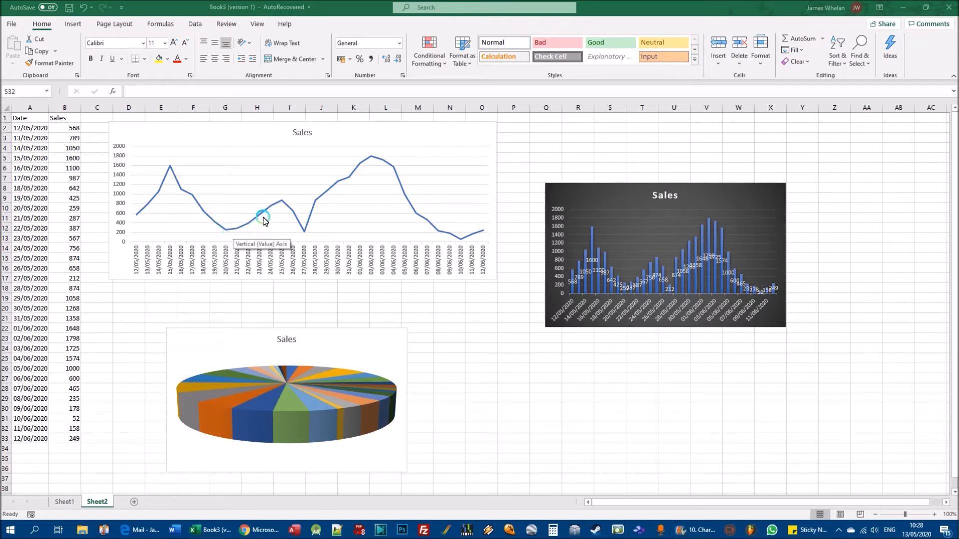
{"action": "mouse_move", "coordinate": [303, 234]}
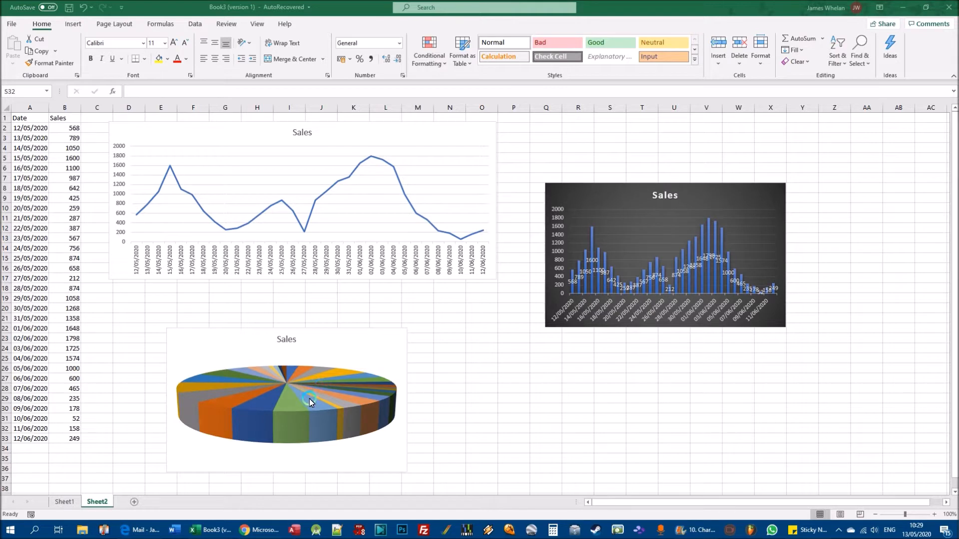
{"action": "mouse_move", "coordinate": [309, 403]}
{"action": "mouse_move", "coordinate": [337, 394]}
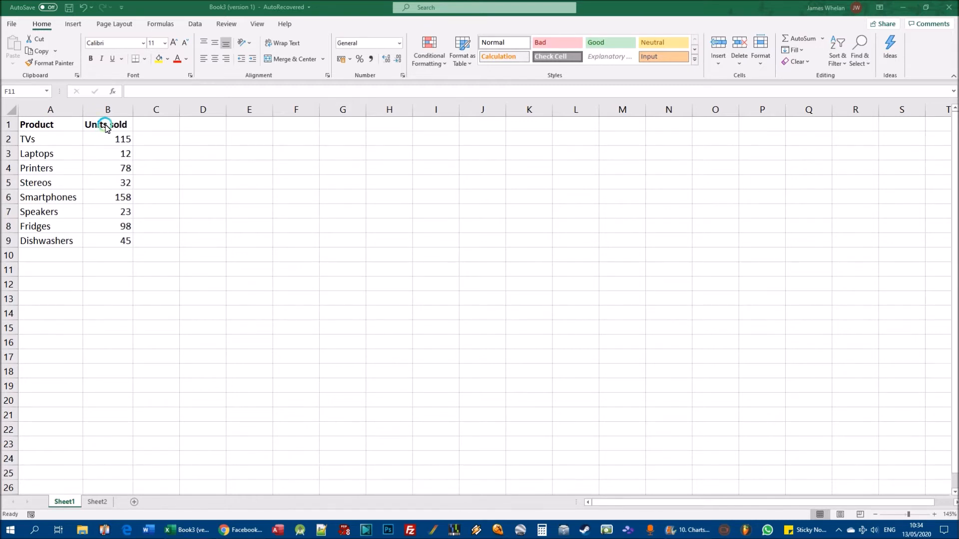
- Review the product names in A2:A9 and the matching units sold figures in B2:B9 on Sheet1
{"action": "left_click", "coordinate": [42, 145]}
{"action": "left_click_drag", "start_coordinate": [42, 146], "coordinate": [93, 248]}
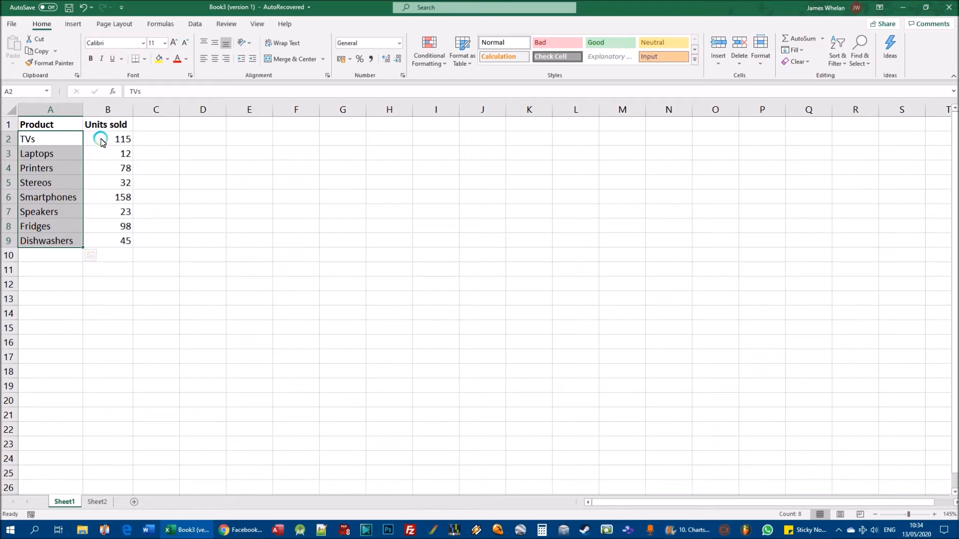
{"action": "left_click_drag", "start_coordinate": [107, 137], "coordinate": [102, 242]}
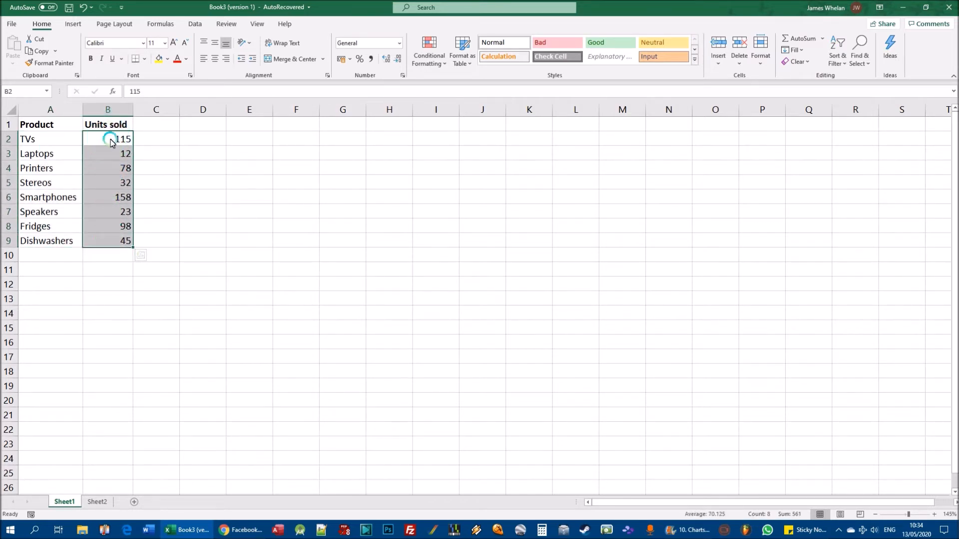
{"action": "left_click", "coordinate": [186, 152]}
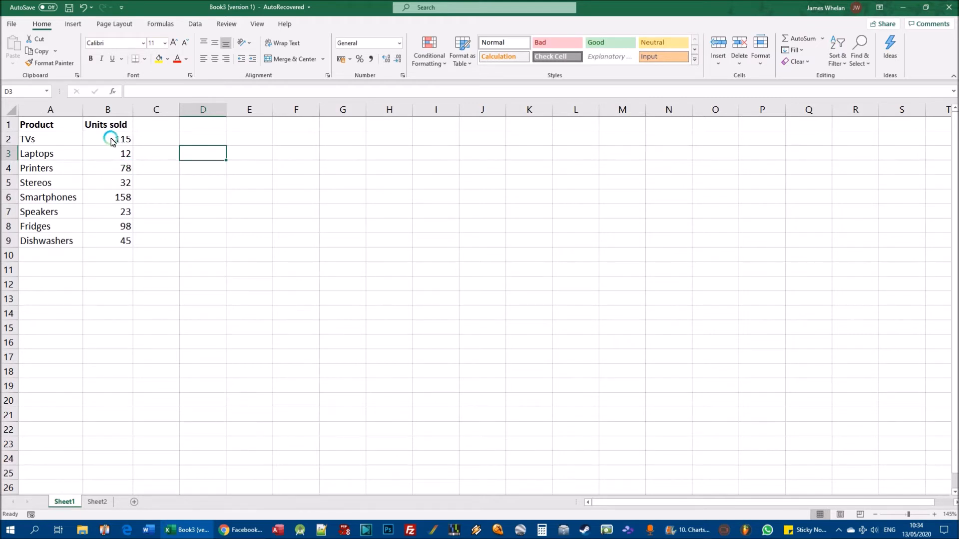
{"action": "left_click_drag", "start_coordinate": [112, 142], "coordinate": [114, 250]}
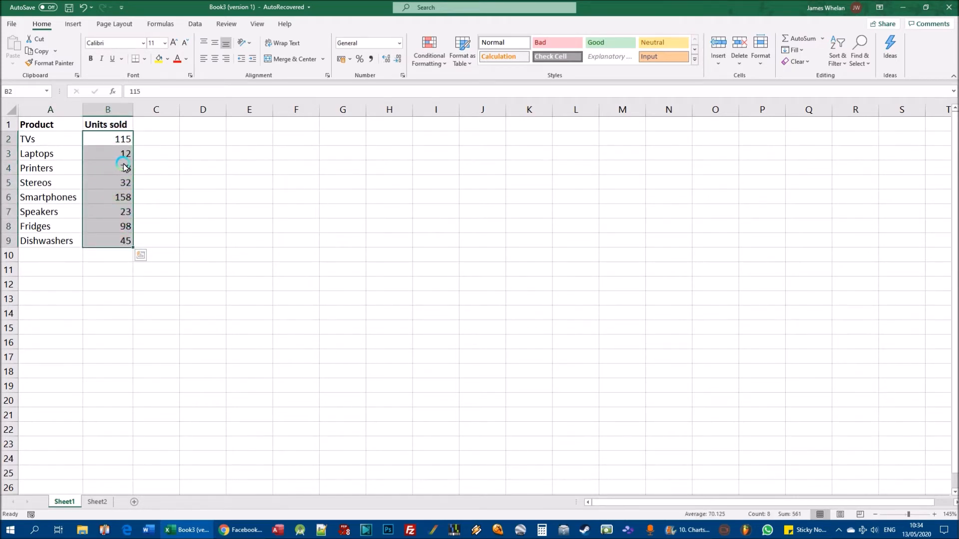
{"action": "left_click_drag", "start_coordinate": [49, 139], "coordinate": [46, 242]}
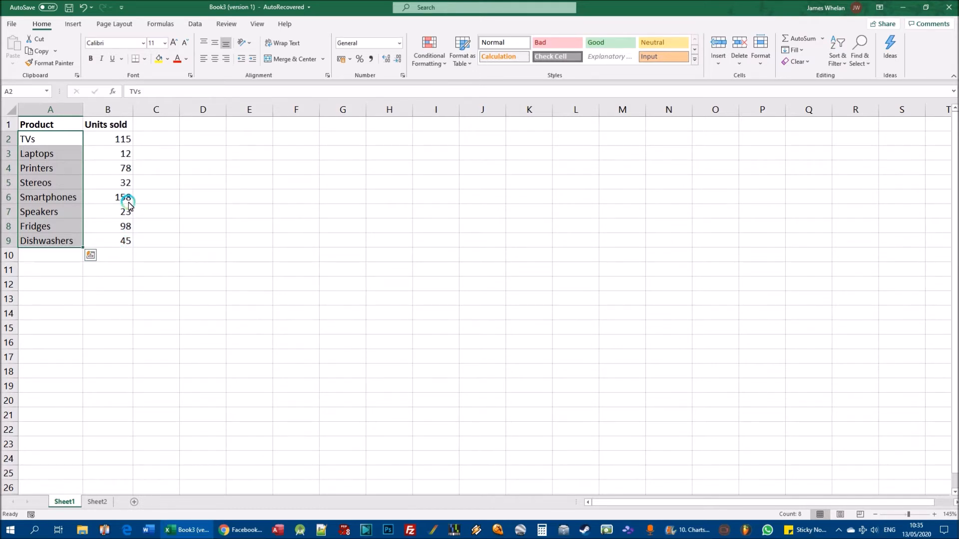
{"action": "left_click", "coordinate": [172, 169]}
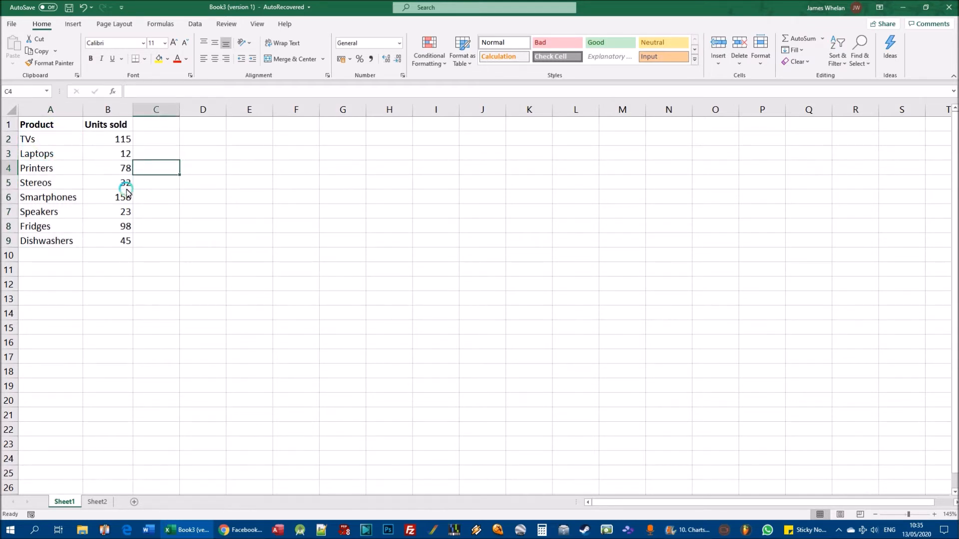
{"action": "left_click", "coordinate": [126, 155]}
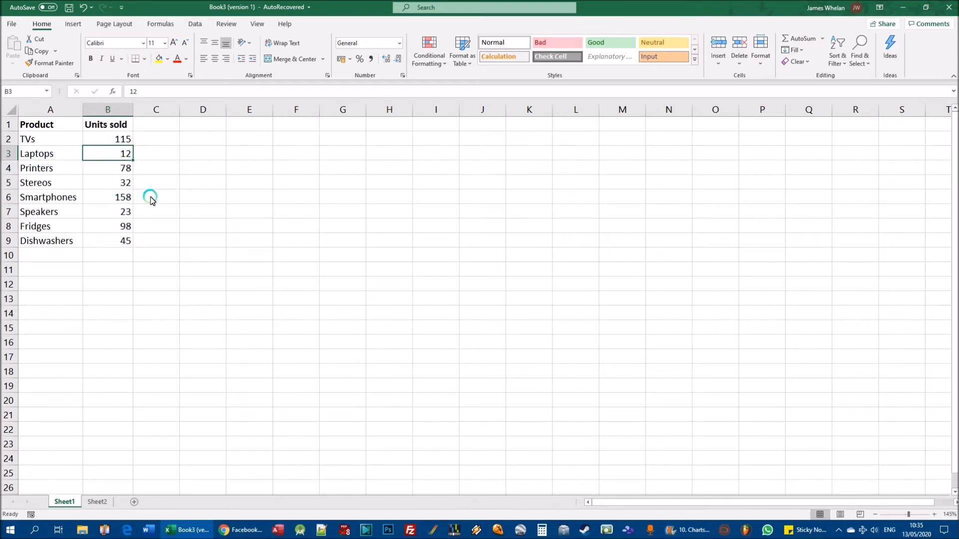
{"action": "left_click", "coordinate": [106, 196]}
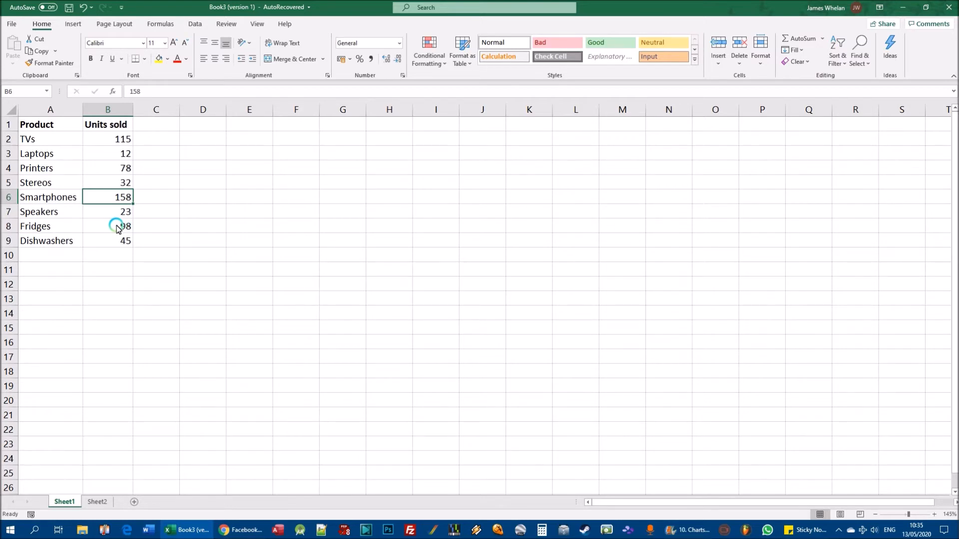
{"action": "left_click_drag", "start_coordinate": [66, 143], "coordinate": [100, 240]}
{"action": "left_click_drag", "start_coordinate": [43, 254], "coordinate": [101, 282]}
{"action": "left_click_drag", "start_coordinate": [125, 140], "coordinate": [120, 243]}
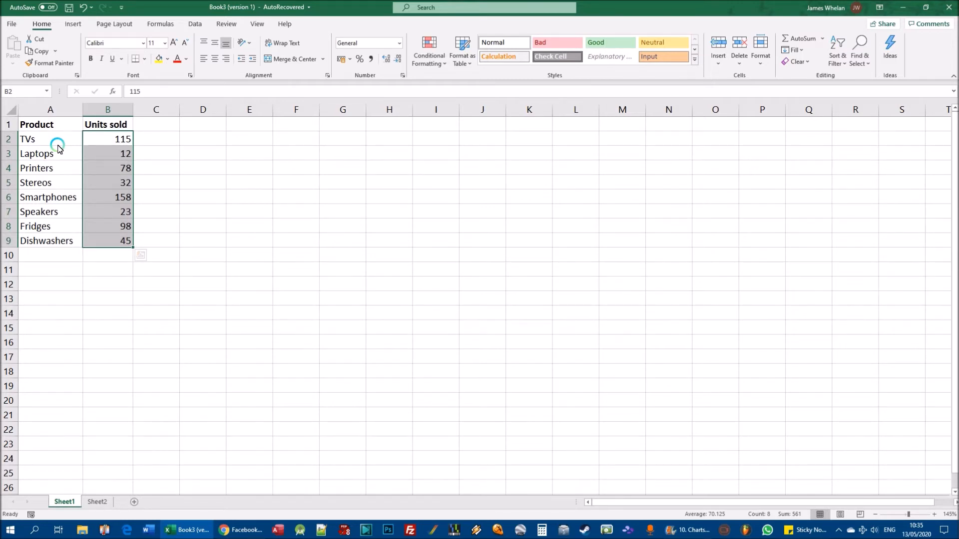
{"action": "left_click", "coordinate": [200, 182]}
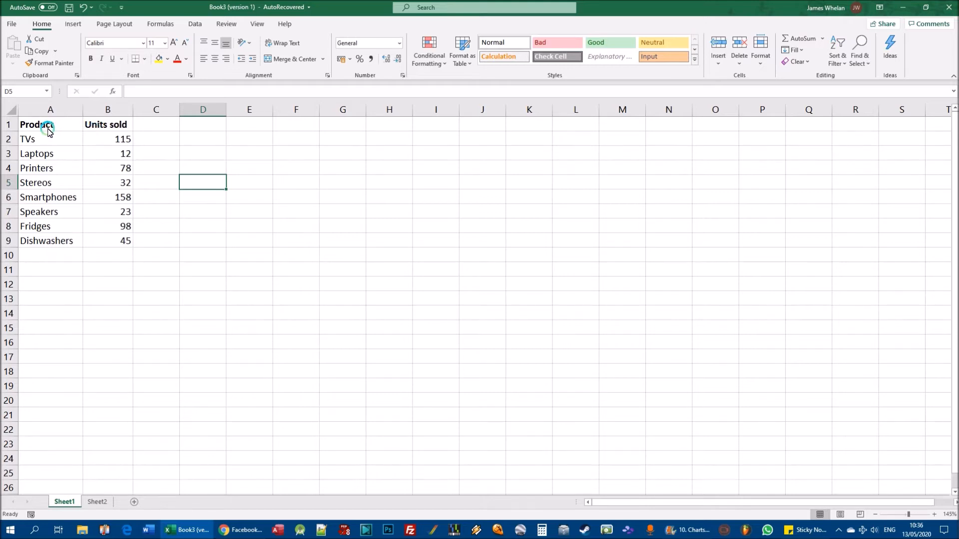
- Insert a 2-D clustered column chart from A1:B9, headings included, and move it up beside the table
{"action": "left_click", "coordinate": [32, 126]}
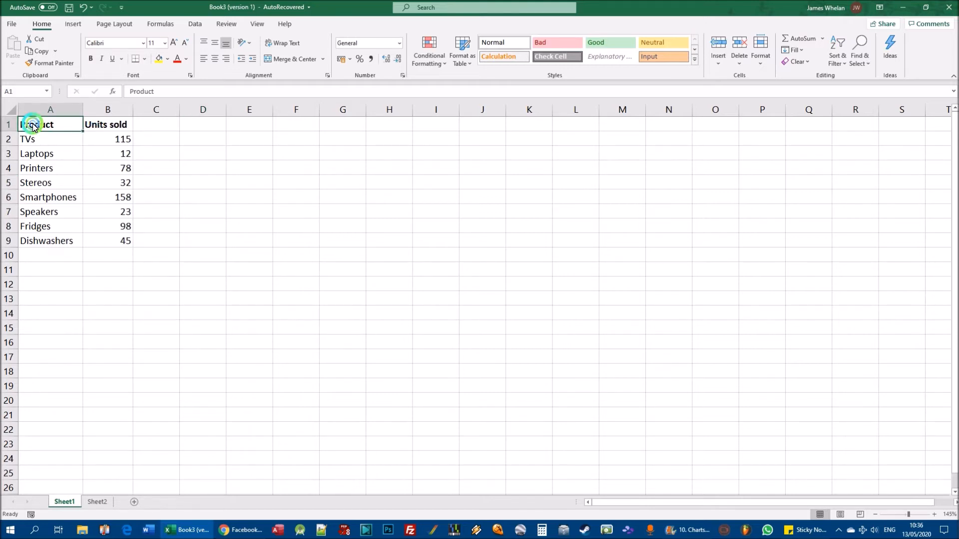
{"action": "left_click_drag", "start_coordinate": [33, 126], "coordinate": [101, 243]}
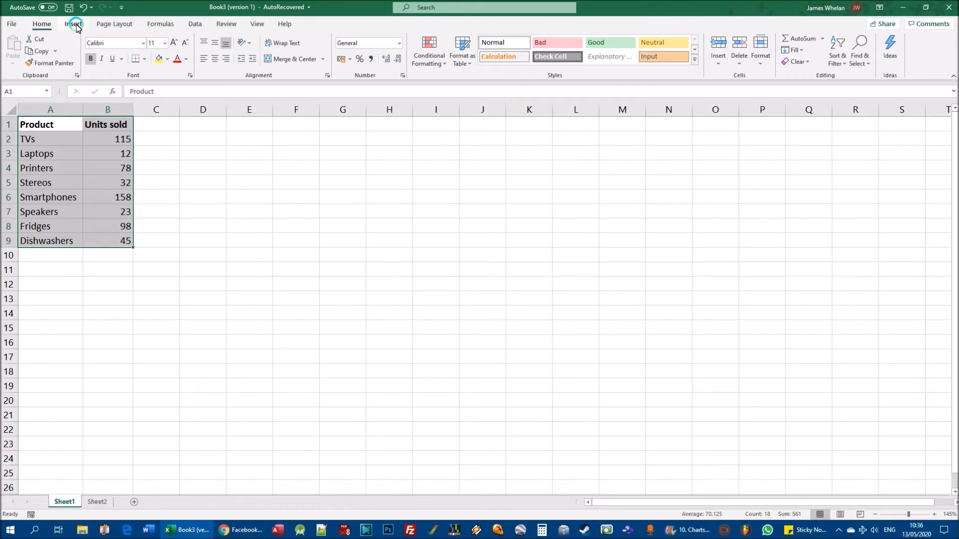
{"action": "left_click", "coordinate": [76, 27]}
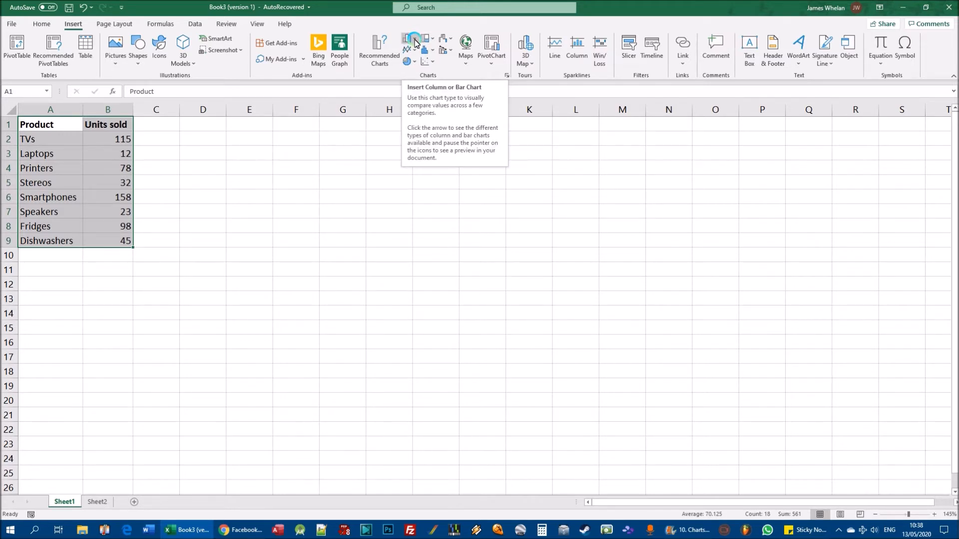
{"action": "left_click", "coordinate": [414, 40]}
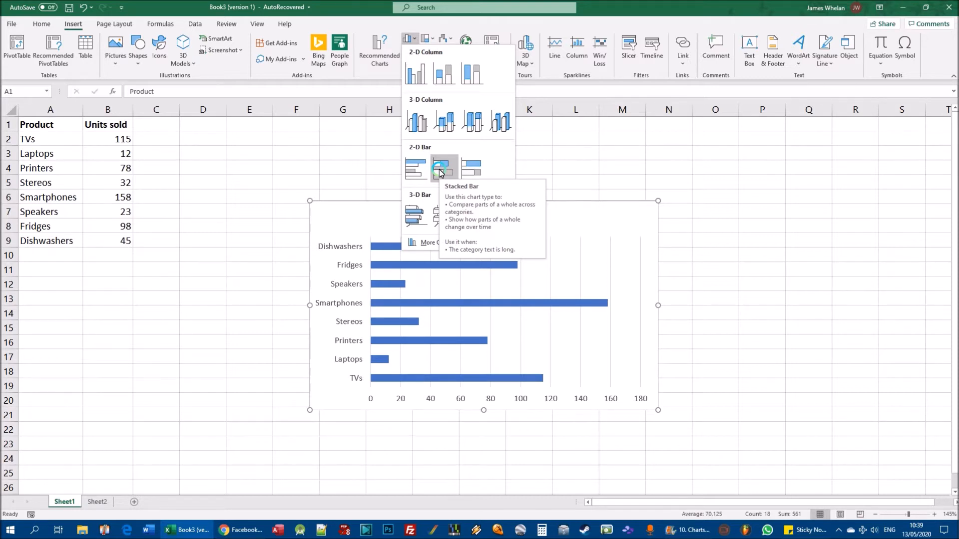
{"action": "left_click", "coordinate": [416, 73]}
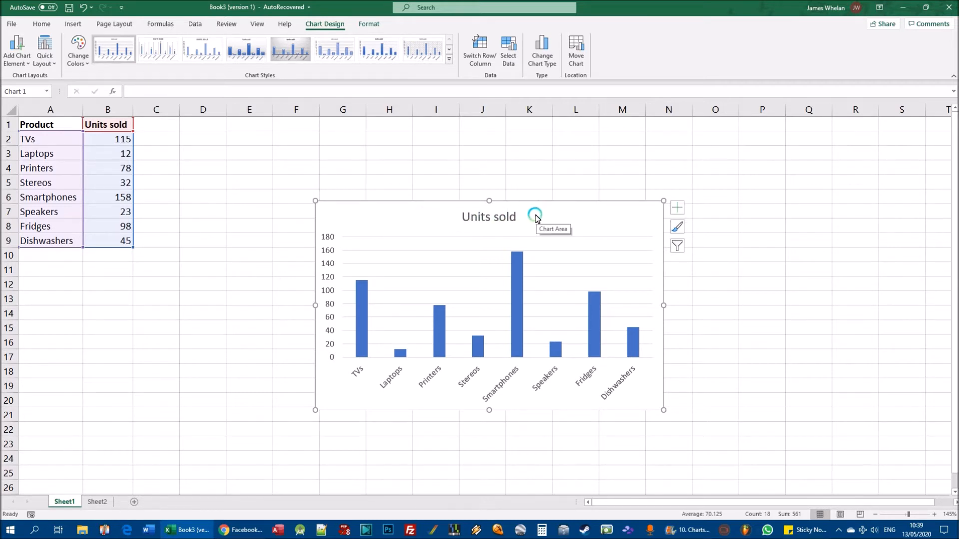
{"action": "left_click_drag", "start_coordinate": [536, 218], "coordinate": [434, 148]}
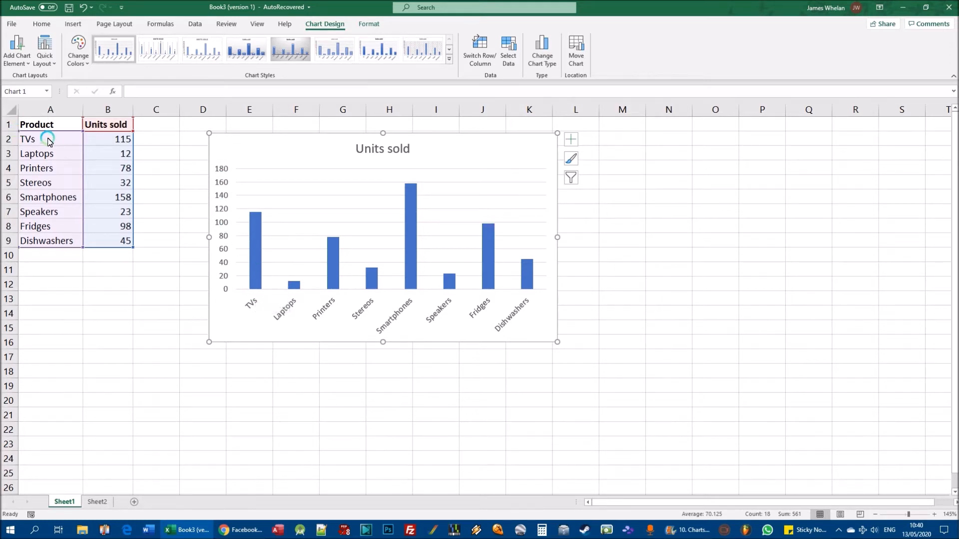
- Compare the product names and units sold in the table with the chart's category labels, value axis and columns
{"action": "left_click_drag", "start_coordinate": [44, 142], "coordinate": [48, 245]}
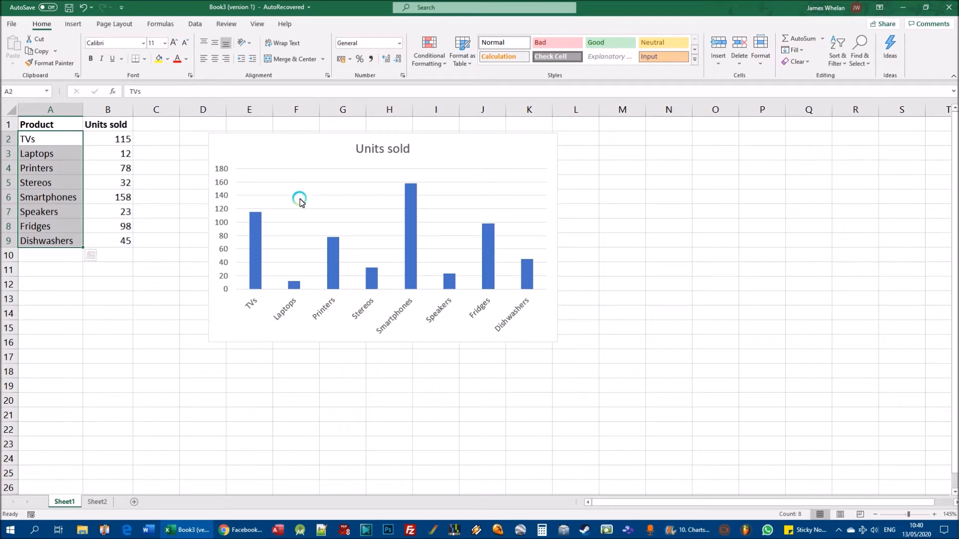
{"action": "left_click", "coordinate": [223, 171]}
{"action": "left_click", "coordinate": [122, 141]}
{"action": "left_click", "coordinate": [122, 153]}
{"action": "left_click", "coordinate": [120, 170]}
{"action": "left_click", "coordinate": [122, 194]}
{"action": "left_click", "coordinate": [123, 215]}
{"action": "left_click", "coordinate": [122, 240]}
{"action": "left_click", "coordinate": [122, 140]}
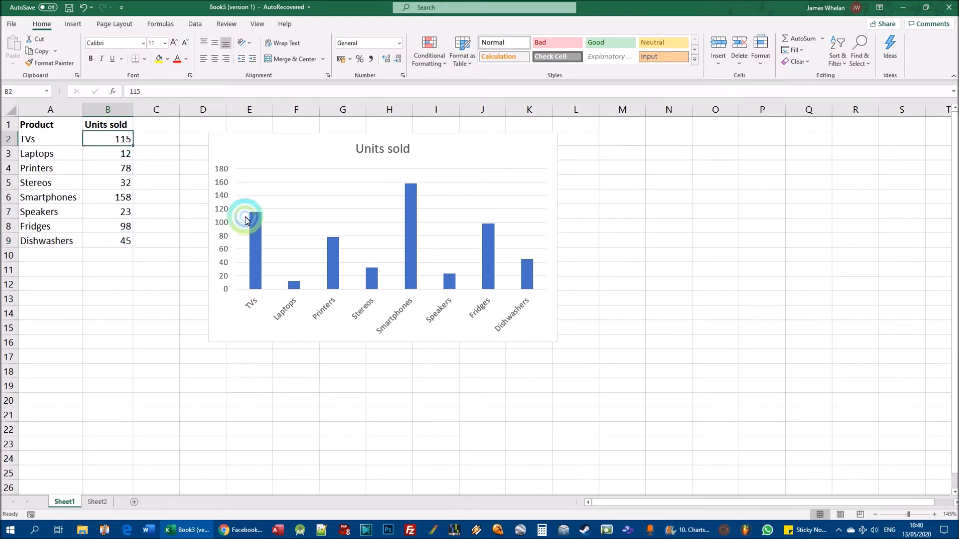
{"action": "mouse_move", "coordinate": [254, 294]}
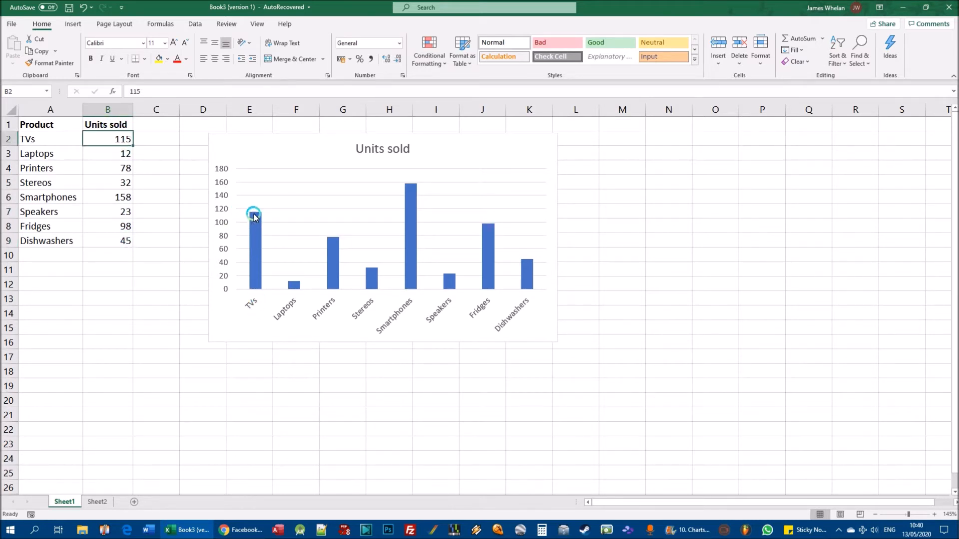
{"action": "mouse_move", "coordinate": [255, 216]}
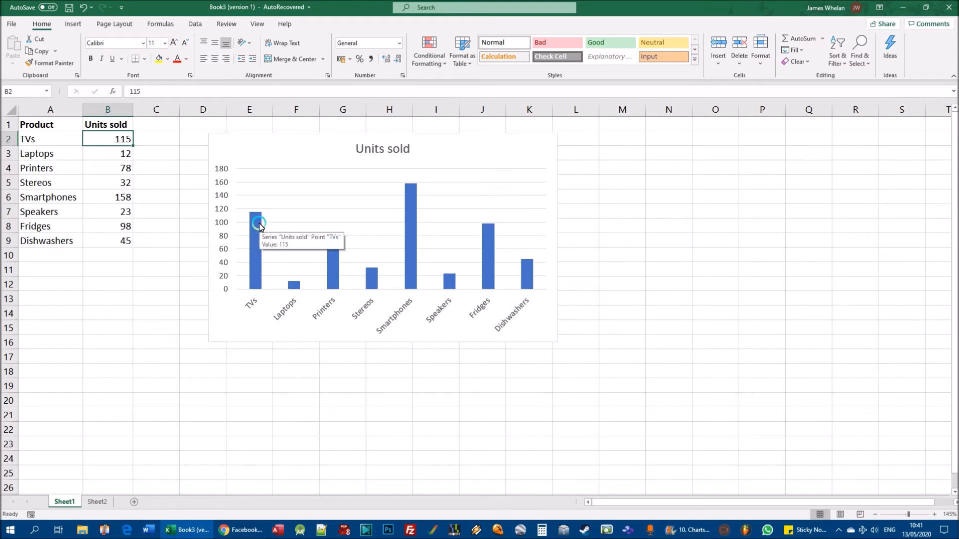
{"action": "mouse_move", "coordinate": [296, 289]}
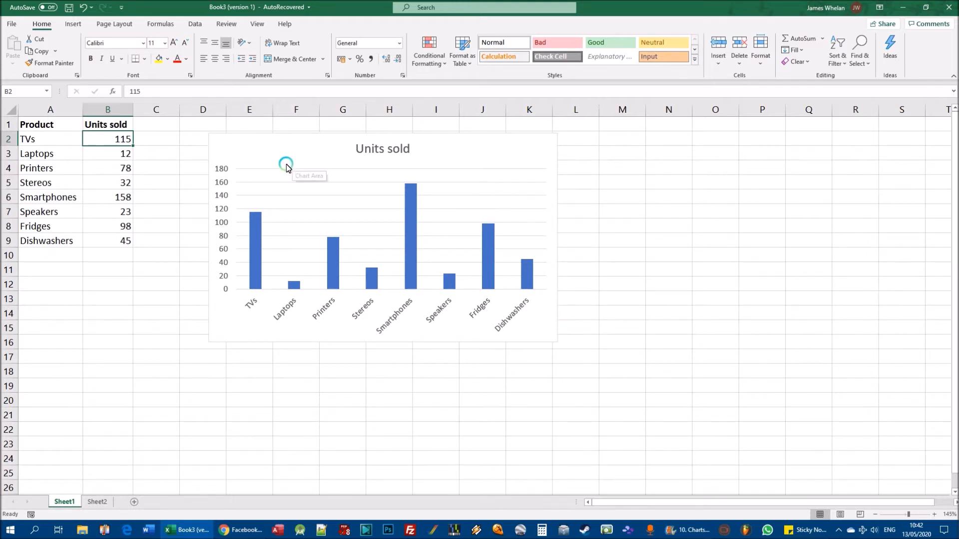
- Try different widths for the Units sold chart, ending with its edge in about column M so the category labels run horizontally
{"action": "left_click", "coordinate": [495, 143]}
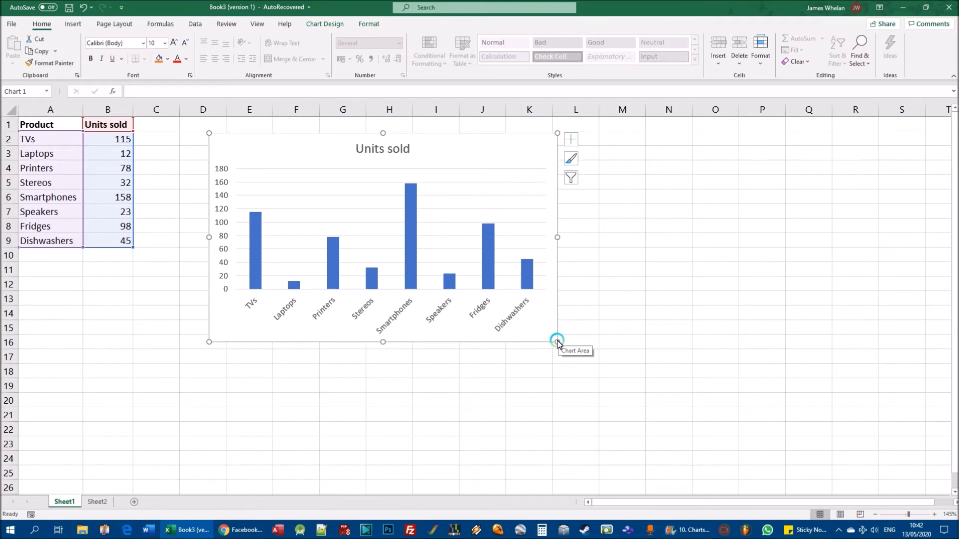
{"action": "left_click_drag", "start_coordinate": [558, 342], "coordinate": [666, 343]}
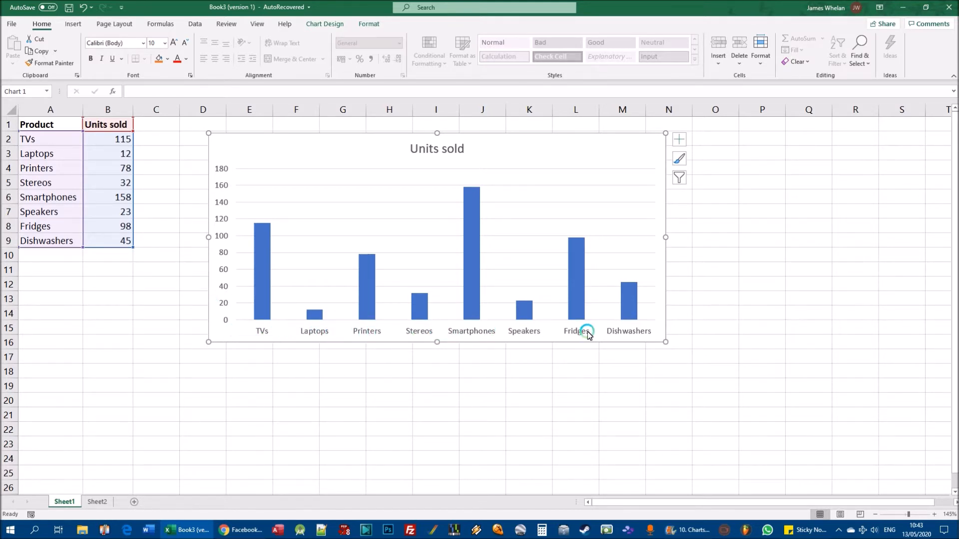
{"action": "left_click_drag", "start_coordinate": [666, 342], "coordinate": [523, 344]}
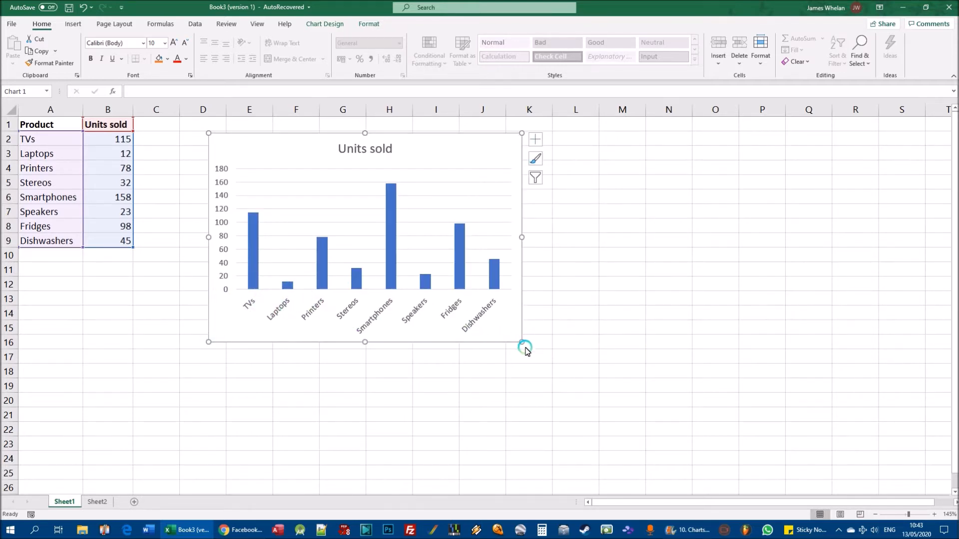
{"action": "left_click_drag", "start_coordinate": [522, 342], "coordinate": [630, 344]}
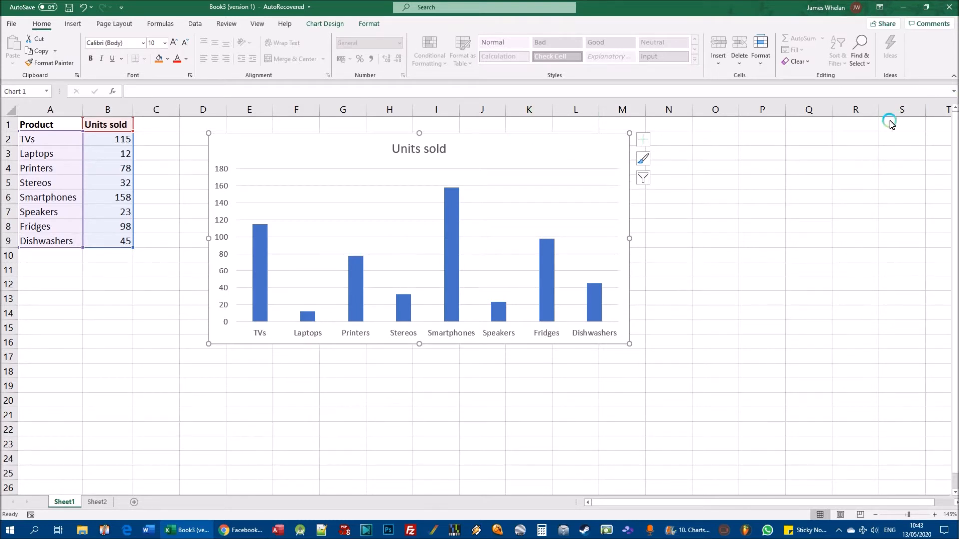
- Delete the Units sold chart and create a new 2-D clustered column chart from A1:B9
{"action": "key", "text": "Delete"}
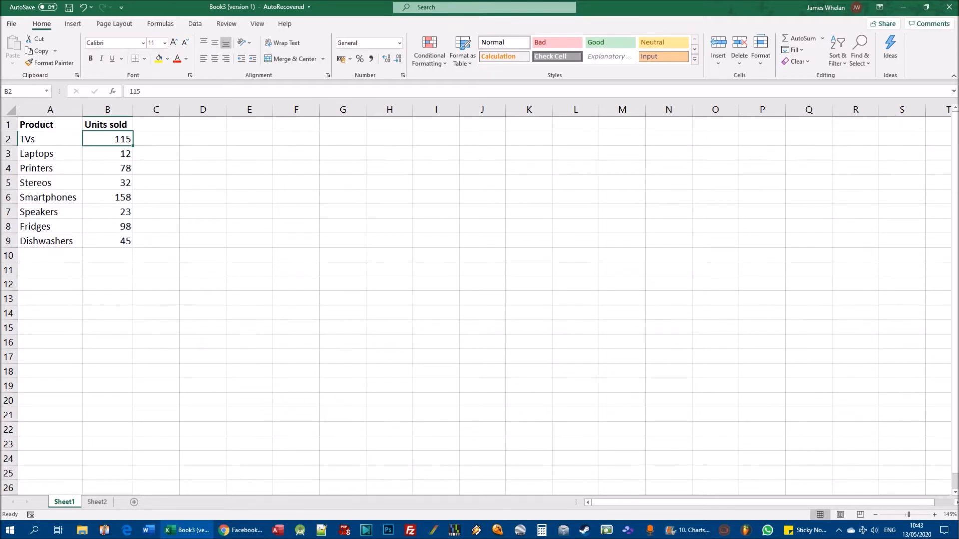
{"action": "left_click_drag", "start_coordinate": [32, 128], "coordinate": [124, 244]}
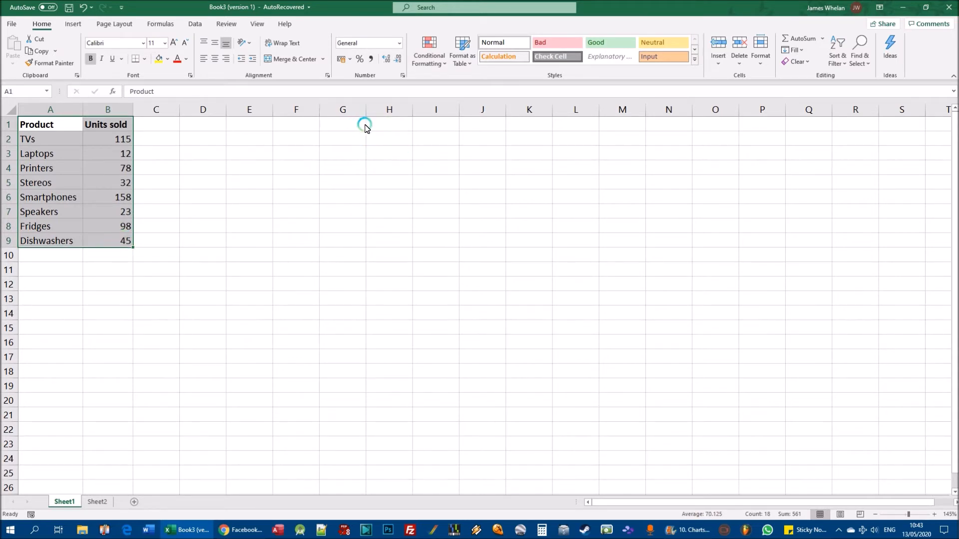
{"action": "left_click", "coordinate": [73, 23]}
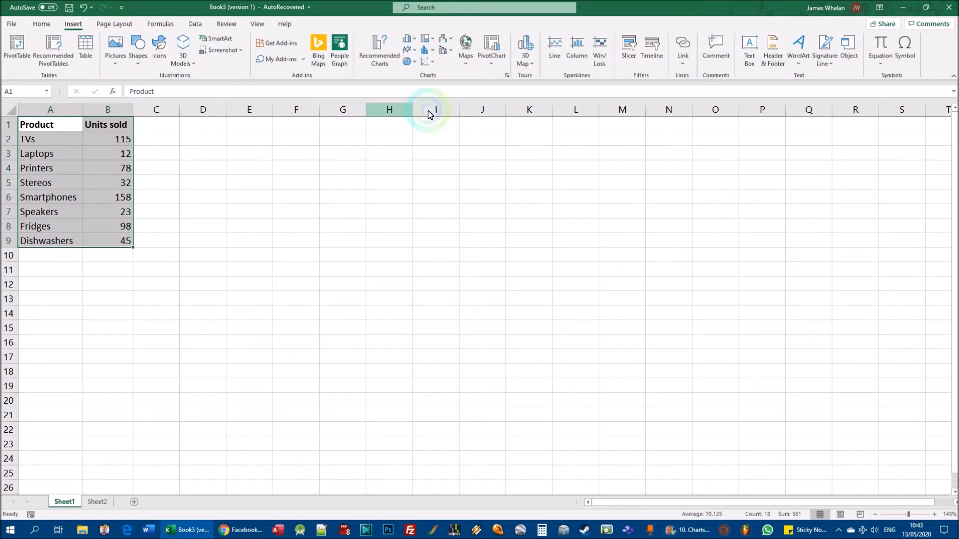
{"action": "left_click", "coordinate": [415, 39]}
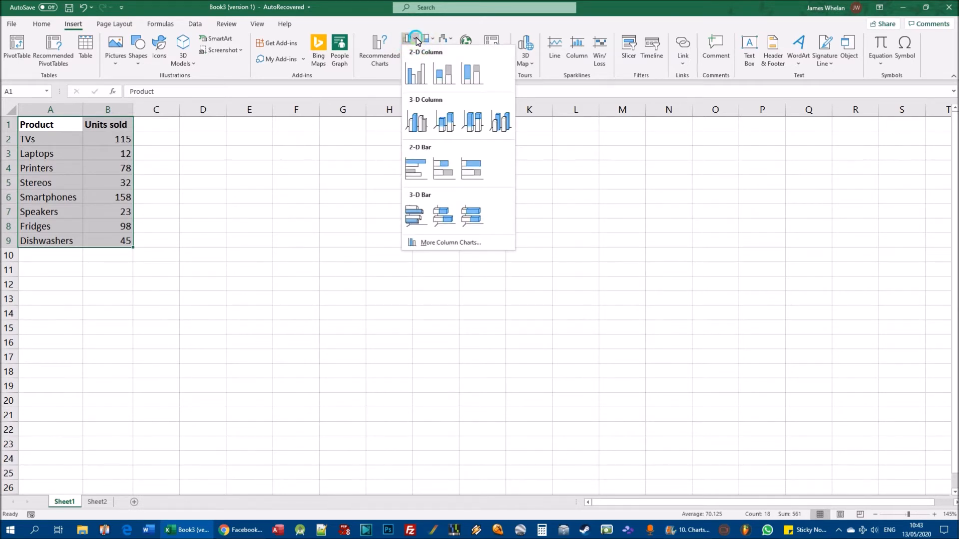
{"action": "left_click", "coordinate": [414, 76]}
- Enlarge the new column chart and position it beside the table, covering about E2:O17
{"action": "left_click_drag", "start_coordinate": [434, 207], "coordinate": [278, 128]}
{"action": "left_click_drag", "start_coordinate": [522, 329], "coordinate": [643, 336]}
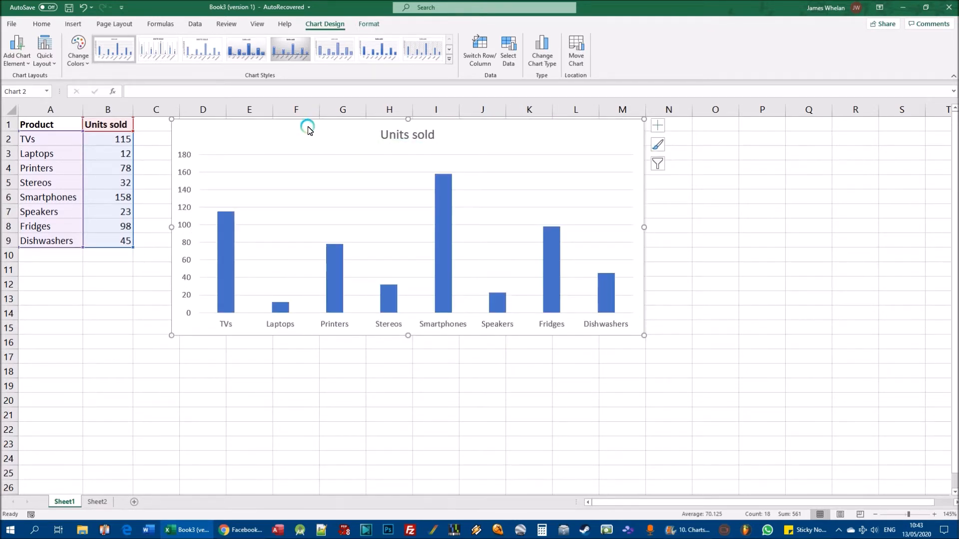
{"action": "left_click_drag", "start_coordinate": [307, 129], "coordinate": [366, 148]}
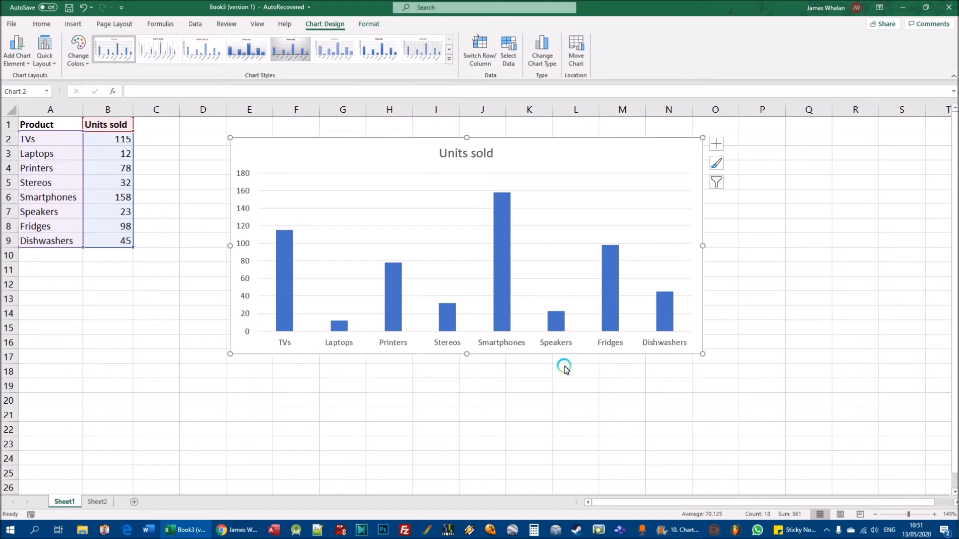
- Delete the Units sold column chart and create a 2-D clustered bar chart from A1:B9
{"action": "left_click", "coordinate": [579, 147]}
{"action": "key", "text": "Delete"}
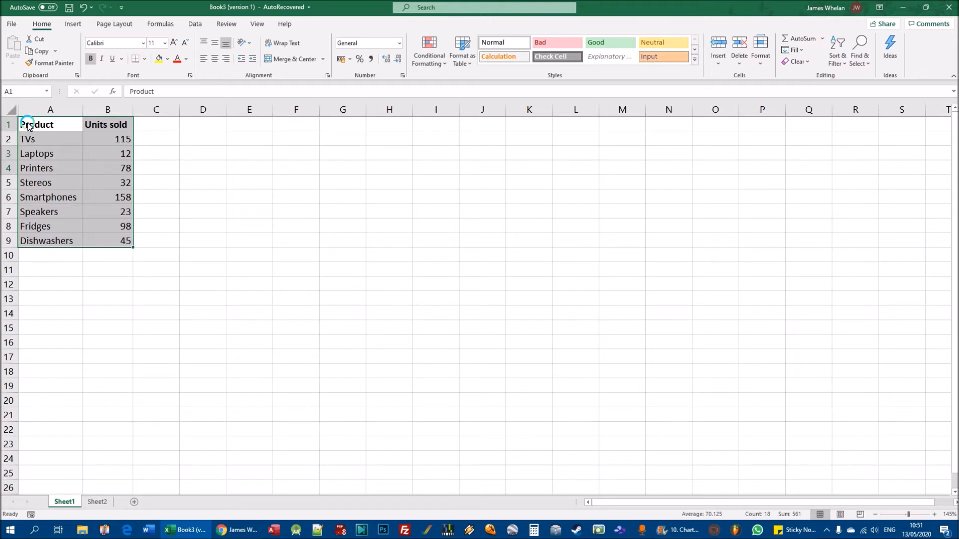
{"action": "left_click_drag", "start_coordinate": [44, 131], "coordinate": [128, 242]}
{"action": "left_click", "coordinate": [73, 24]}
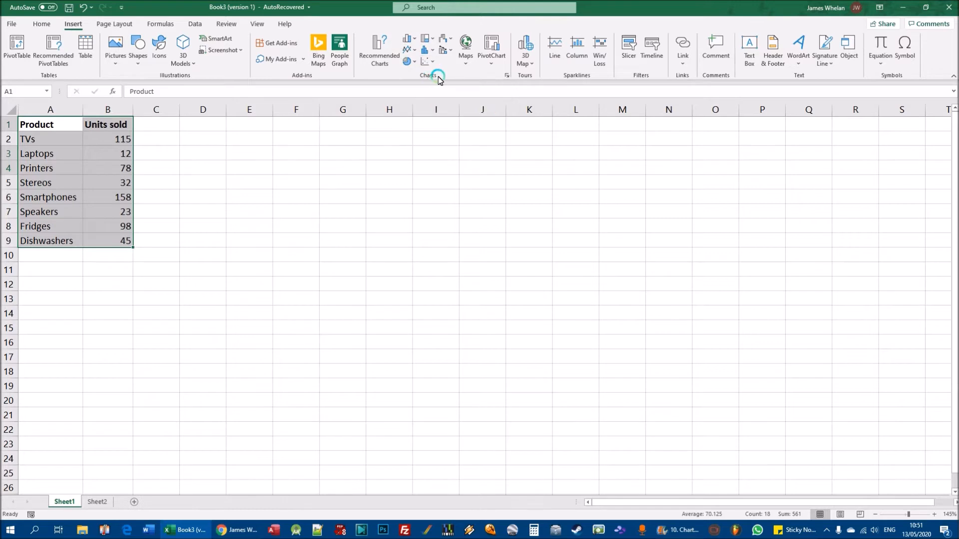
{"action": "left_click", "coordinate": [417, 42]}
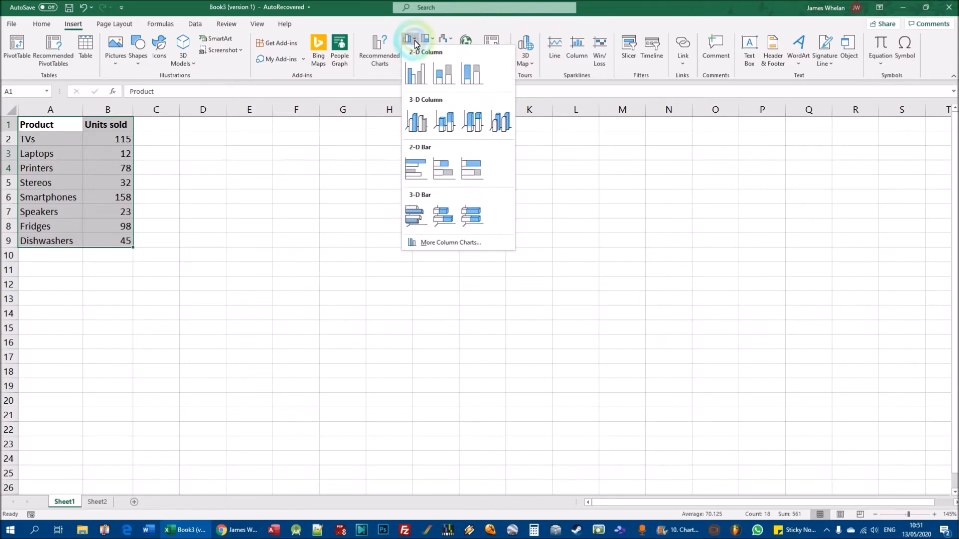
{"action": "left_click", "coordinate": [417, 170]}
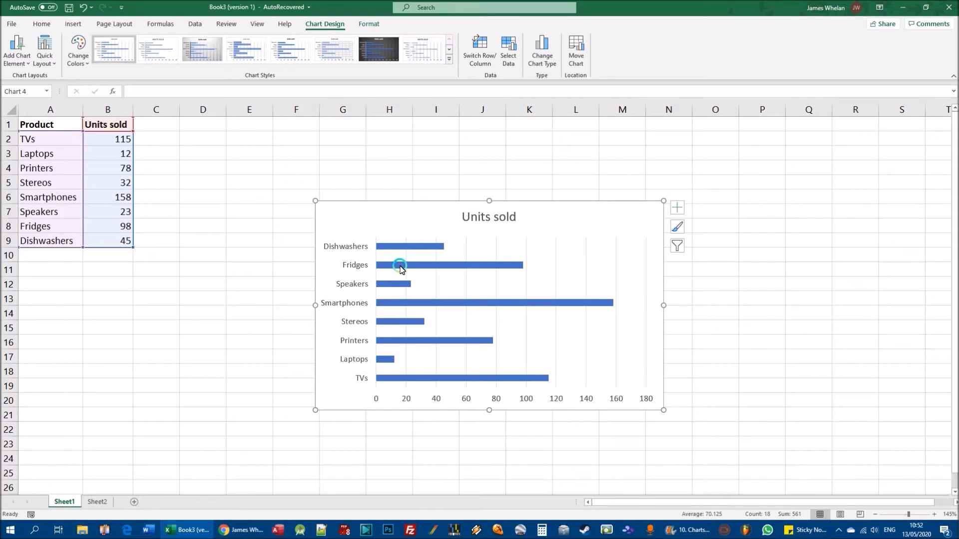
- Try different sizes for the bar chart and position it beside the table, covering about D4:N19
{"action": "mouse_move", "coordinate": [400, 268]}
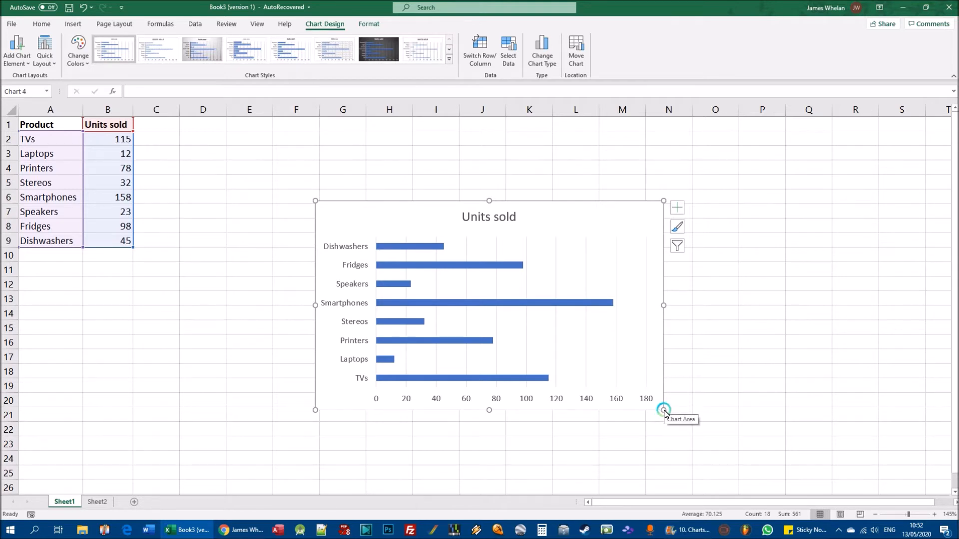
{"action": "left_click_drag", "start_coordinate": [664, 411], "coordinate": [782, 383]}
{"action": "left_click_drag", "start_coordinate": [636, 205], "coordinate": [515, 169]}
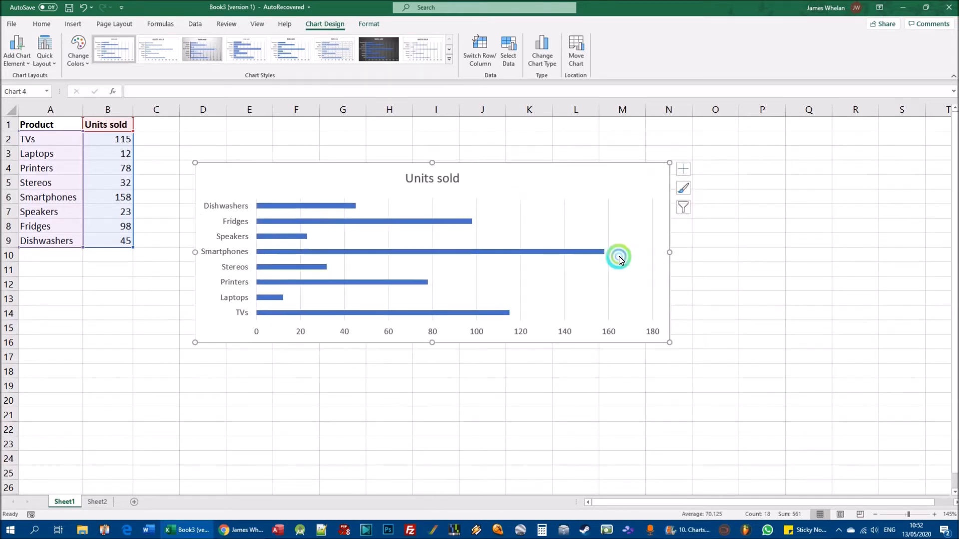
{"action": "left_click_drag", "start_coordinate": [670, 343], "coordinate": [600, 393]}
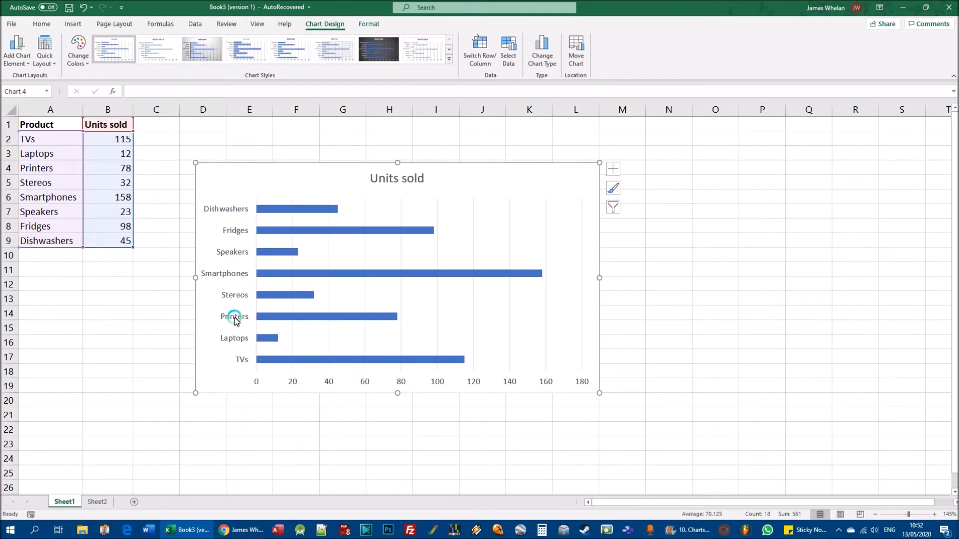
{"action": "left_click_drag", "start_coordinate": [600, 393], "coordinate": [679, 392]}
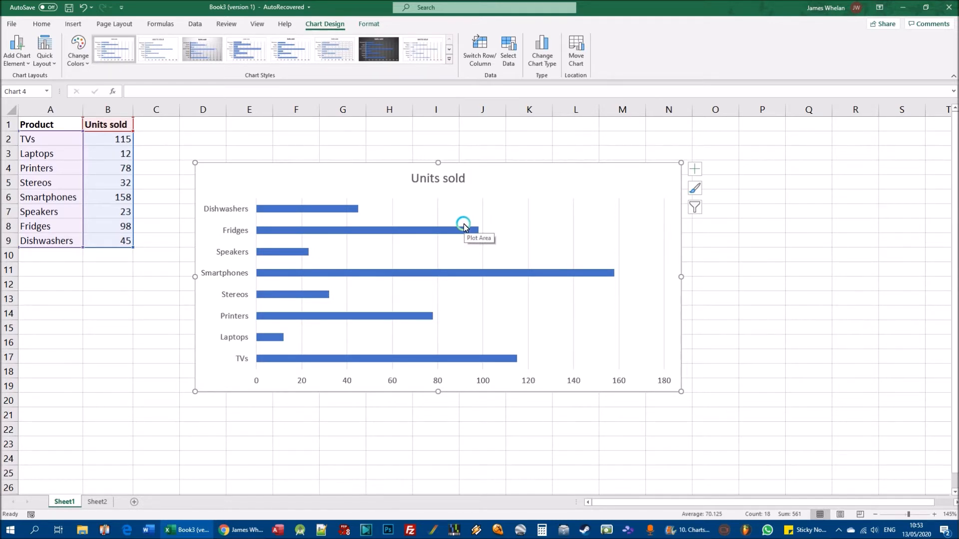
- Delete the bar chart and create a 2-D 100% stacked column chart from A1:B9
{"action": "left_click", "coordinate": [72, 24]}
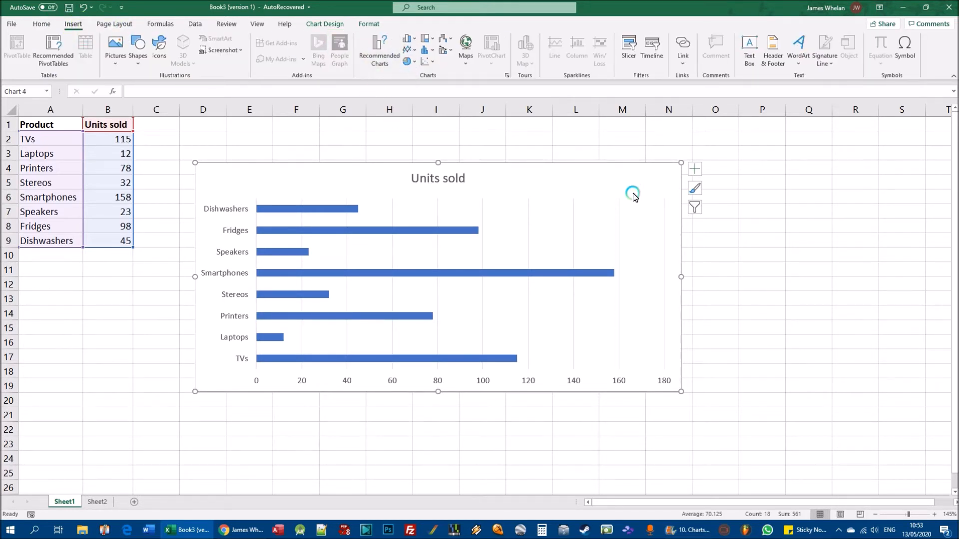
{"action": "key", "text": "Delete"}
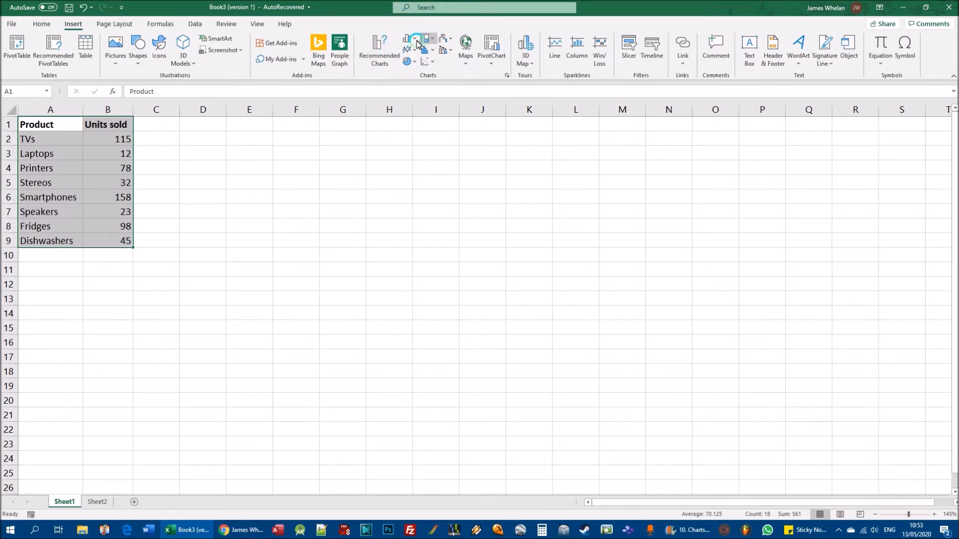
{"action": "left_click", "coordinate": [414, 39]}
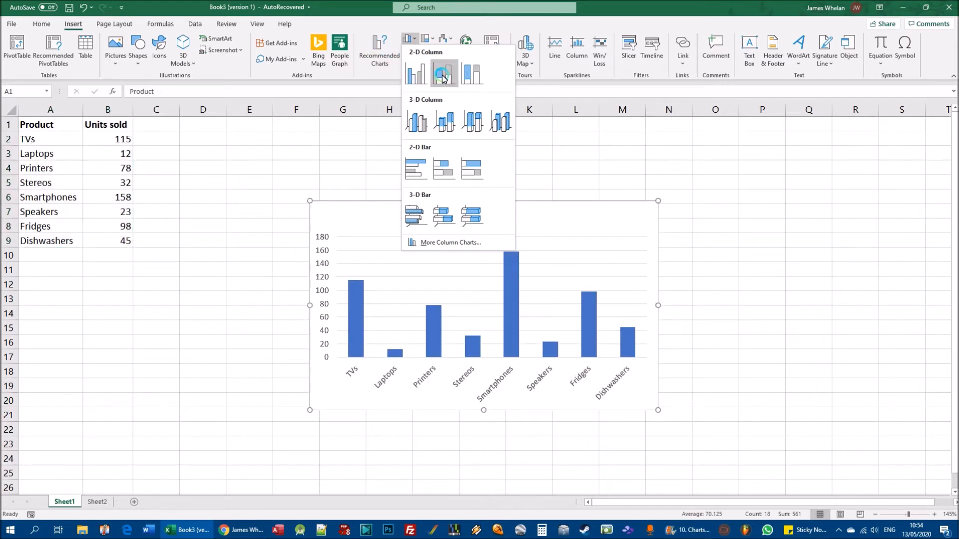
{"action": "left_click", "coordinate": [475, 82]}
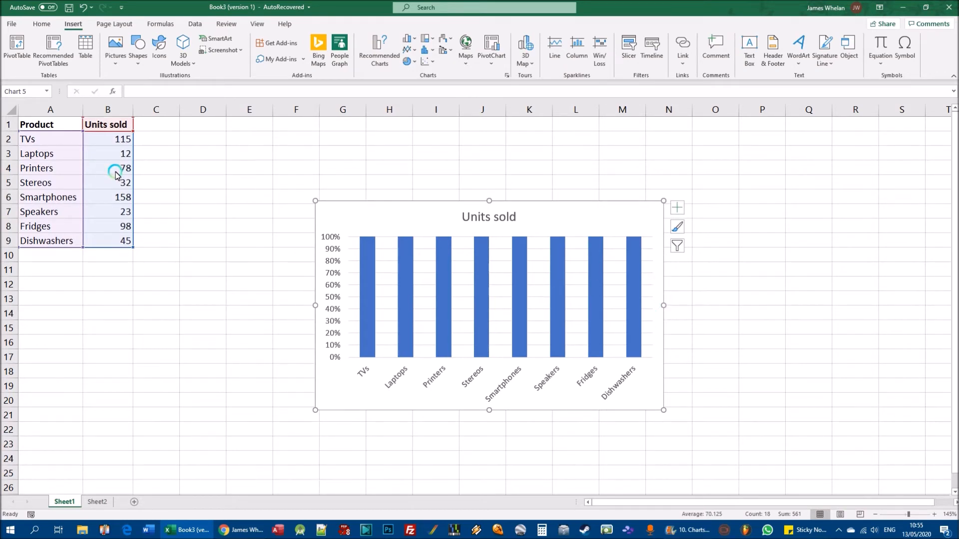
{"action": "left_click", "coordinate": [409, 39]}
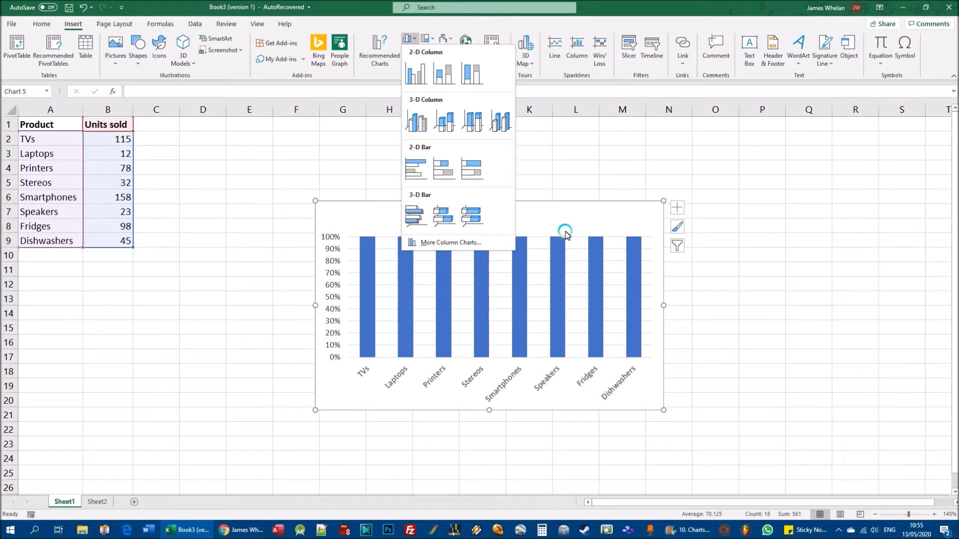
{"action": "left_click", "coordinate": [478, 77]}
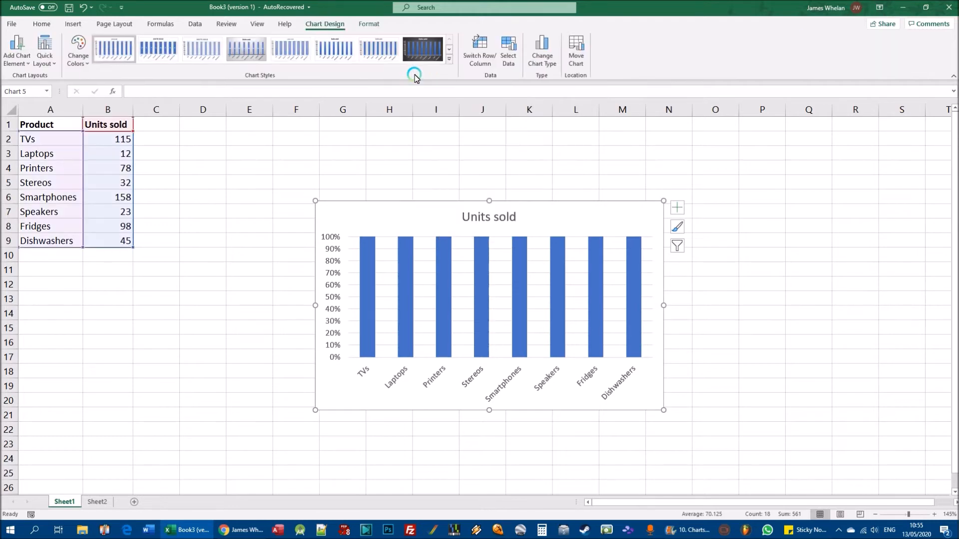
{"action": "left_click", "coordinate": [73, 23]}
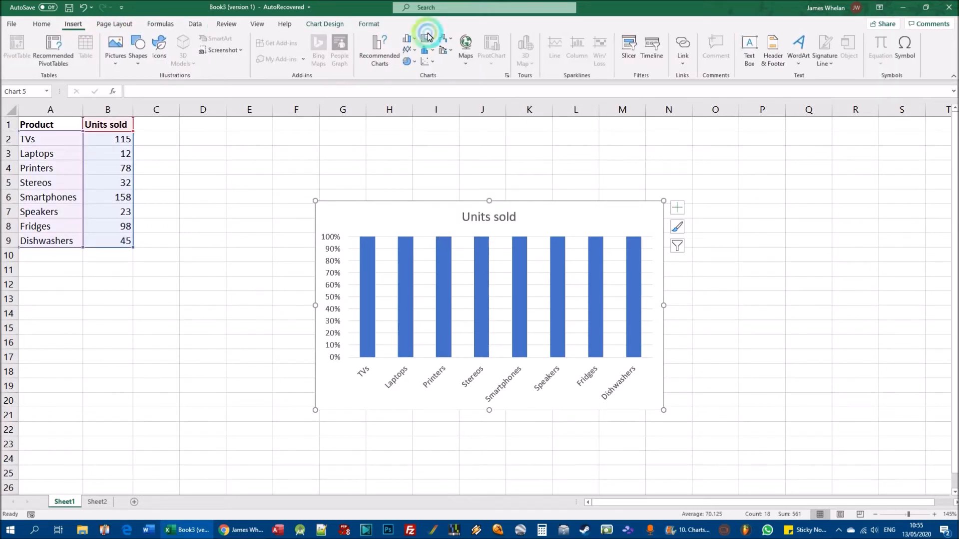
{"action": "left_click", "coordinate": [408, 39]}
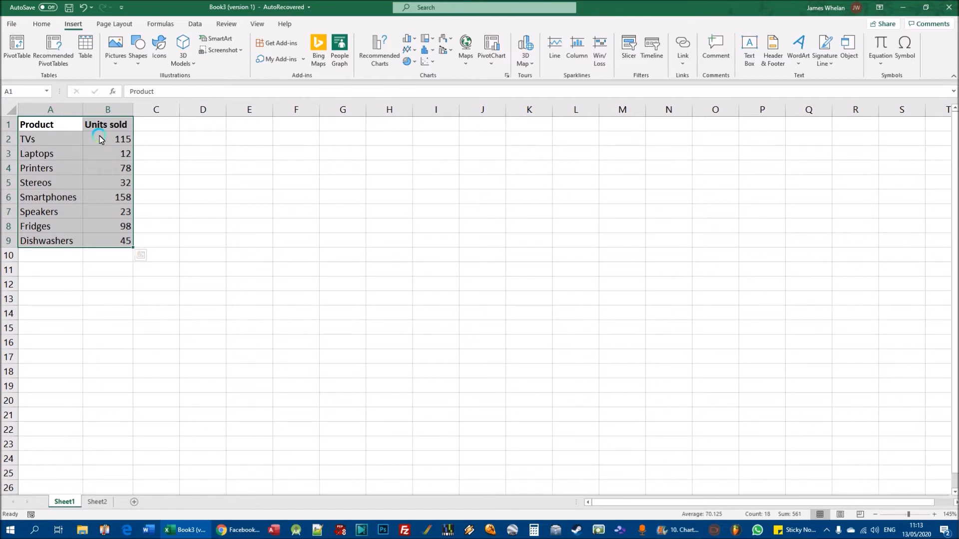
- Create a 2-D clustered column chart from A1:B9 and widen it beside the table, covering about D2:N16
{"action": "left_click_drag", "start_coordinate": [39, 124], "coordinate": [125, 239]}
{"action": "left_click", "coordinate": [409, 39]}
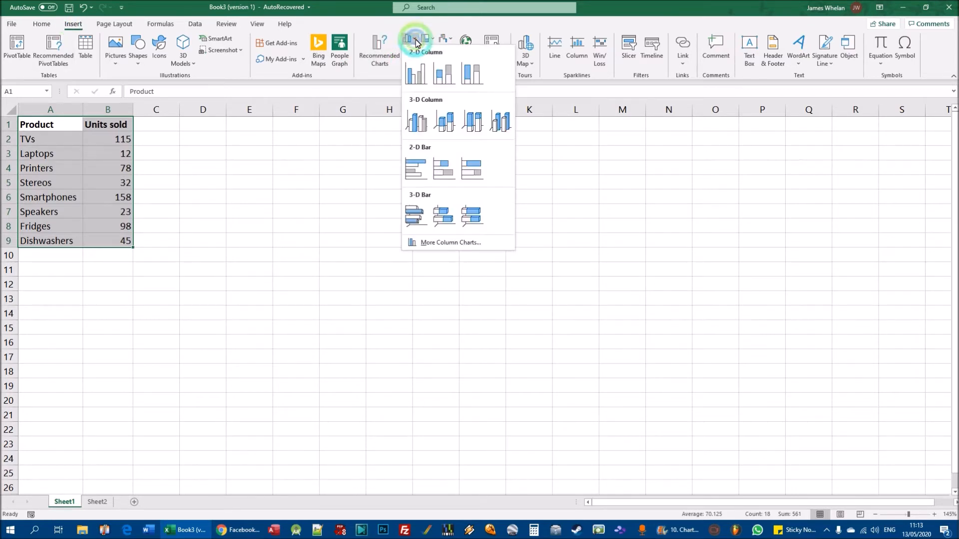
{"action": "left_click", "coordinate": [413, 77]}
{"action": "left_click_drag", "start_coordinate": [402, 204], "coordinate": [284, 150]}
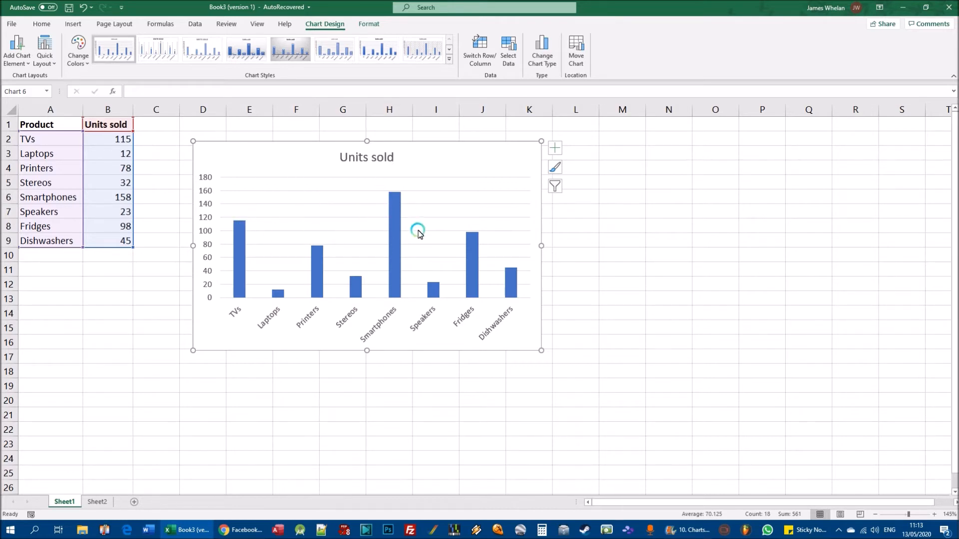
{"action": "left_click_drag", "start_coordinate": [541, 350], "coordinate": [664, 351]}
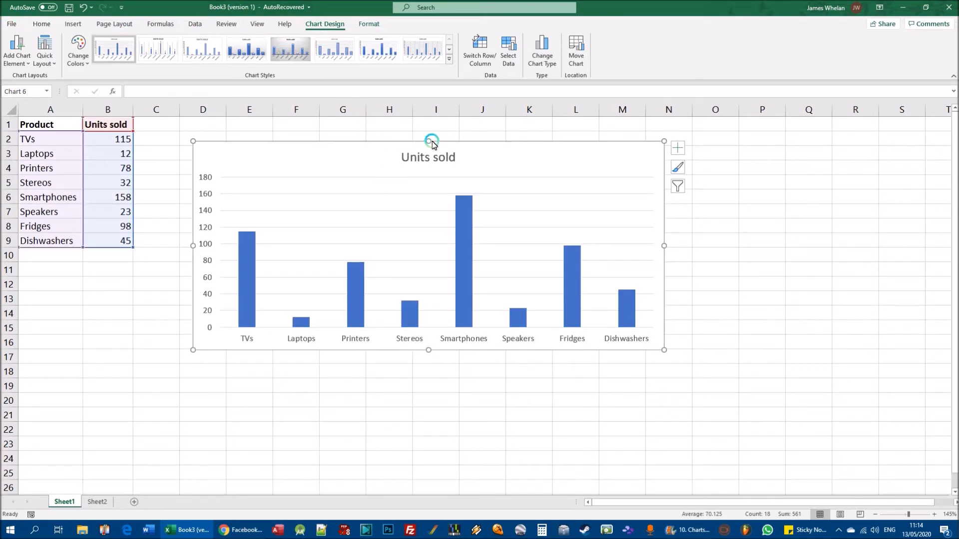
- Alternate between selecting the chart and an empty cell to examine when the chart design and format tools are available
{"action": "left_click", "coordinate": [826, 215]}
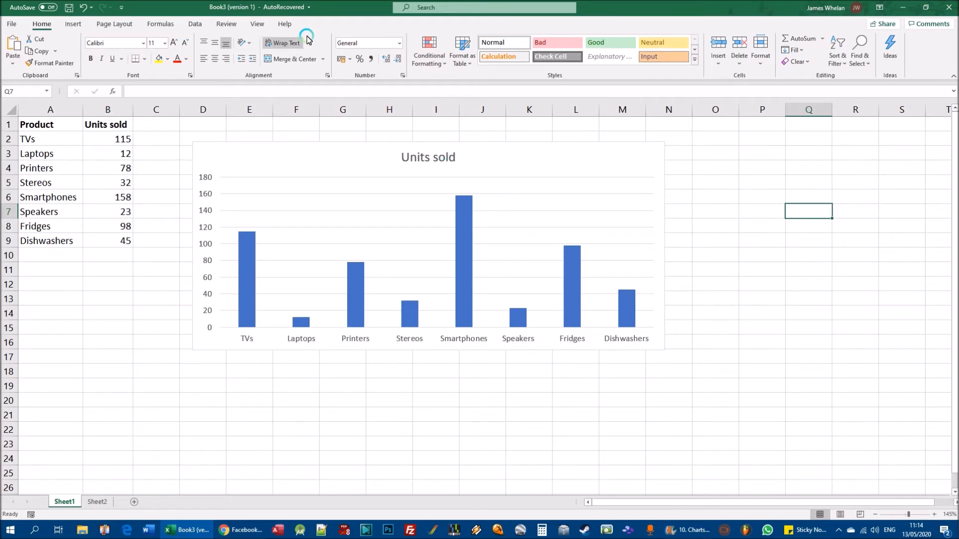
{"action": "left_click", "coordinate": [510, 159]}
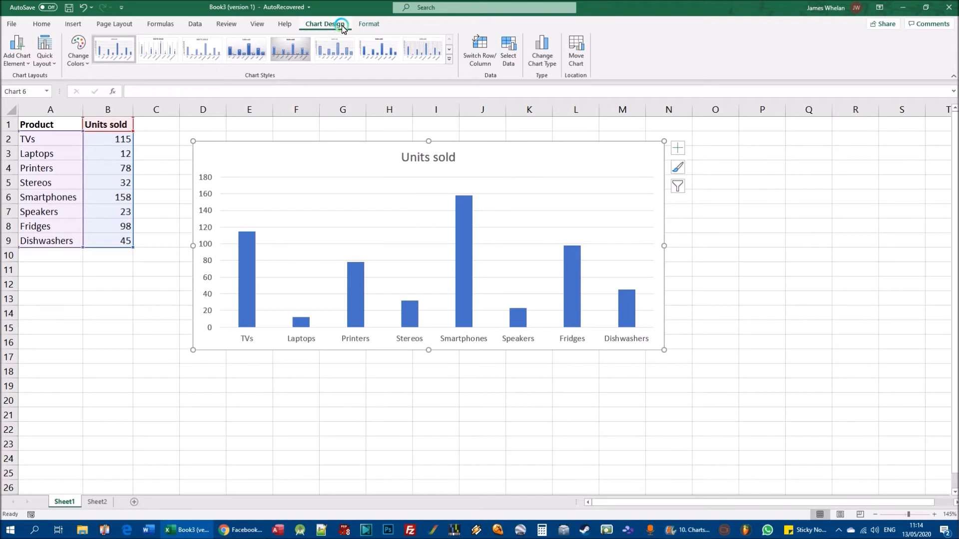
{"action": "left_click", "coordinate": [809, 171]}
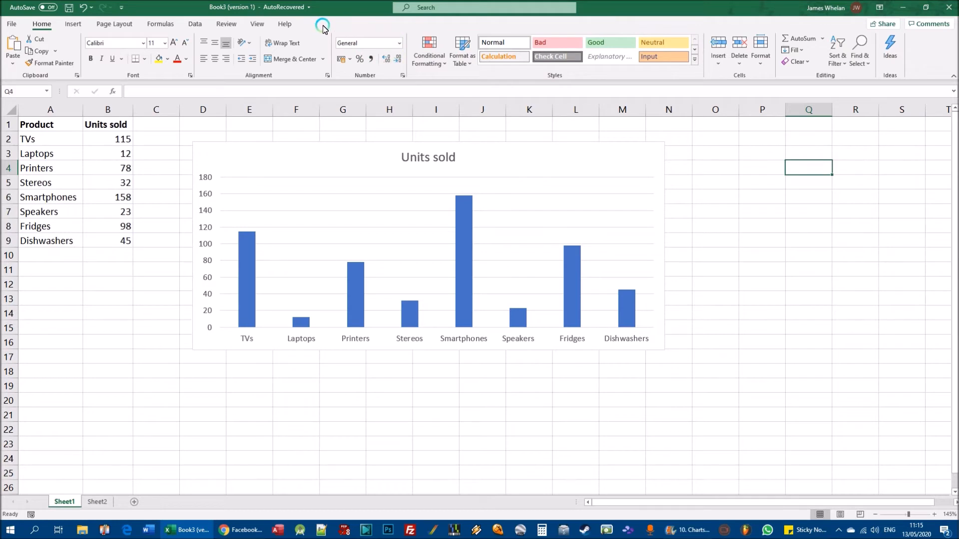
{"action": "left_click", "coordinate": [516, 157]}
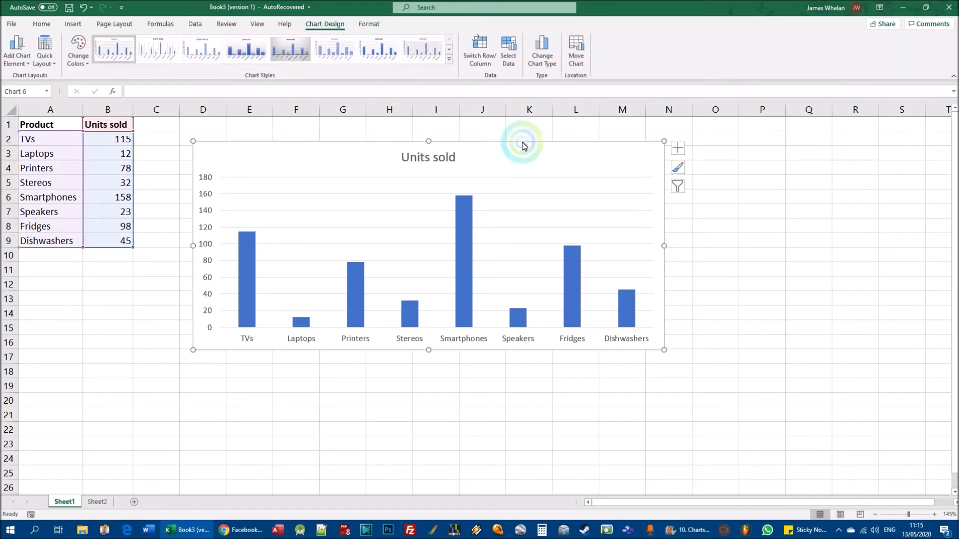
{"action": "left_click", "coordinate": [368, 24]}
{"action": "left_click", "coordinate": [324, 24]}
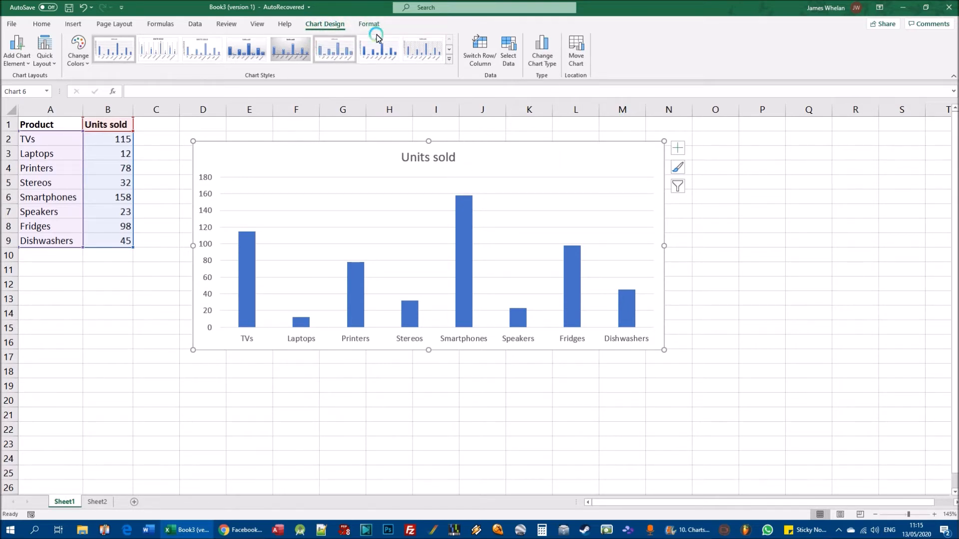
{"action": "left_click", "coordinate": [786, 158]}
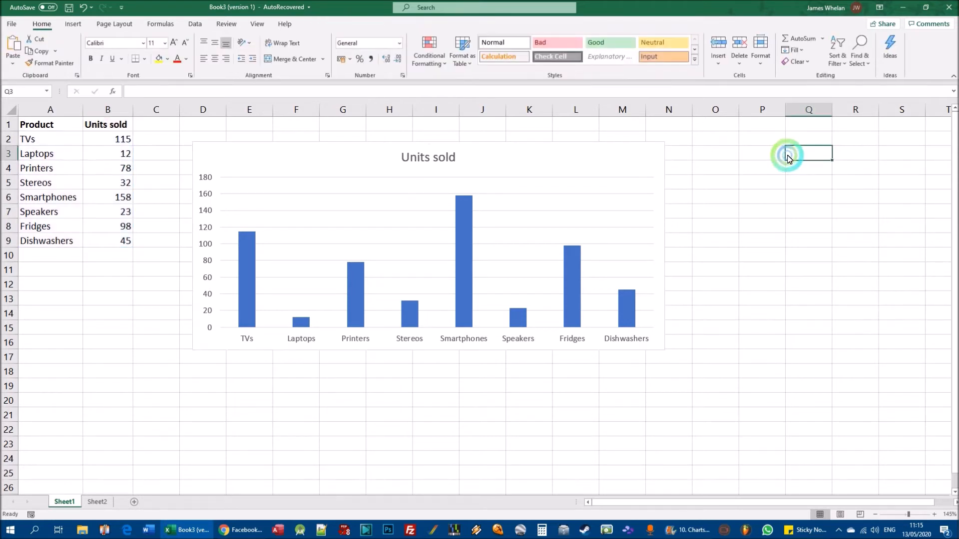
- Add a primary horizontal axis title to the Units sold column chart
{"action": "left_click", "coordinate": [501, 153]}
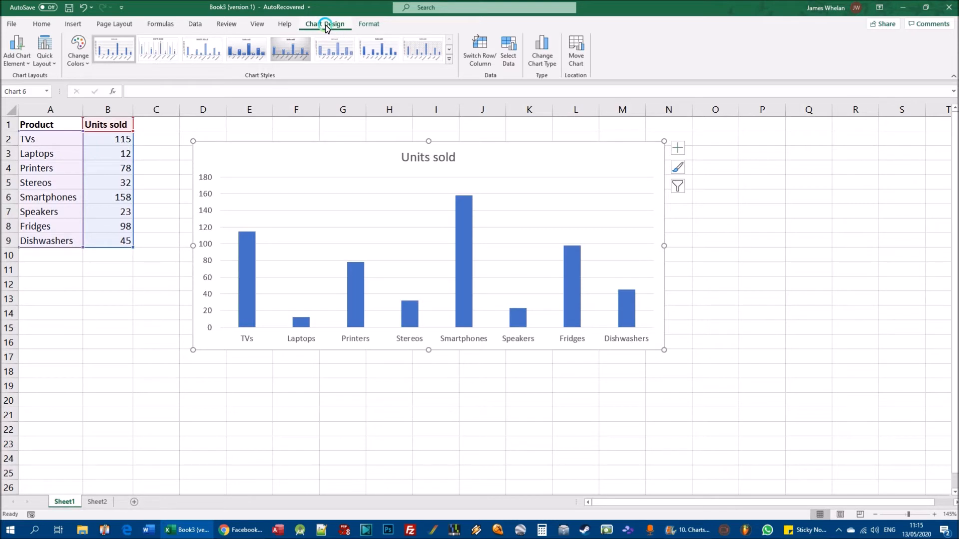
{"action": "left_click", "coordinate": [26, 64]}
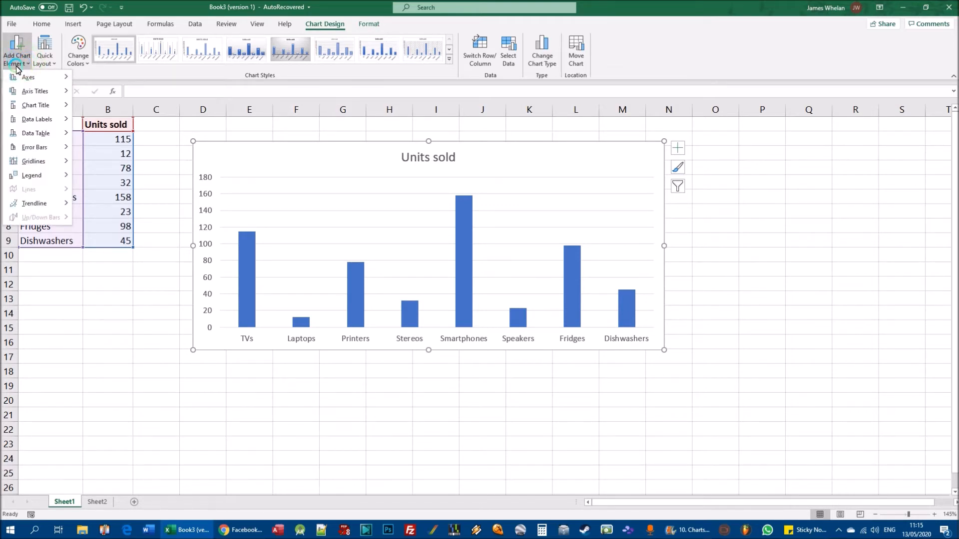
{"action": "left_click", "coordinate": [16, 92]}
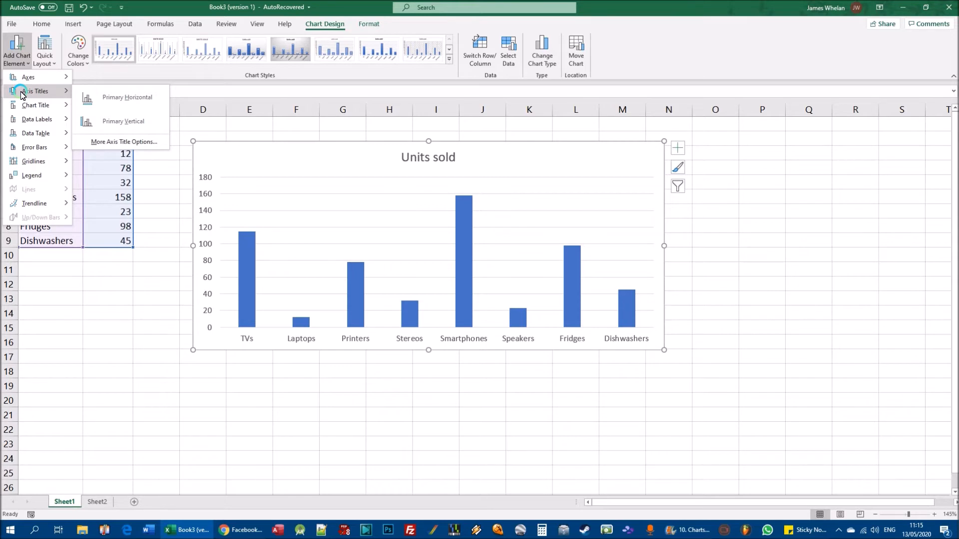
{"action": "left_click", "coordinate": [114, 97]}
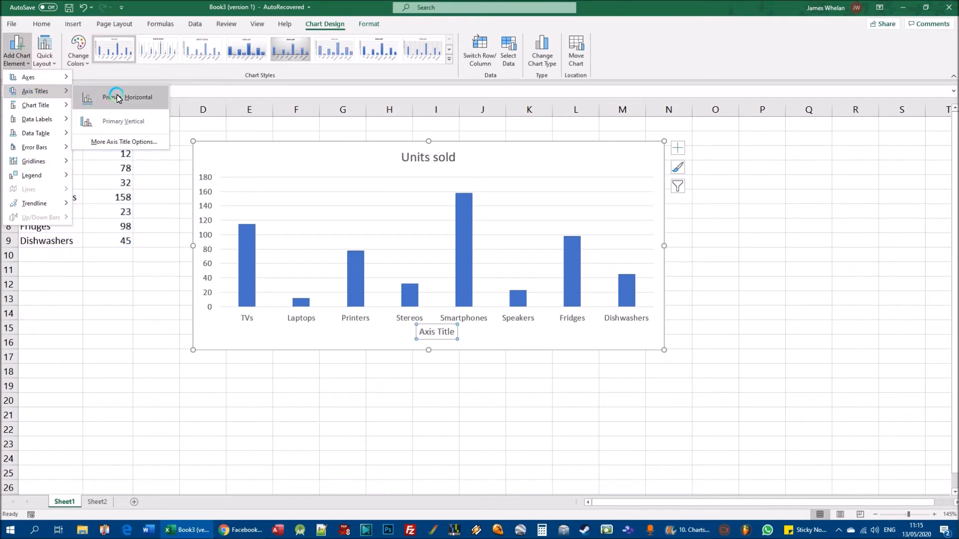
{"action": "left_click", "coordinate": [117, 98]}
{"action": "left_click", "coordinate": [63, 91]}
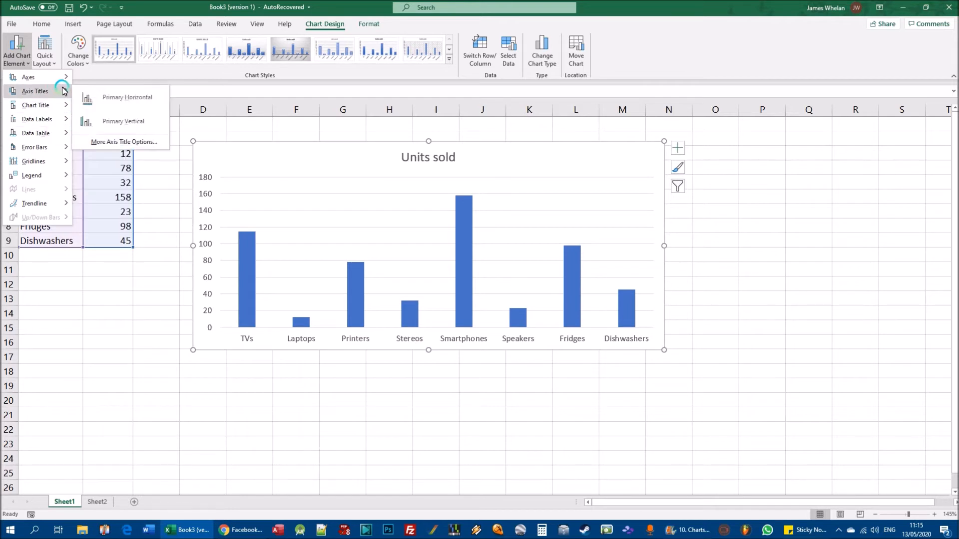
{"action": "left_click", "coordinate": [116, 97]}
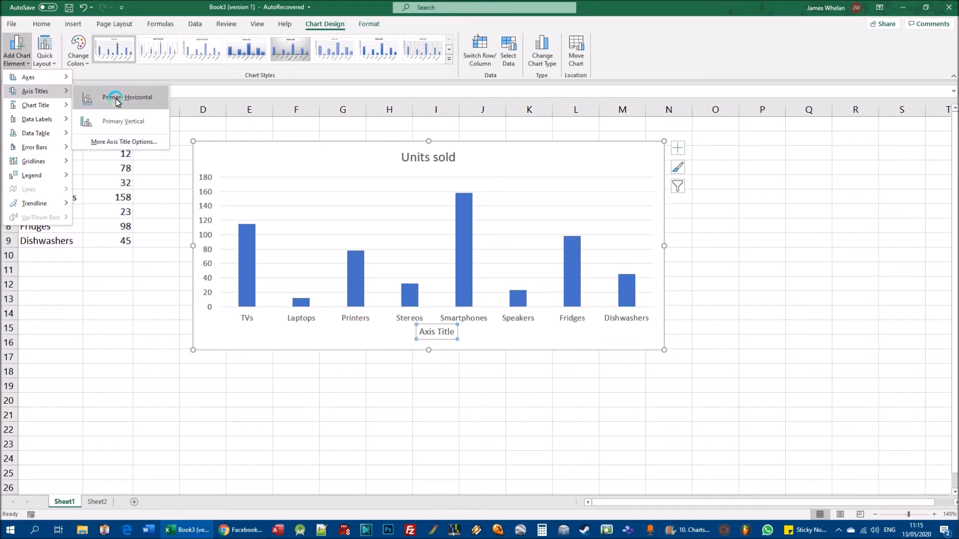
{"action": "left_click", "coordinate": [115, 98]}
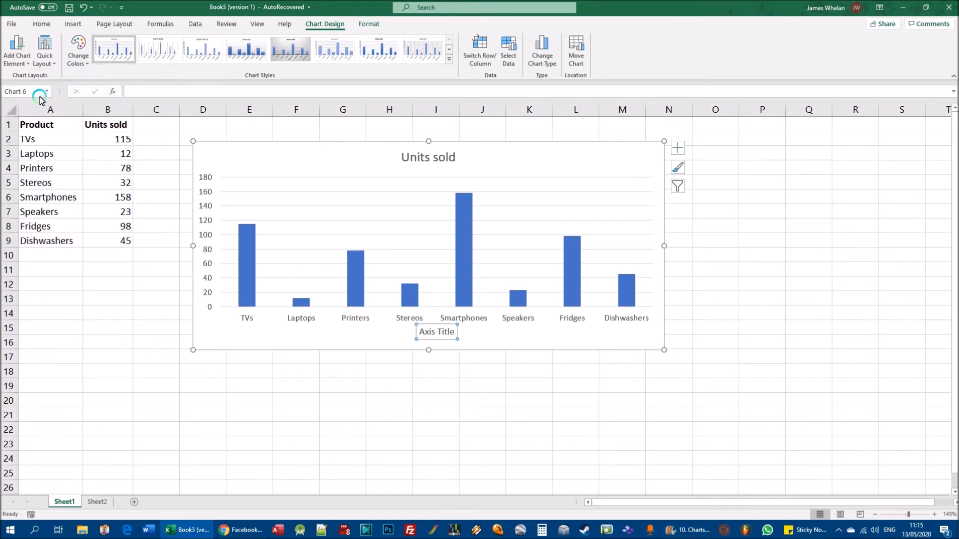
- Add a primary vertical axis title to the Units sold column chart and select that title
{"action": "left_click", "coordinate": [23, 64]}
{"action": "mouse_move", "coordinate": [45, 91]}
{"action": "left_click", "coordinate": [126, 121]}
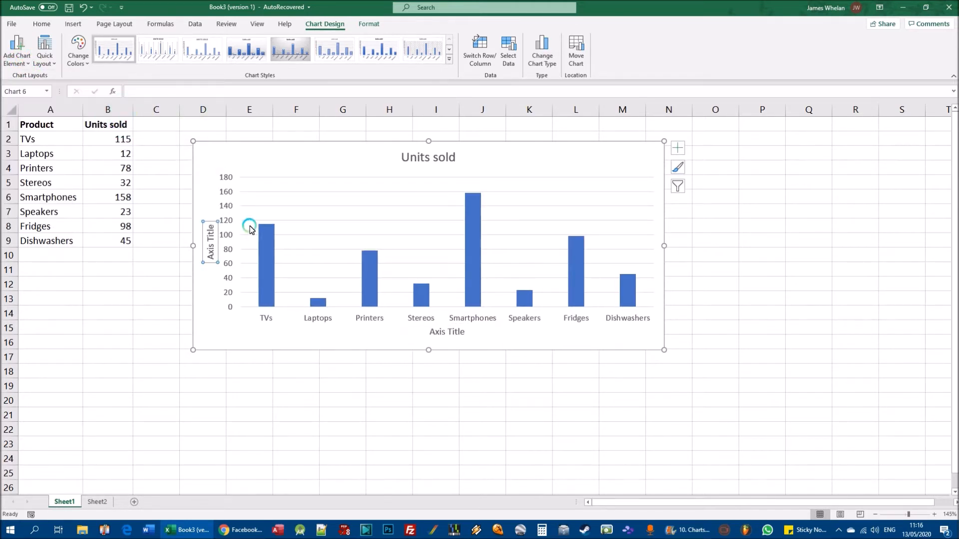
{"action": "left_click", "coordinate": [515, 338]}
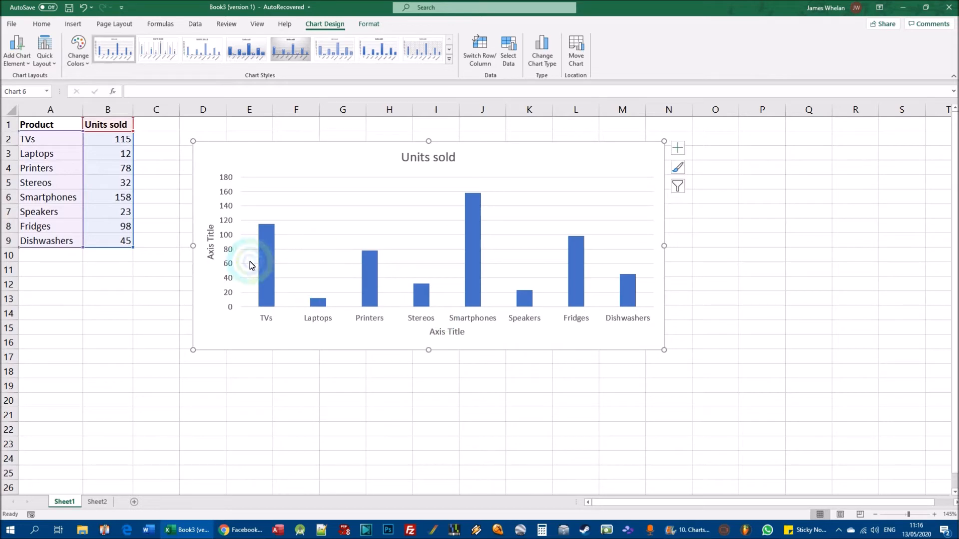
{"action": "left_click", "coordinate": [210, 242]}
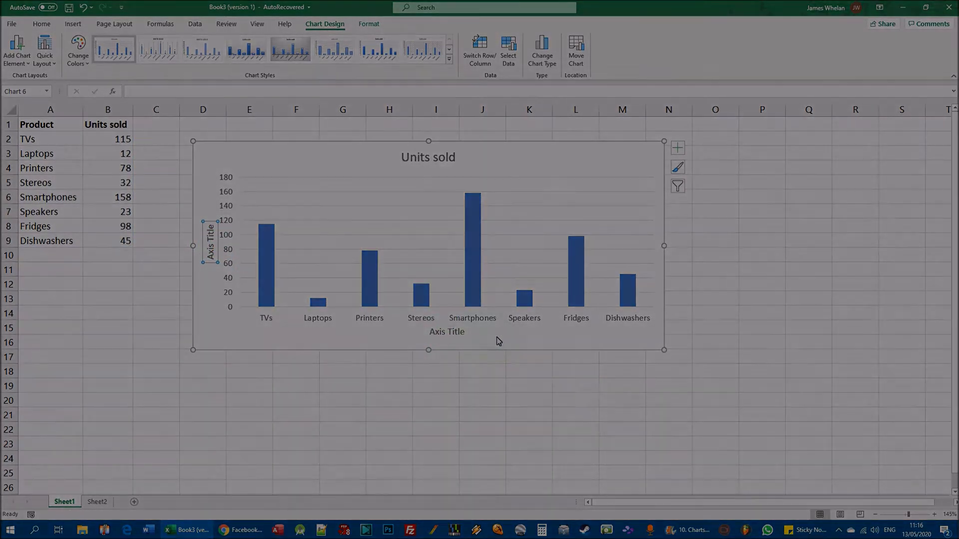
- Undo the addition of the vertical and horizontal axis titles on the Units sold column chart
{"action": "left_click", "coordinate": [449, 332]}
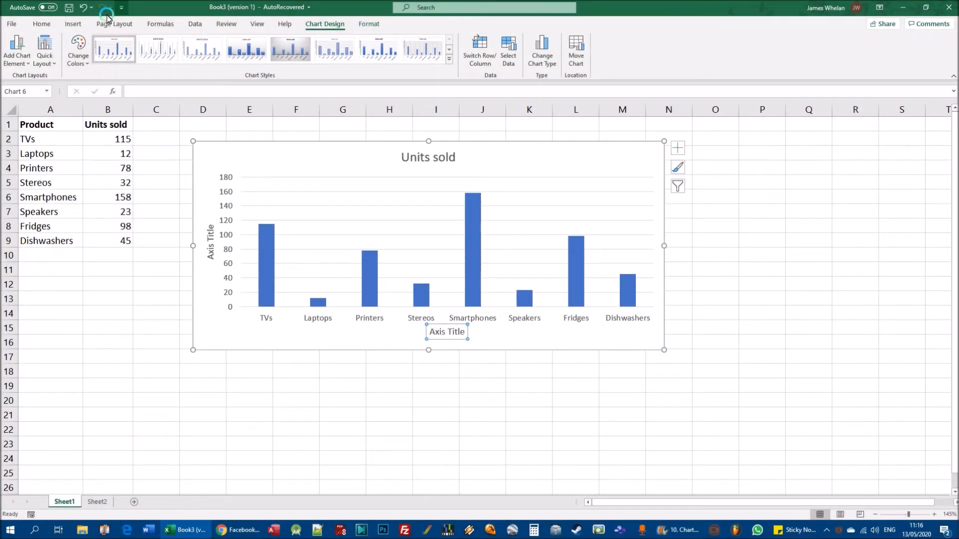
{"action": "left_click", "coordinate": [82, 7]}
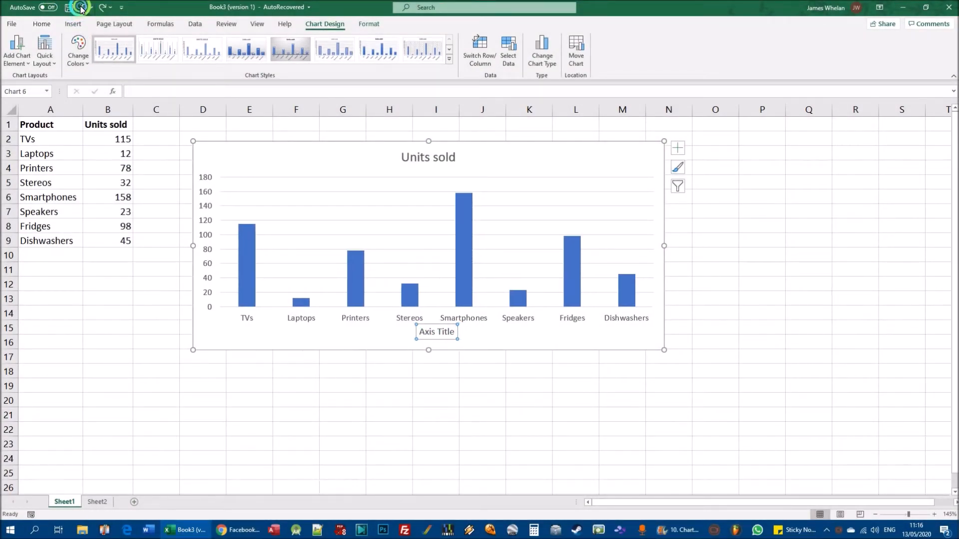
{"action": "left_click", "coordinate": [81, 8]}
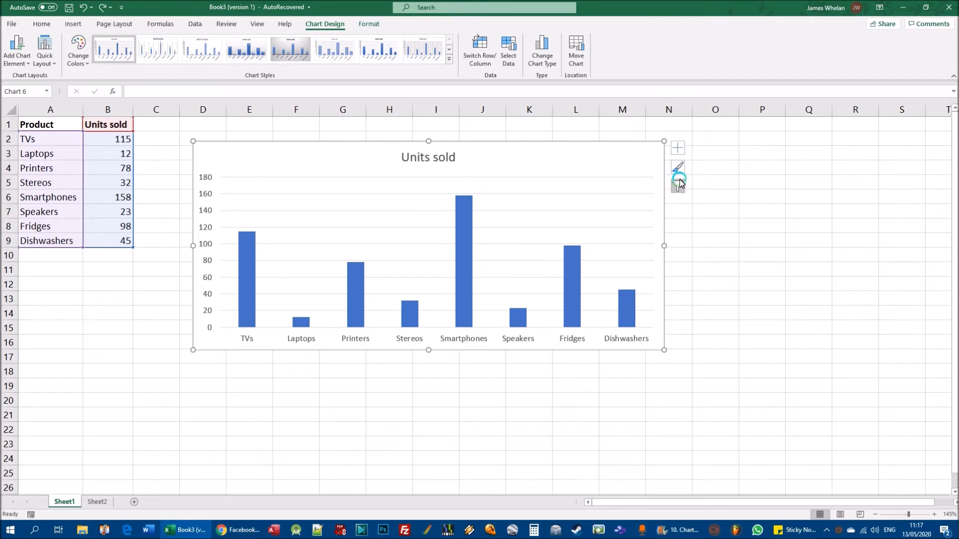
- Add both axis titles to the column chart at once through its chart elements options
{"action": "left_click", "coordinate": [675, 149]}
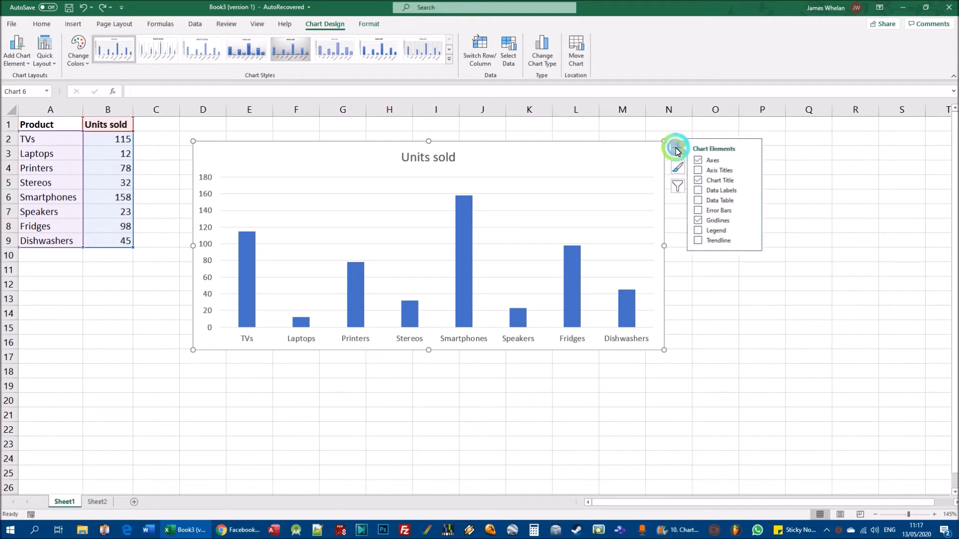
{"action": "left_click", "coordinate": [702, 170]}
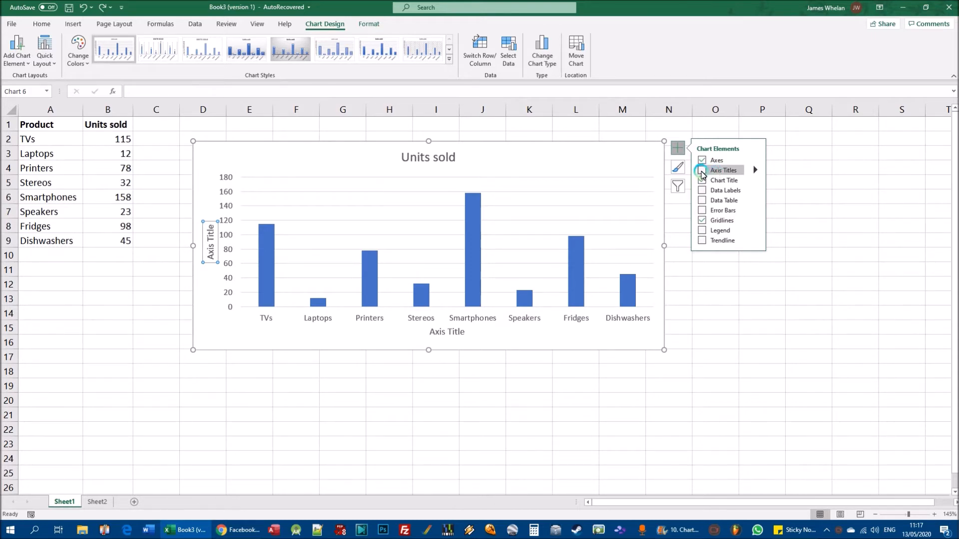
{"action": "left_click", "coordinate": [703, 171]}
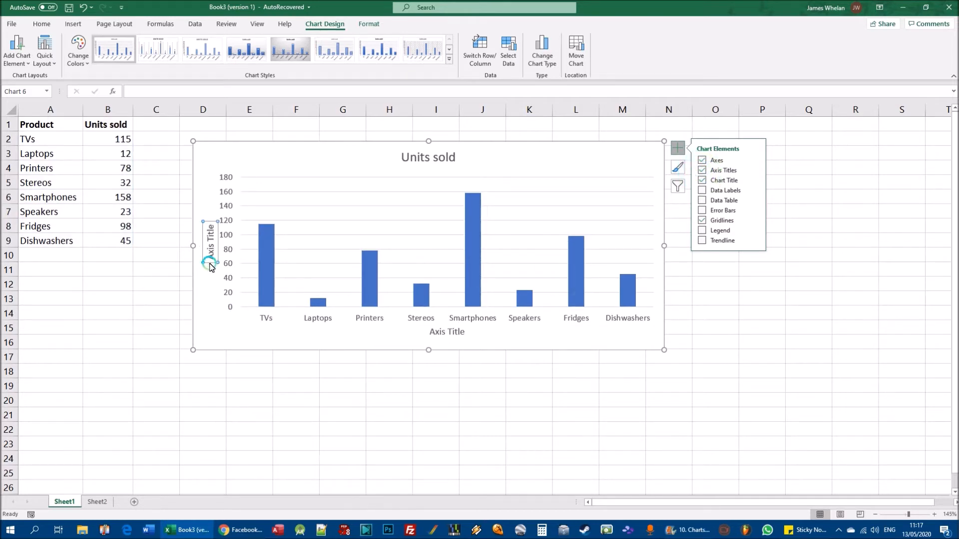
{"action": "left_click", "coordinate": [522, 338]}
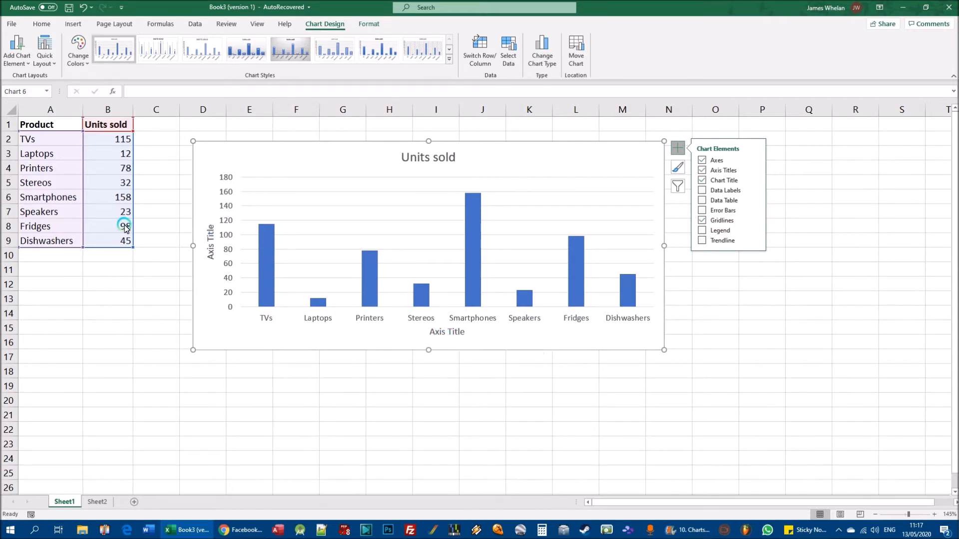
- Replace the horizontal axis title's placeholder text with "Products"
{"action": "left_click", "coordinate": [457, 333]}
{"action": "left_click", "coordinate": [464, 333]}
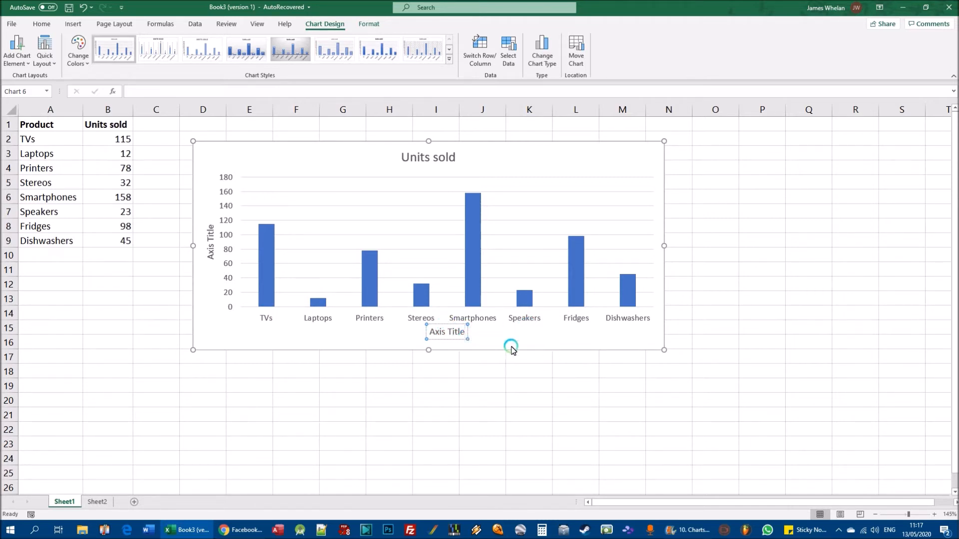
{"action": "left_click", "coordinate": [467, 332]}
{"action": "left_click", "coordinate": [464, 332]}
{"action": "key", "text": "BackSpace"}
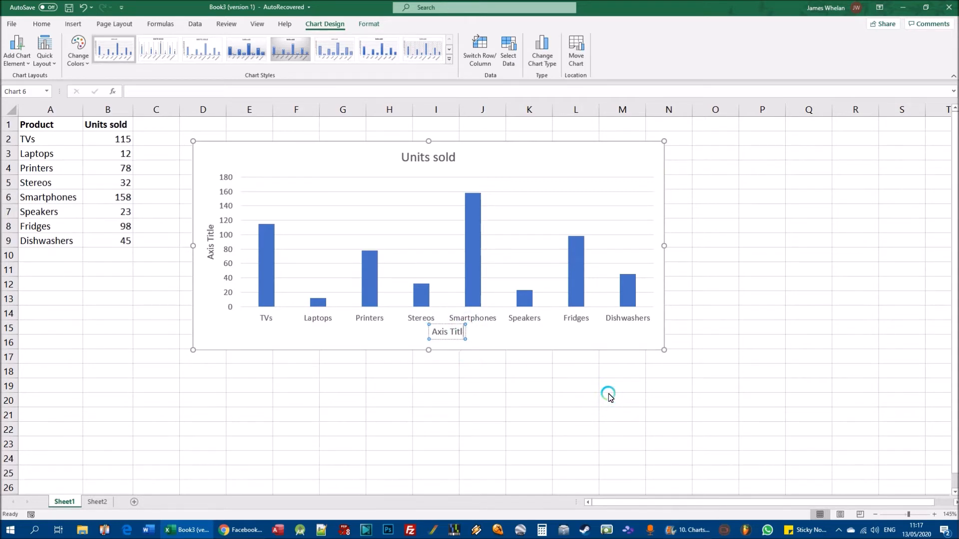
{"action": "key", "text": "BackSpace"}
{"action": "key", "text": "BackSpace"}
{"action": "key", "text": "BackSpace"}
{"action": "key", "text": "BackSpace"}
{"action": "key", "text": "BackSpace"}
{"action": "key", "text": "BackSpace"}
{"action": "key", "text": "BackSpace"}
{"action": "key", "text": "BackSpace"}
{"action": "key", "text": "BackSpace"}
{"action": "type", "text": "Products"}
{"action": "left_click", "coordinate": [498, 336]}
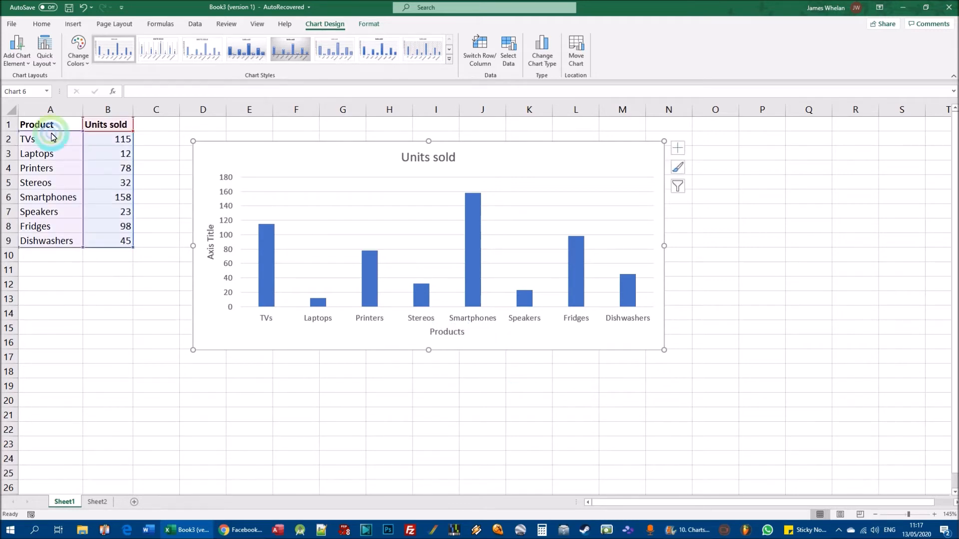
- Change the vertical axis title's text to "Number of units sold"
{"action": "left_click", "coordinate": [209, 242]}
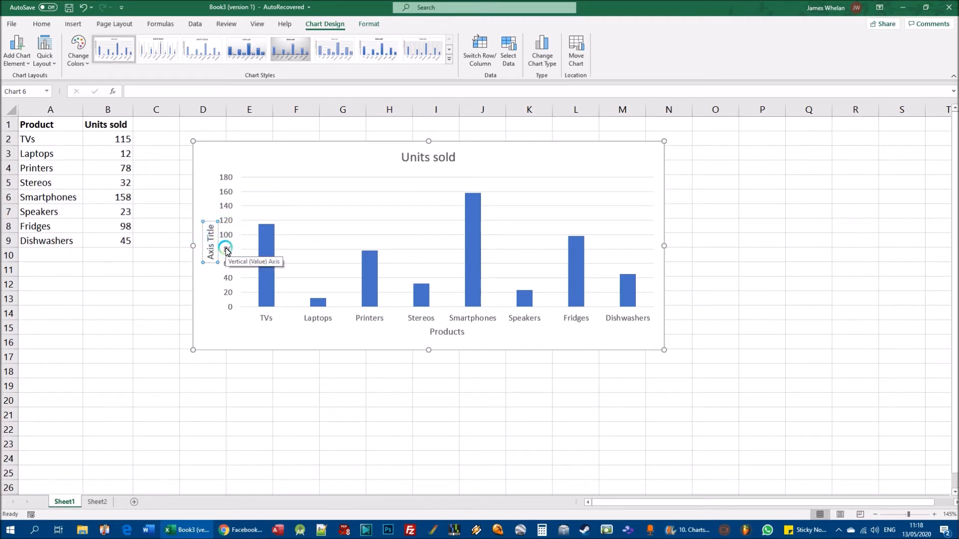
{"action": "type", "text": "A"}
{"action": "type", "text": "umber of unit"}
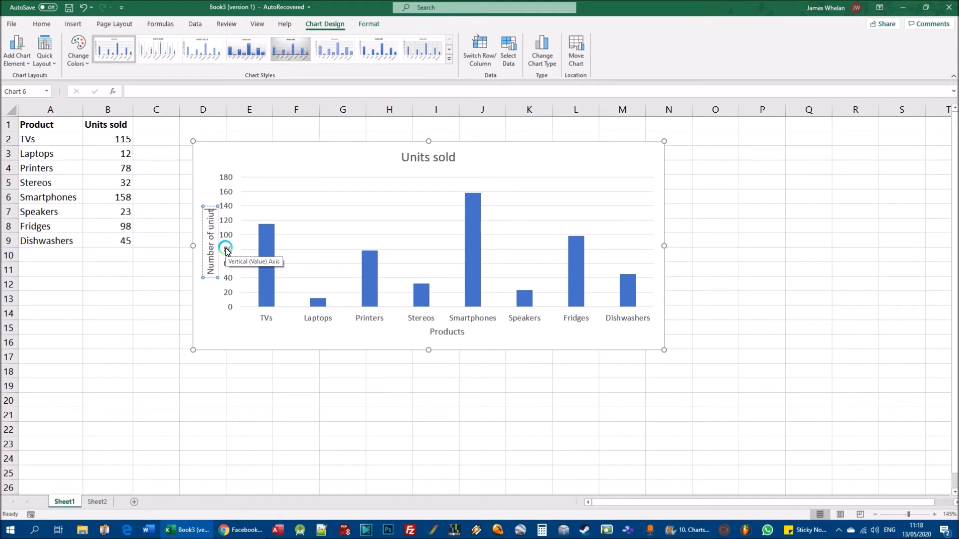
{"action": "key", "text": "BackSpace"}
{"action": "key", "text": "BackSpace"}
{"action": "type", "text": "ts sold"}
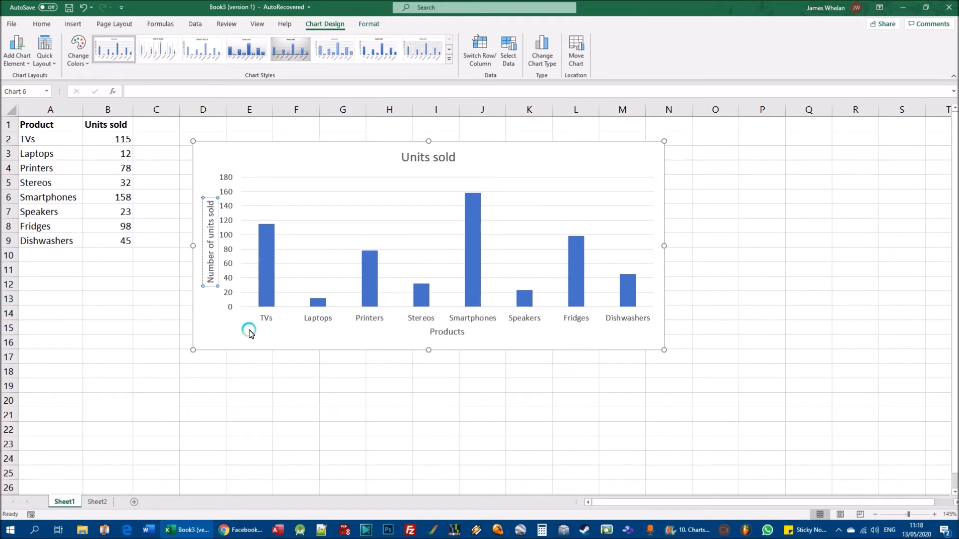
{"action": "left_click", "coordinate": [334, 344]}
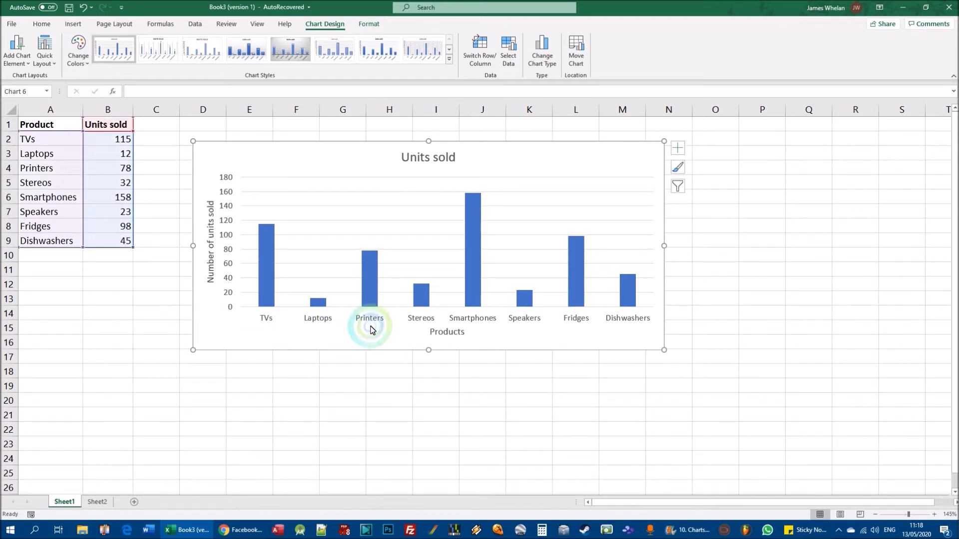
- Move the Products title slightly down and left, and the Number of units sold title slightly farther from the vertical axis
{"action": "left_click", "coordinate": [447, 333]}
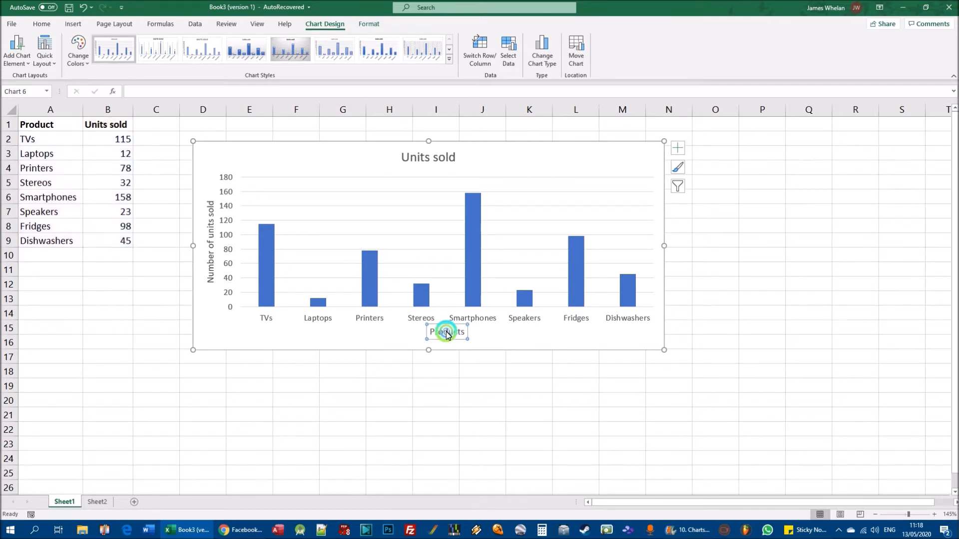
{"action": "left_click_drag", "start_coordinate": [447, 334], "coordinate": [429, 339]}
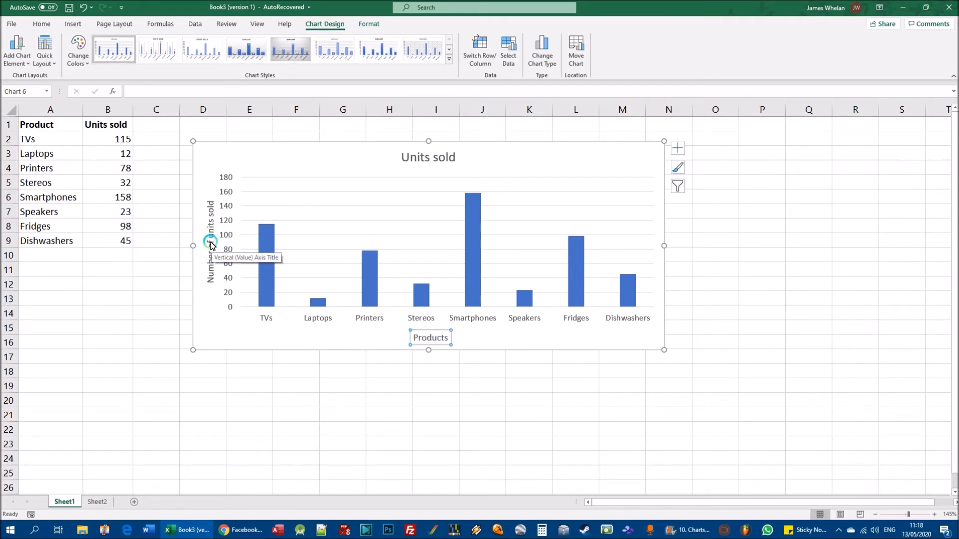
{"action": "left_click", "coordinate": [210, 245]}
{"action": "left_click_drag", "start_coordinate": [211, 244], "coordinate": [205, 245]}
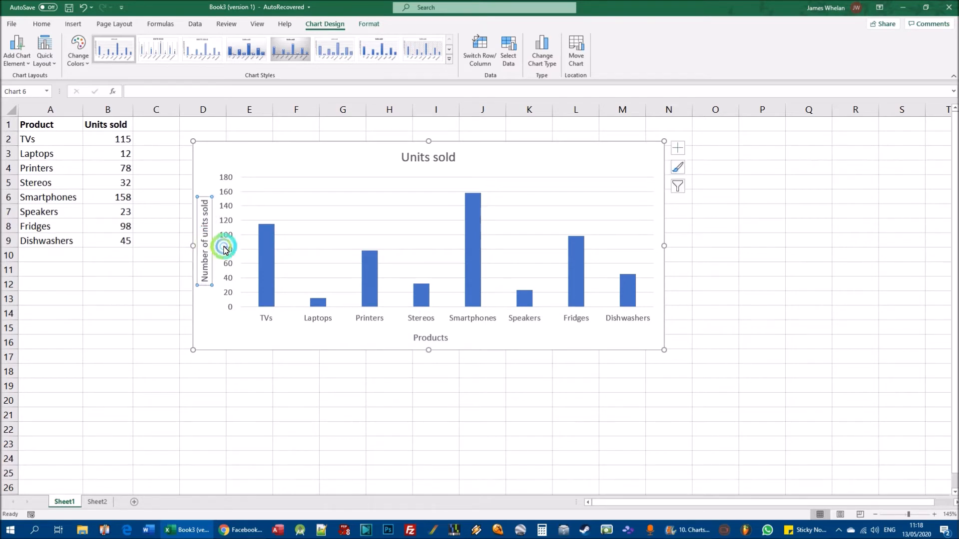
{"action": "left_click", "coordinate": [467, 345]}
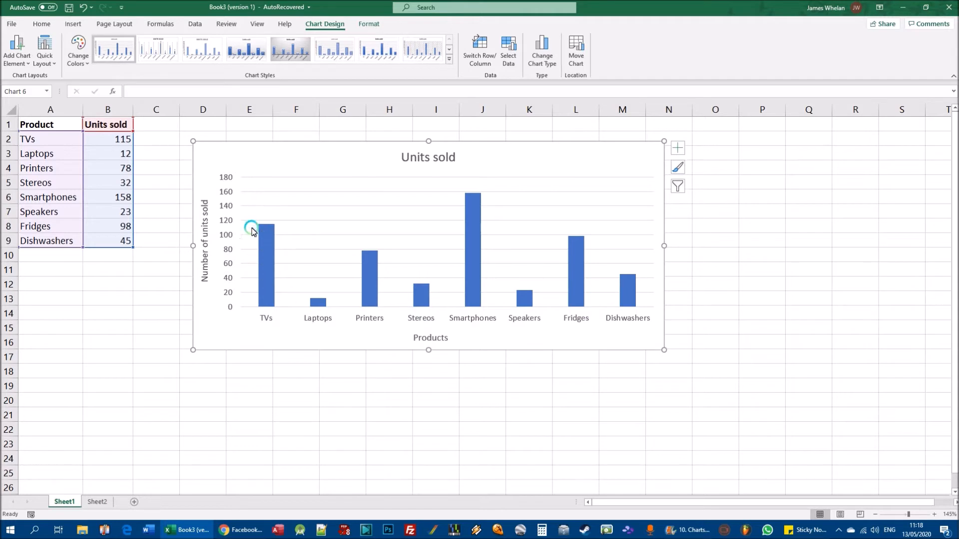
- Set the font size of both the Products and Number of units sold axis titles to 8
{"action": "left_click", "coordinate": [437, 341]}
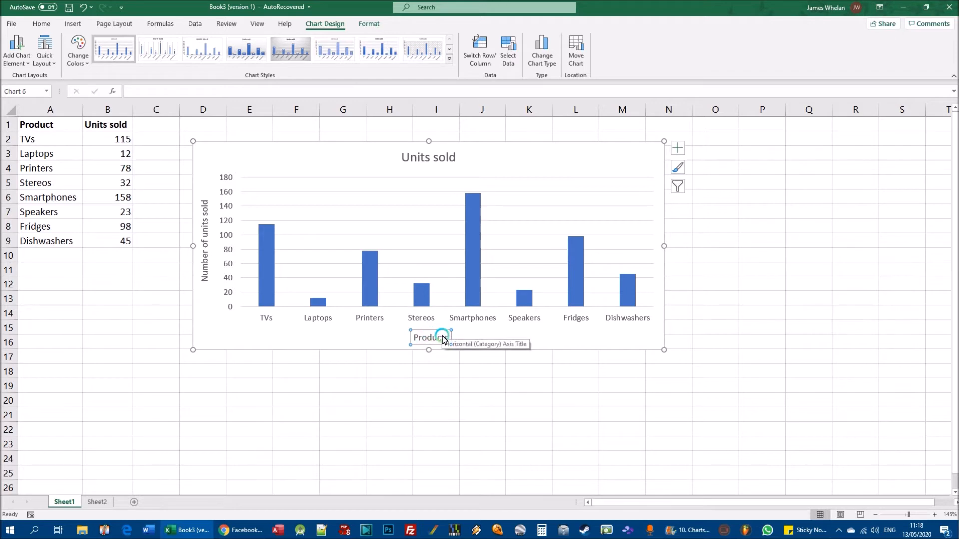
{"action": "left_click", "coordinate": [42, 24]}
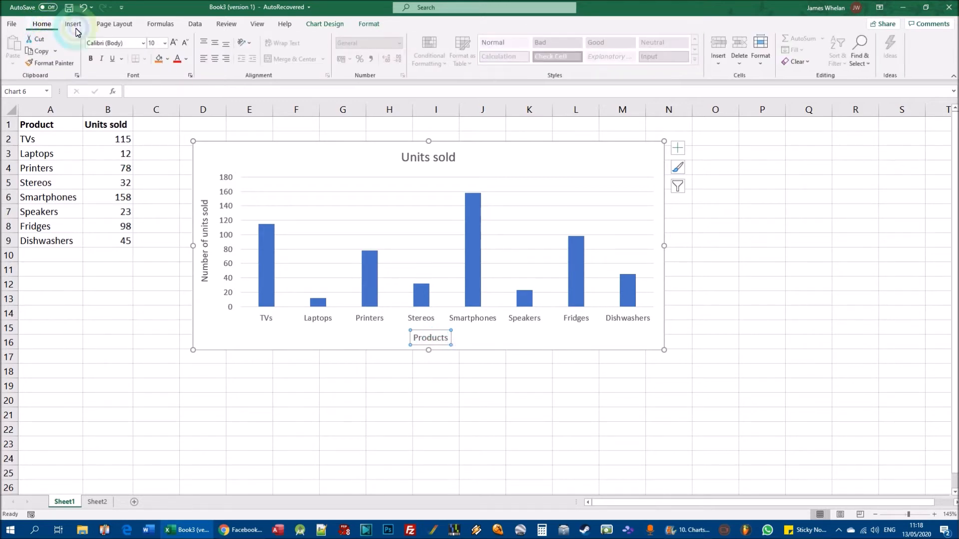
{"action": "left_click", "coordinate": [165, 43]}
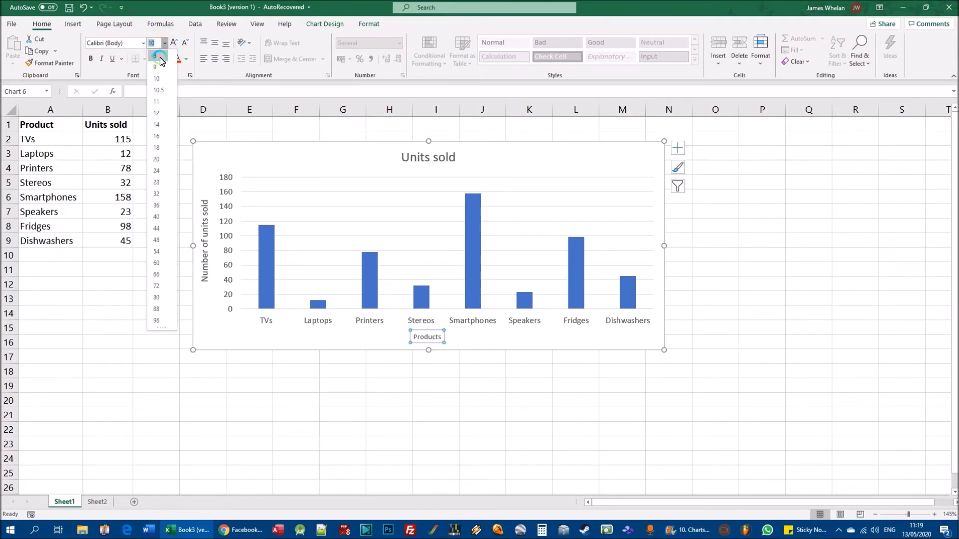
{"action": "left_click", "coordinate": [159, 56]}
{"action": "left_click", "coordinate": [206, 222]}
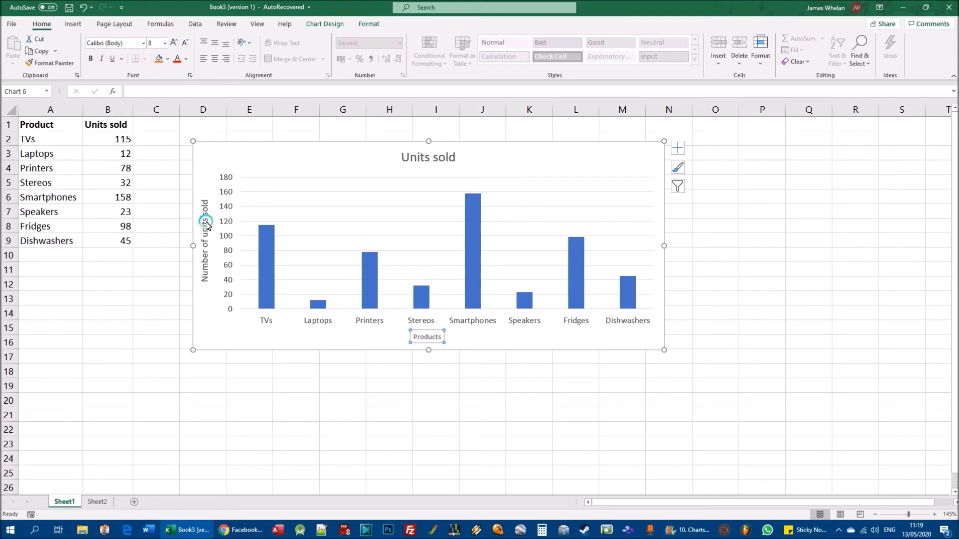
{"action": "left_click", "coordinate": [164, 43]}
{"action": "left_click", "coordinate": [159, 56]}
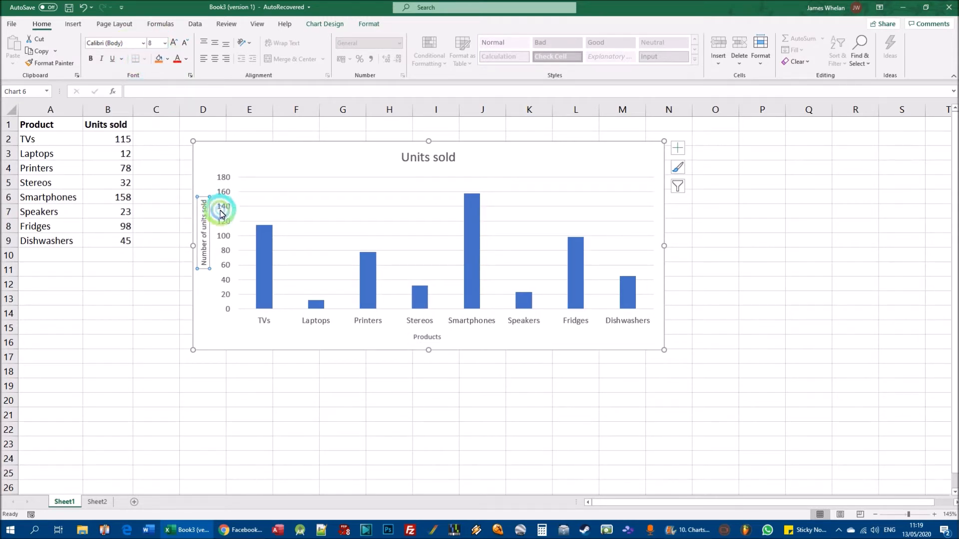
{"action": "left_click", "coordinate": [469, 341]}
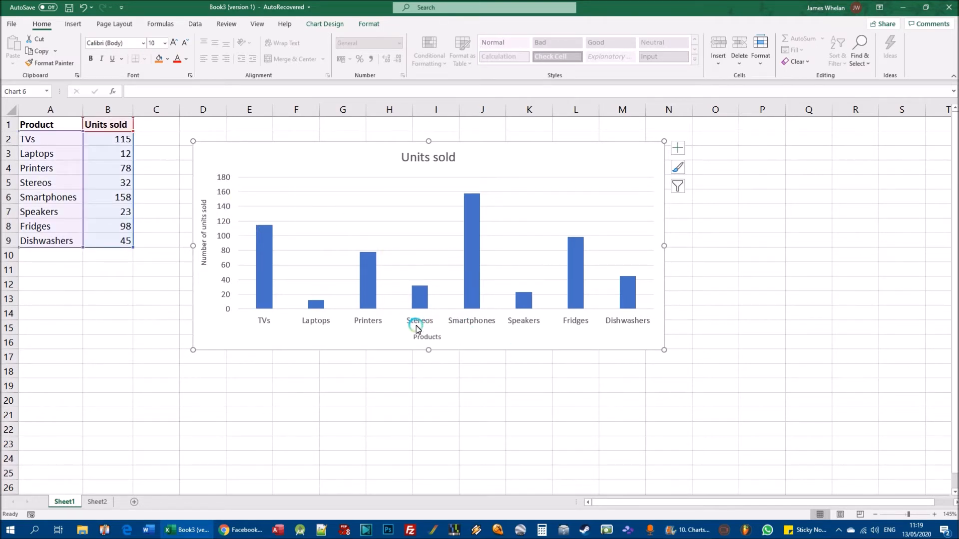
- Format both axis titles of the column chart in bold red text, keeping their Calibri font
{"action": "left_click", "coordinate": [204, 220]}
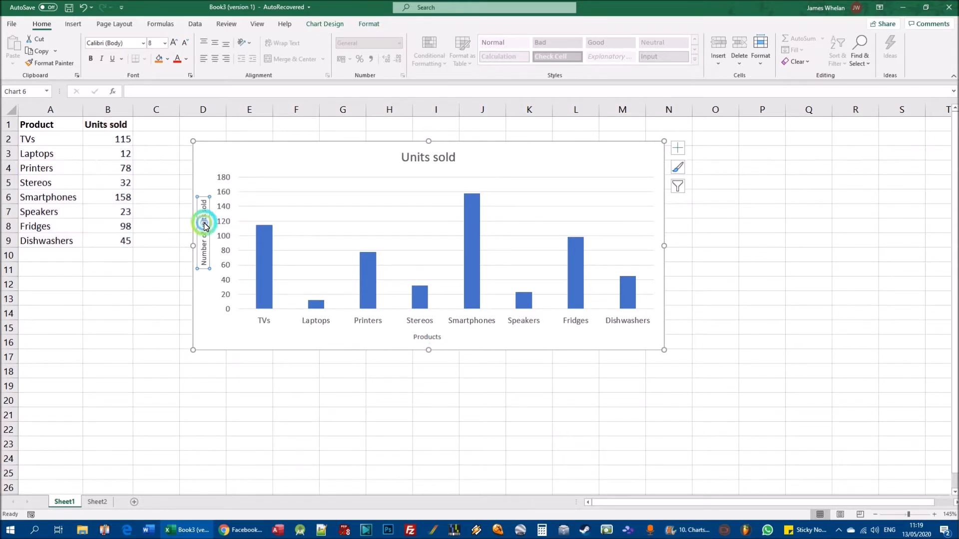
{"action": "left_click", "coordinate": [176, 63]}
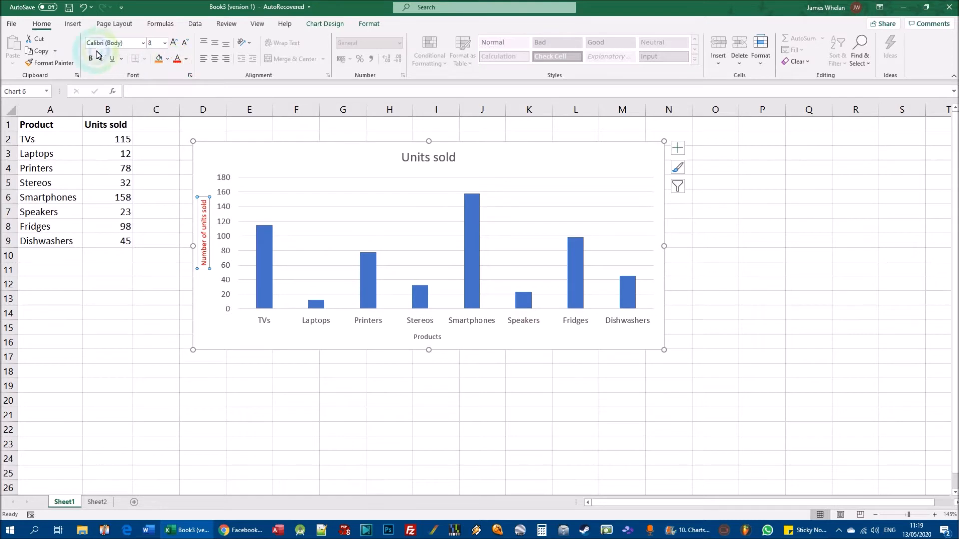
{"action": "left_click", "coordinate": [91, 58]}
{"action": "left_click", "coordinate": [430, 339]}
{"action": "left_click", "coordinate": [178, 63]}
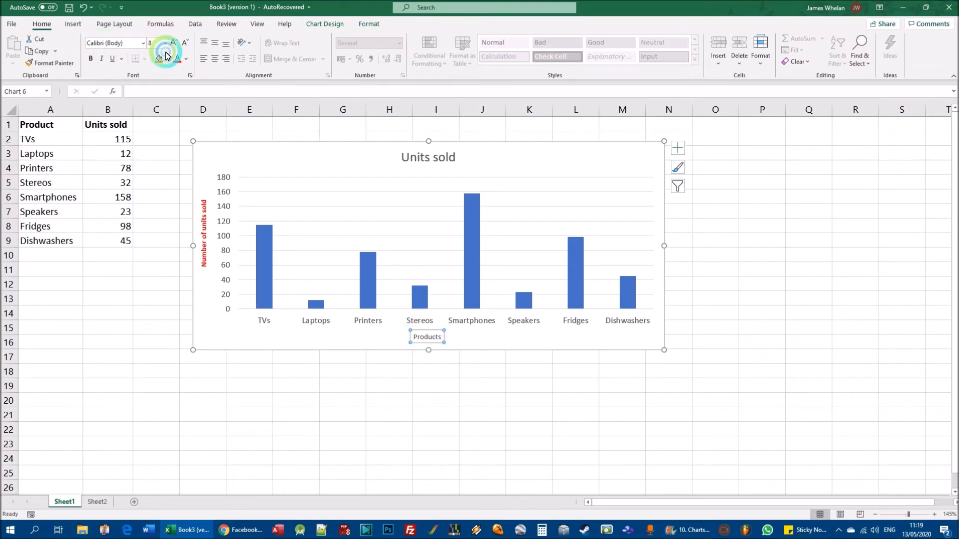
{"action": "left_click", "coordinate": [91, 59]}
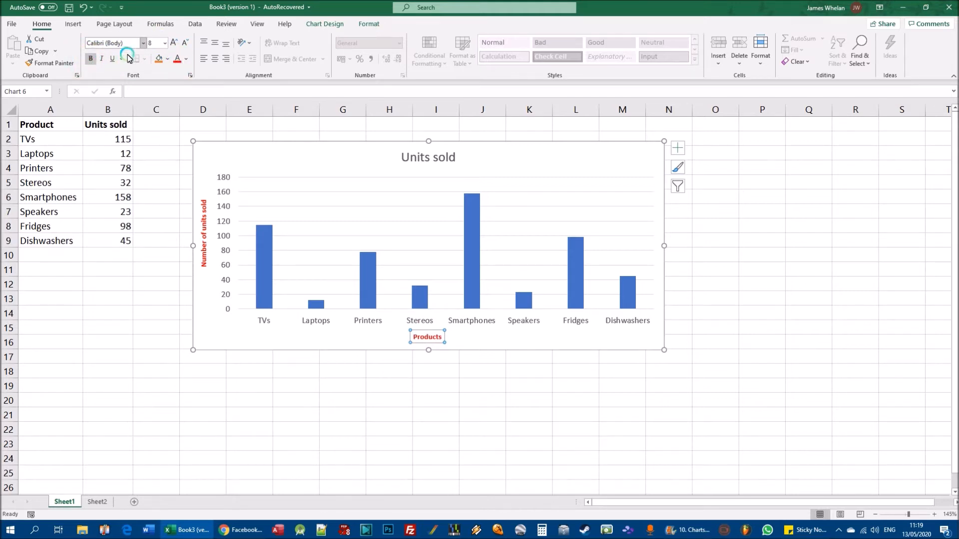
{"action": "left_click", "coordinate": [143, 43]}
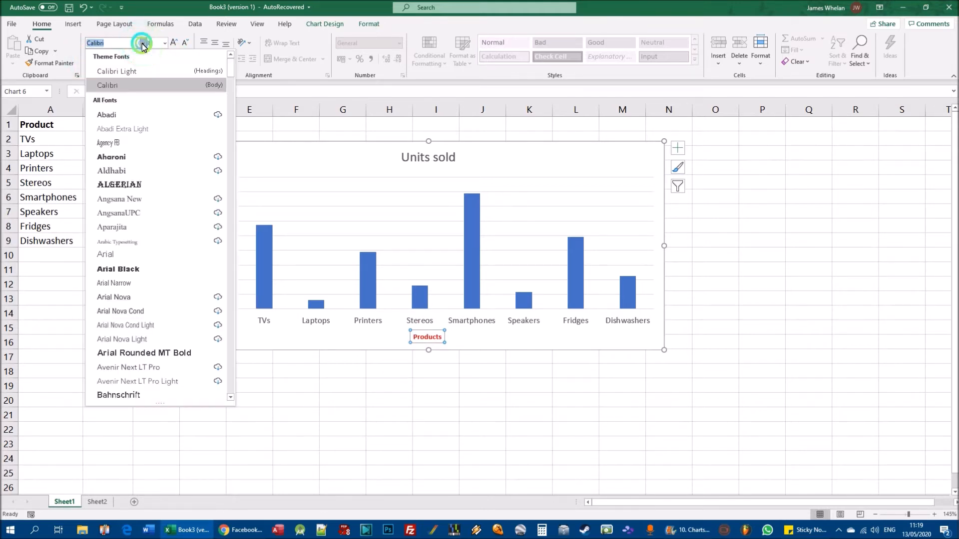
{"action": "left_click", "coordinate": [143, 45]}
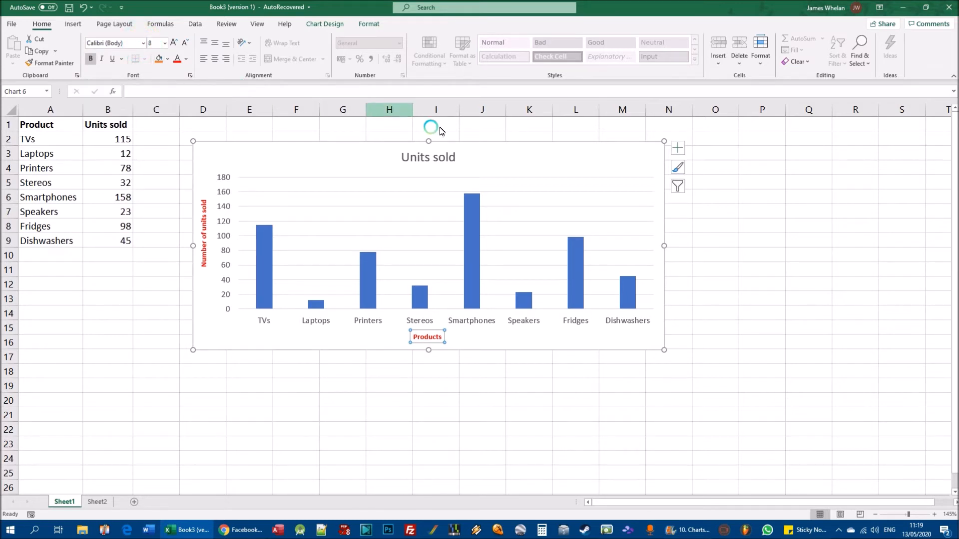
- Replace the column chart's main title with "Sales figures for May"
{"action": "left_click", "coordinate": [419, 158]}
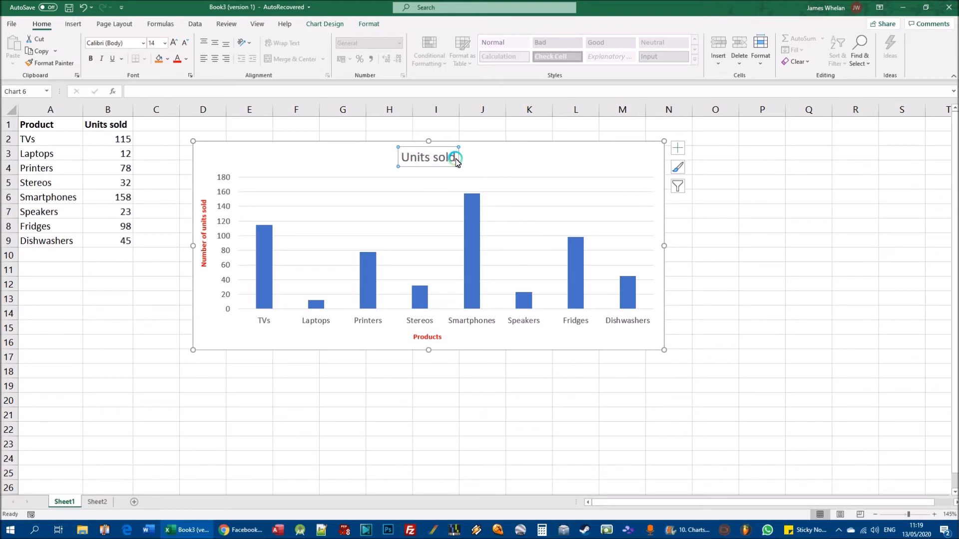
{"action": "left_click_drag", "start_coordinate": [455, 158], "coordinate": [394, 159]}
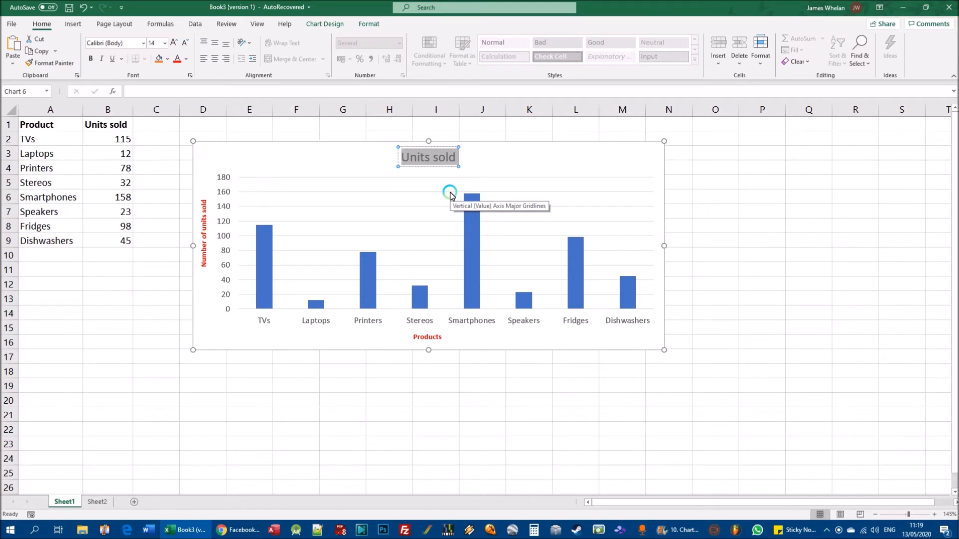
{"action": "type", "text": "Sa"}
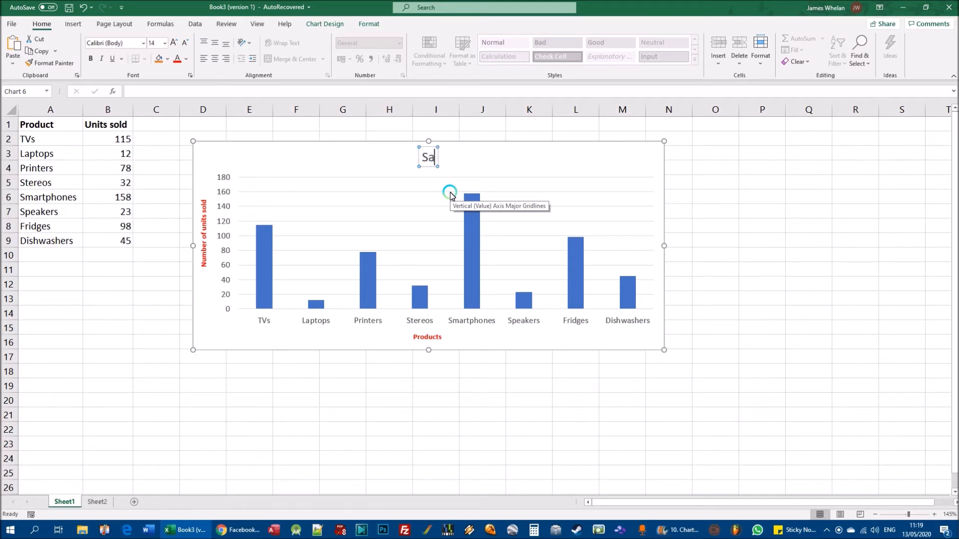
{"action": "type", "text": "les figure"}
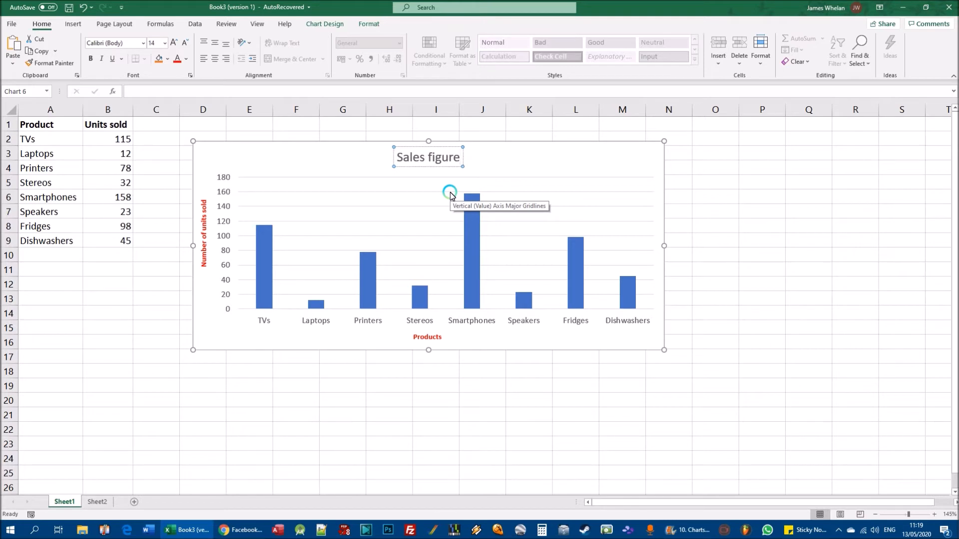
{"action": "type", "text": "s for May"}
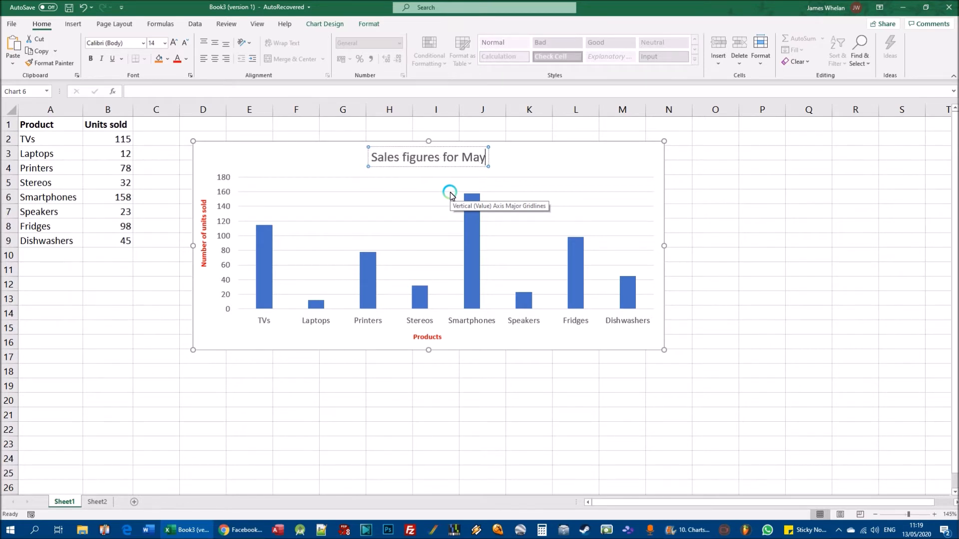
{"action": "type", "text": "-J"}
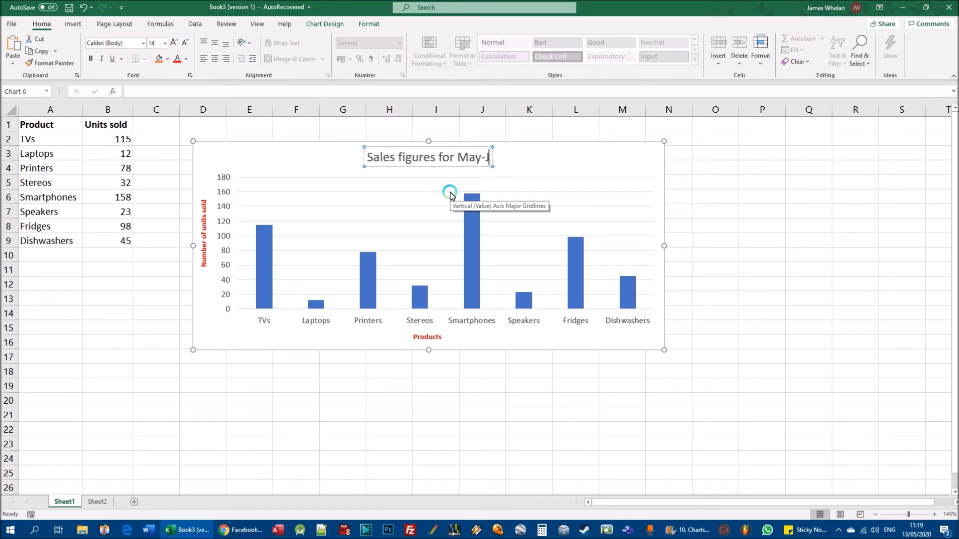
{"action": "type", "text": "une 2020"}
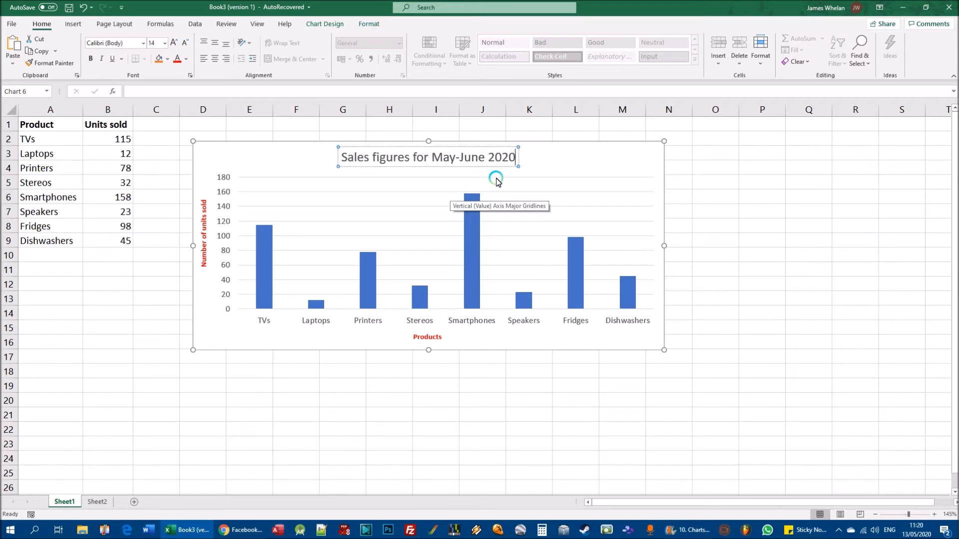
- Extend the column chart's main title to "Sales figures for May-June 2020" and finish editing it
{"action": "left_click", "coordinate": [789, 226]}
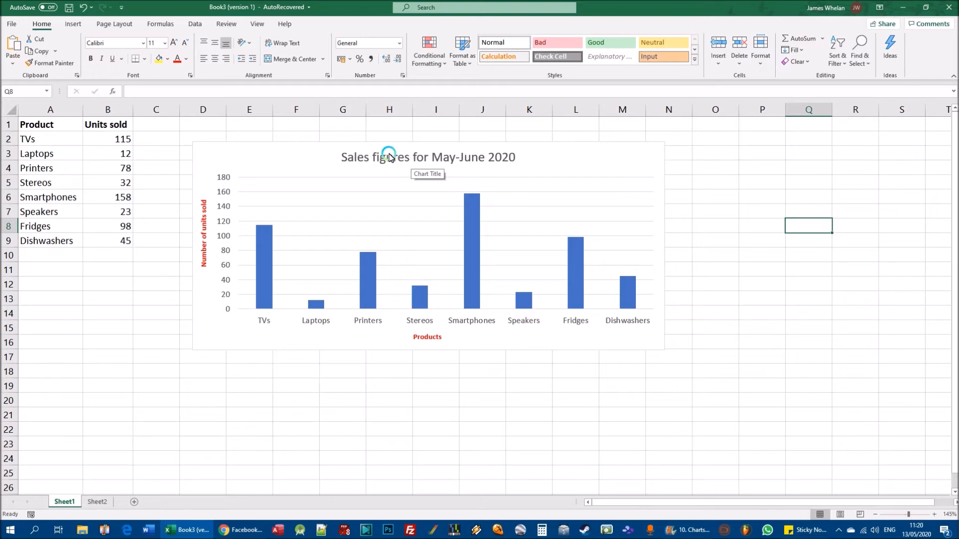
{"action": "key", "text": "ctrl+s"}
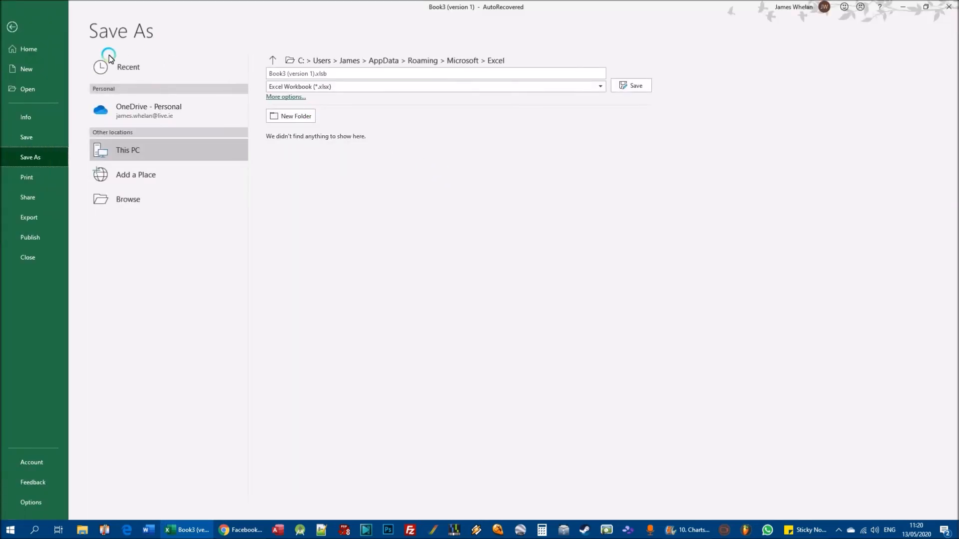
{"action": "left_click", "coordinate": [24, 26]}
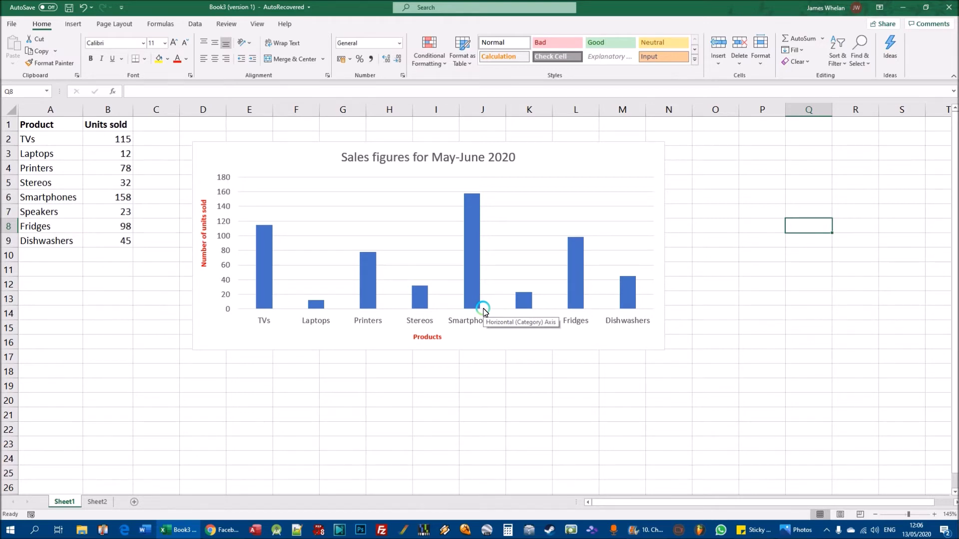
- Format the column chart's main title in bold red text with the Arial Black font
{"action": "left_click", "coordinate": [423, 157]}
{"action": "left_click", "coordinate": [472, 148]}
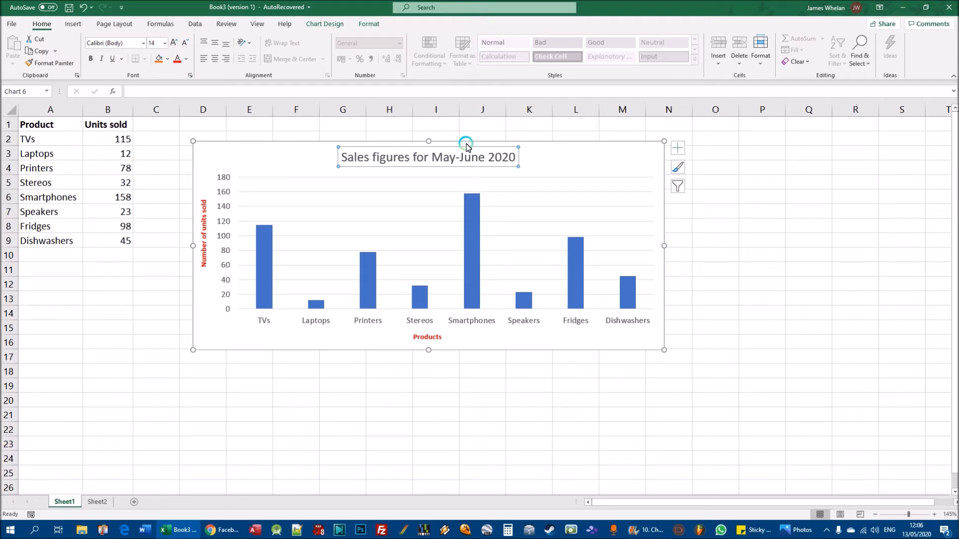
{"action": "left_click", "coordinate": [178, 60]}
{"action": "left_click", "coordinate": [91, 59]}
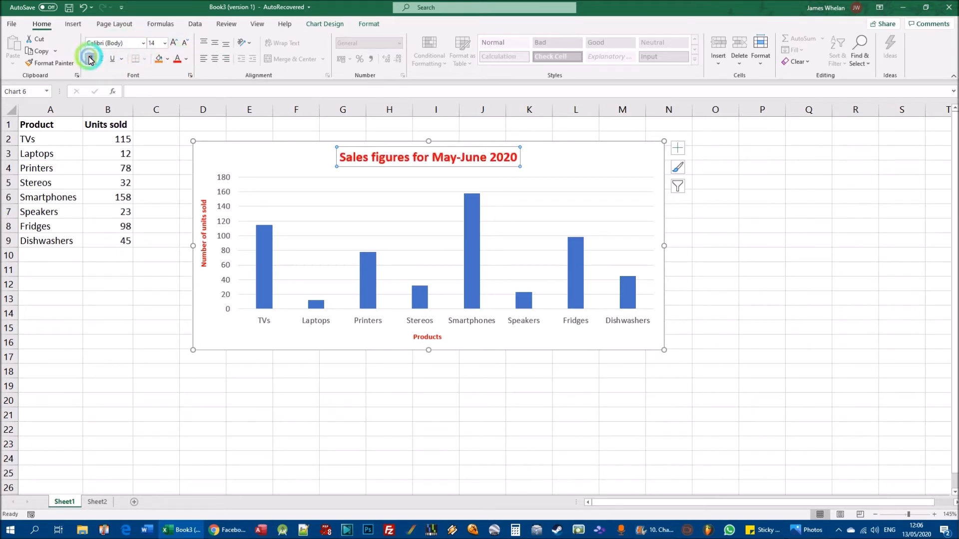
{"action": "left_click", "coordinate": [143, 43]}
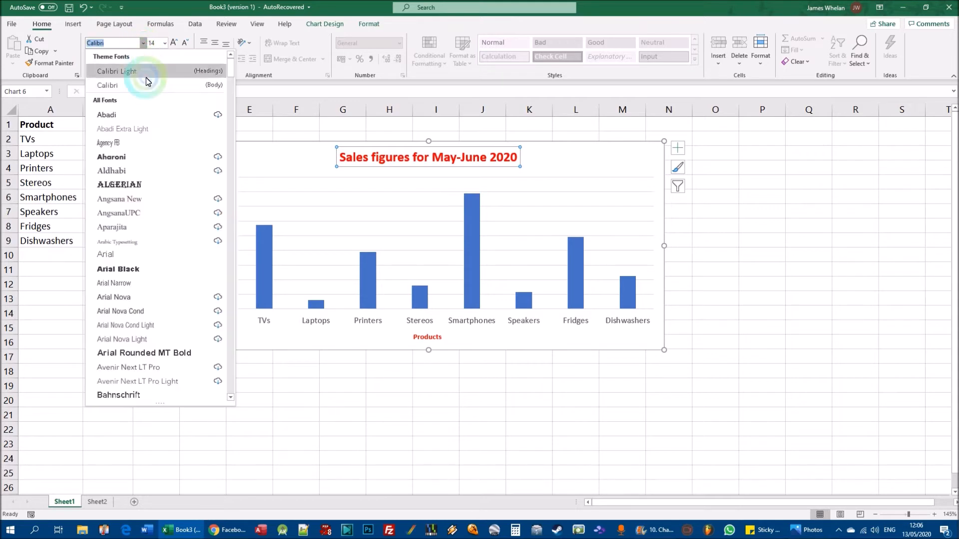
{"action": "left_click", "coordinate": [129, 270]}
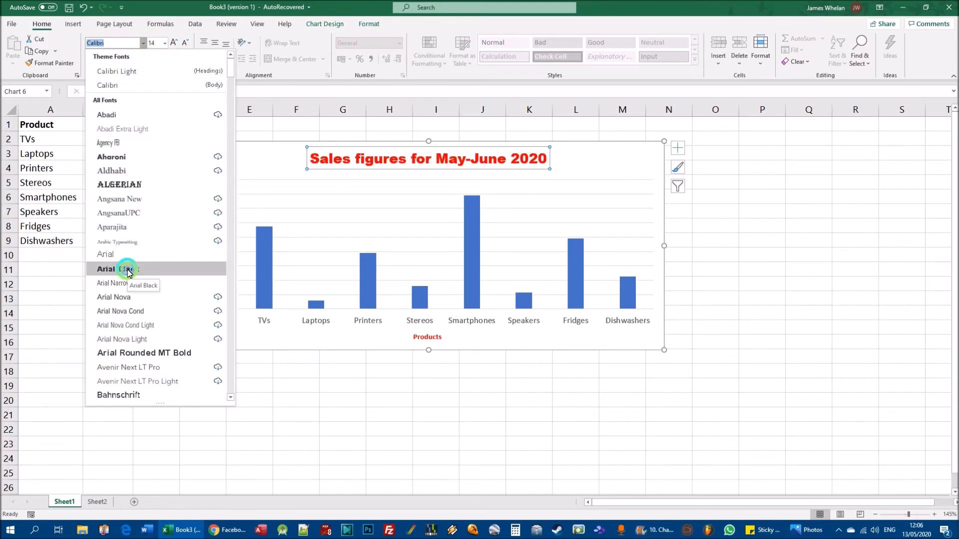
{"action": "left_click", "coordinate": [546, 428]}
{"action": "left_click", "coordinate": [282, 172]}
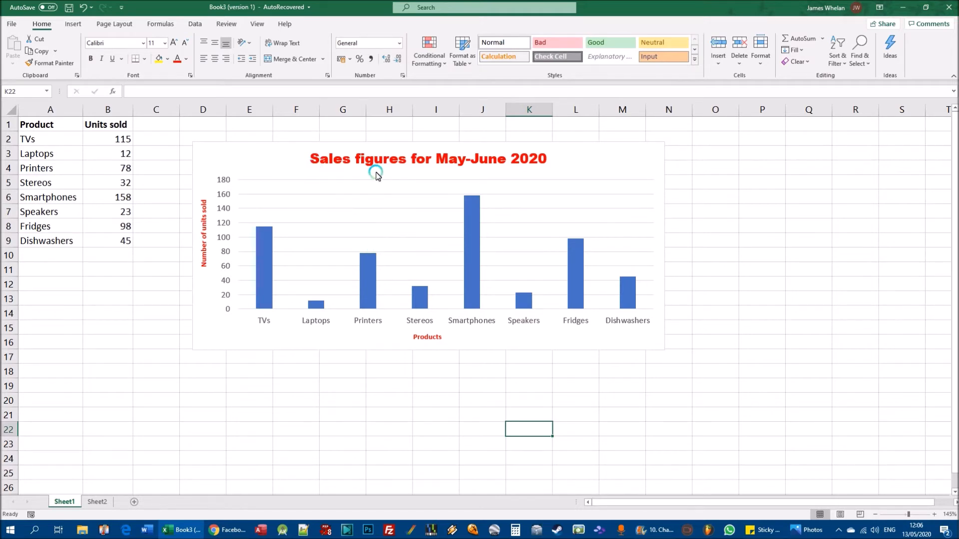
- Examine the columns of the Units sold series and the data value of the TVs column
{"action": "mouse_move", "coordinate": [262, 253]}
{"action": "left_click", "coordinate": [369, 273]}
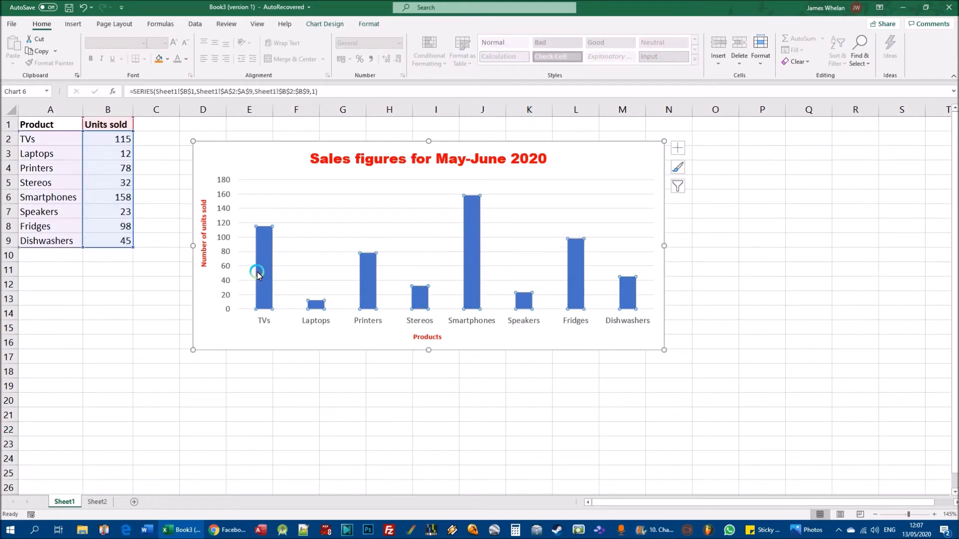
{"action": "left_click", "coordinate": [558, 414]}
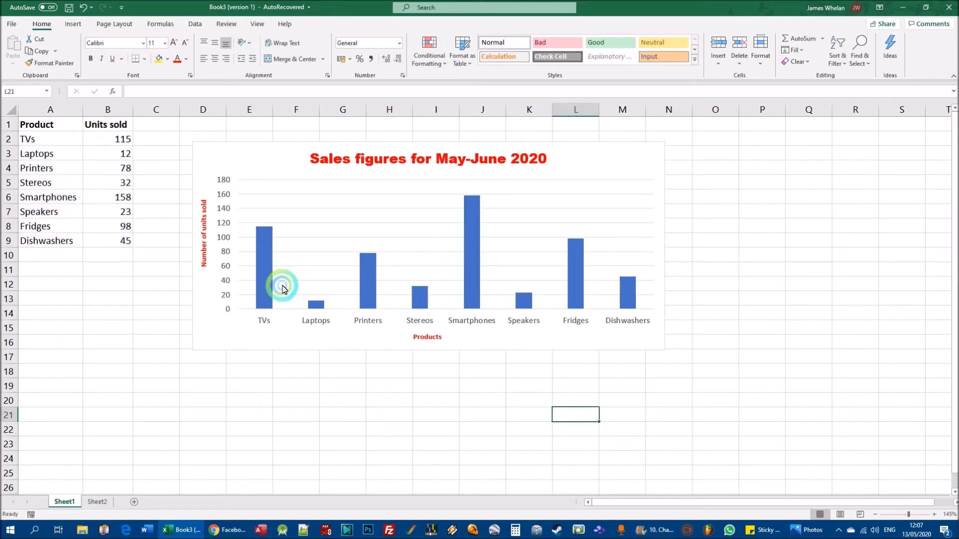
{"action": "mouse_move", "coordinate": [264, 257]}
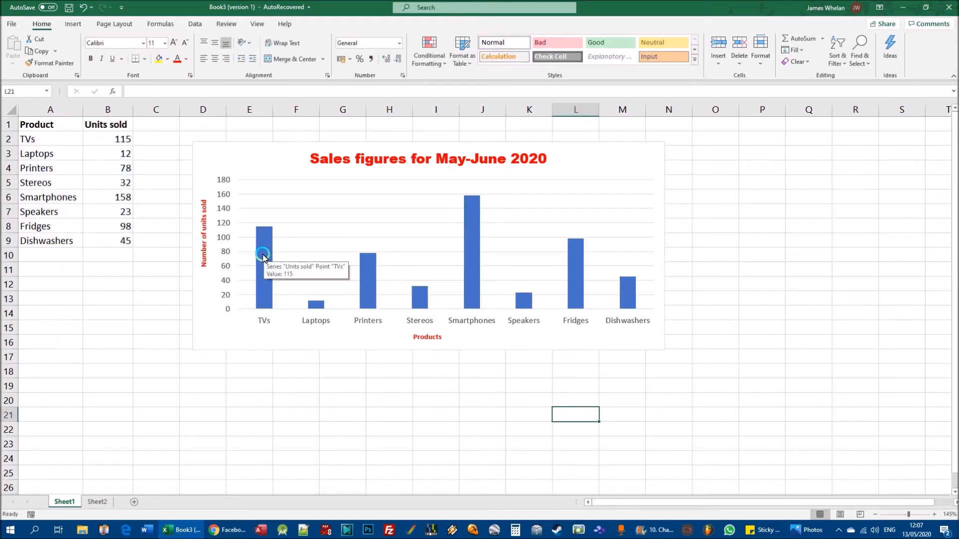
- Fill all columns of the Units sold series with black, chosen as a custom fill colour
{"action": "left_click", "coordinate": [263, 252]}
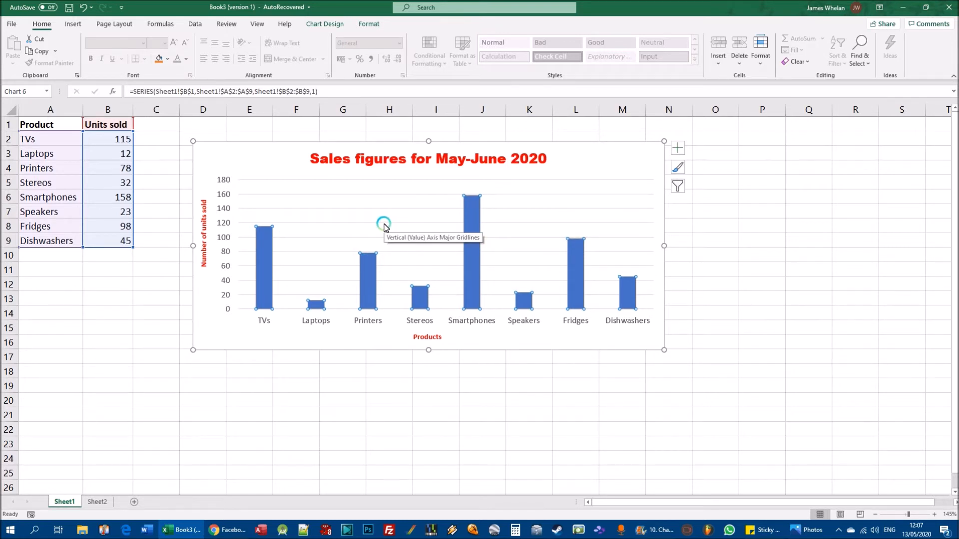
{"action": "left_click", "coordinate": [363, 25]}
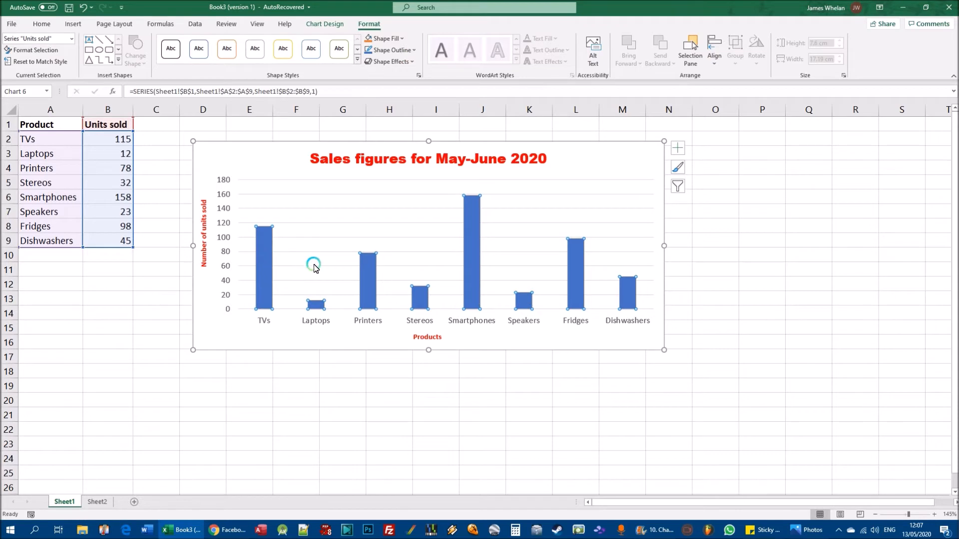
{"action": "left_click", "coordinate": [404, 39]}
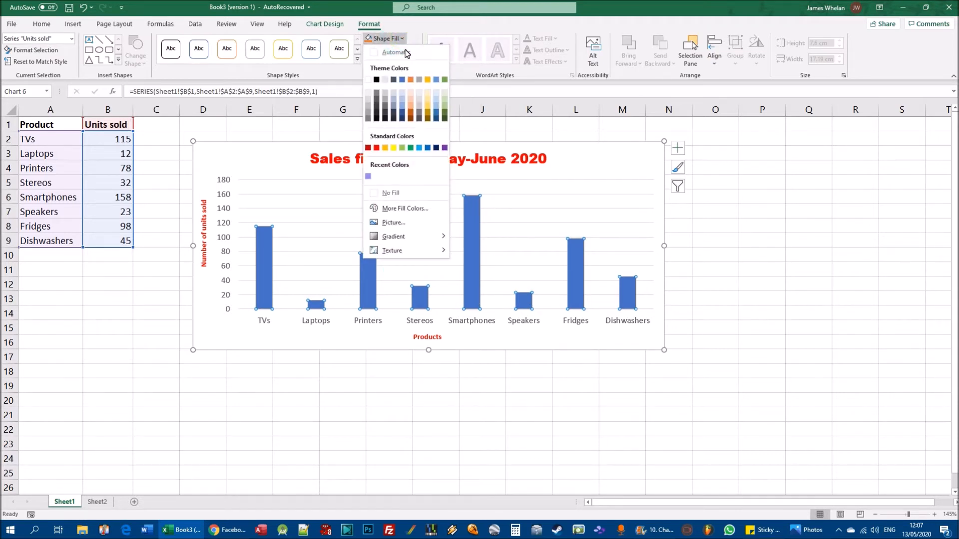
{"action": "left_click", "coordinate": [393, 80]}
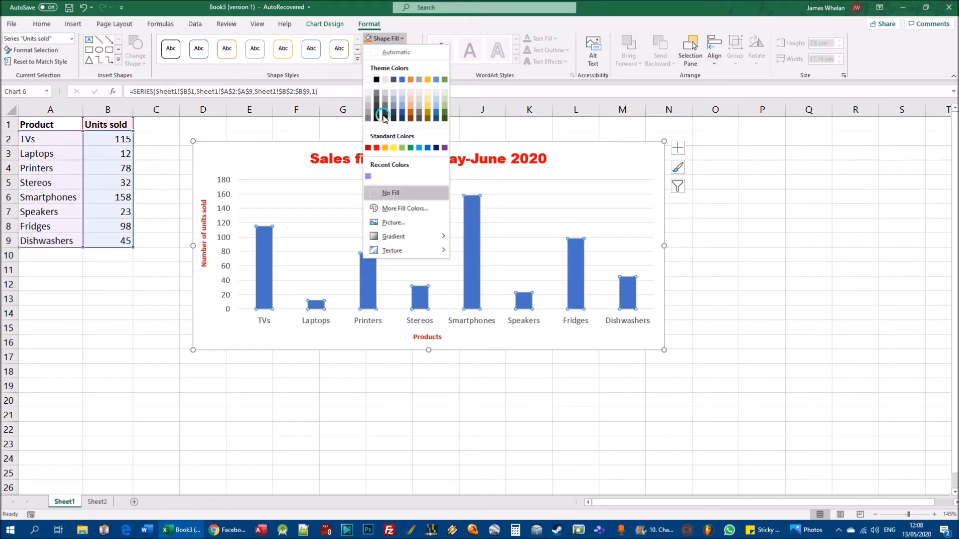
{"action": "left_click", "coordinate": [410, 211]}
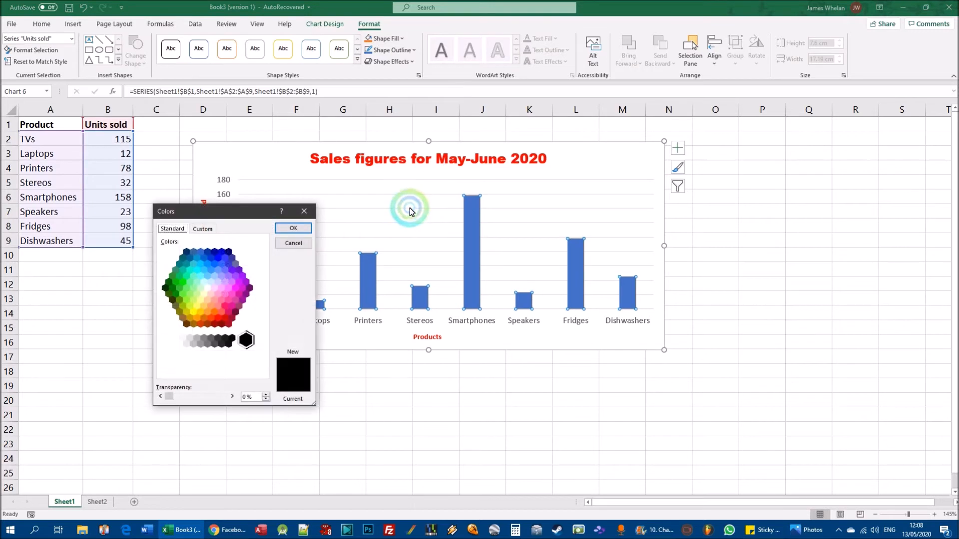
{"action": "left_click", "coordinate": [203, 230]}
{"action": "left_click", "coordinate": [215, 274]}
{"action": "left_click_drag", "start_coordinate": [215, 274], "coordinate": [173, 287]}
{"action": "left_click", "coordinate": [292, 228]}
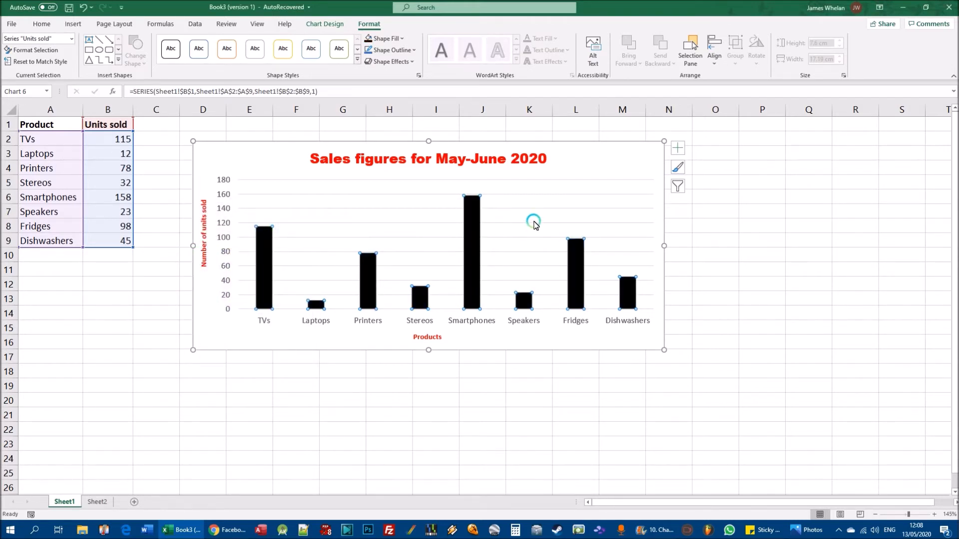
{"action": "left_click", "coordinate": [533, 222]}
- Change the fill of all Units sold columns to a custom light blue
{"action": "left_click", "coordinate": [471, 217]}
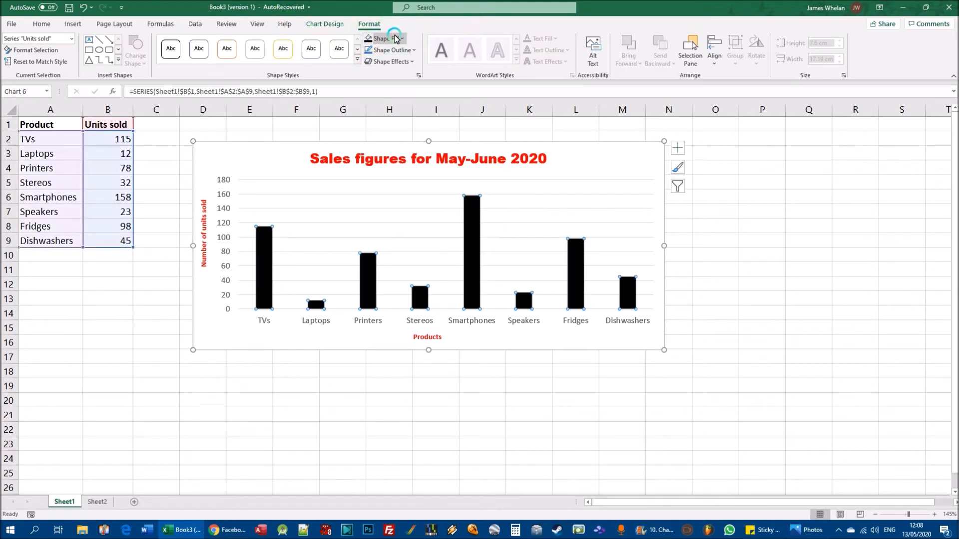
{"action": "left_click", "coordinate": [403, 40]}
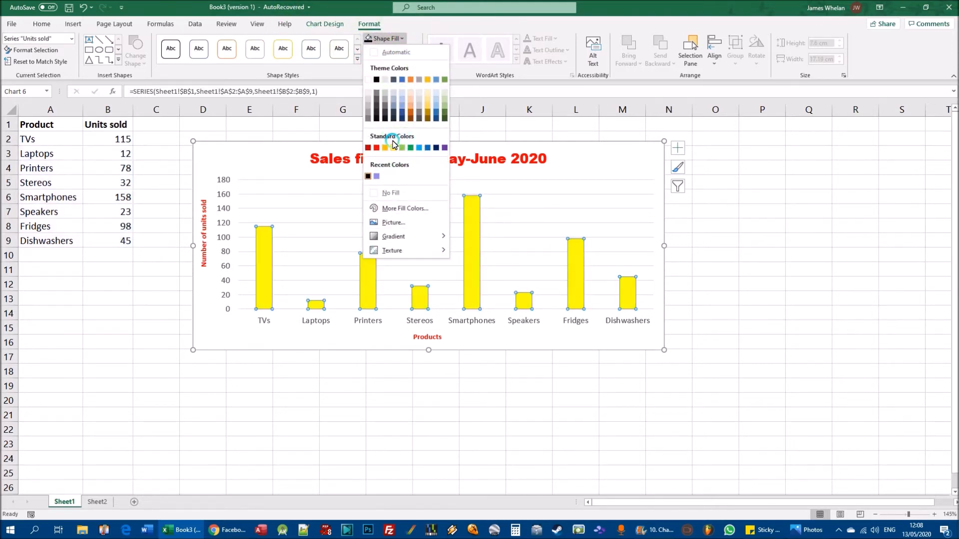
{"action": "left_click", "coordinate": [398, 208]}
{"action": "left_click", "coordinate": [194, 304]}
{"action": "left_click", "coordinate": [213, 283]}
{"action": "left_click", "coordinate": [203, 228]}
{"action": "left_click_drag", "start_coordinate": [199, 280], "coordinate": [203, 278]}
{"action": "mouse_move", "coordinate": [192, 275]}
{"action": "left_mouse_down"}
{"action": "mouse_move", "coordinate": [212, 273]}
{"action": "mouse_move", "coordinate": [206, 267]}
{"action": "left_mouse_up"}
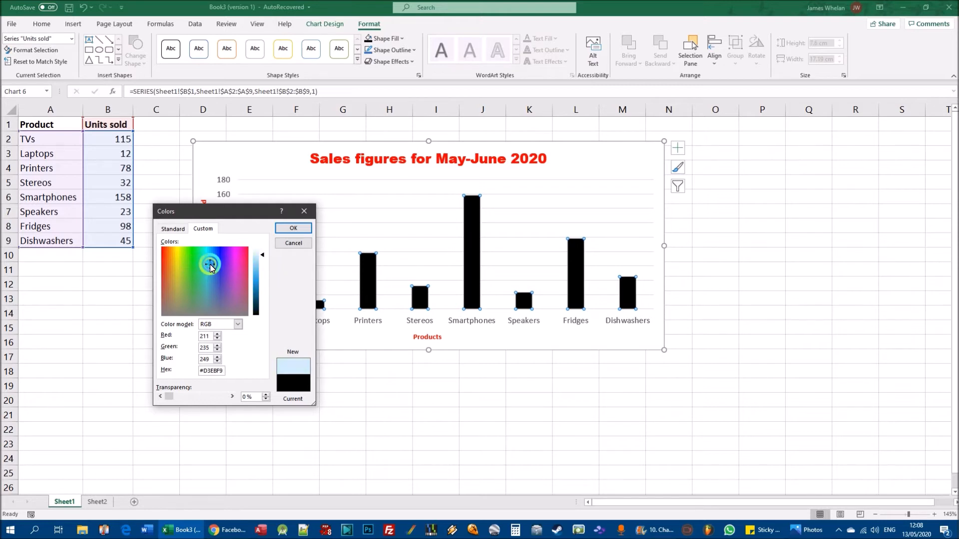
{"action": "left_click", "coordinate": [293, 227]}
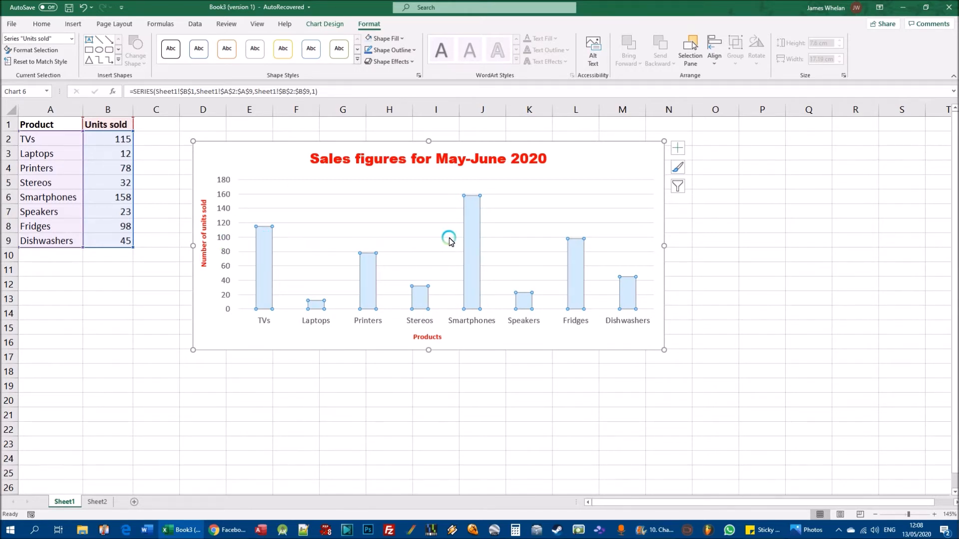
{"action": "left_click", "coordinate": [619, 399]}
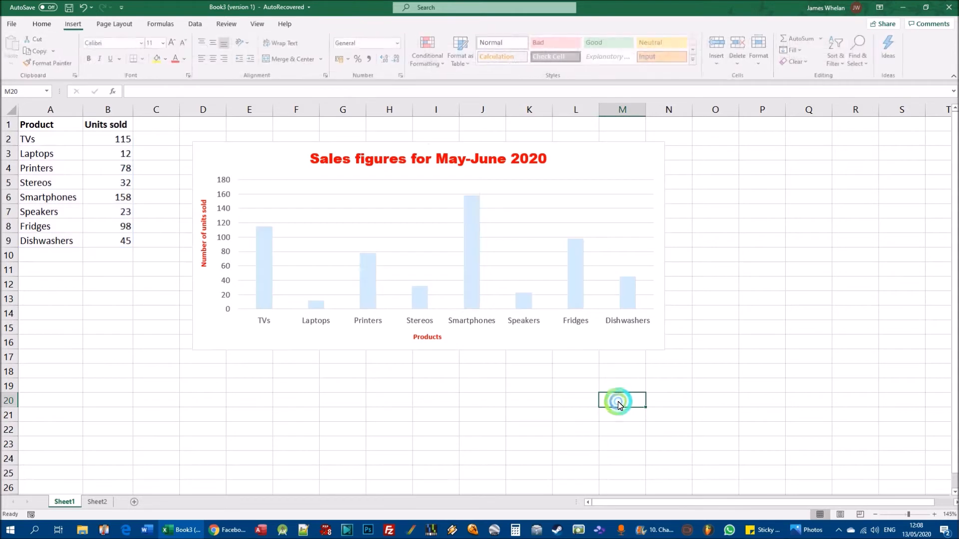
- Fill all Units sold columns with the lightest green theme colour and deselect the chart
{"action": "left_click", "coordinate": [469, 231]}
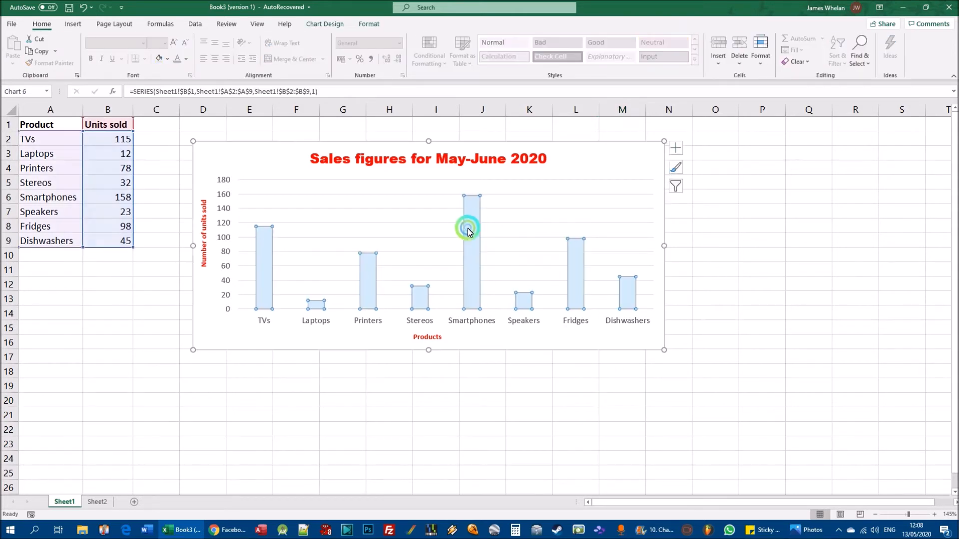
{"action": "left_click", "coordinate": [362, 25]}
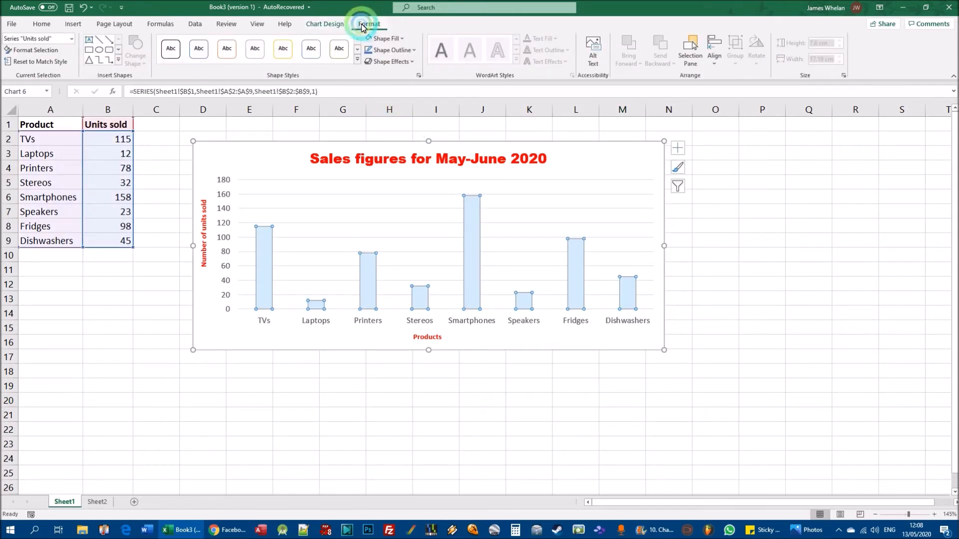
{"action": "left_click", "coordinate": [403, 39]}
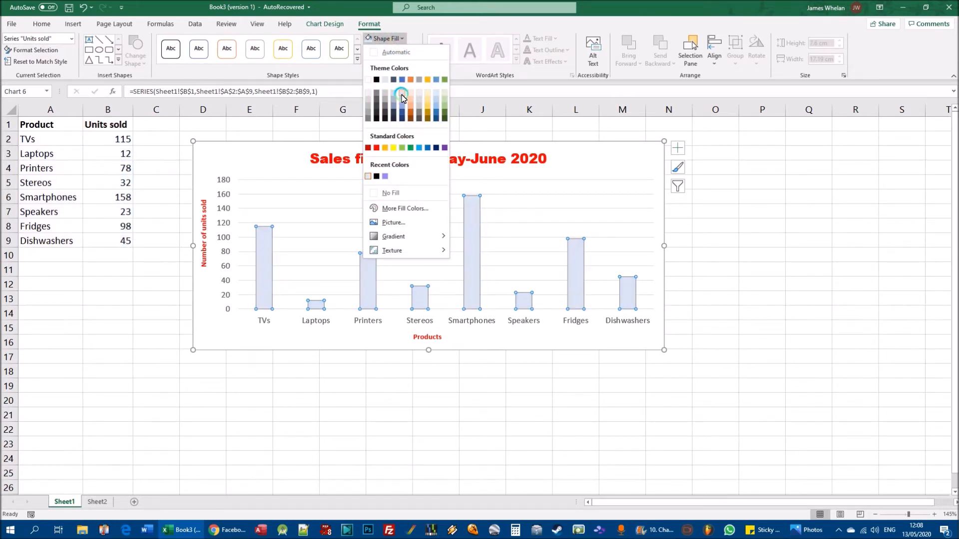
{"action": "left_click", "coordinate": [444, 93]}
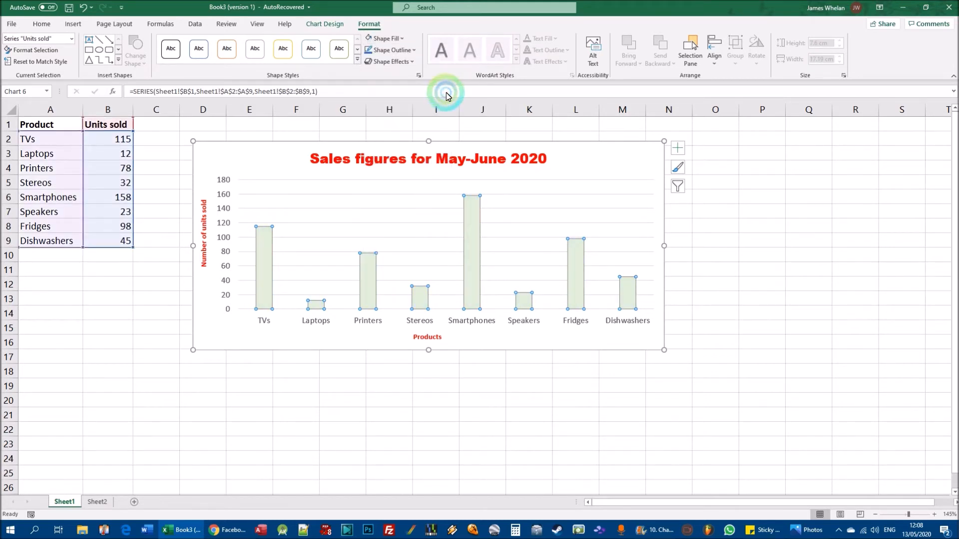
{"action": "left_click", "coordinate": [742, 260]}
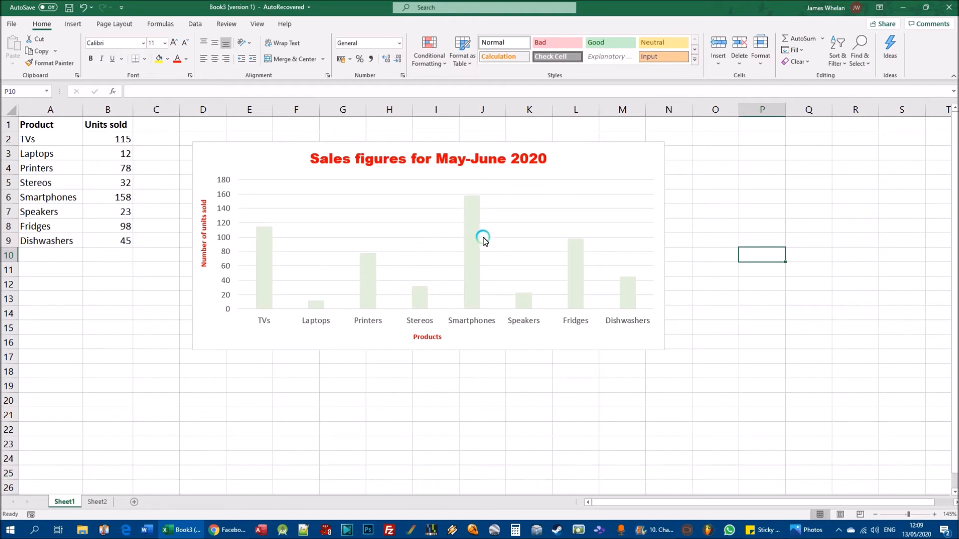
- Try a standard red fill on only the Smartphones column and undo it
{"action": "left_click", "coordinate": [472, 209]}
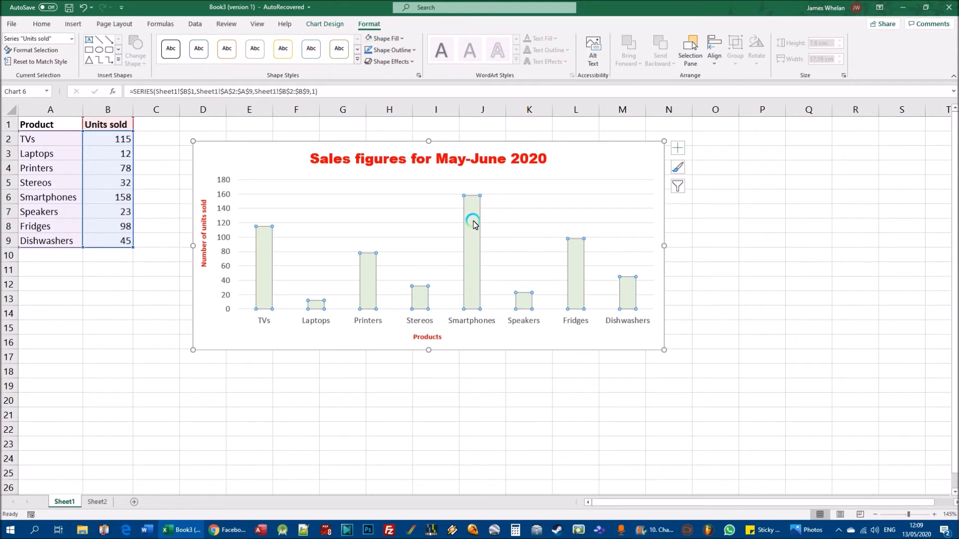
{"action": "left_click", "coordinate": [473, 223]}
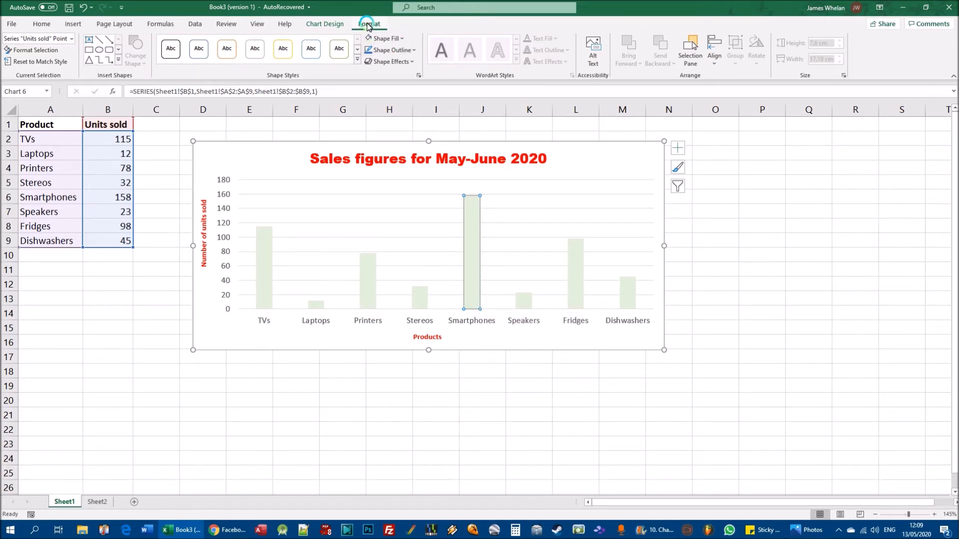
{"action": "left_click", "coordinate": [398, 39]}
{"action": "left_click", "coordinate": [403, 39]}
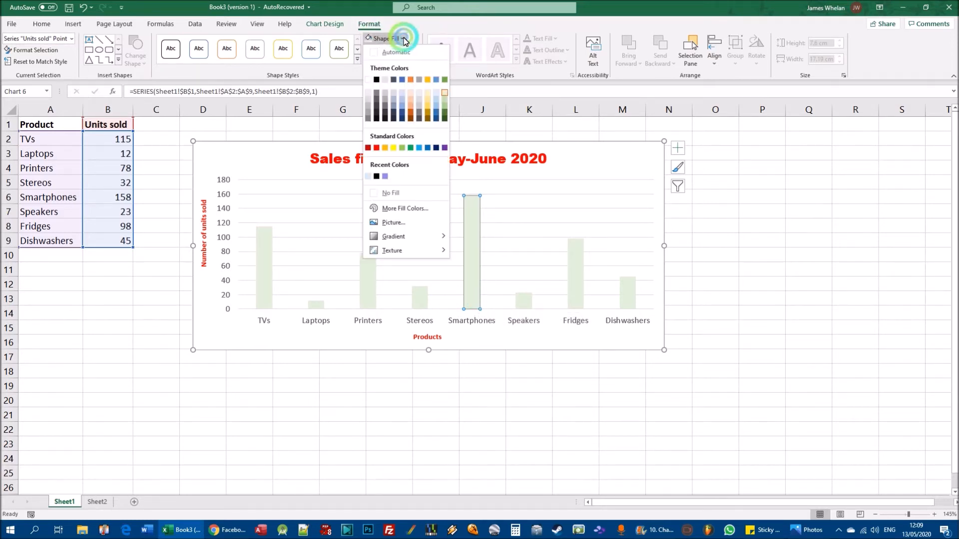
{"action": "left_click", "coordinate": [377, 147]}
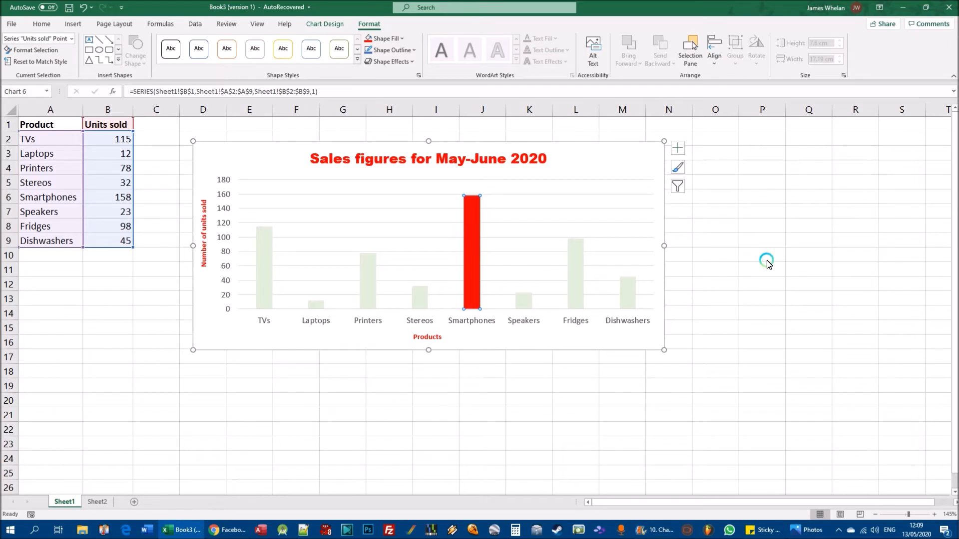
{"action": "key", "text": "ctrl+z"}
{"action": "left_click", "coordinate": [802, 254]}
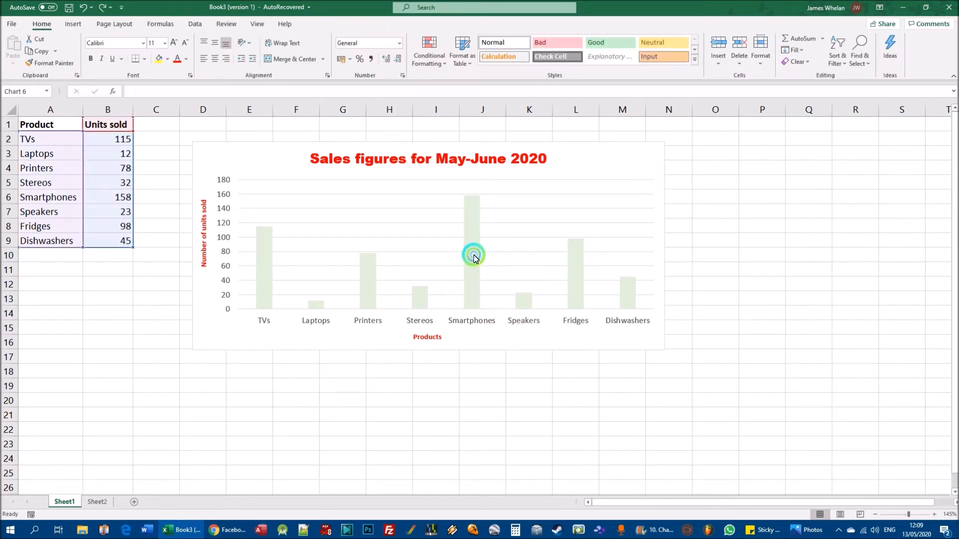
- Fill only the Laptops column with standard red and deselect the chart
{"action": "left_click", "coordinate": [474, 253]}
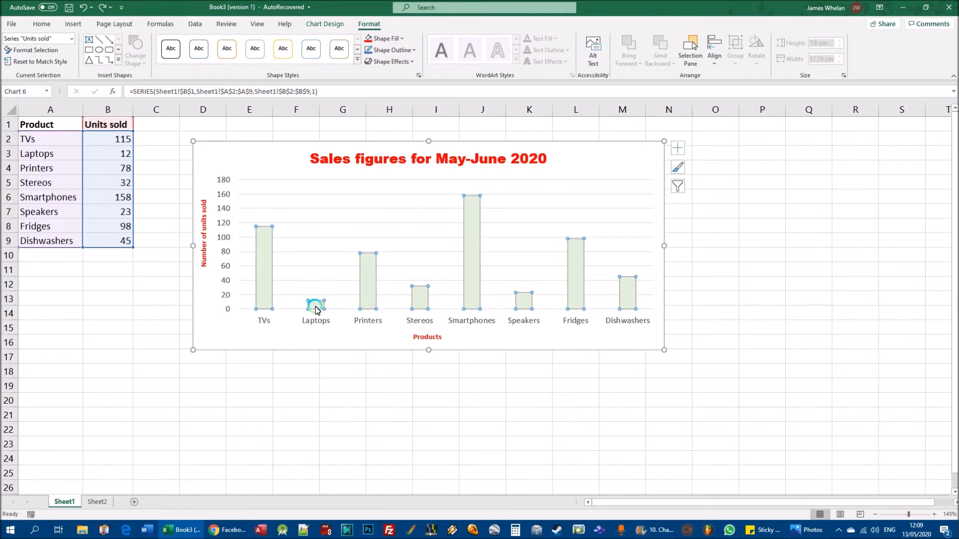
{"action": "mouse_move", "coordinate": [316, 310]}
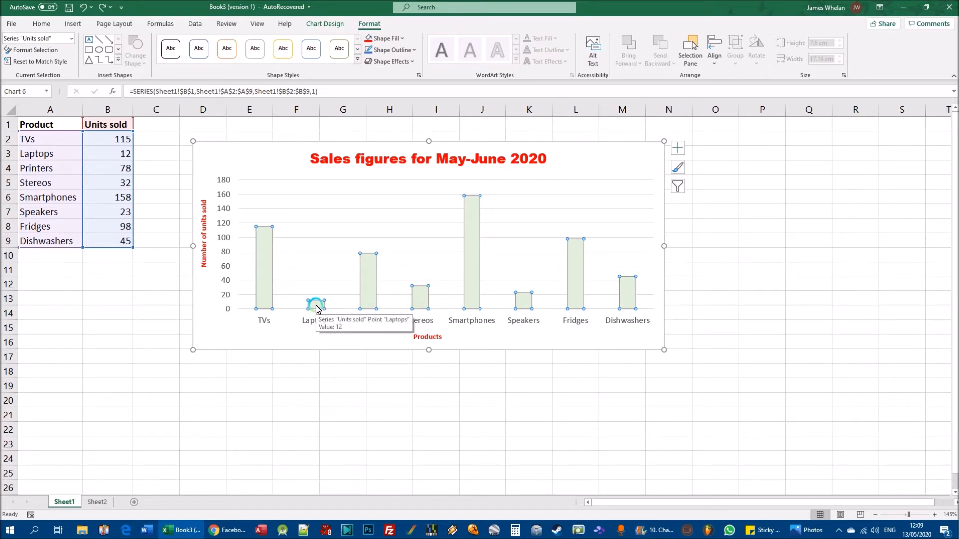
{"action": "left_click", "coordinate": [316, 308]}
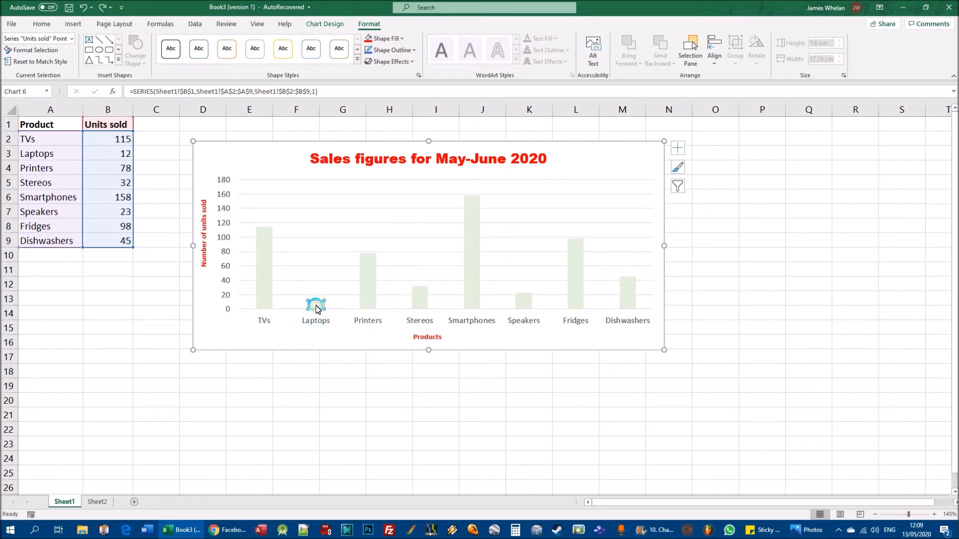
{"action": "left_click", "coordinate": [394, 40]}
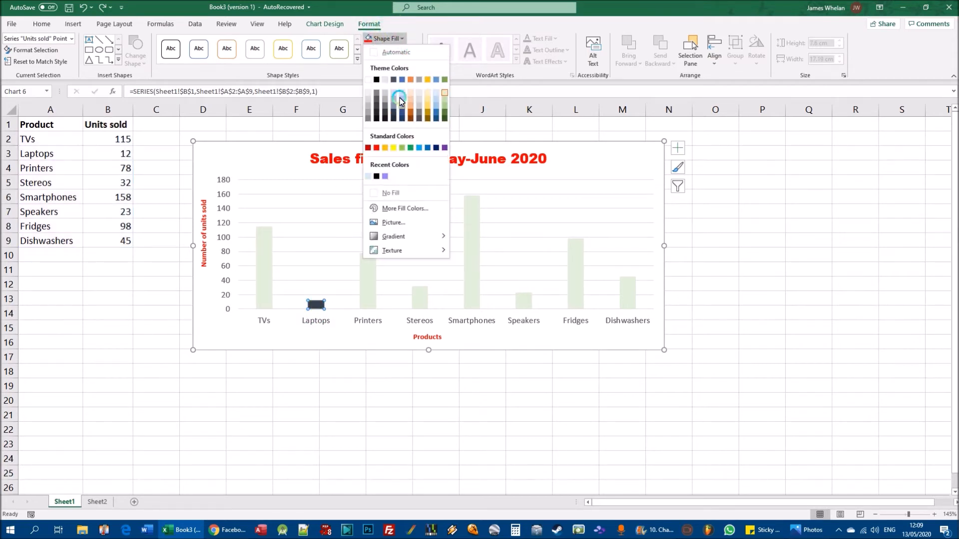
{"action": "left_click", "coordinate": [376, 149]}
{"action": "left_click", "coordinate": [781, 261]}
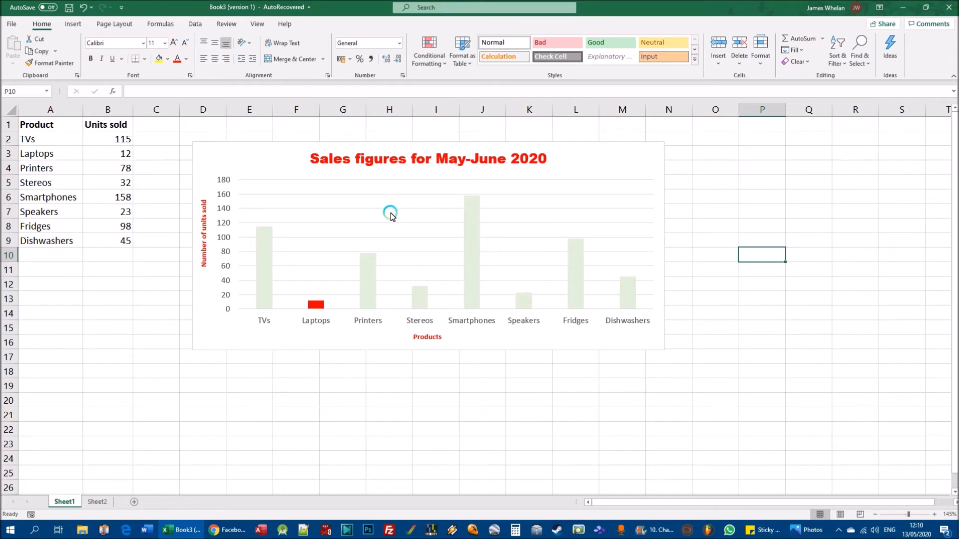
- Open the fill options of the Format Data Series settings for the Units sold columns
{"action": "right_click", "coordinate": [474, 225]}
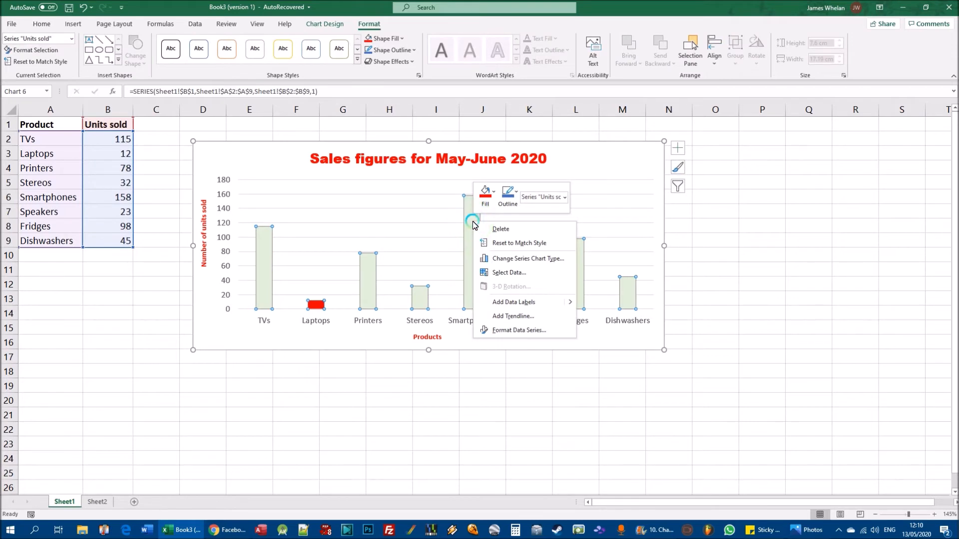
{"action": "right_click", "coordinate": [268, 256]}
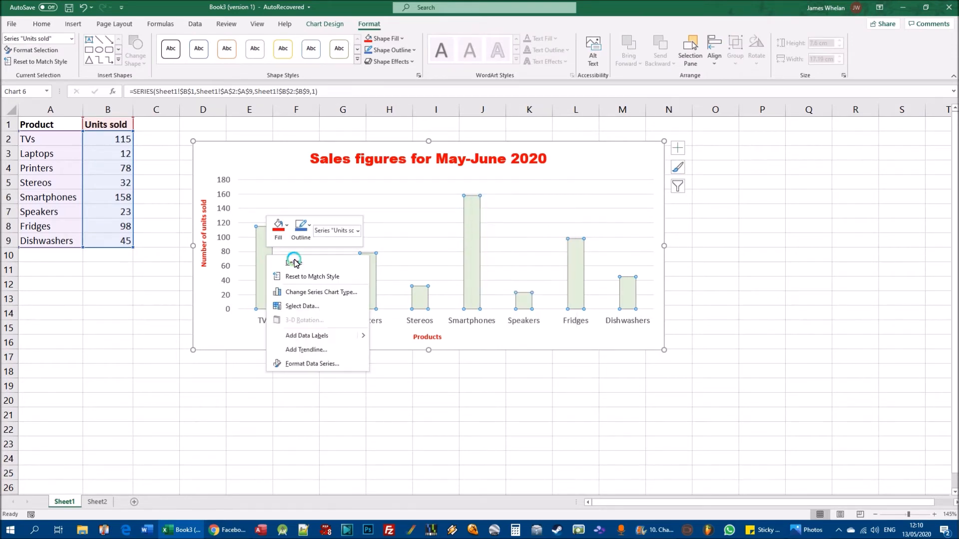
{"action": "right_click", "coordinate": [375, 275]}
{"action": "right_click", "coordinate": [474, 212]}
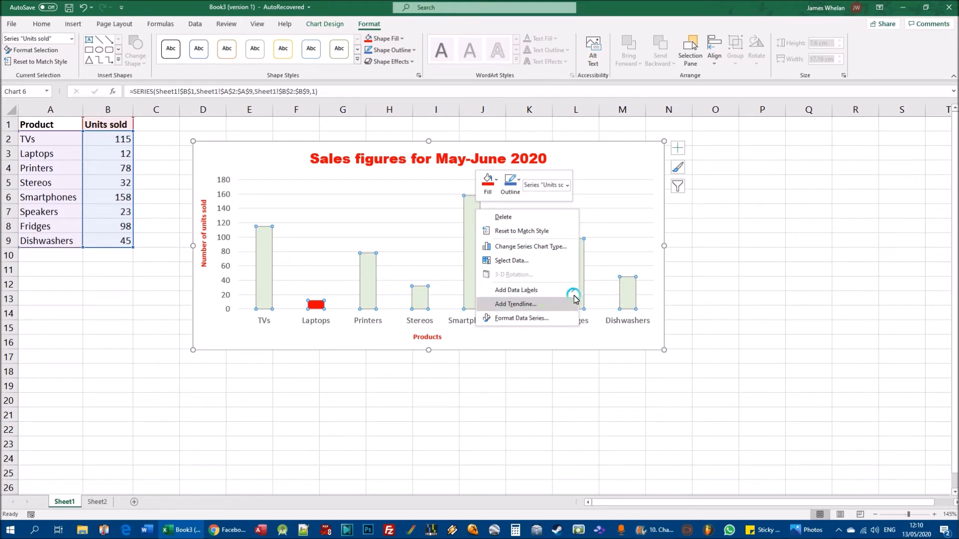
{"action": "left_click", "coordinate": [518, 319]}
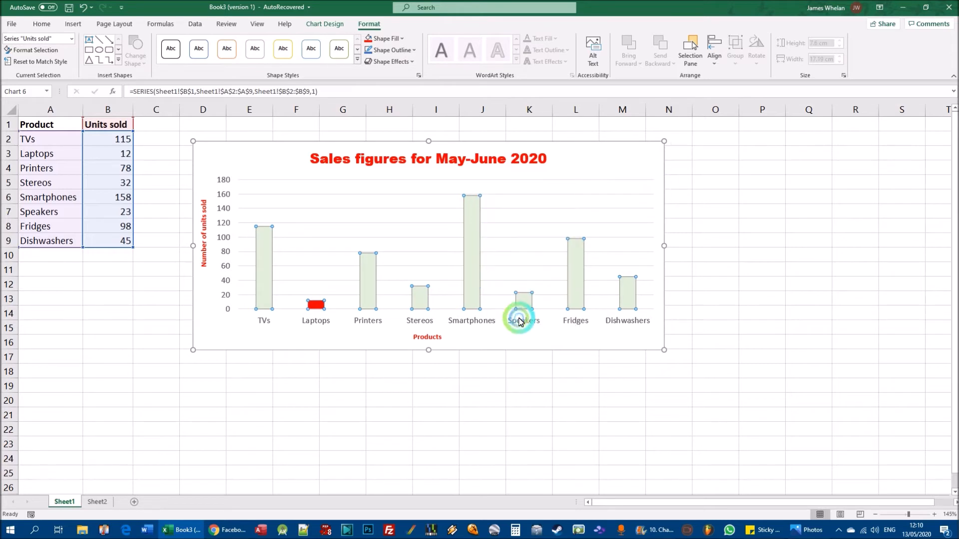
{"action": "right_click", "coordinate": [468, 286]}
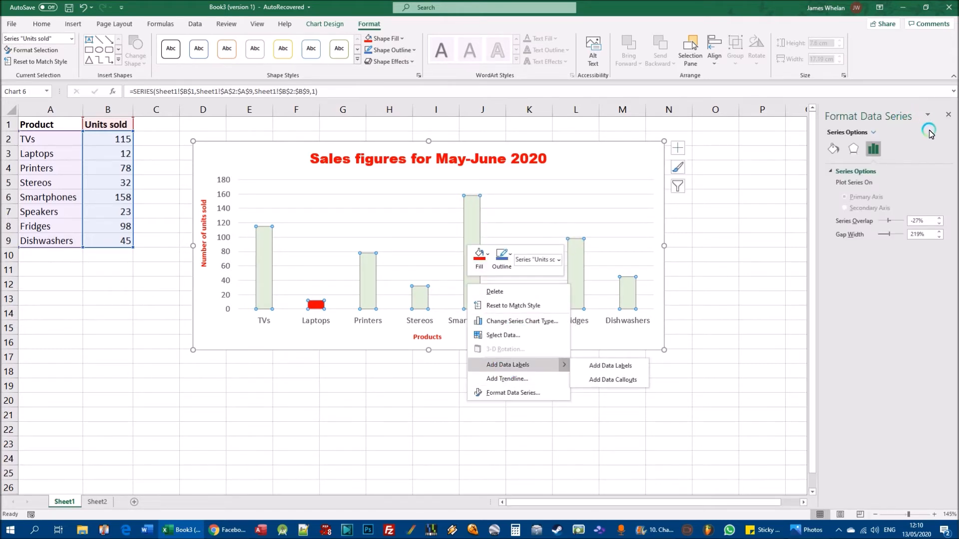
{"action": "left_click", "coordinate": [832, 149]}
{"action": "left_click", "coordinate": [832, 172]}
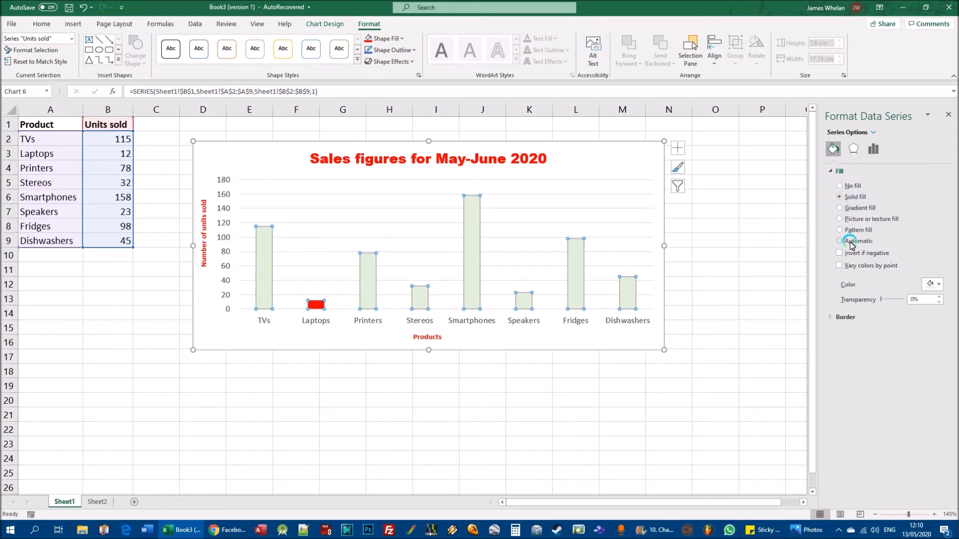
- Try gradient and pattern fills on all Units sold columns, and set a solid fill in a light blue theme colour
{"action": "left_click", "coordinate": [841, 210]}
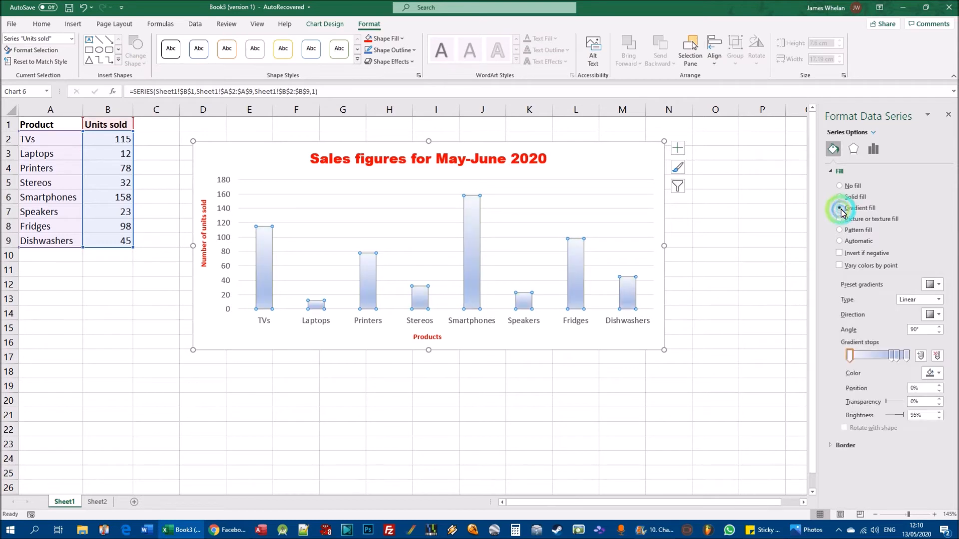
{"action": "left_click", "coordinate": [841, 228]}
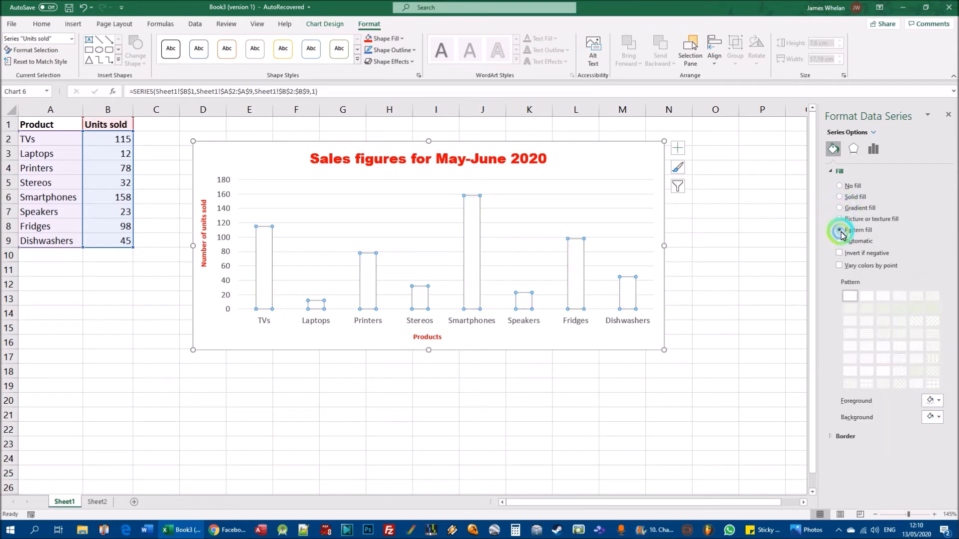
{"action": "left_click", "coordinate": [841, 198]}
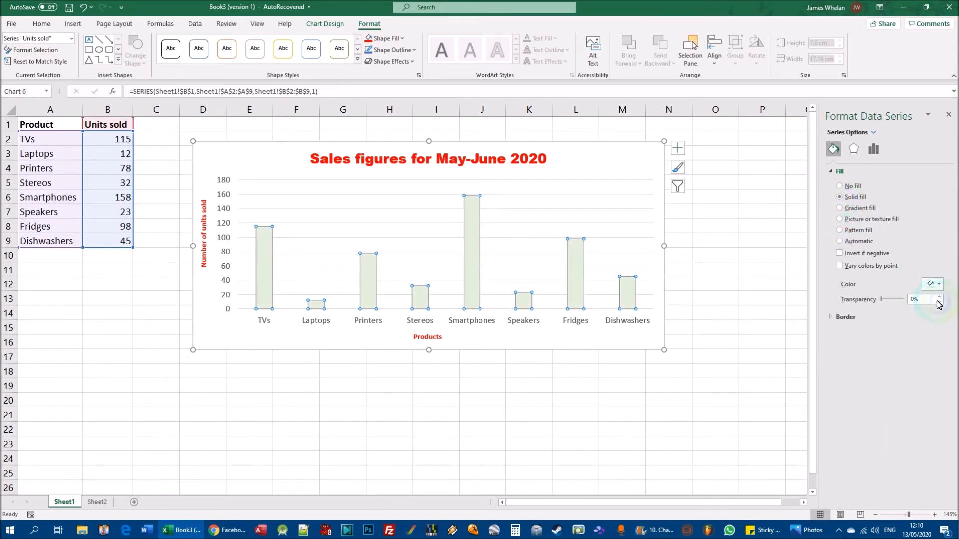
{"action": "left_click", "coordinate": [939, 284]}
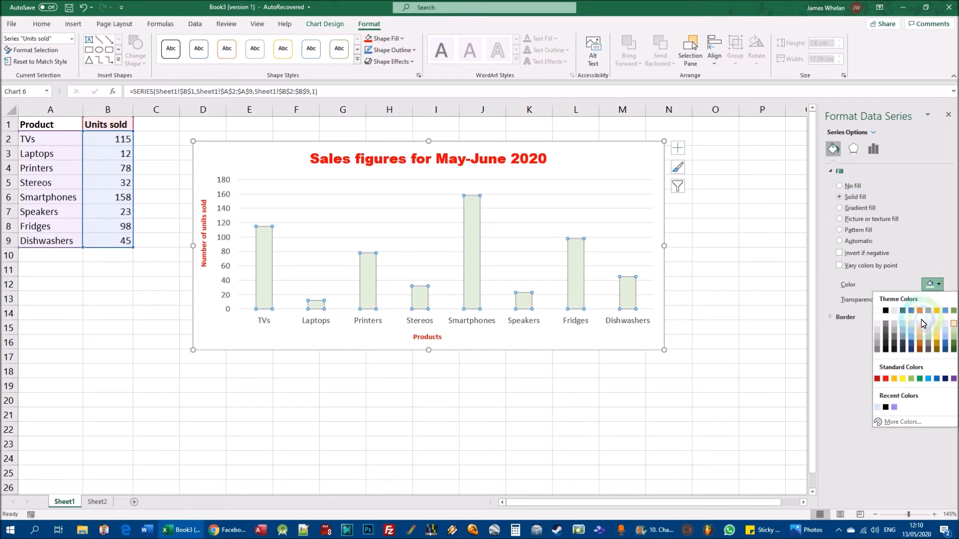
{"action": "left_click", "coordinate": [912, 333]}
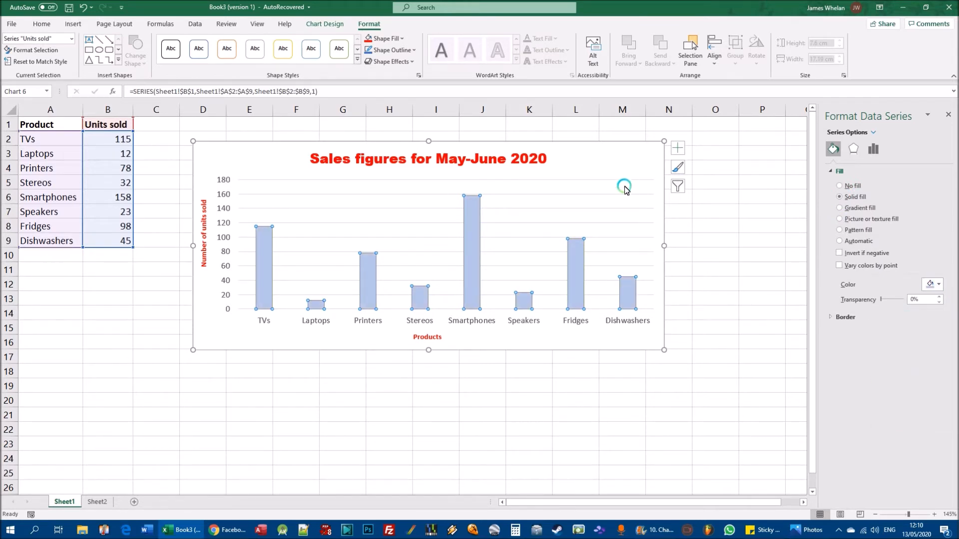
- Format only the Smartphones data point with a solid dark orange theme fill and deselect the chart
{"action": "left_click", "coordinate": [473, 242]}
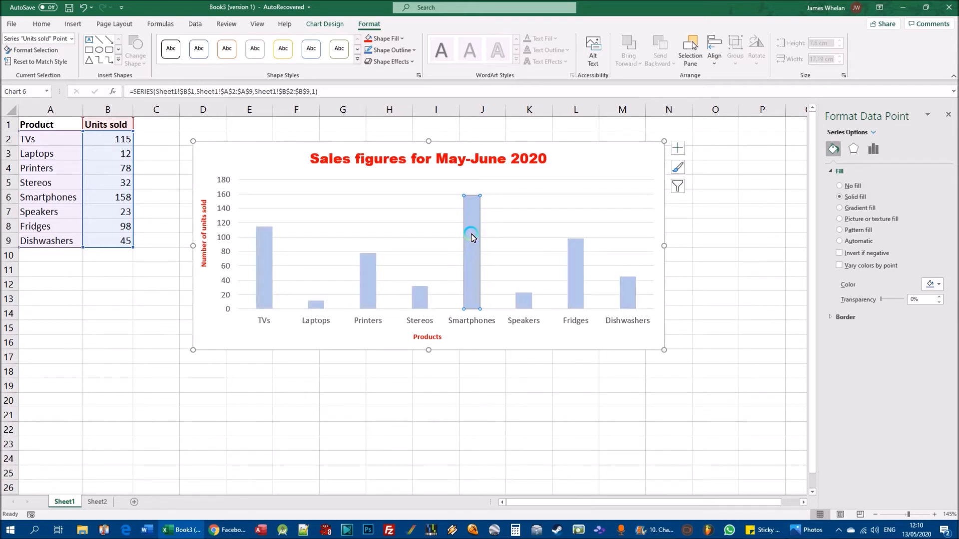
{"action": "right_click", "coordinate": [472, 236]}
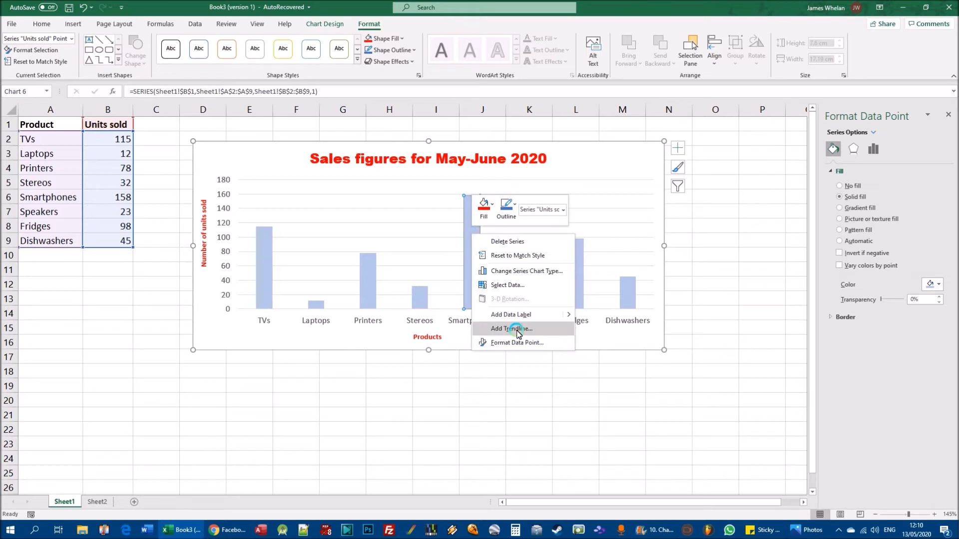
{"action": "left_click", "coordinate": [543, 343]}
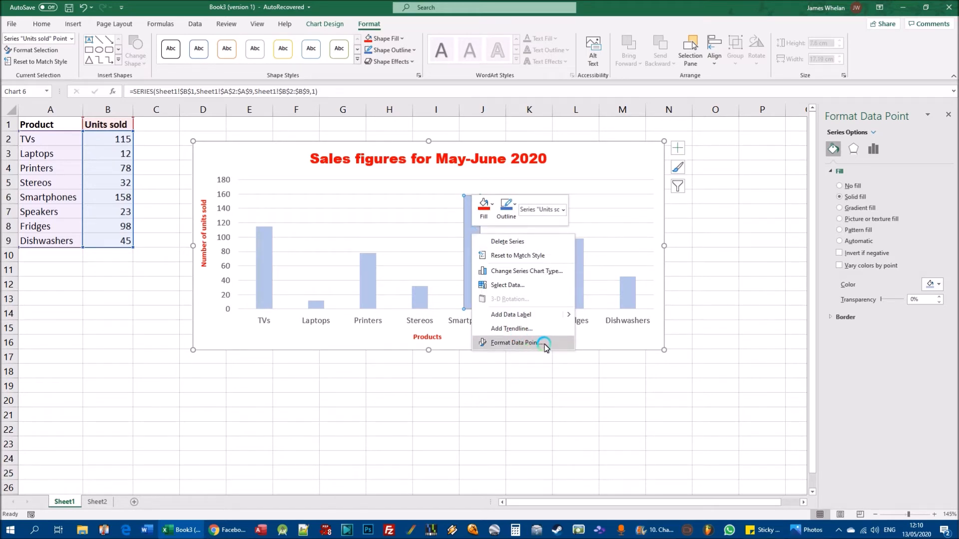
{"action": "left_click", "coordinate": [467, 202]}
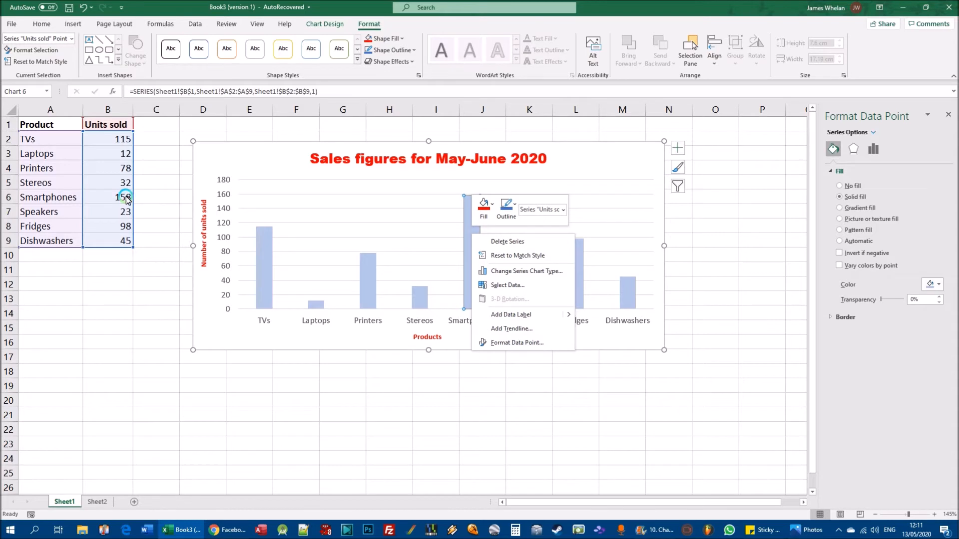
{"action": "left_click", "coordinate": [520, 343]}
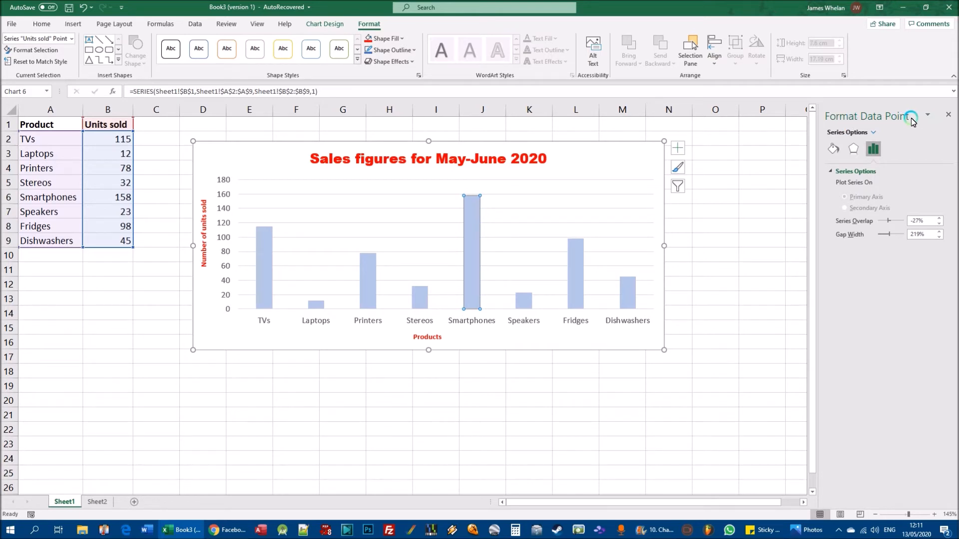
{"action": "left_click", "coordinate": [837, 150]}
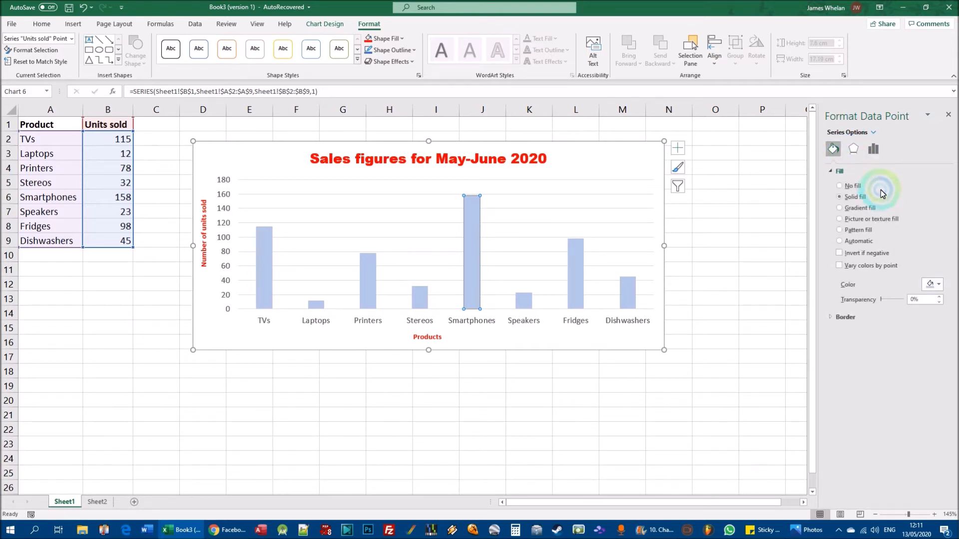
{"action": "left_click", "coordinate": [935, 284]}
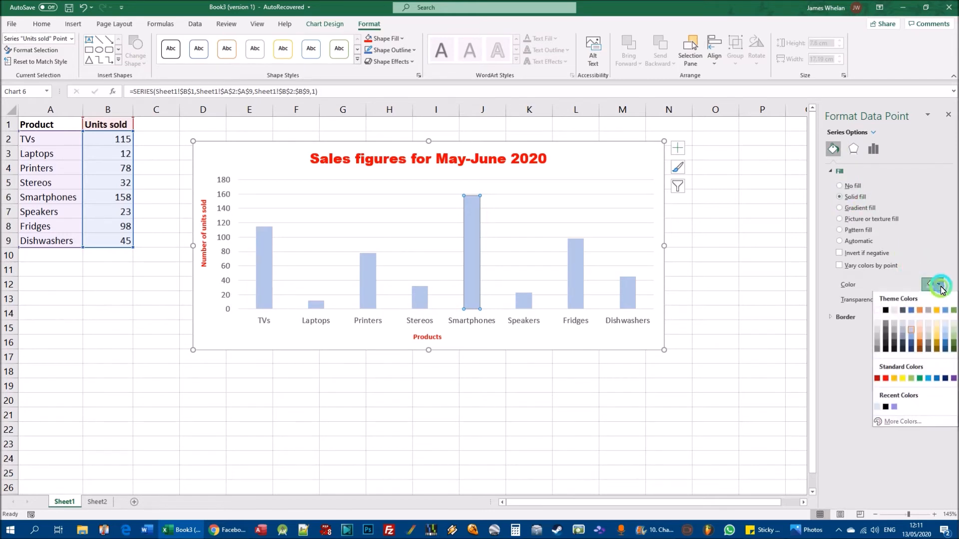
{"action": "left_click", "coordinate": [912, 334]}
{"action": "left_click", "coordinate": [693, 229]}
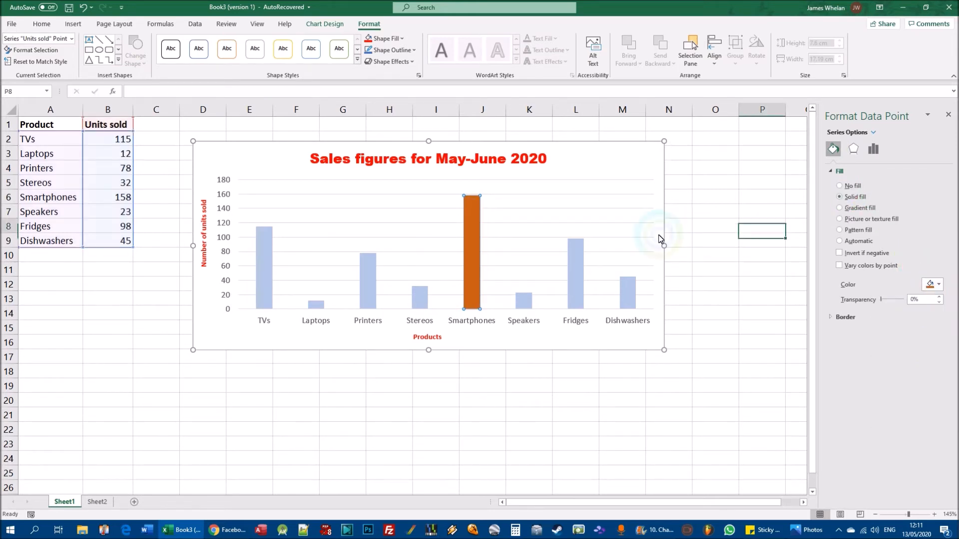
- Fill all columns of the Units sold series, including Smartphones, with a light orange theme colour
{"action": "left_click", "coordinate": [473, 233]}
{"action": "left_click", "coordinate": [467, 228]}
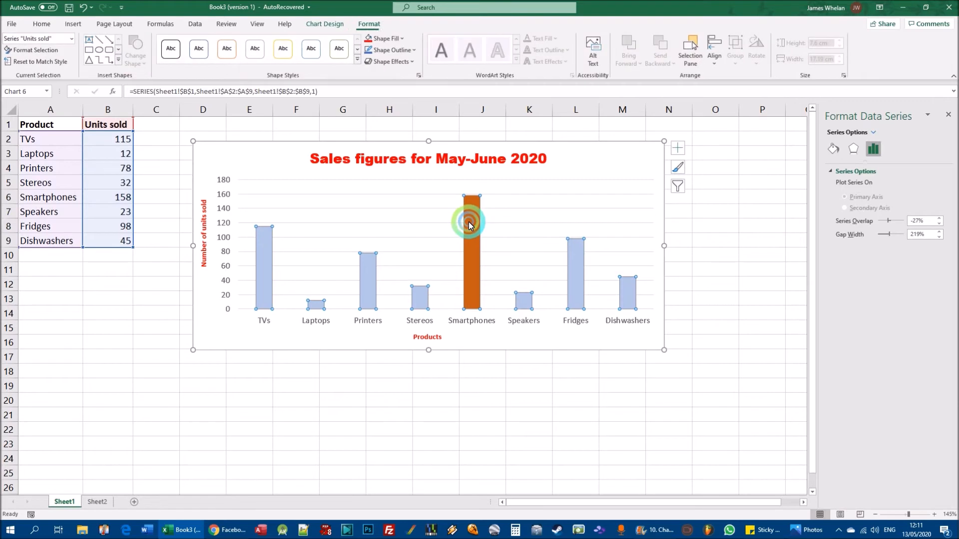
{"action": "left_click", "coordinate": [474, 222]}
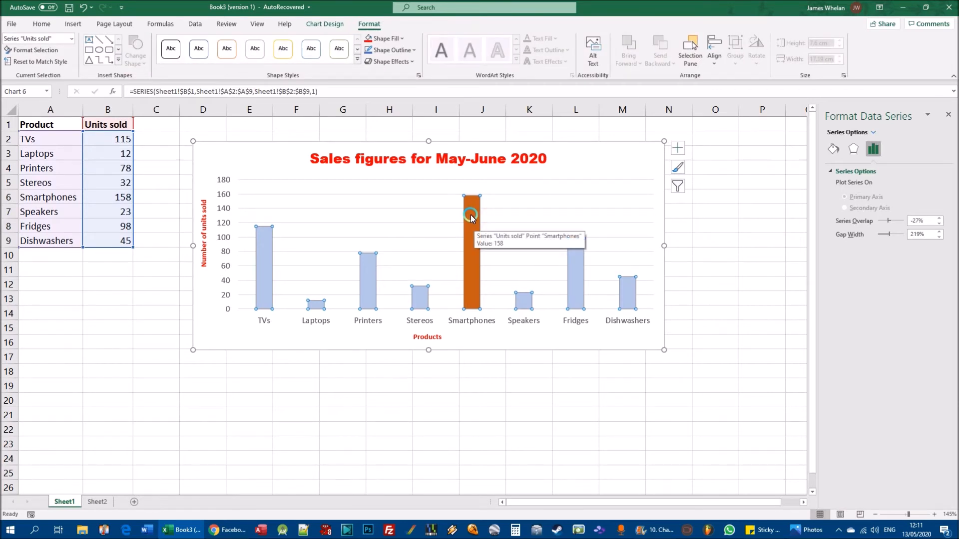
{"action": "left_click", "coordinate": [402, 33]}
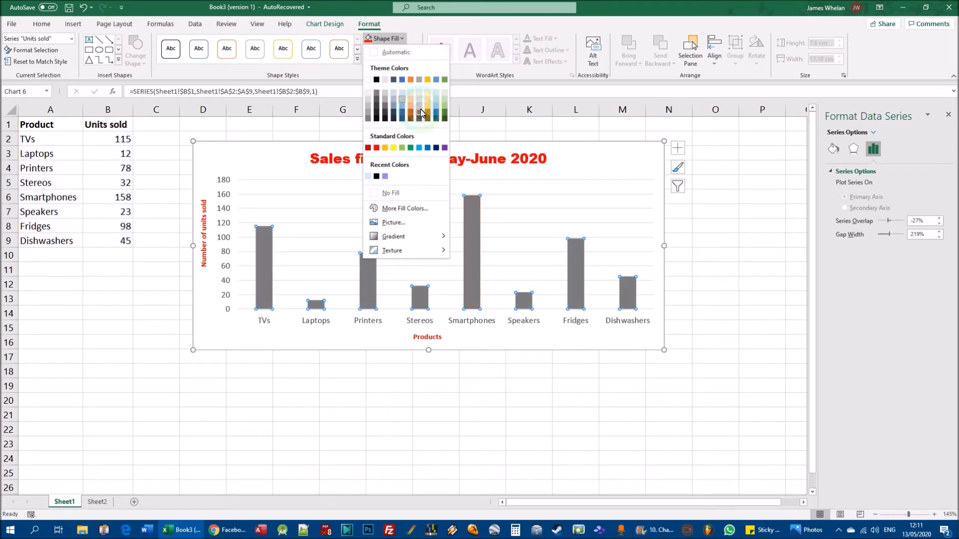
{"action": "left_click", "coordinate": [409, 102]}
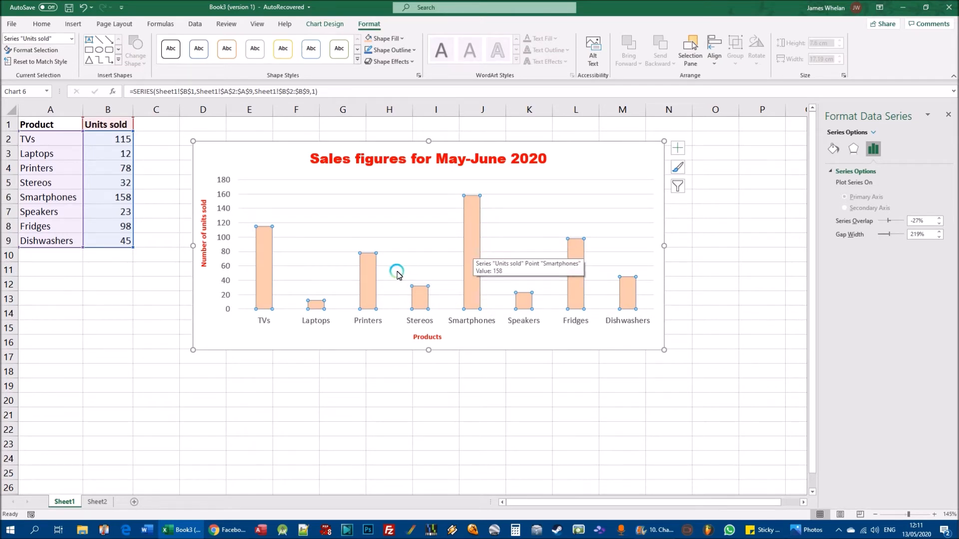
- Fill only the Printers column with the base blue theme colour
{"action": "left_click", "coordinate": [368, 270]}
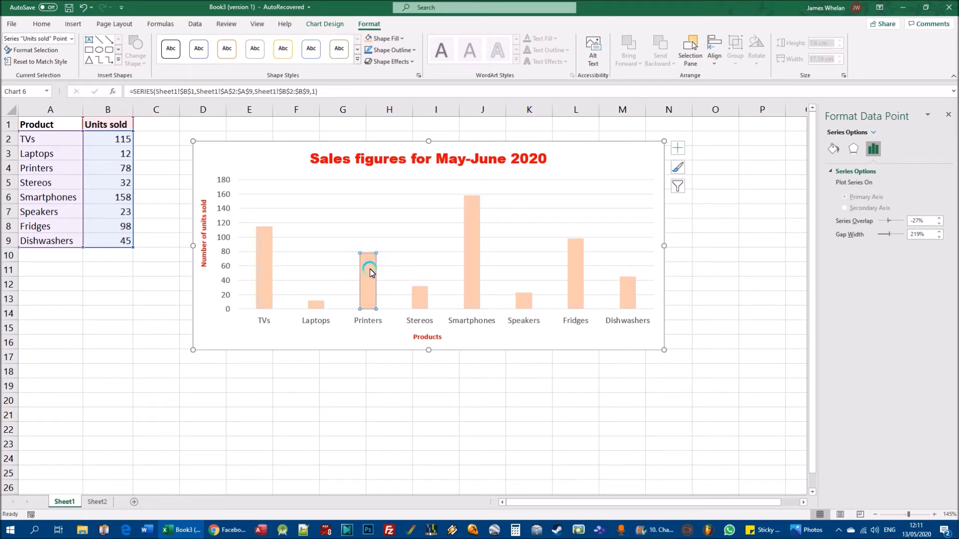
{"action": "left_click", "coordinate": [402, 40]}
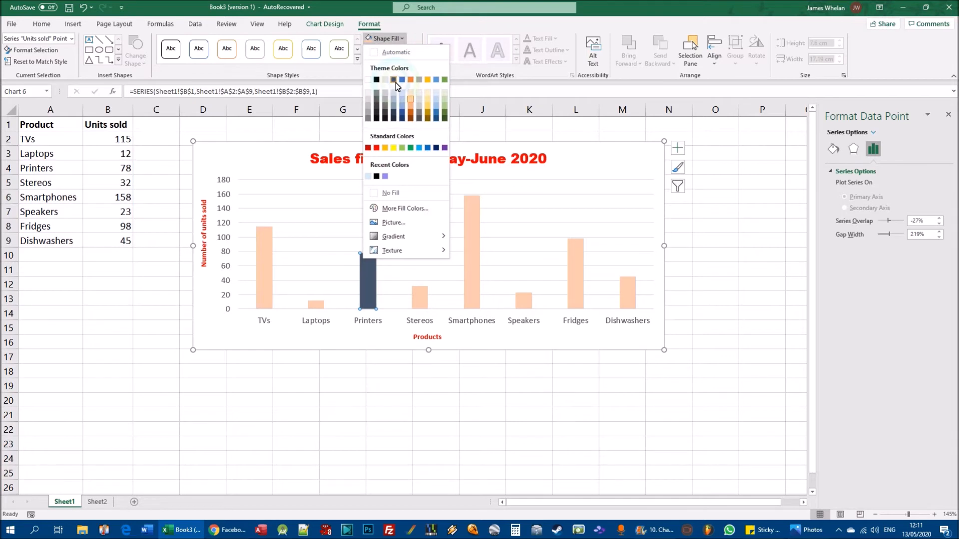
{"action": "left_click", "coordinate": [402, 79]}
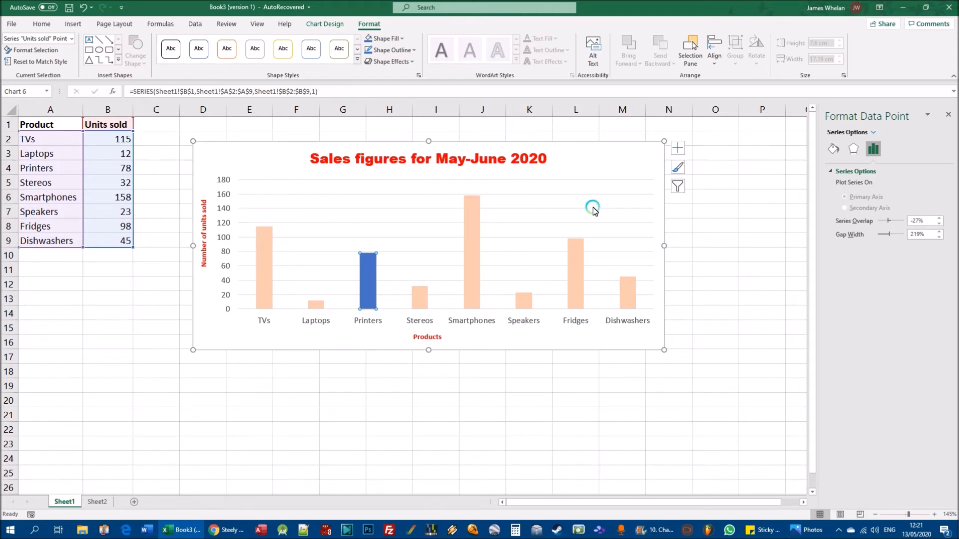
- Fill the chart area, the background around the columns and titles, with a light blue theme colour
{"action": "left_click", "coordinate": [367, 191]}
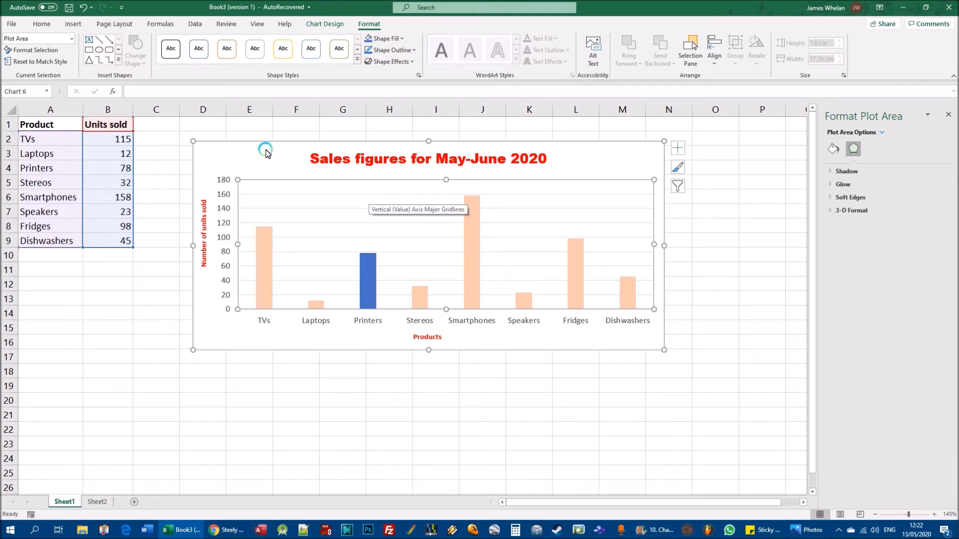
{"action": "left_click", "coordinate": [211, 151]}
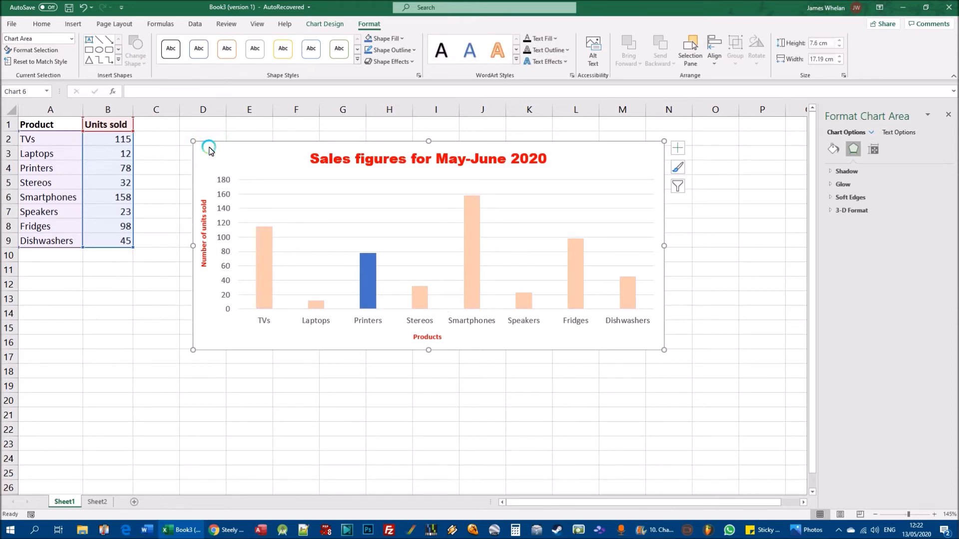
{"action": "left_click", "coordinate": [403, 39]}
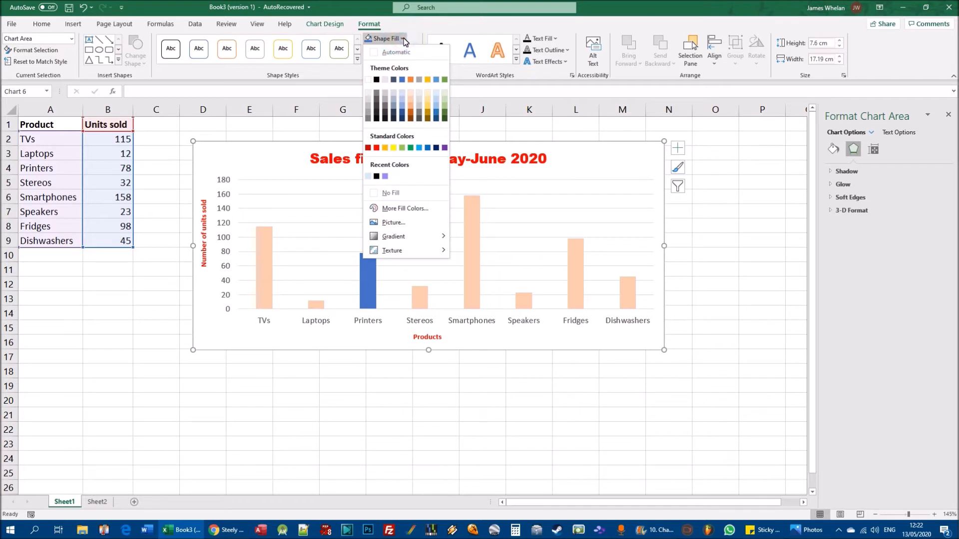
{"action": "left_click", "coordinate": [404, 39]}
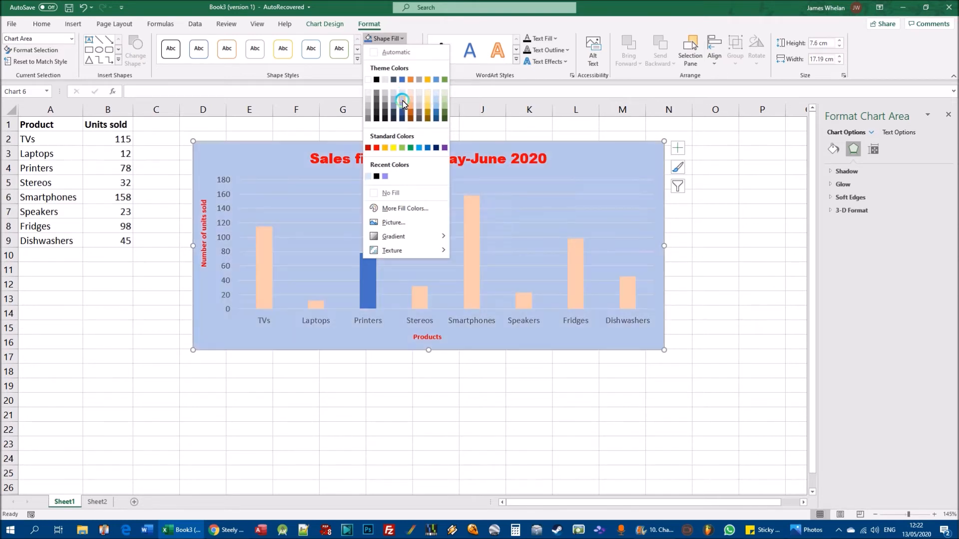
{"action": "left_click", "coordinate": [402, 102]}
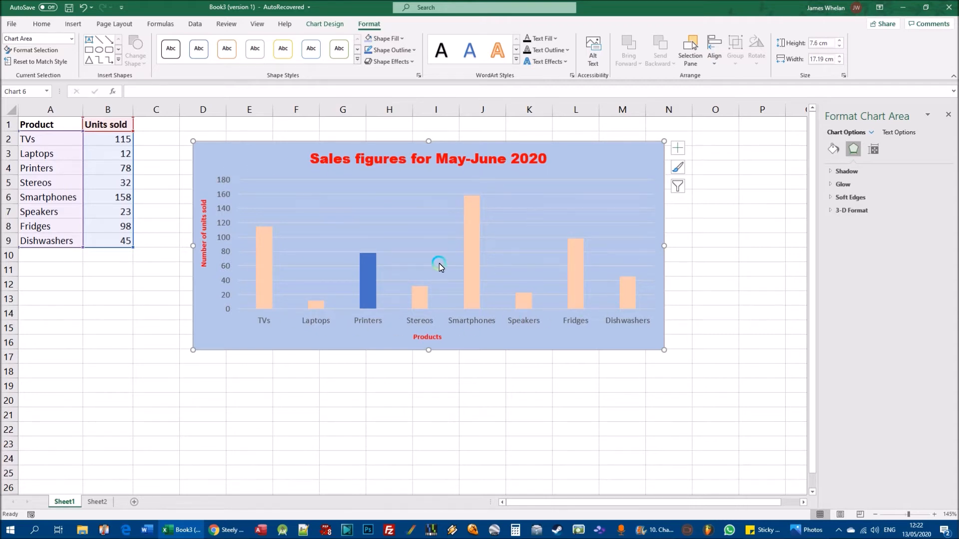
- Fill the plot area behind the columns with a blue theme colour one shade darker than the chart area
{"action": "left_click", "coordinate": [343, 227]}
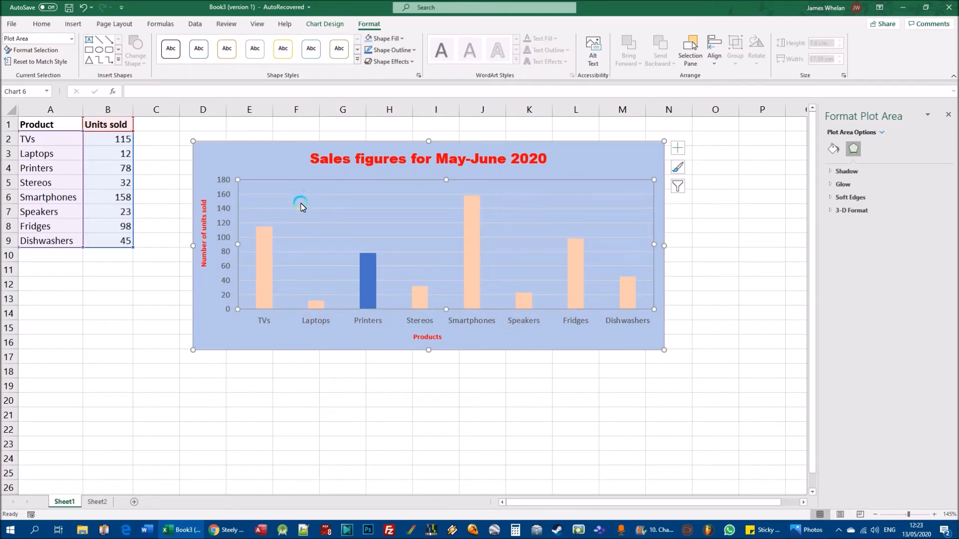
{"action": "left_click", "coordinate": [258, 158]}
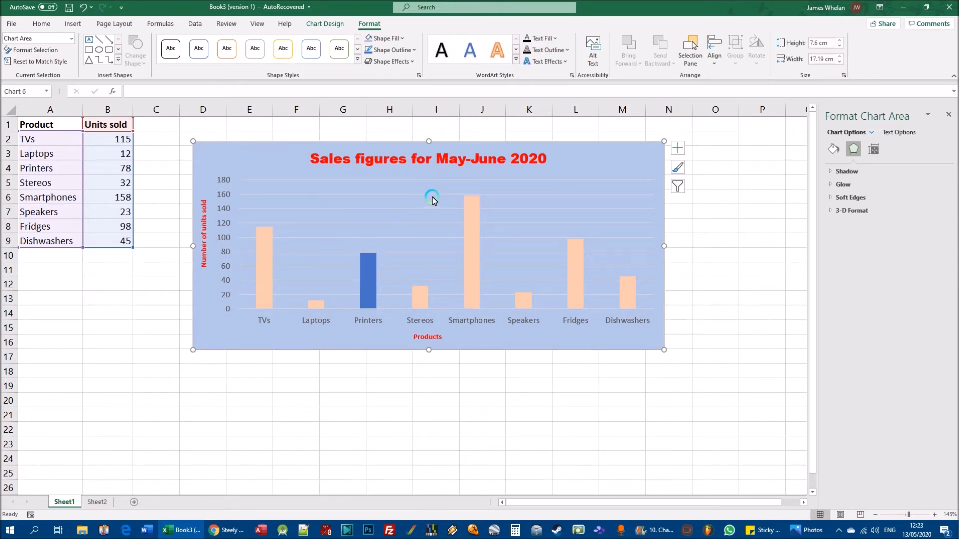
{"action": "left_click", "coordinate": [317, 211]}
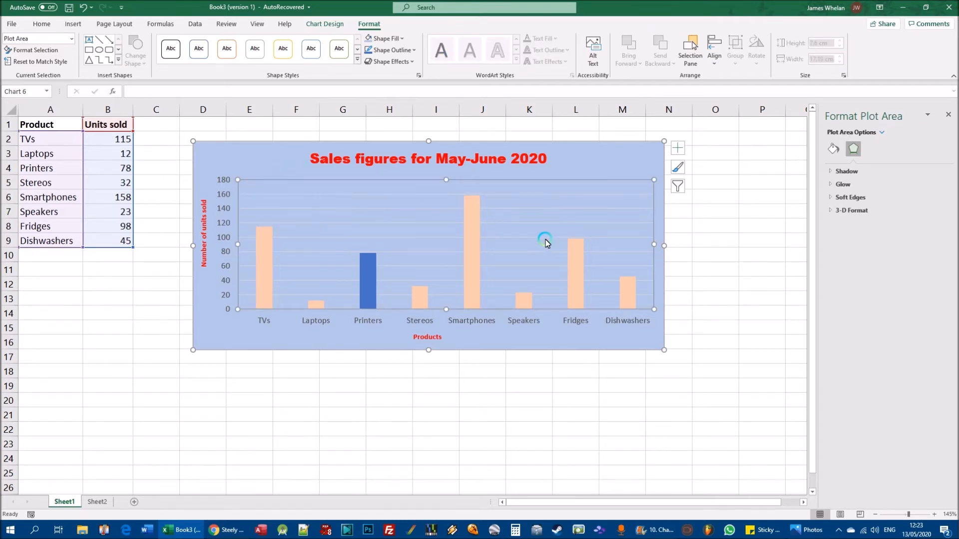
{"action": "left_click", "coordinate": [398, 39]}
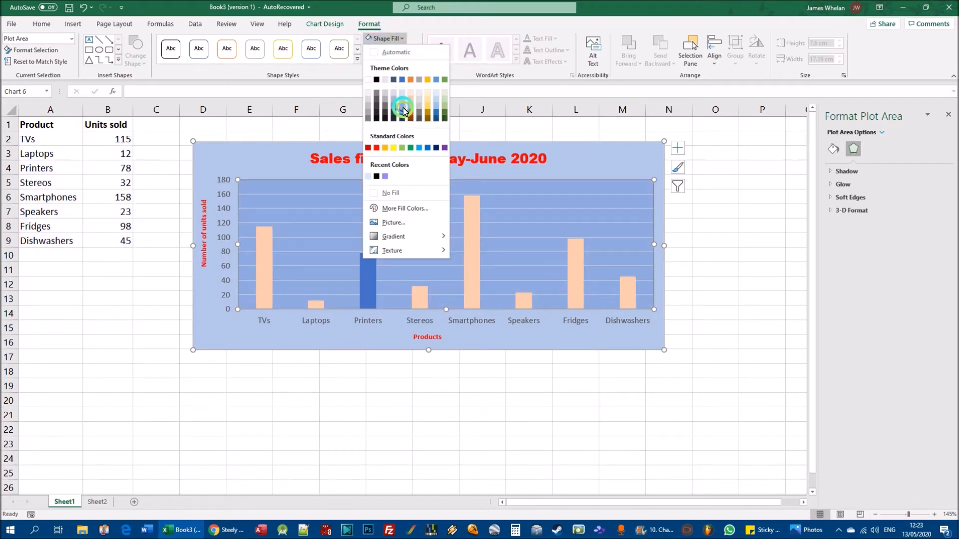
{"action": "left_click", "coordinate": [403, 110]}
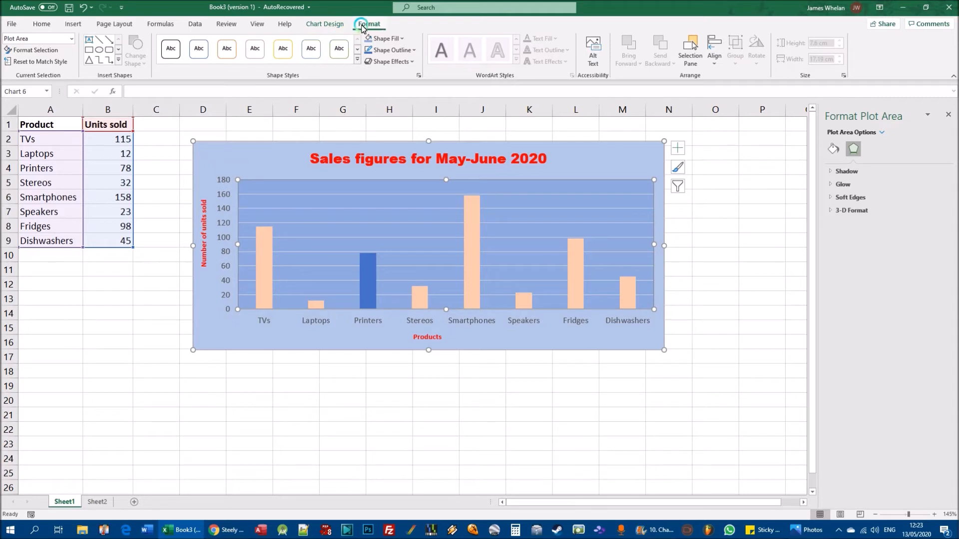
{"action": "left_click", "coordinate": [404, 40]}
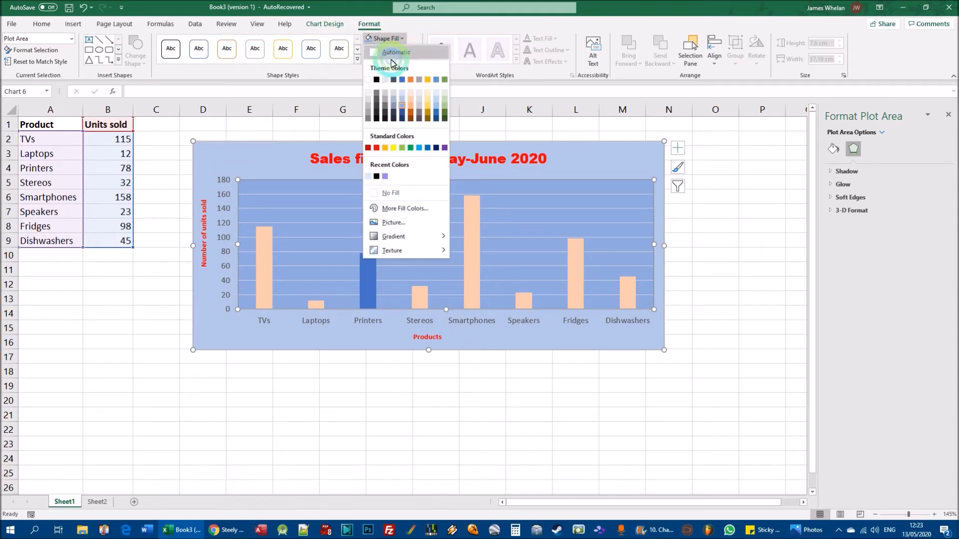
{"action": "left_click", "coordinate": [414, 33]}
{"action": "left_click", "coordinate": [318, 218]}
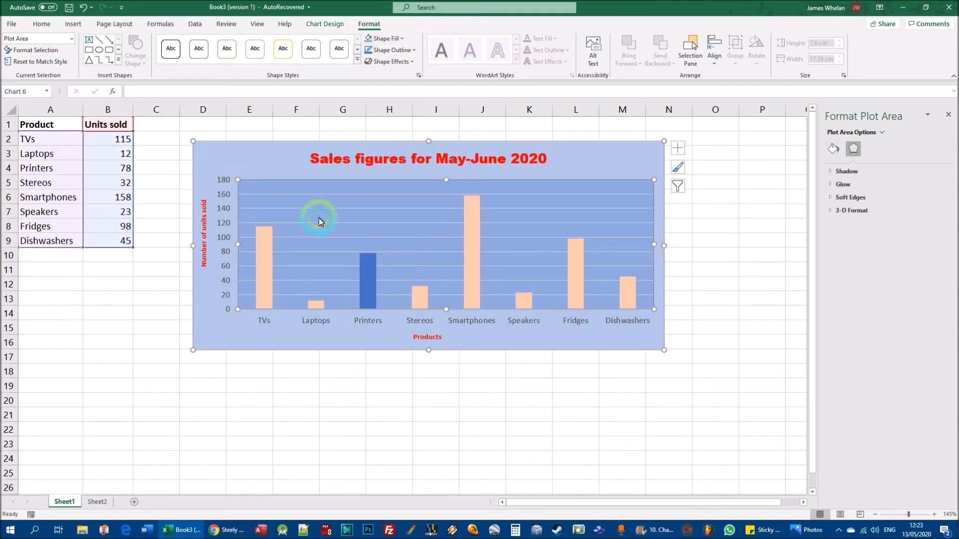
{"action": "left_click", "coordinate": [404, 40]}
{"action": "left_click", "coordinate": [625, 220]}
{"action": "left_click", "coordinate": [547, 274]}
- Fill all columns of the Units sold series with the base blue theme colour and deselect the chart
{"action": "left_click", "coordinate": [262, 280]}
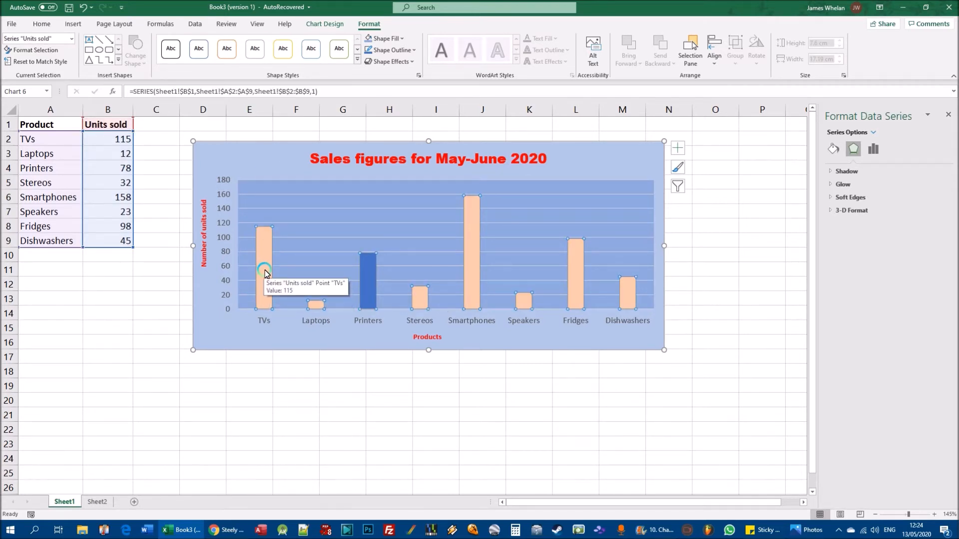
{"action": "left_click", "coordinate": [402, 39]}
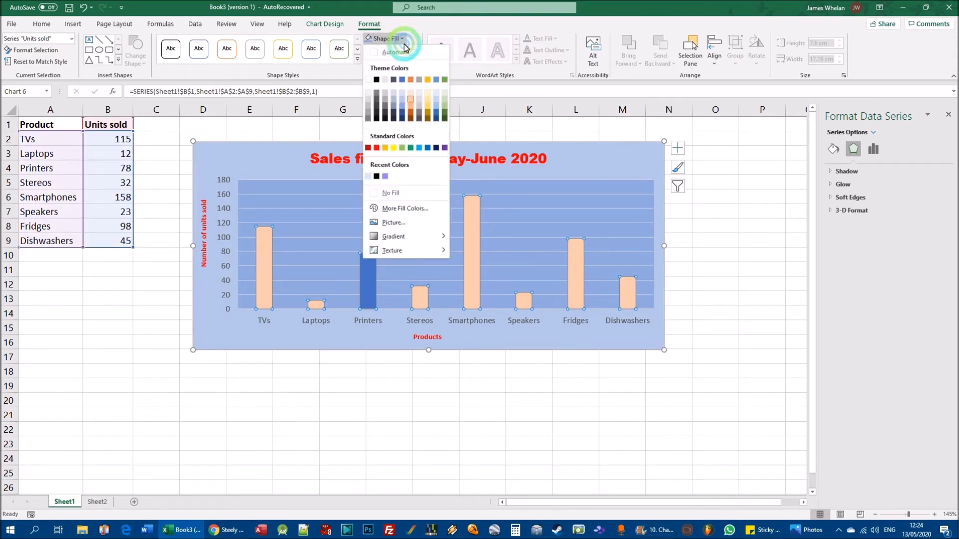
{"action": "left_click", "coordinate": [402, 79]}
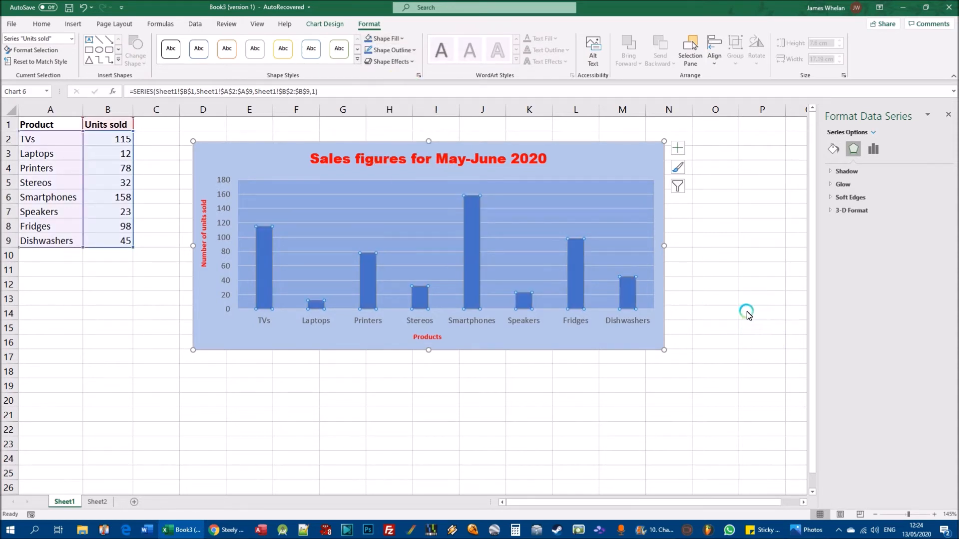
{"action": "left_click", "coordinate": [762, 315]}
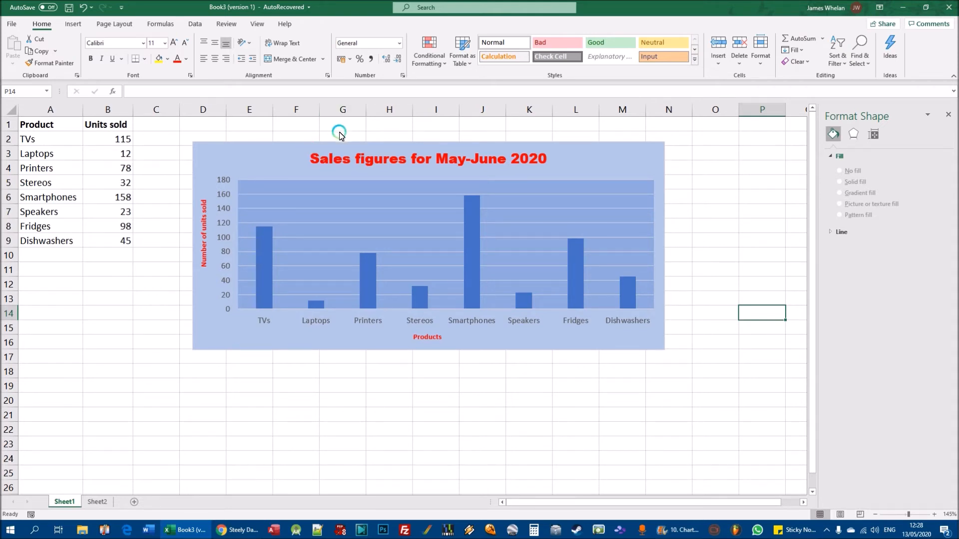
- Apply the dark chart style Style 13 with outlined columns to the sales figures chart
{"action": "mouse_move", "coordinate": [270, 275]}
{"action": "left_click", "coordinate": [282, 152]}
{"action": "left_click", "coordinate": [323, 28]}
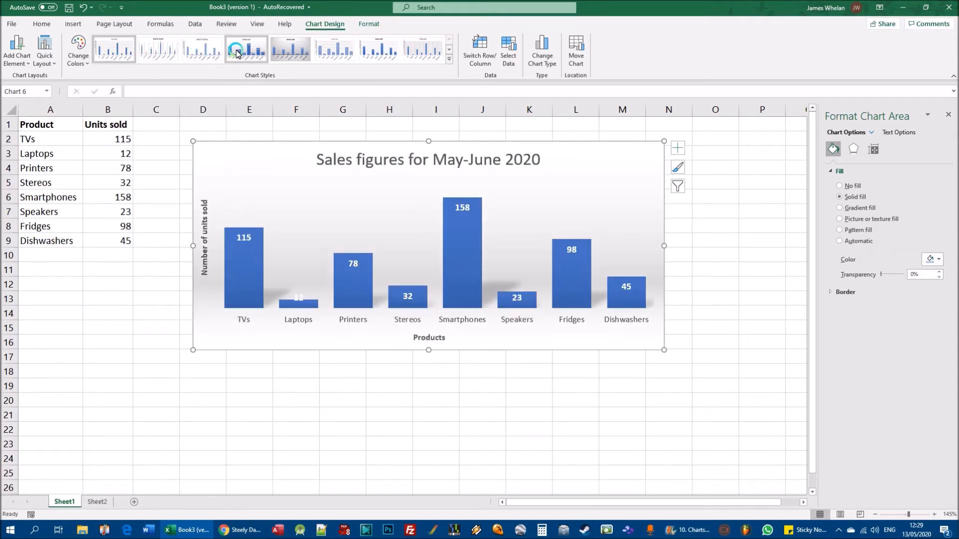
{"action": "left_click", "coordinate": [448, 62]}
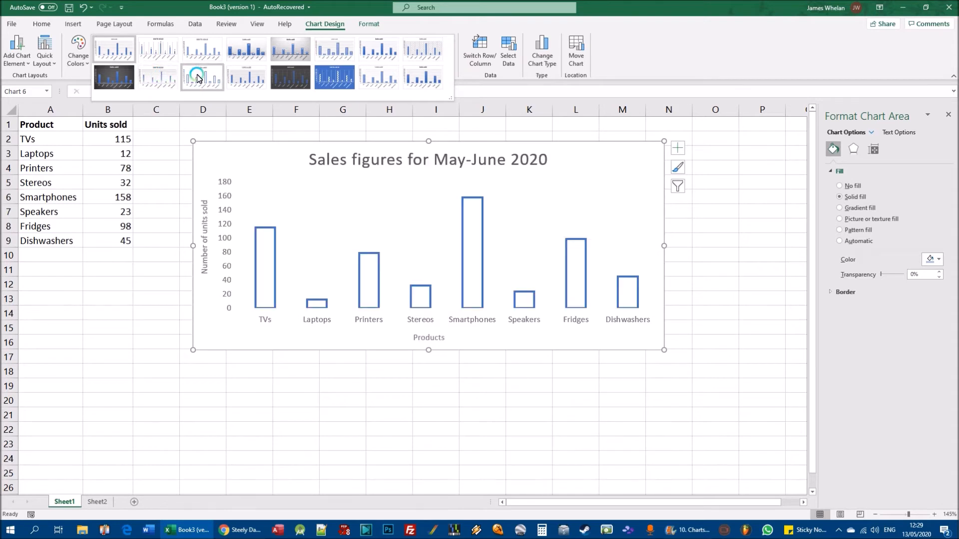
{"action": "left_click", "coordinate": [279, 78]}
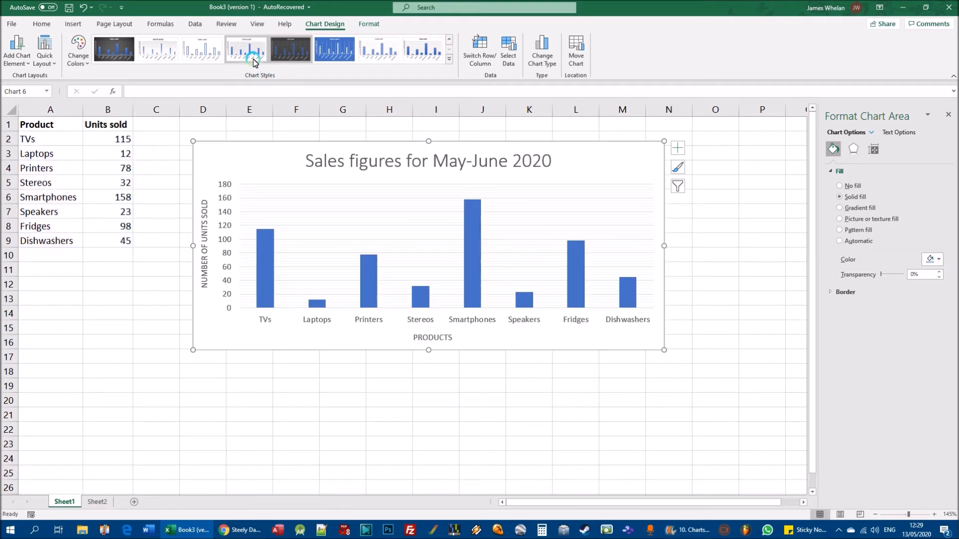
{"action": "left_click", "coordinate": [290, 49]}
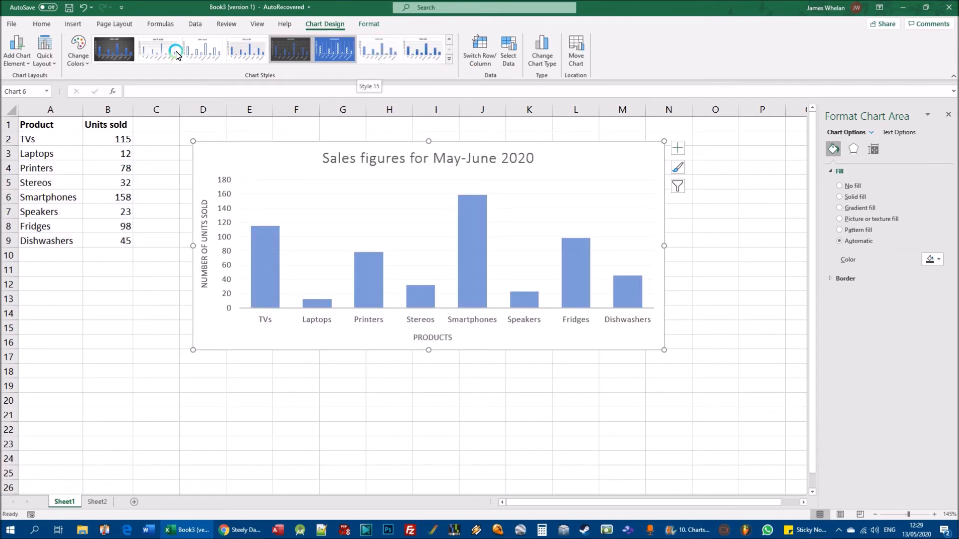
- Try the chart style with rotated data labels, and replace it with the style combining a hatched plot area and upright data labels
{"action": "left_click", "coordinate": [449, 58]}
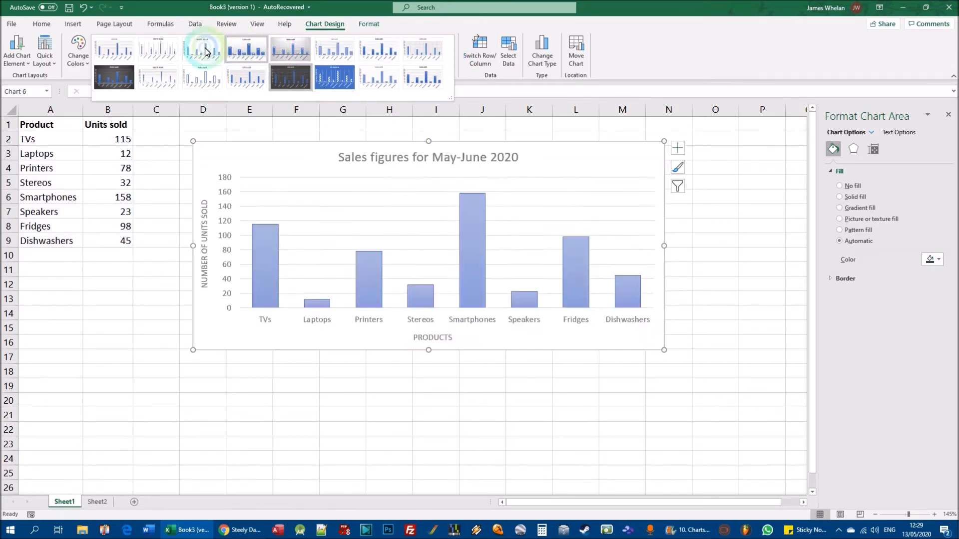
{"action": "left_click", "coordinate": [177, 51]}
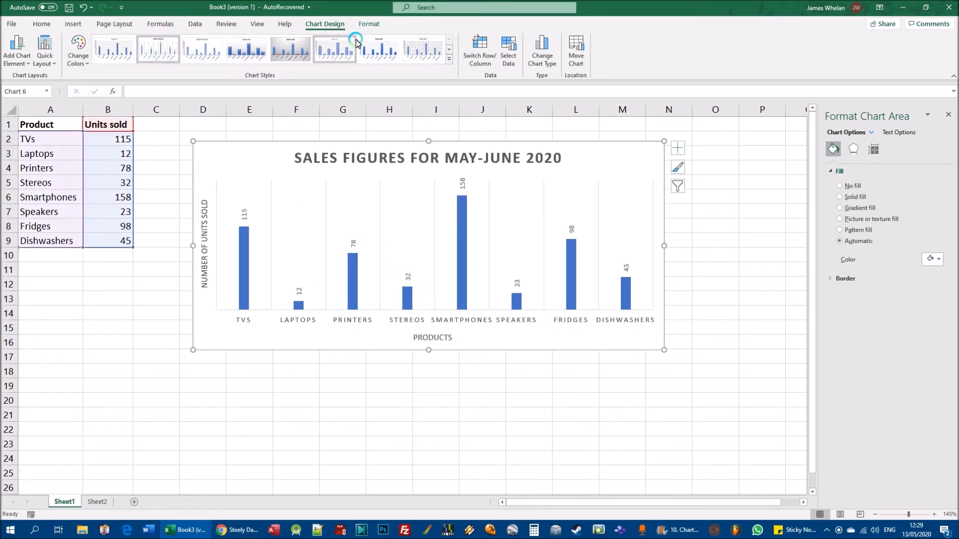
{"action": "left_click", "coordinate": [422, 48]}
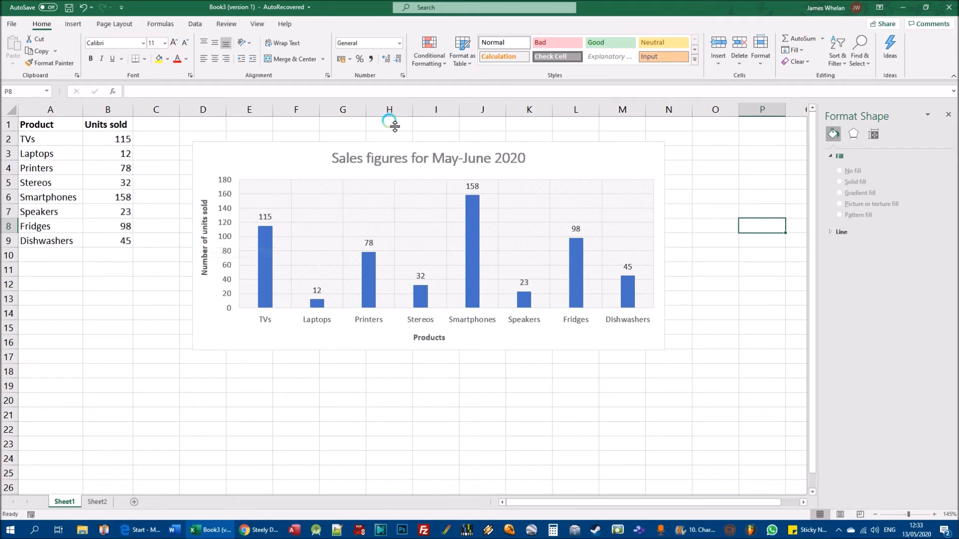
- Delete the whole sales figures column chart from Sheet1
{"action": "left_click", "coordinate": [627, 158]}
{"action": "left_click", "coordinate": [585, 163]}
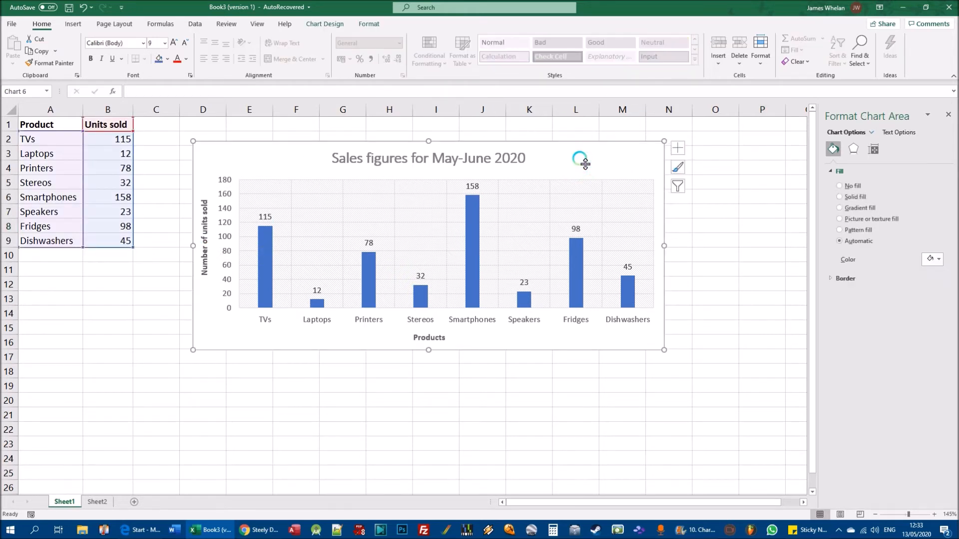
{"action": "key", "text": "Delete"}
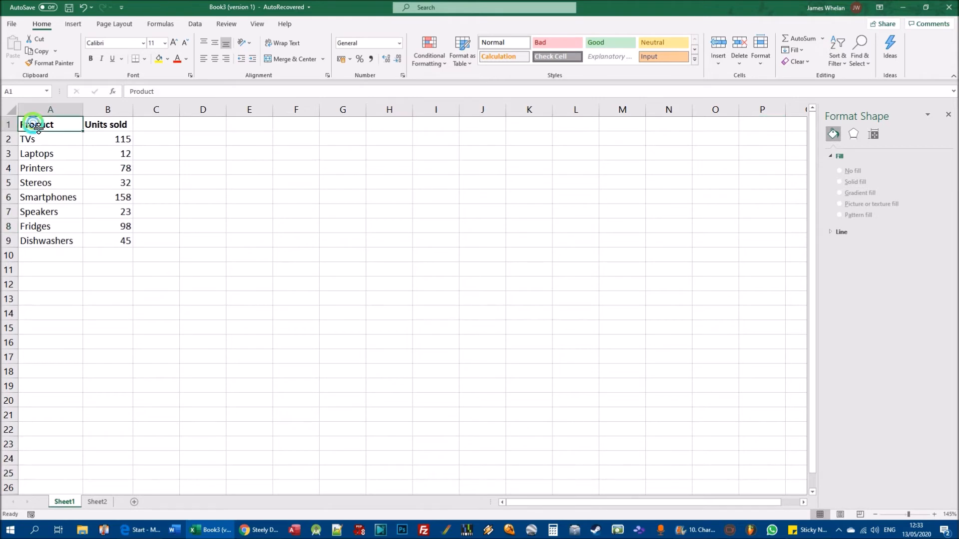
- Insert a 2-D pie chart from the Product and Units sold data in A1:B9
{"action": "left_click_drag", "start_coordinate": [38, 127], "coordinate": [113, 246]}
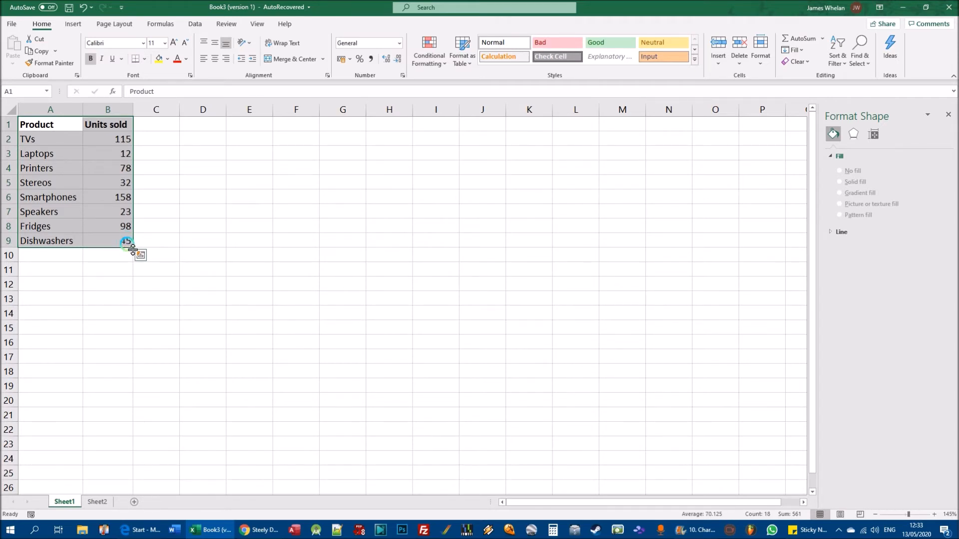
{"action": "left_click", "coordinate": [73, 24]}
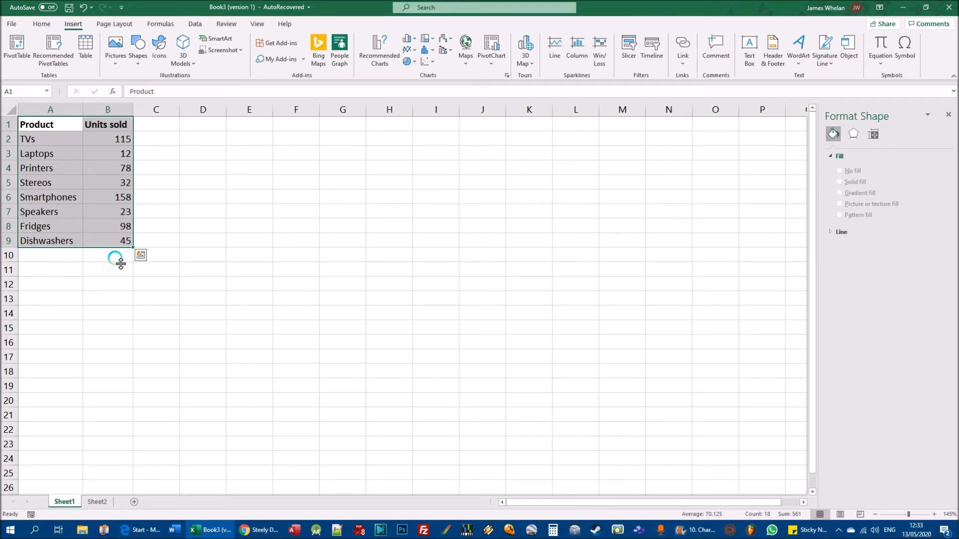
{"action": "left_click", "coordinate": [415, 61]}
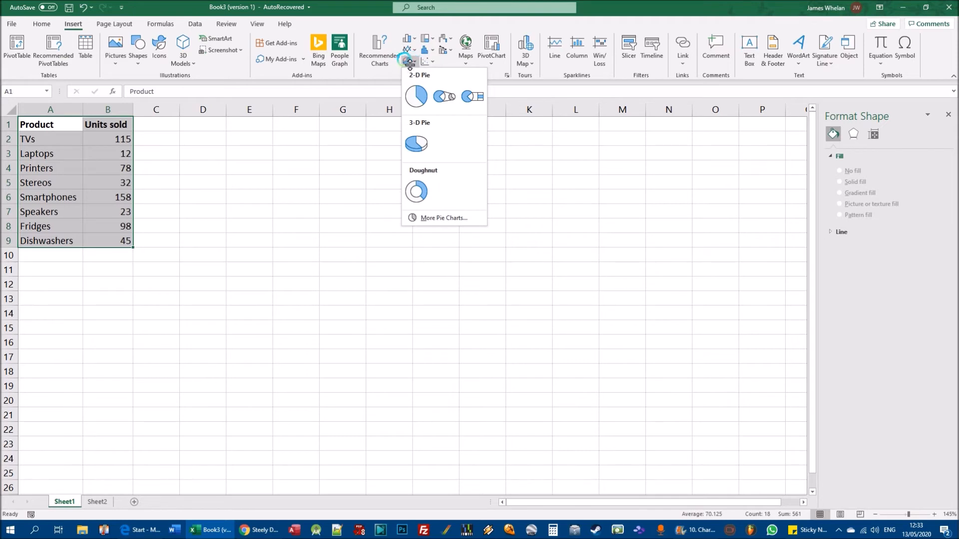
{"action": "left_click", "coordinate": [409, 61]}
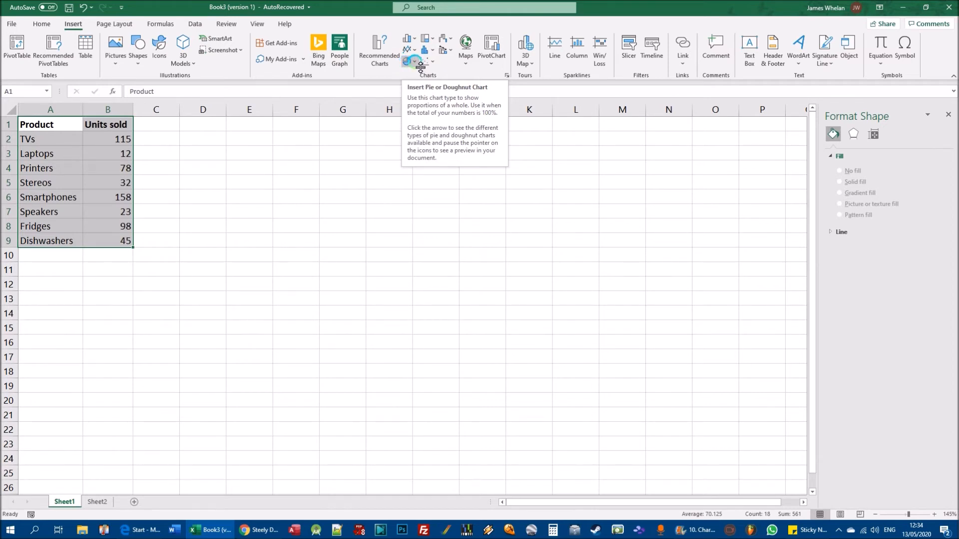
{"action": "left_click", "coordinate": [419, 65]}
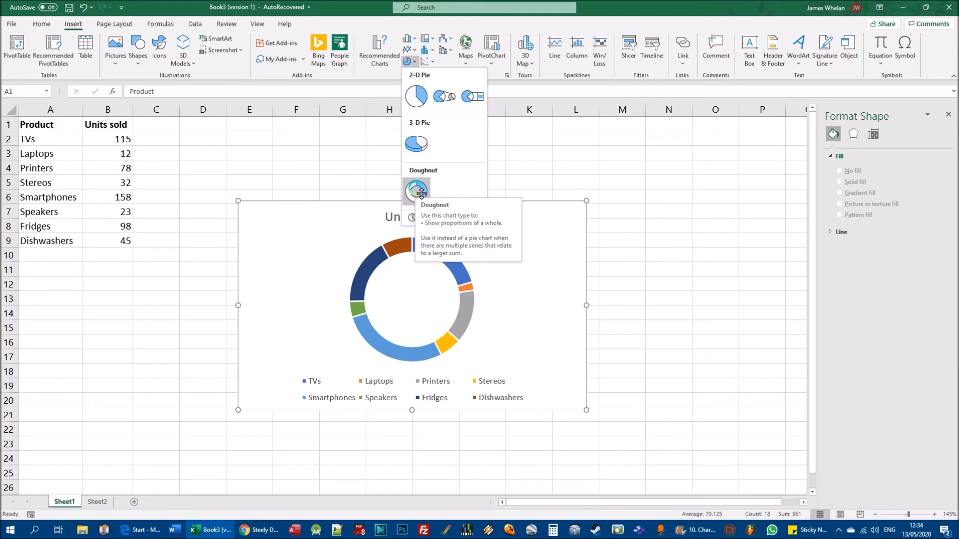
{"action": "left_click", "coordinate": [422, 99]}
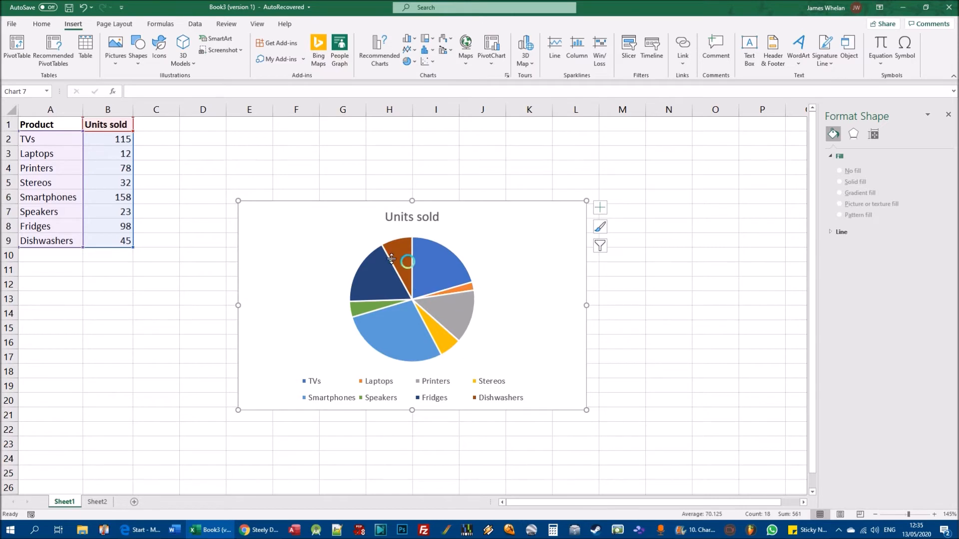
- Total the units sold in B10 with =SUM(B2:B9) and select the TVs value in B2
{"action": "left_click", "coordinate": [124, 255]}
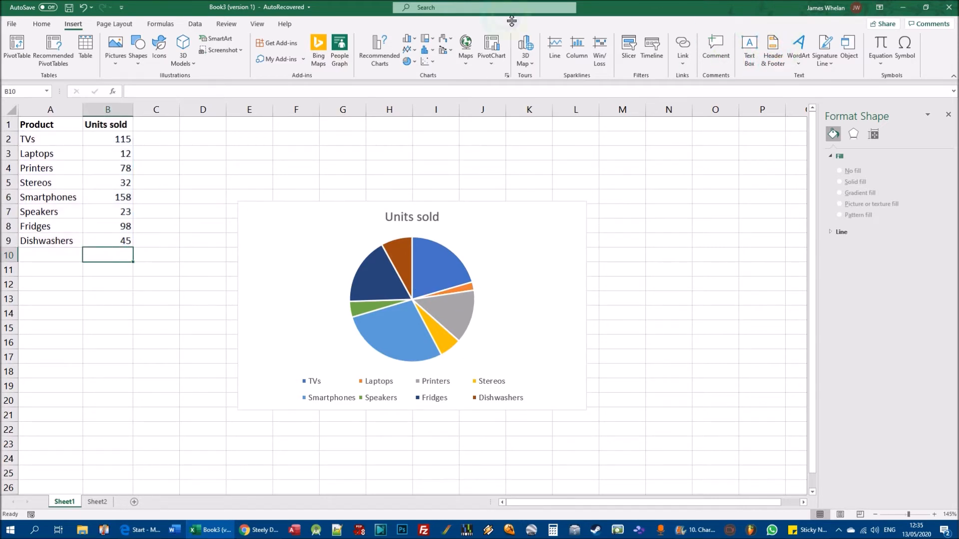
{"action": "left_click", "coordinate": [41, 24]}
{"action": "left_click", "coordinate": [789, 44]}
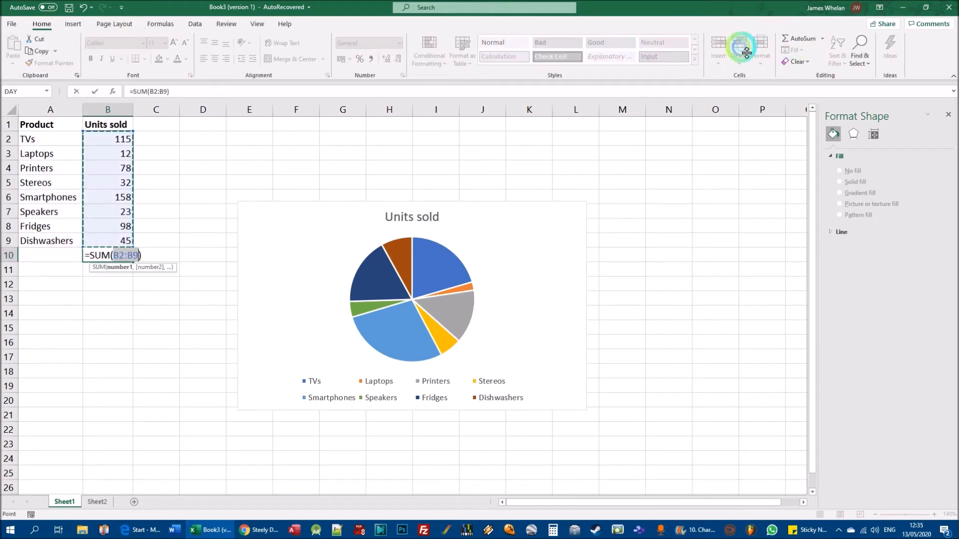
{"action": "key", "text": "Return"}
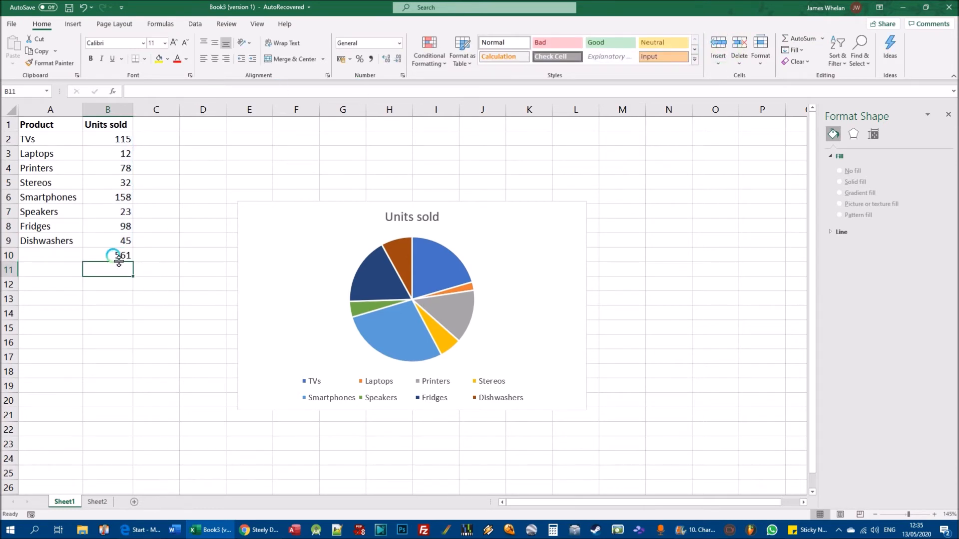
{"action": "left_click", "coordinate": [128, 140]}
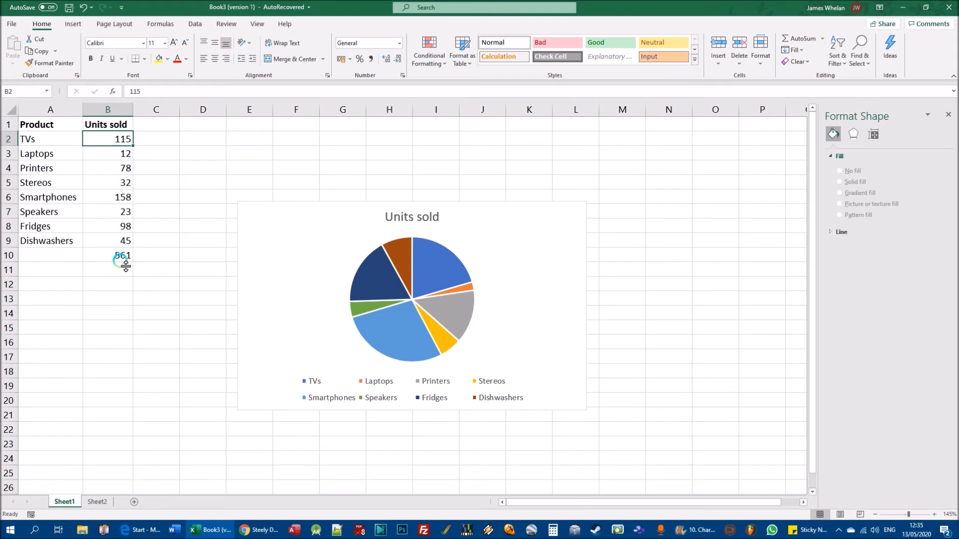
- Clear the units sold total from B10 and select the TVs value in B2
{"action": "left_click", "coordinate": [107, 154]}
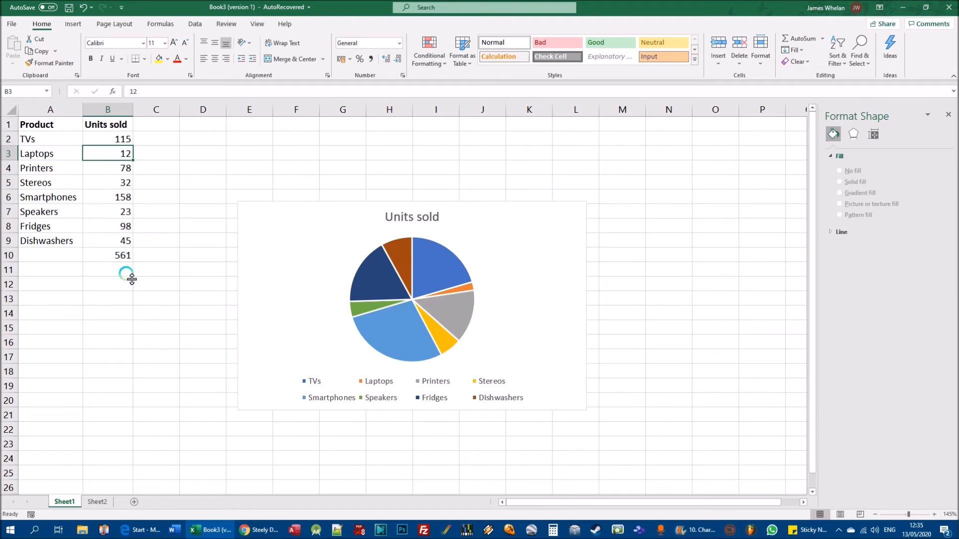
{"action": "left_click", "coordinate": [128, 256]}
{"action": "key", "text": "Delete"}
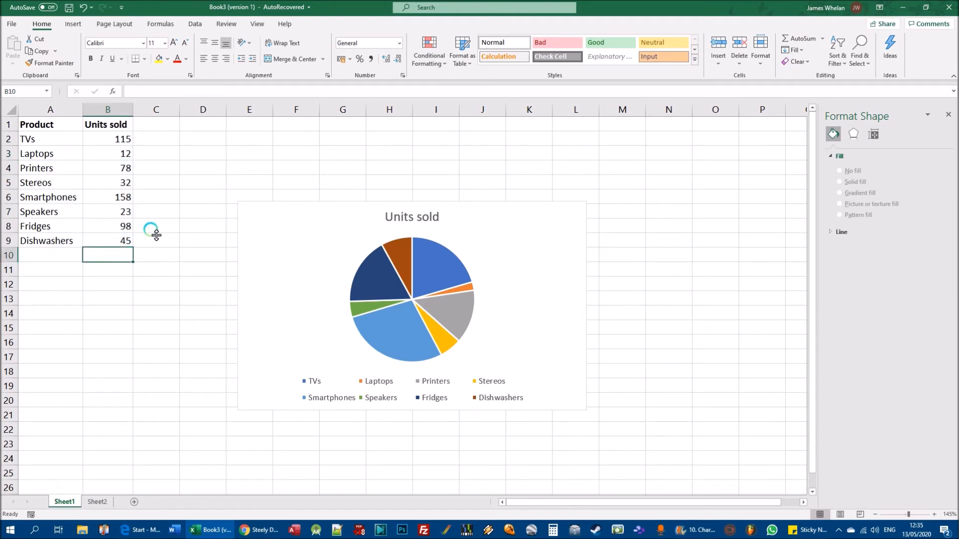
{"action": "left_click", "coordinate": [112, 140]}
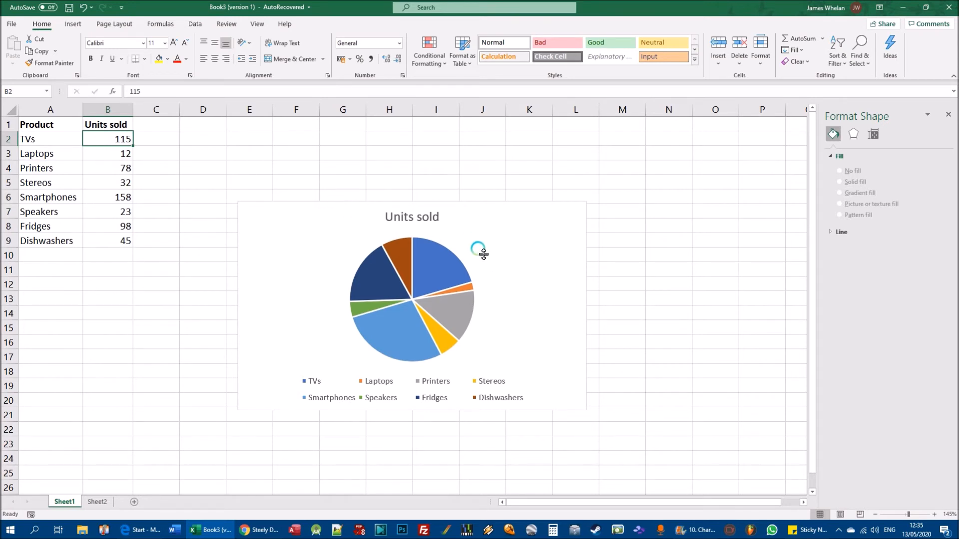
- Change the pie chart's title to "Units sold during May 2020"
{"action": "mouse_move", "coordinate": [500, 281]}
{"action": "left_click", "coordinate": [263, 230]}
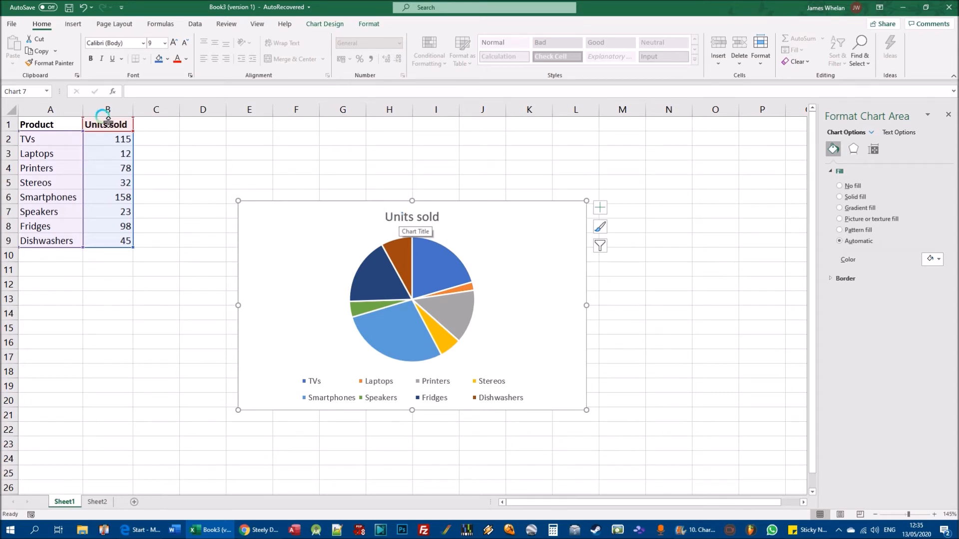
{"action": "left_click", "coordinate": [437, 217]}
{"action": "left_click", "coordinate": [437, 215]}
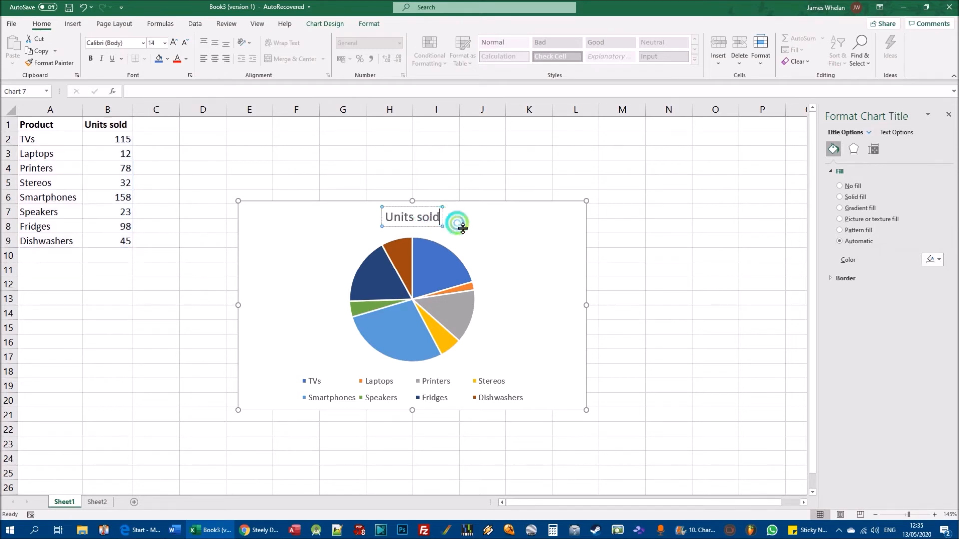
{"action": "key", "text": "ctrl+shift+Left"}
{"action": "key", "text": "ctrl+shift+Left"}
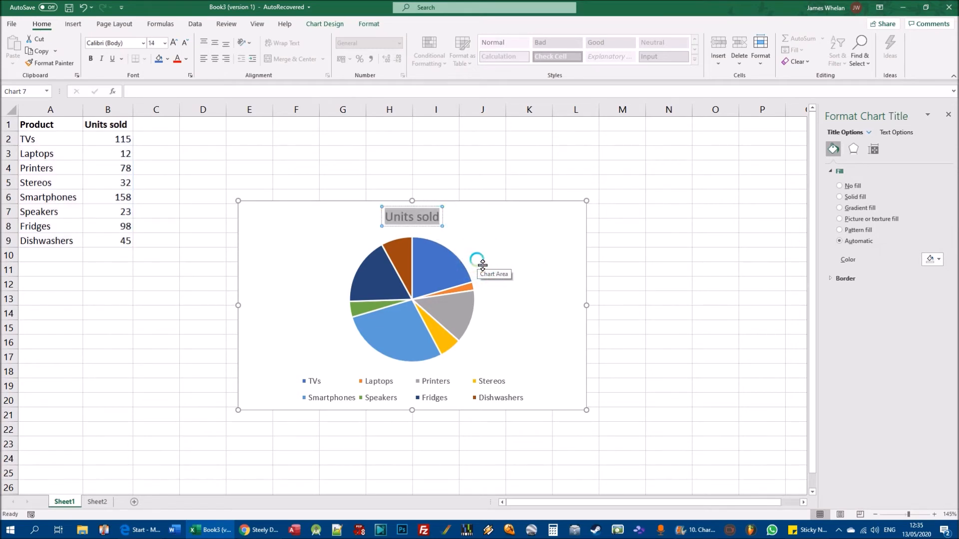
{"action": "type", "text": "Unit"}
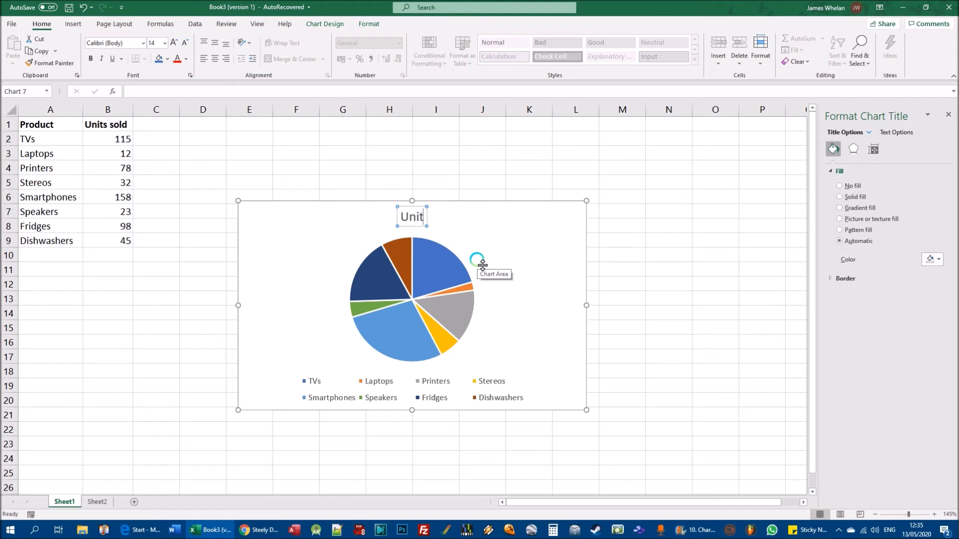
{"action": "type", "text": "s sold"}
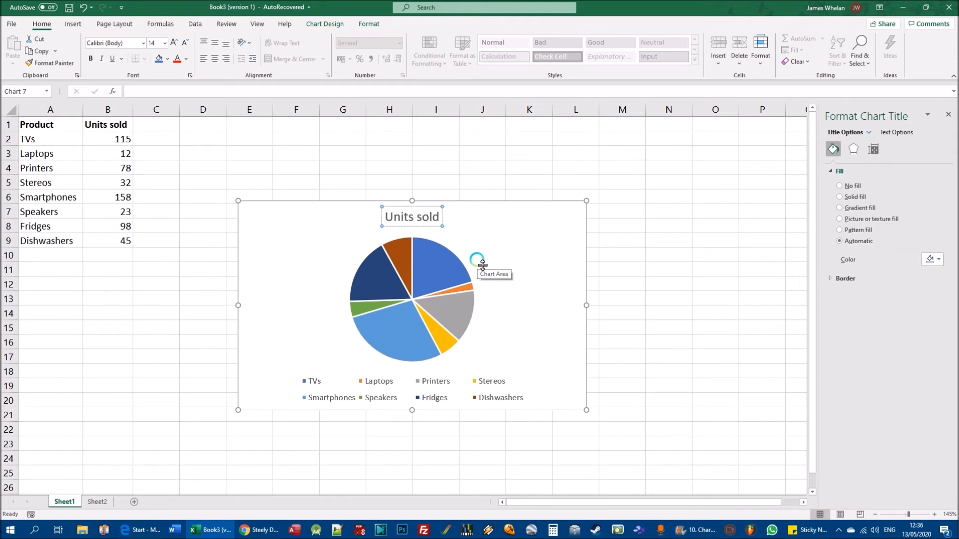
{"action": "type", "text": " during May 20"}
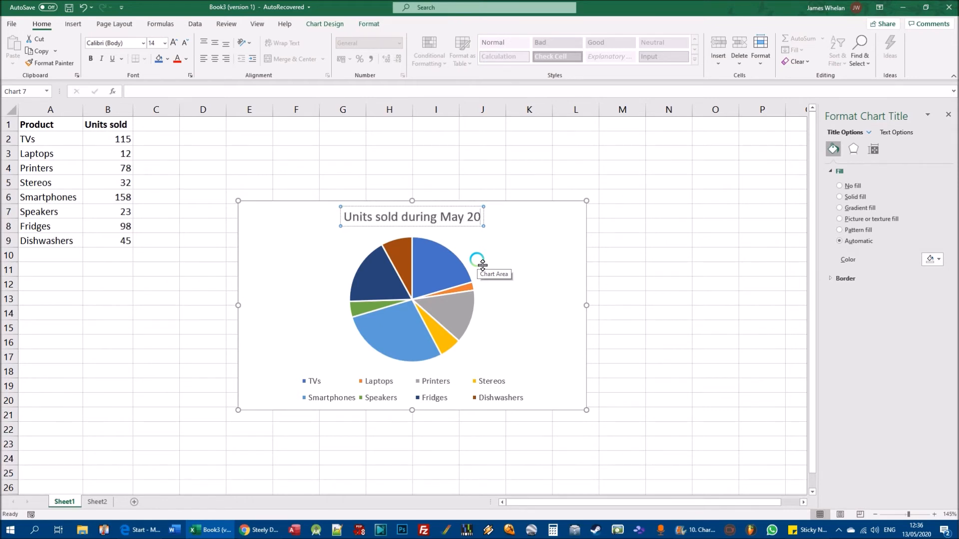
{"action": "type", "text": "20"}
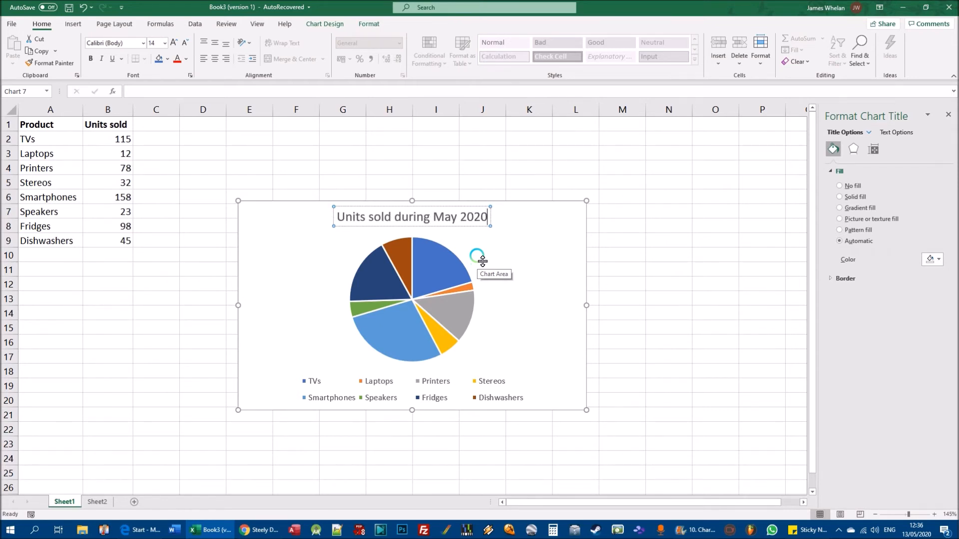
{"action": "left_click", "coordinate": [669, 226]}
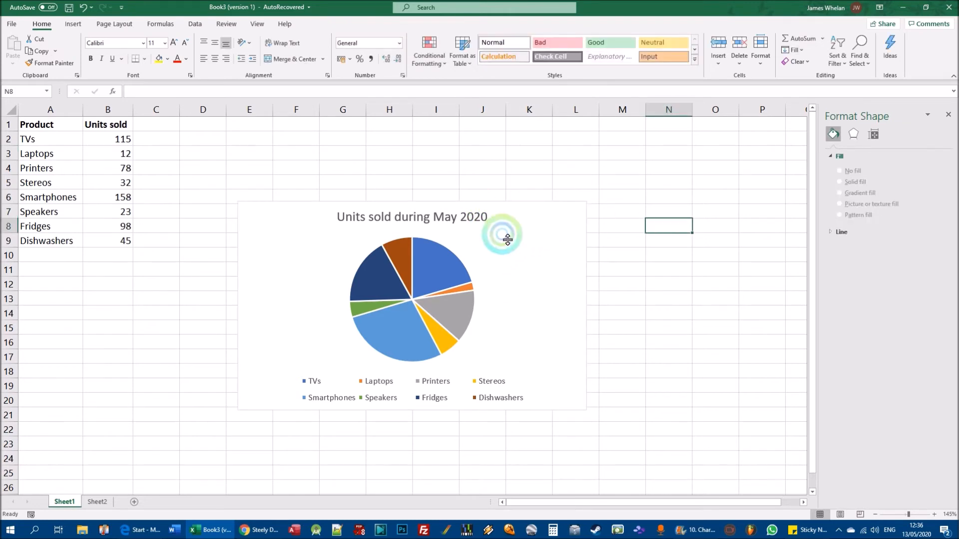
- Examine the values and percentages of individual pie slices and match the slice colours to the legend entries
{"action": "left_click", "coordinate": [489, 257]}
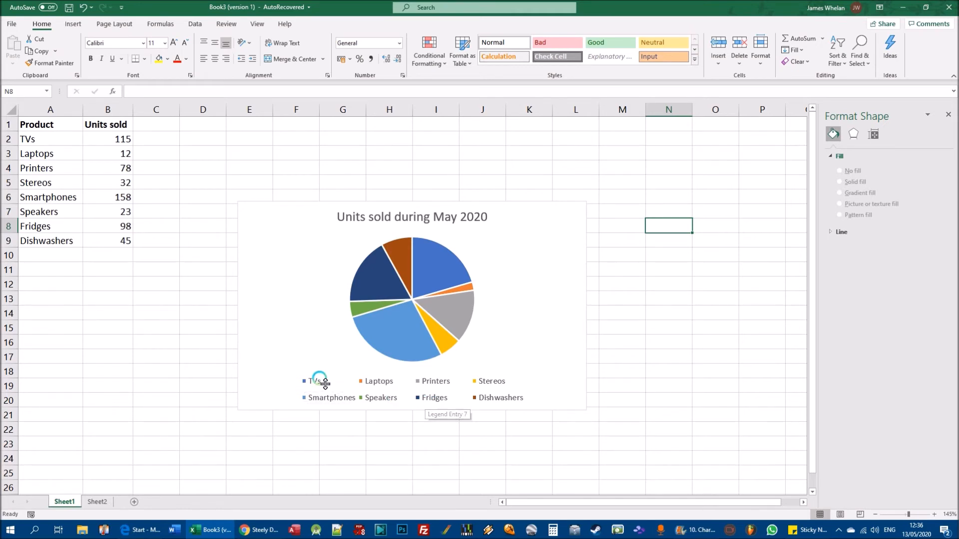
{"action": "mouse_move", "coordinate": [383, 286]}
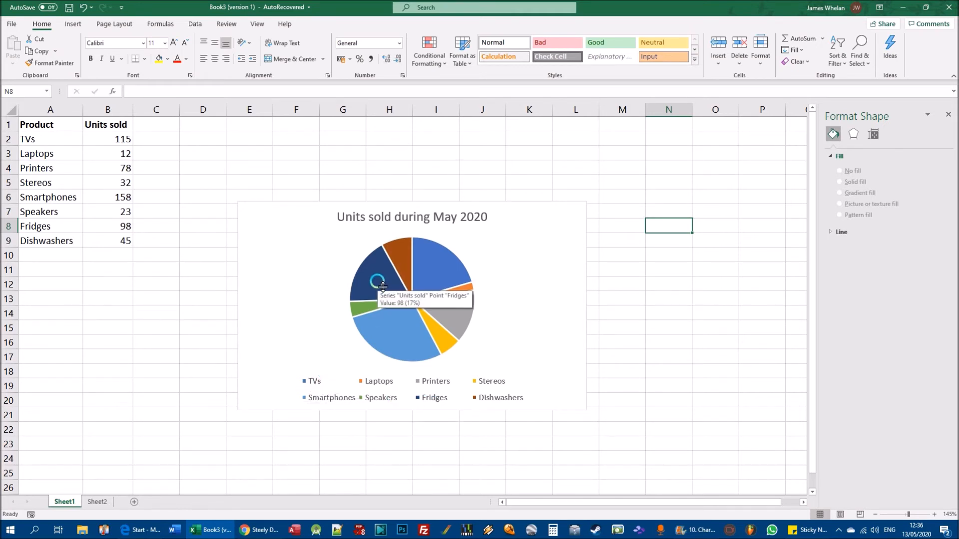
{"action": "mouse_move", "coordinate": [433, 256]}
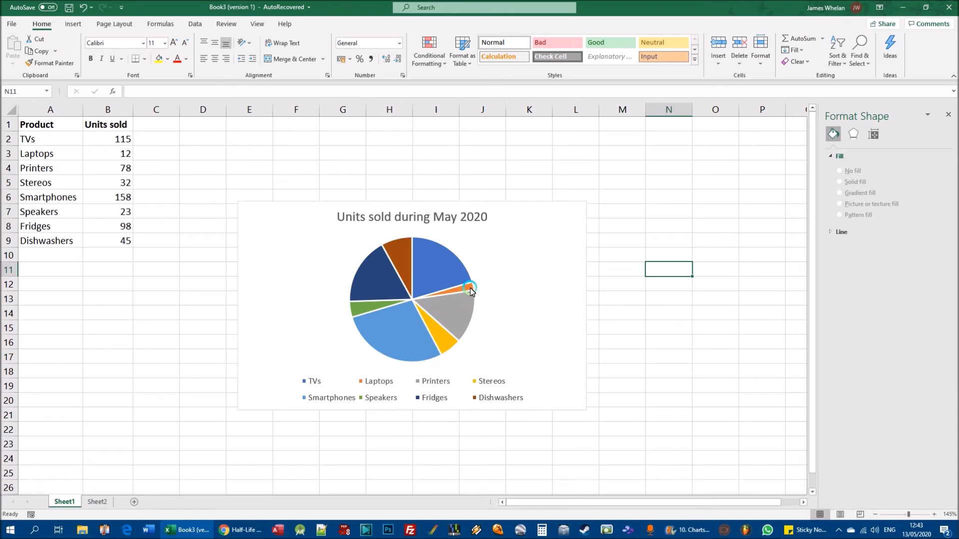
{"action": "mouse_move", "coordinate": [468, 291]}
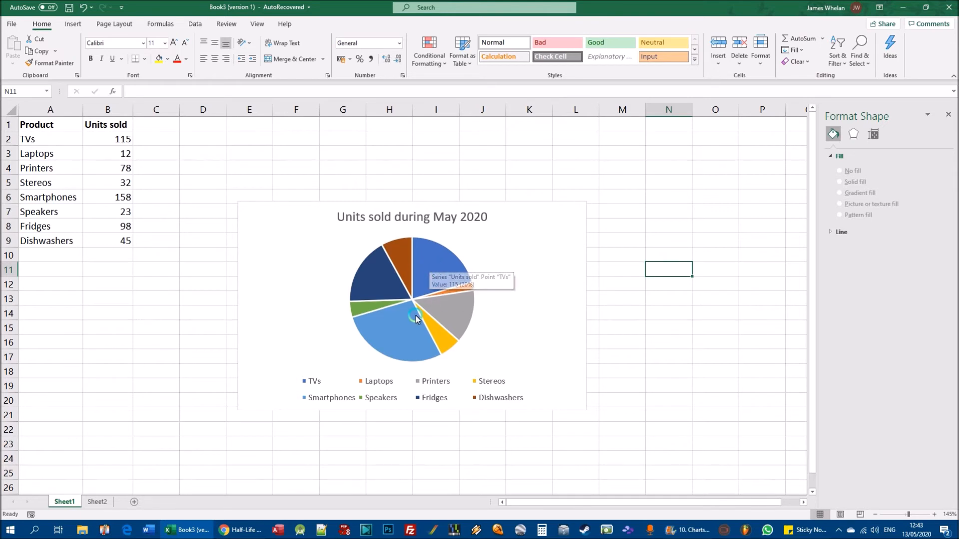
{"action": "mouse_move", "coordinate": [393, 331]}
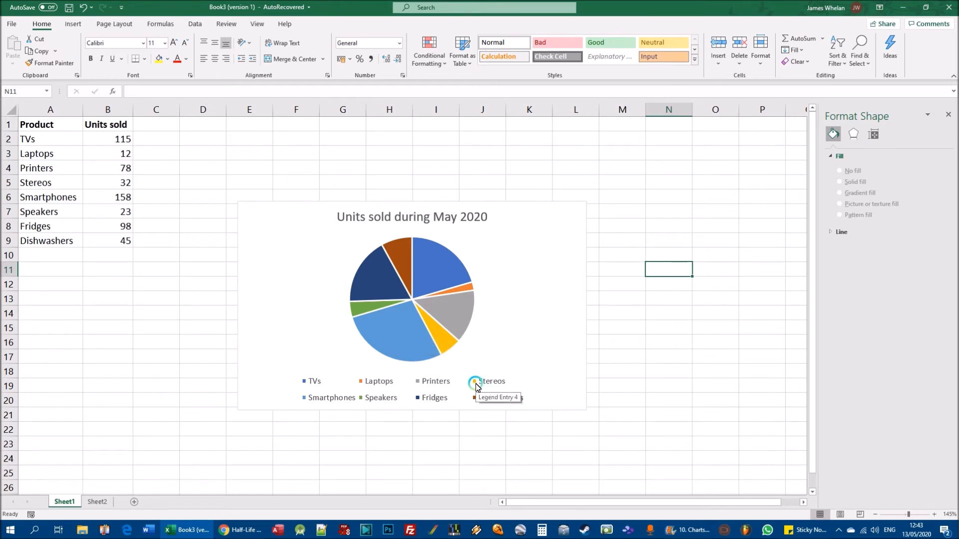
{"action": "mouse_move", "coordinate": [440, 337]}
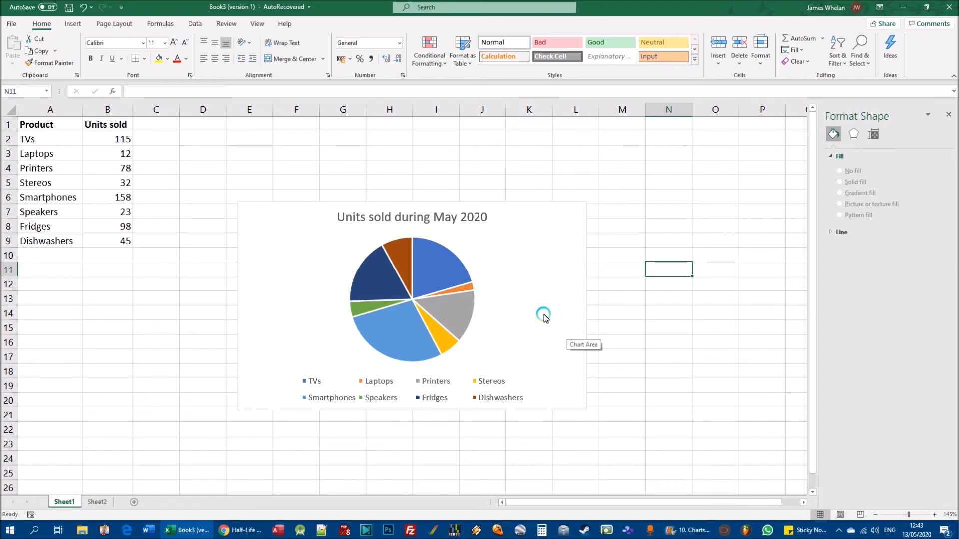
- Add data labels to the pie chart at the Outside End position
{"action": "left_click", "coordinate": [488, 243]}
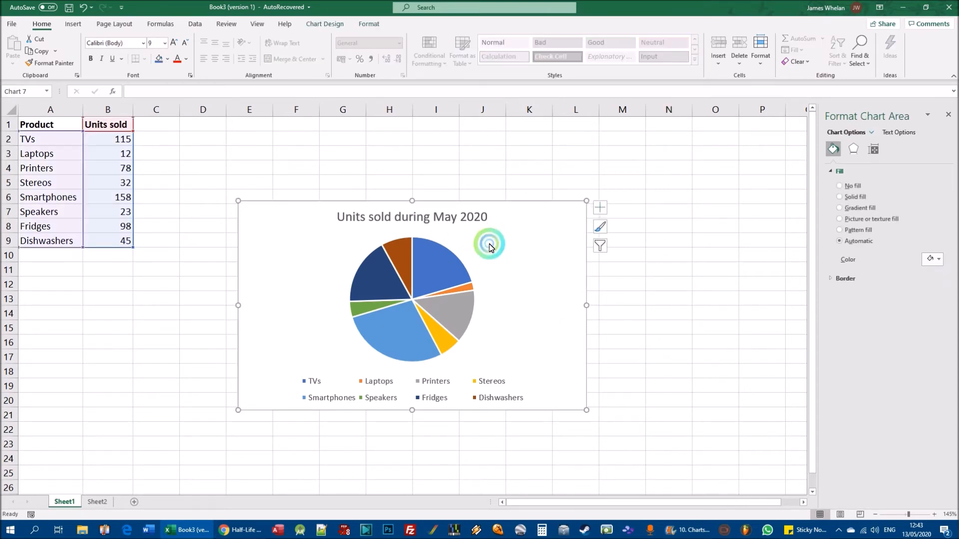
{"action": "left_click", "coordinate": [320, 25]}
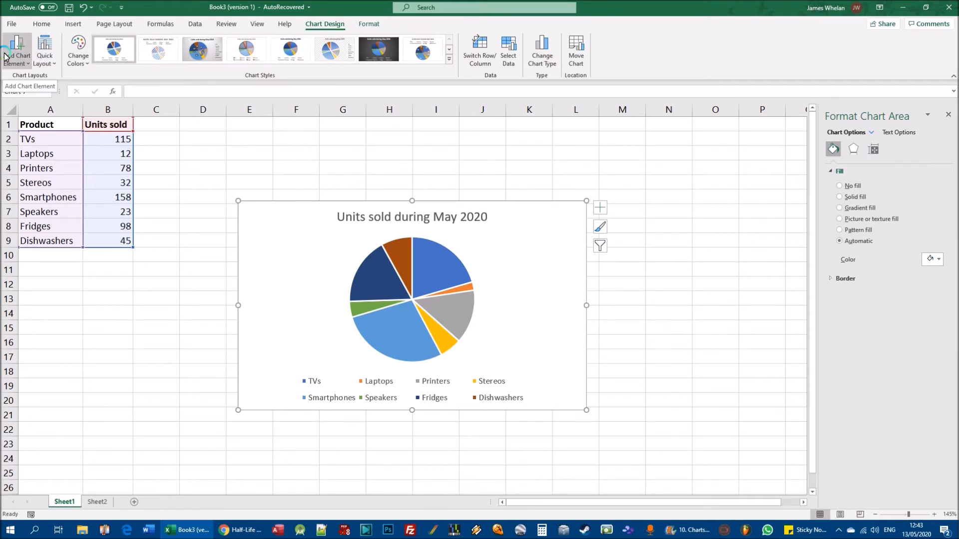
{"action": "left_click", "coordinate": [26, 67]}
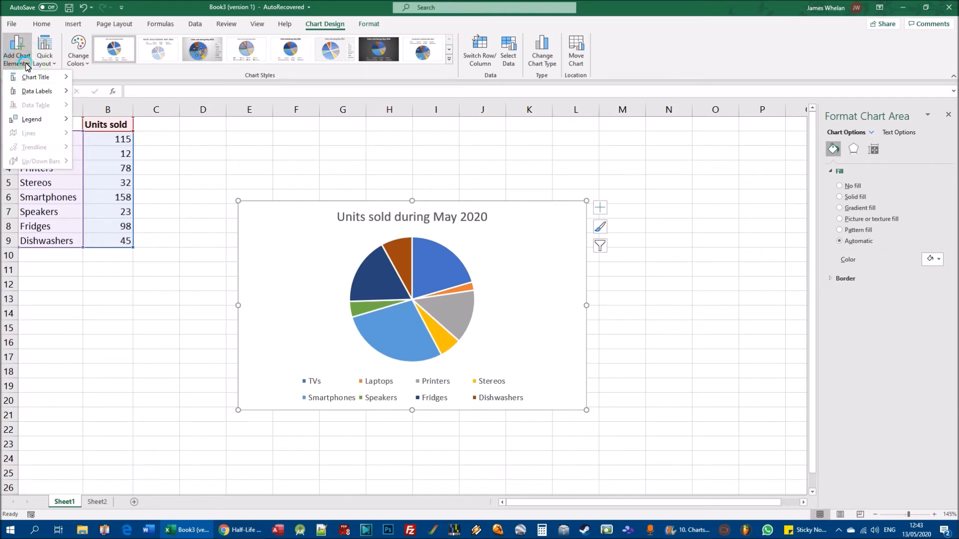
{"action": "mouse_move", "coordinate": [38, 92]}
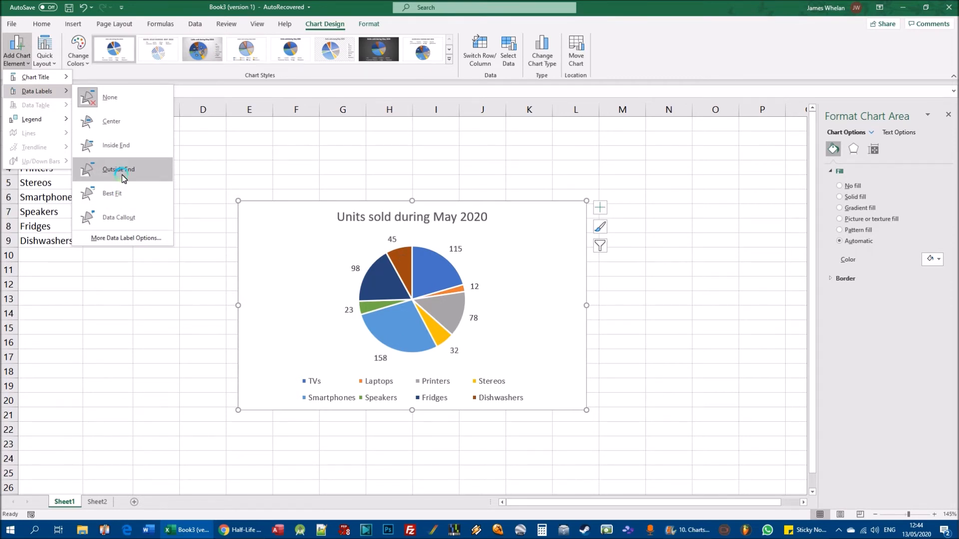
{"action": "left_click", "coordinate": [122, 175]}
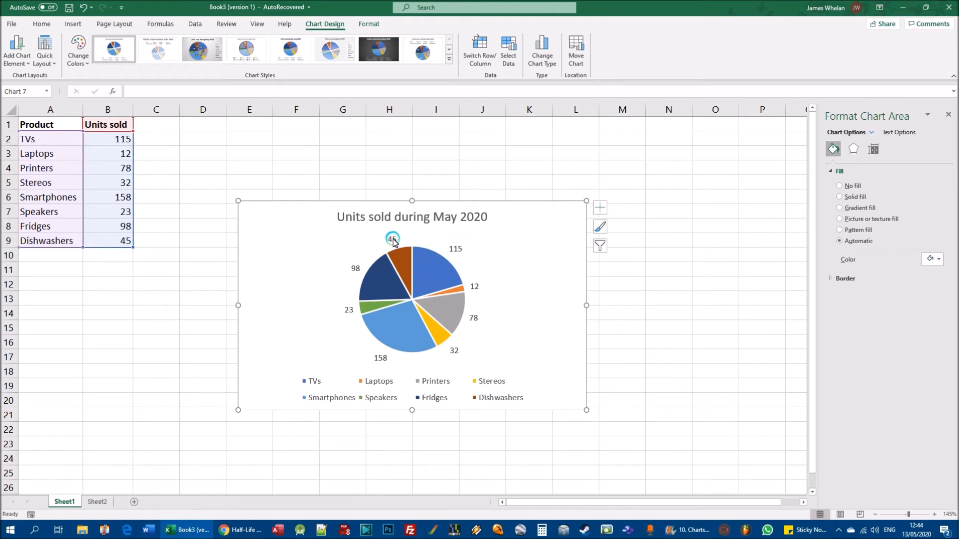
{"action": "mouse_move", "coordinate": [403, 256]}
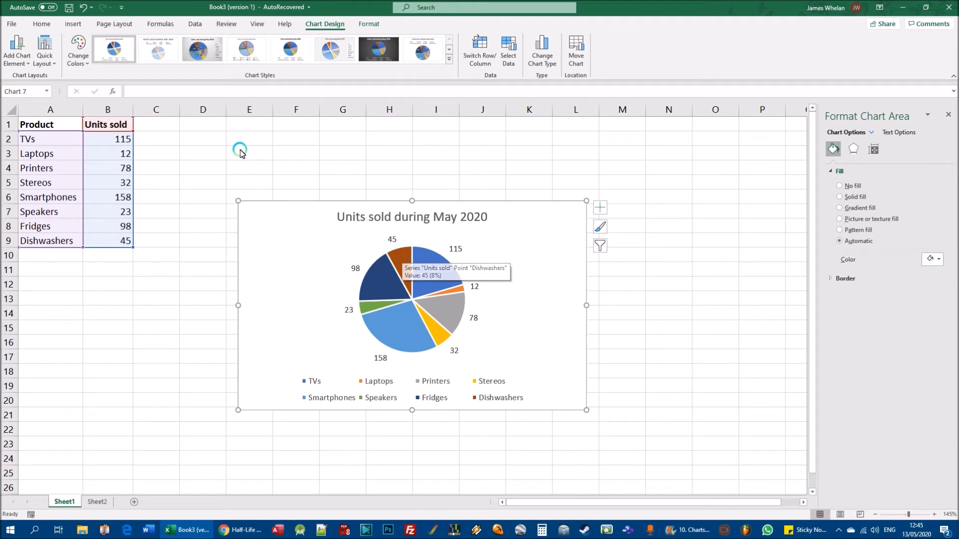
- Add percentages alongside the values in the pie chart's data labels, trying the category names and removing them again
{"action": "left_click", "coordinate": [24, 64]}
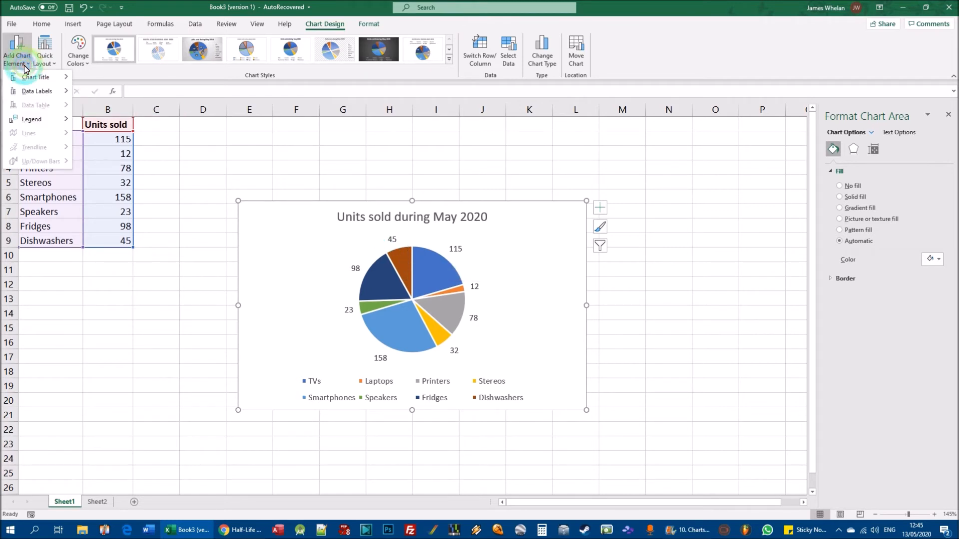
{"action": "left_click", "coordinate": [30, 92]}
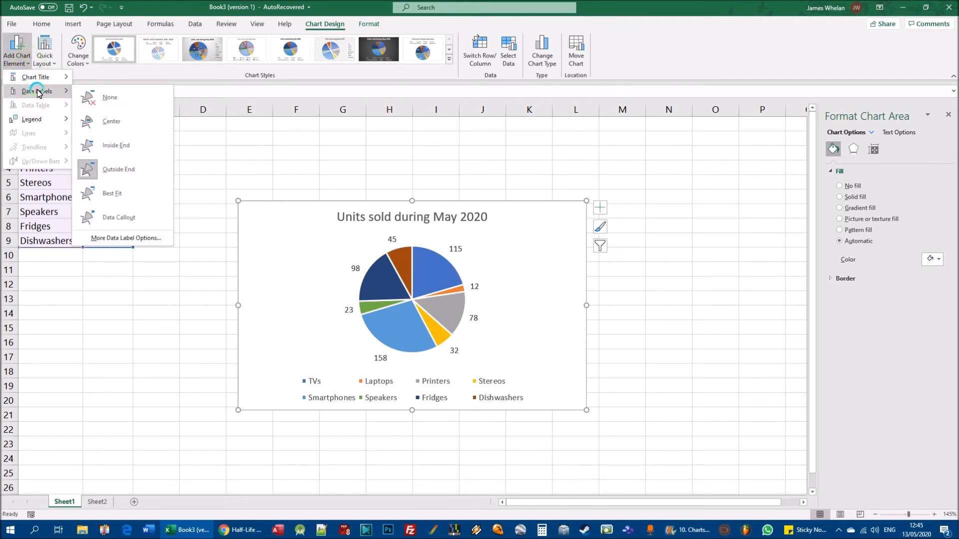
{"action": "left_click", "coordinate": [144, 239]}
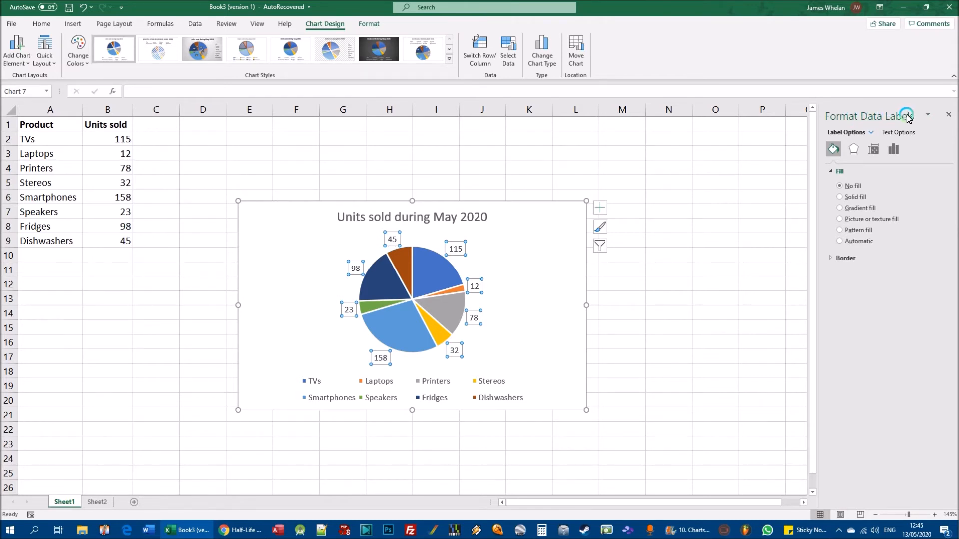
{"action": "left_click", "coordinate": [889, 134]}
{"action": "left_click", "coordinate": [851, 132]}
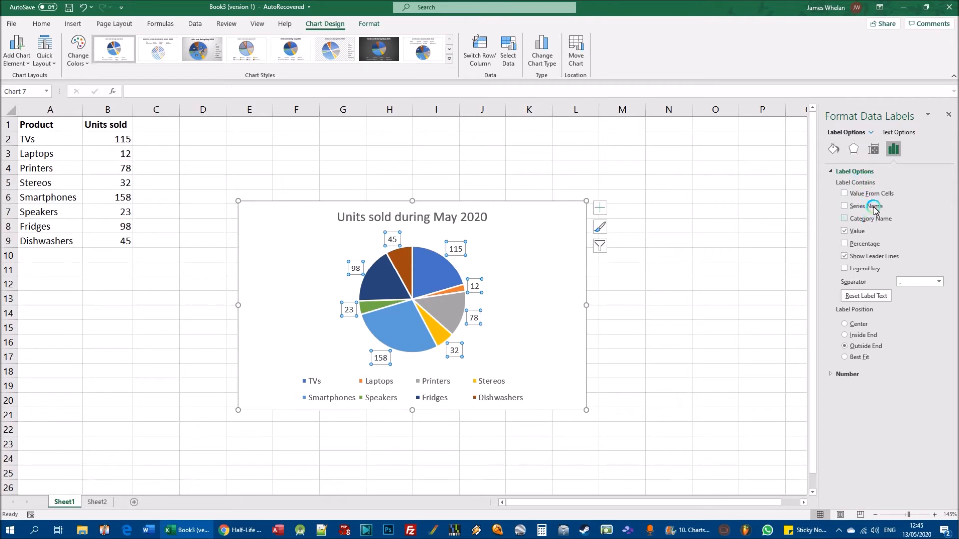
{"action": "left_click", "coordinate": [849, 220]}
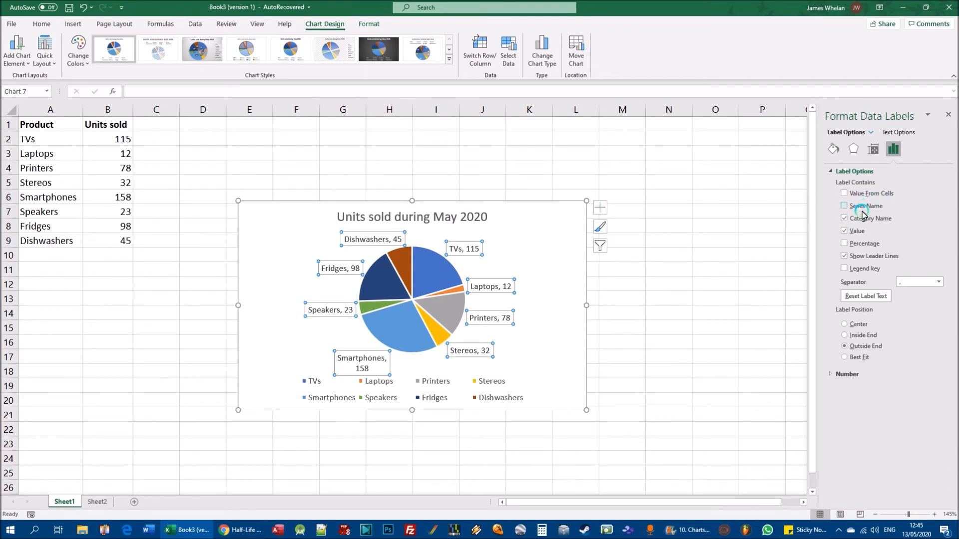
{"action": "left_click", "coordinate": [844, 244]}
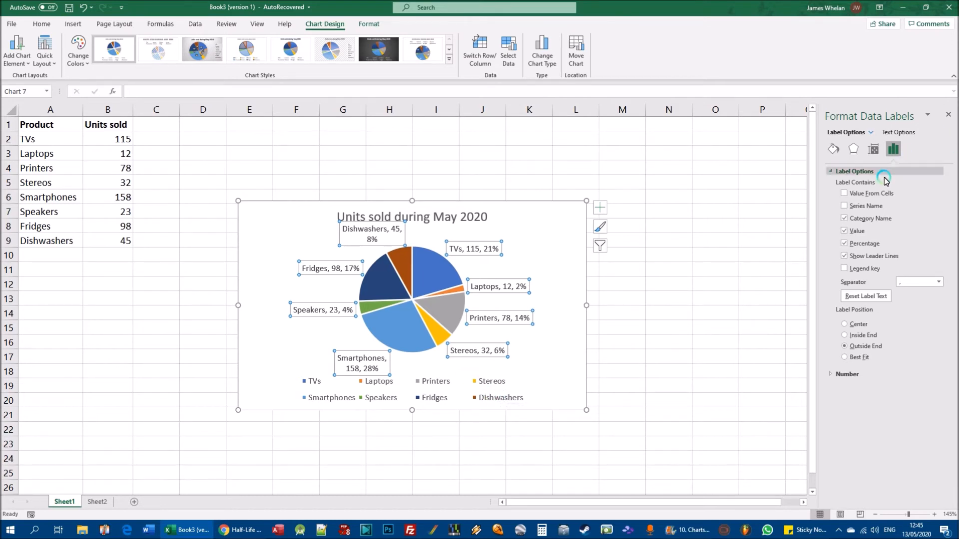
{"action": "left_click", "coordinate": [844, 218]}
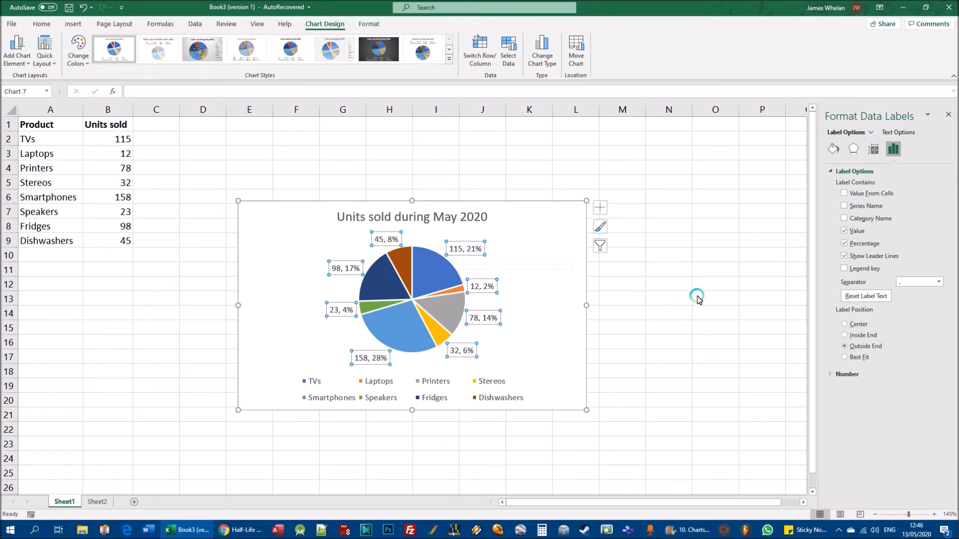
{"action": "left_click", "coordinate": [706, 358]}
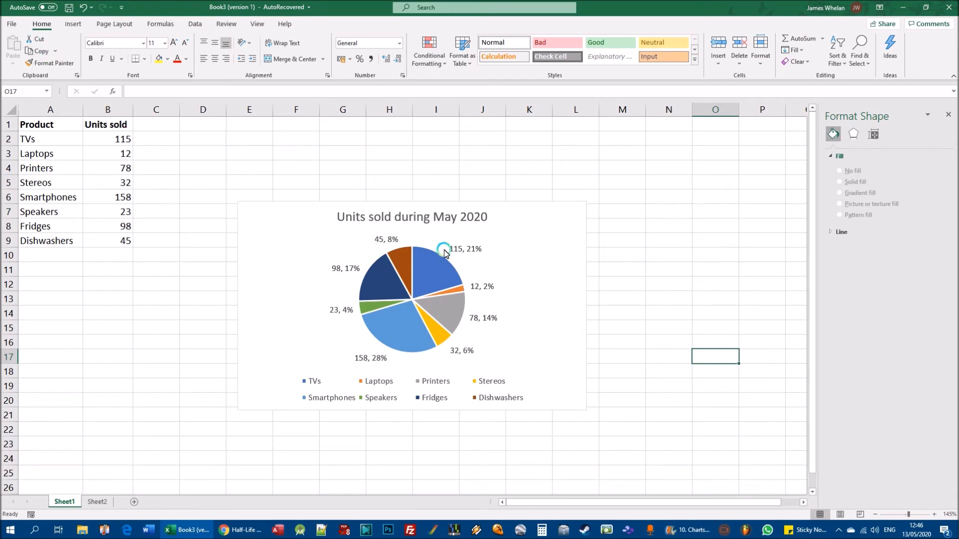
- Try adding the series name and then the category name to the pie chart's data labels, removing each again
{"action": "left_click", "coordinate": [544, 252]}
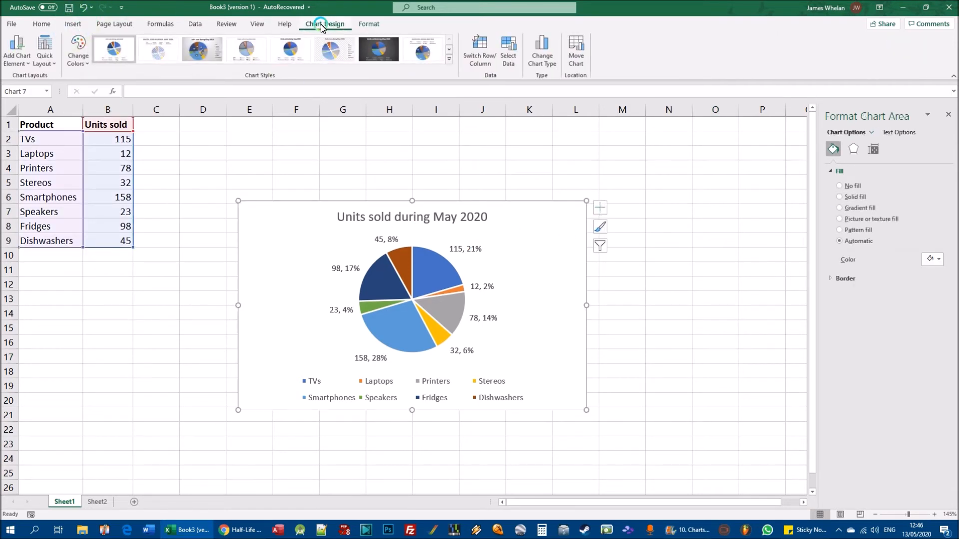
{"action": "left_click", "coordinate": [17, 50]}
{"action": "mouse_move", "coordinate": [24, 92]}
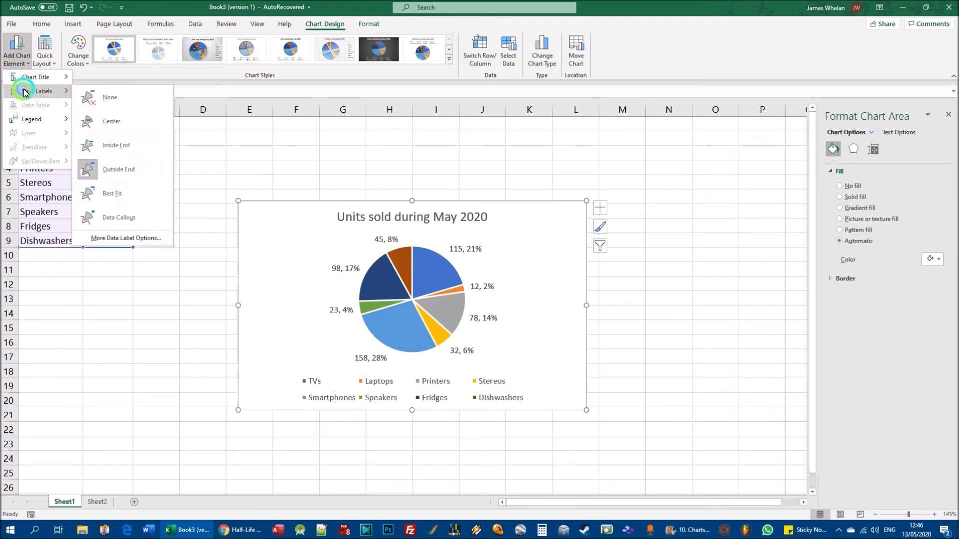
{"action": "left_click", "coordinate": [125, 238]}
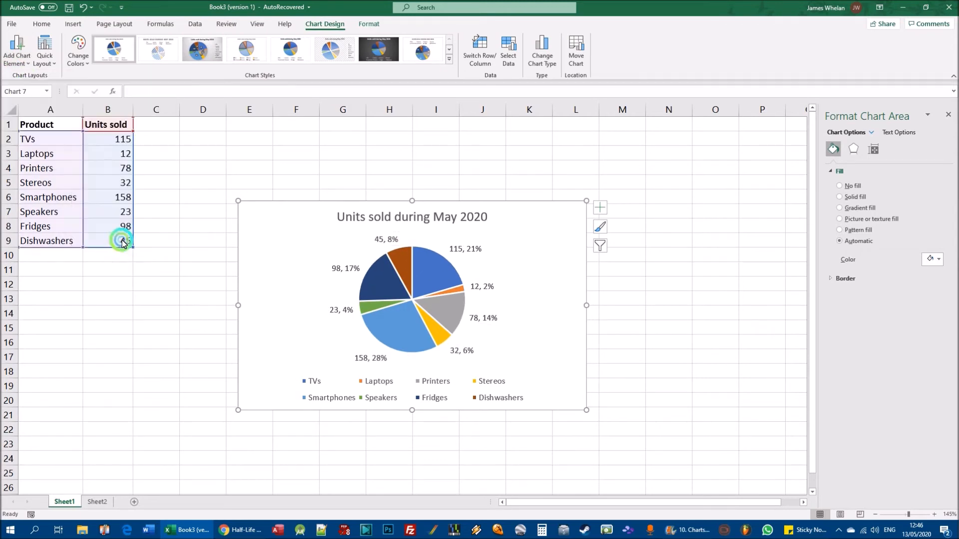
{"action": "left_click", "coordinate": [870, 132]}
{"action": "left_click", "coordinate": [861, 133]}
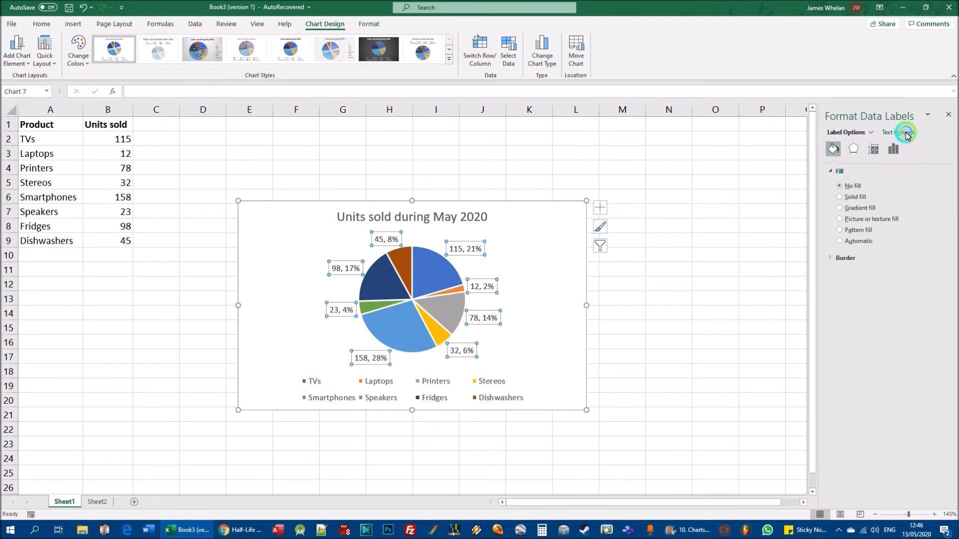
{"action": "left_click", "coordinate": [907, 133]}
{"action": "left_click", "coordinate": [850, 132]}
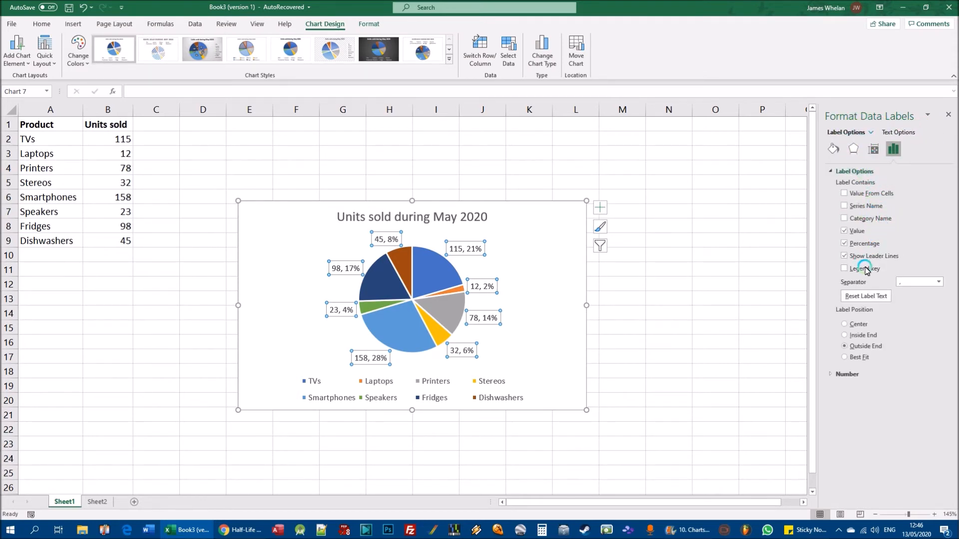
{"action": "left_click", "coordinate": [863, 207]}
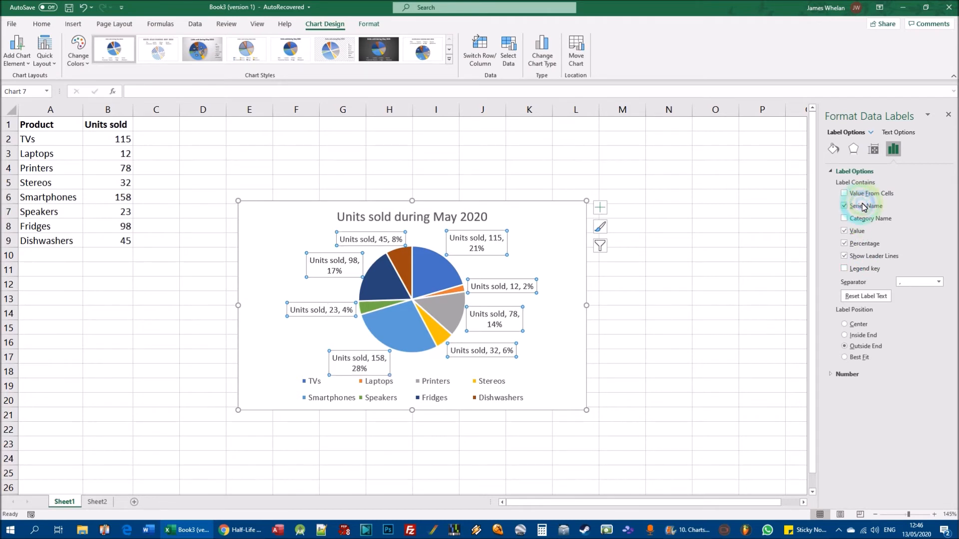
{"action": "left_click", "coordinate": [863, 206]}
{"action": "left_click", "coordinate": [865, 219]}
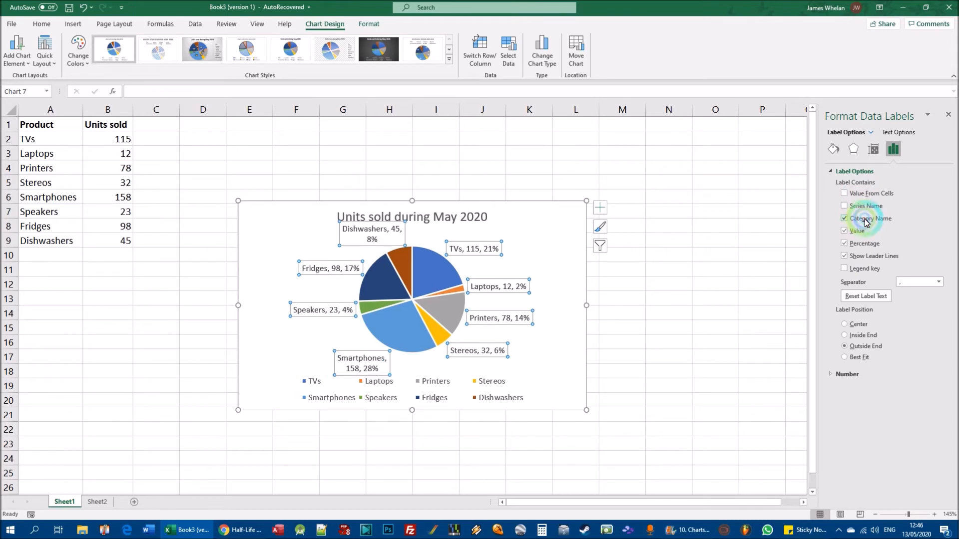
{"action": "left_click", "coordinate": [866, 221]}
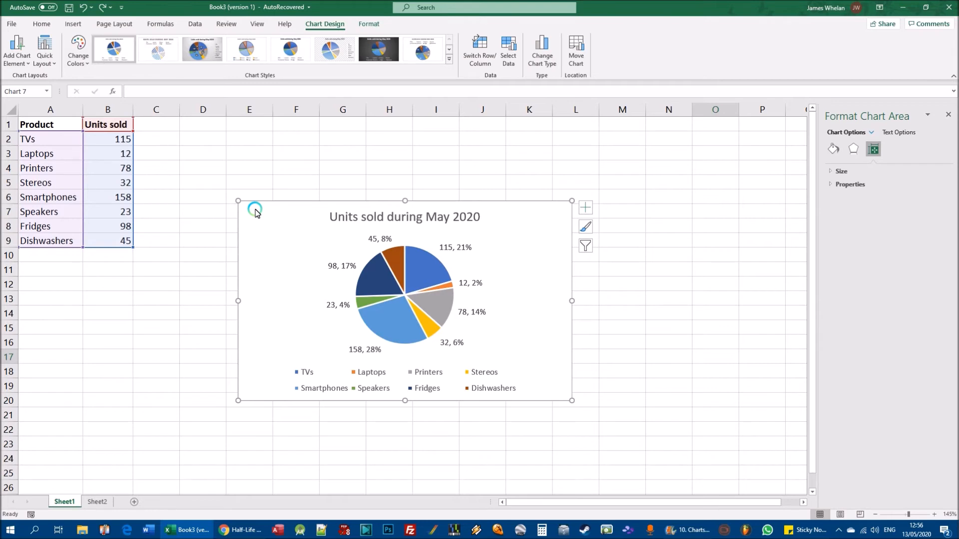
- Fill the pie chart's background area with a light green theme colour
{"action": "left_click", "coordinate": [373, 24]}
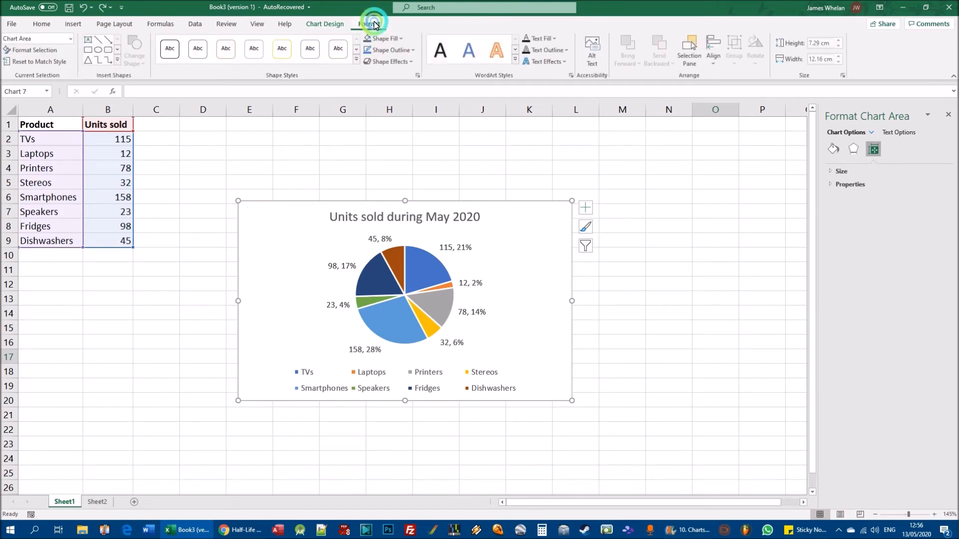
{"action": "left_click", "coordinate": [391, 38]}
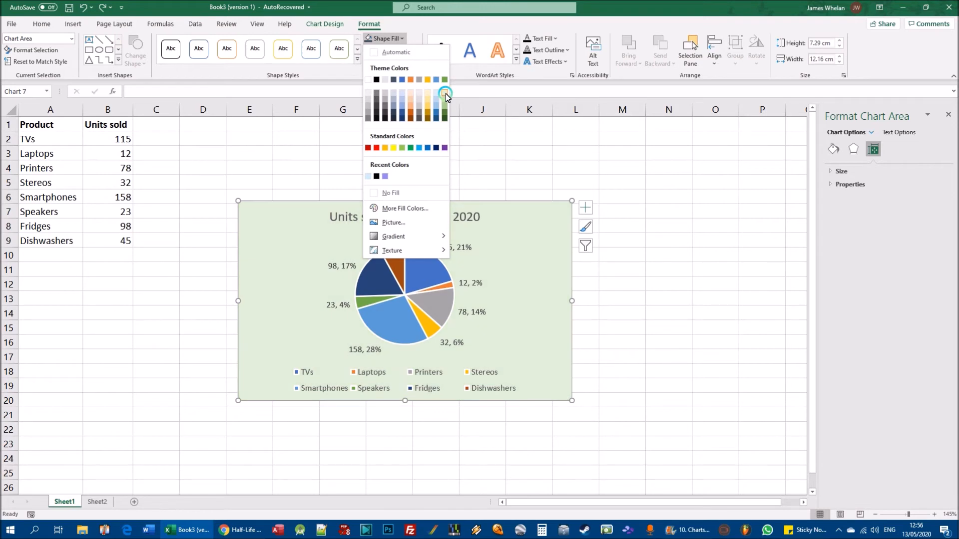
{"action": "left_click", "coordinate": [445, 100]}
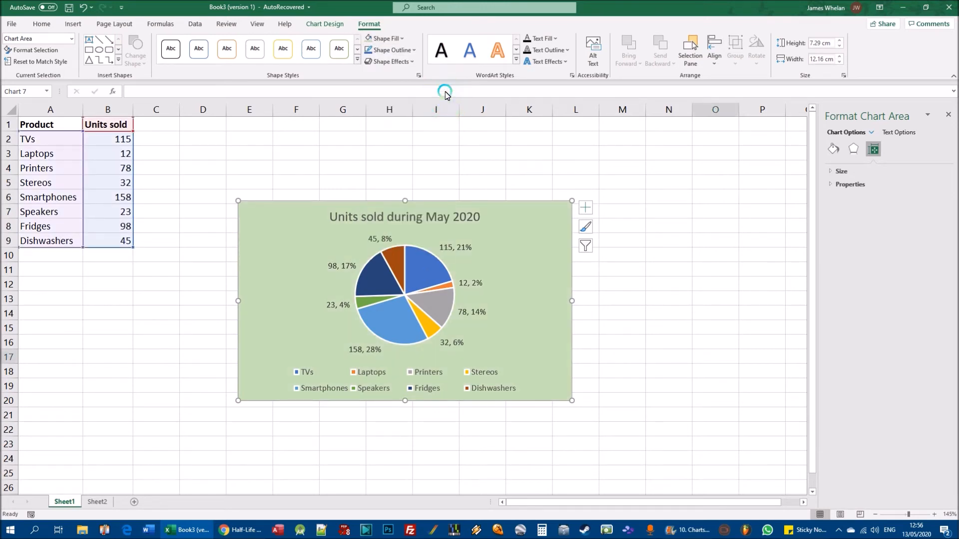
{"action": "left_click", "coordinate": [453, 111]}
- Enlarge the pie chart to about 9.4 cm high by 15 cm wide and move it up beside the data table, starting at row 1
{"action": "left_click", "coordinate": [555, 434]}
{"action": "left_click", "coordinate": [569, 394]}
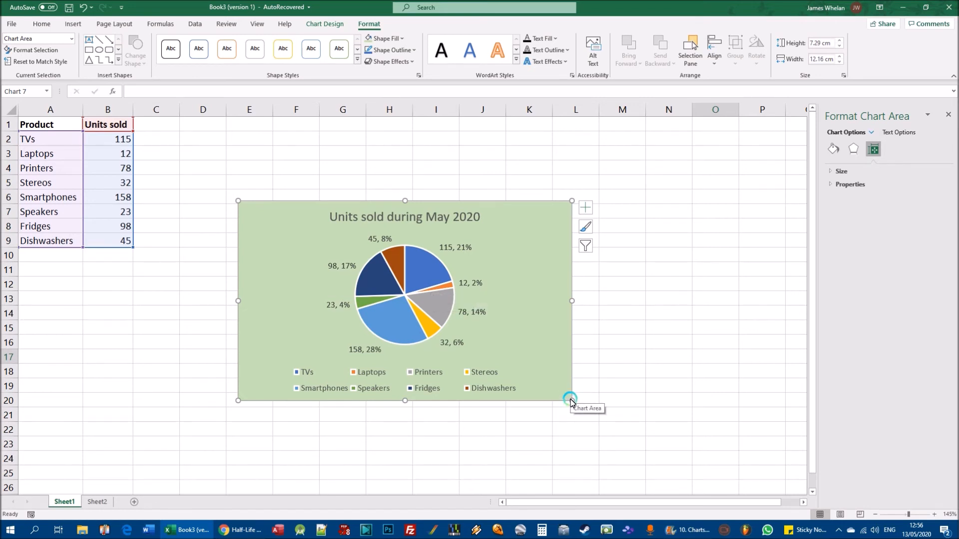
{"action": "left_click_drag", "start_coordinate": [570, 398], "coordinate": [646, 457]}
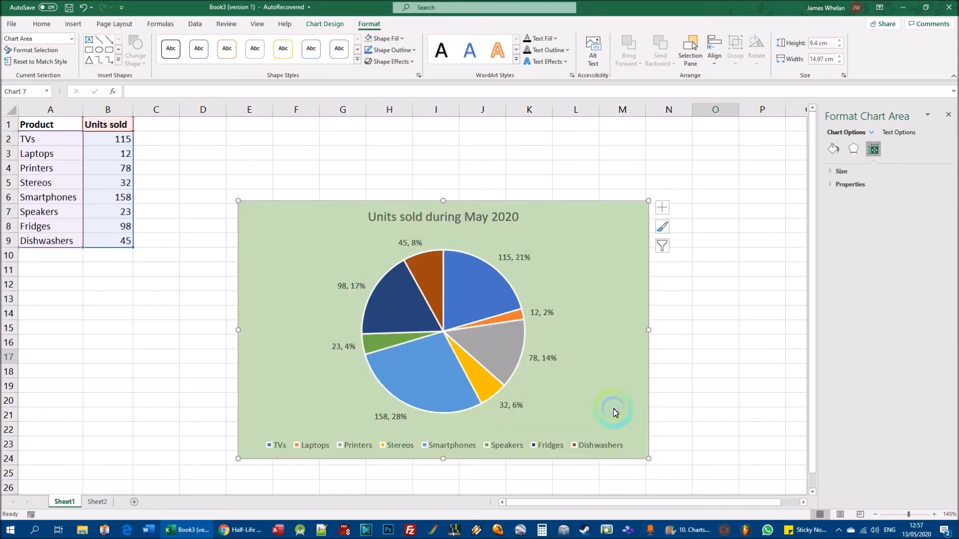
{"action": "left_click_drag", "start_coordinate": [553, 215], "coordinate": [498, 137]}
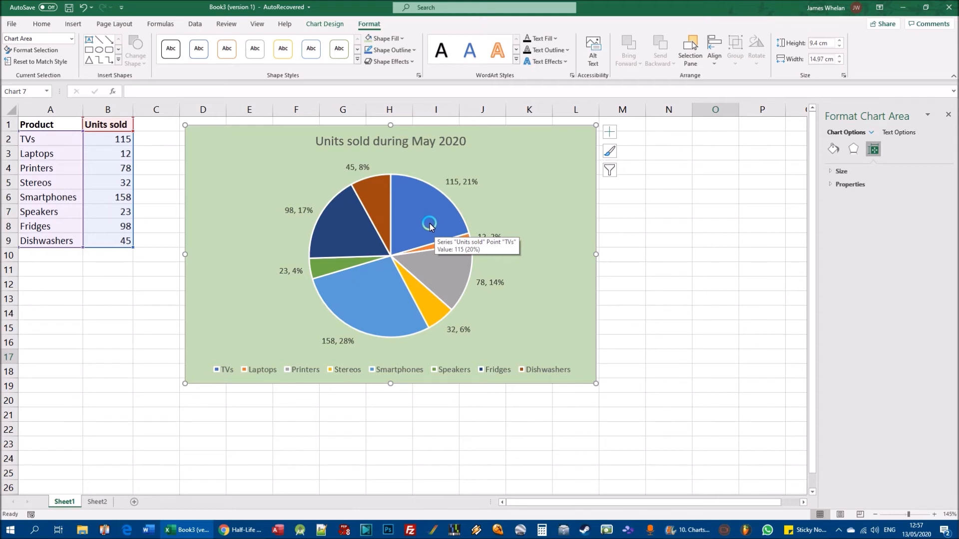
- Fill all slices of the pie chart with the dark blue-grey theme colour
{"action": "left_click", "coordinate": [376, 204]}
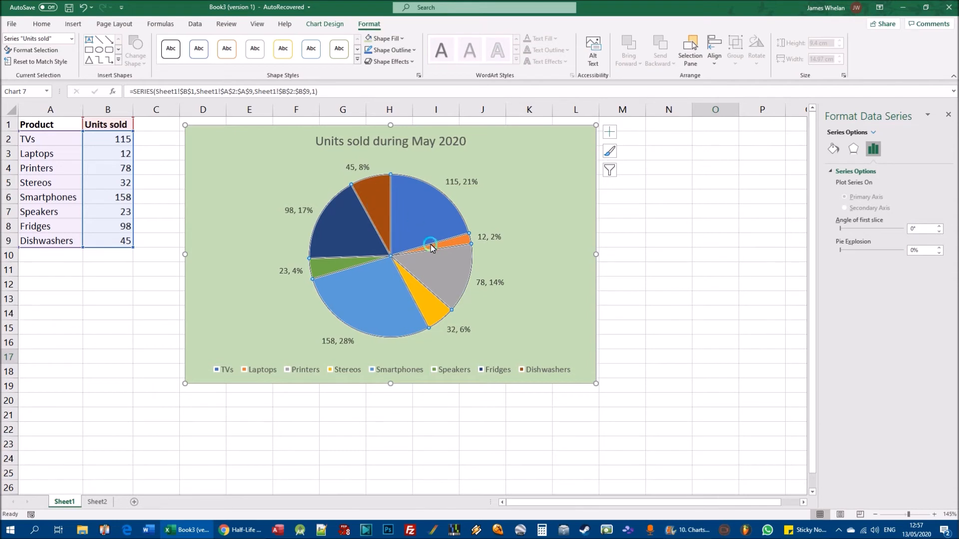
{"action": "mouse_move", "coordinate": [428, 241]}
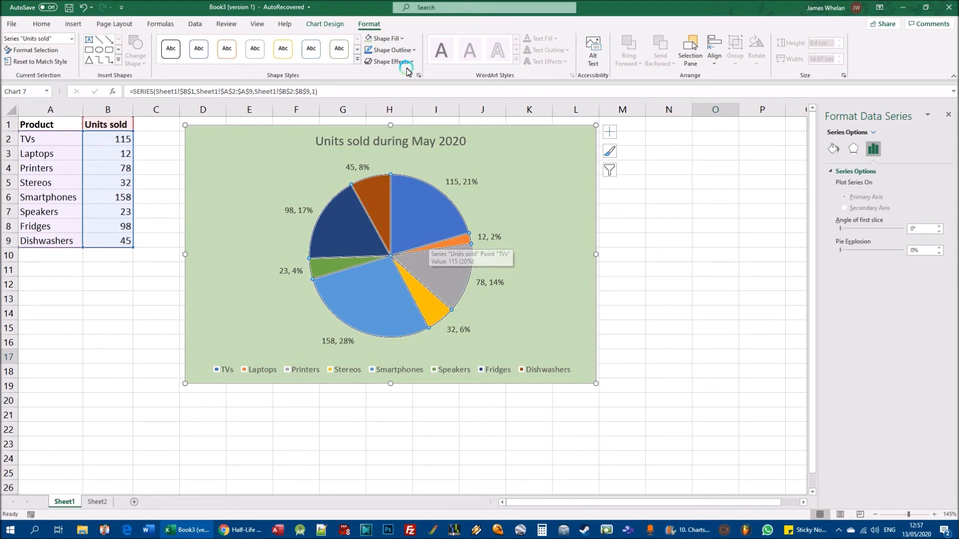
{"action": "left_click", "coordinate": [402, 39]}
{"action": "left_click", "coordinate": [395, 79]}
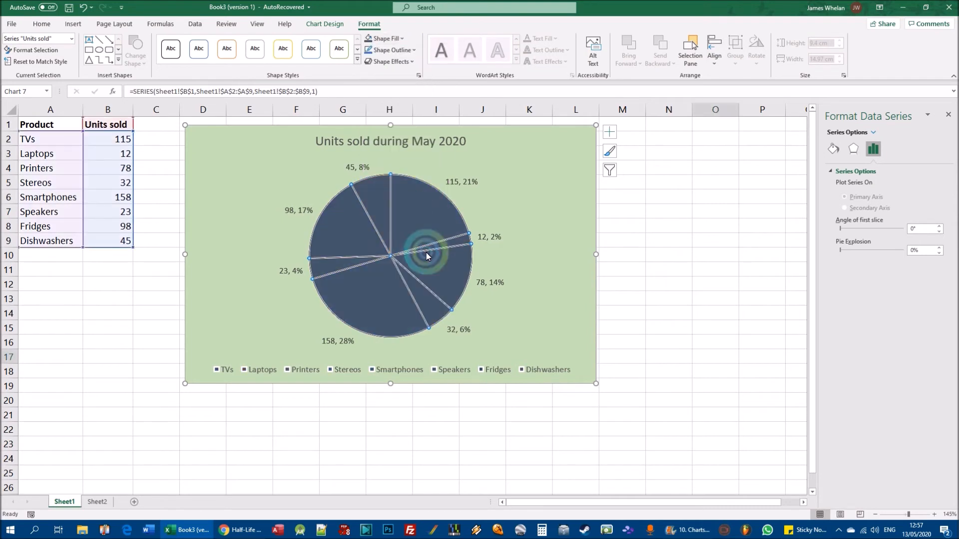
{"action": "mouse_move", "coordinate": [426, 254]}
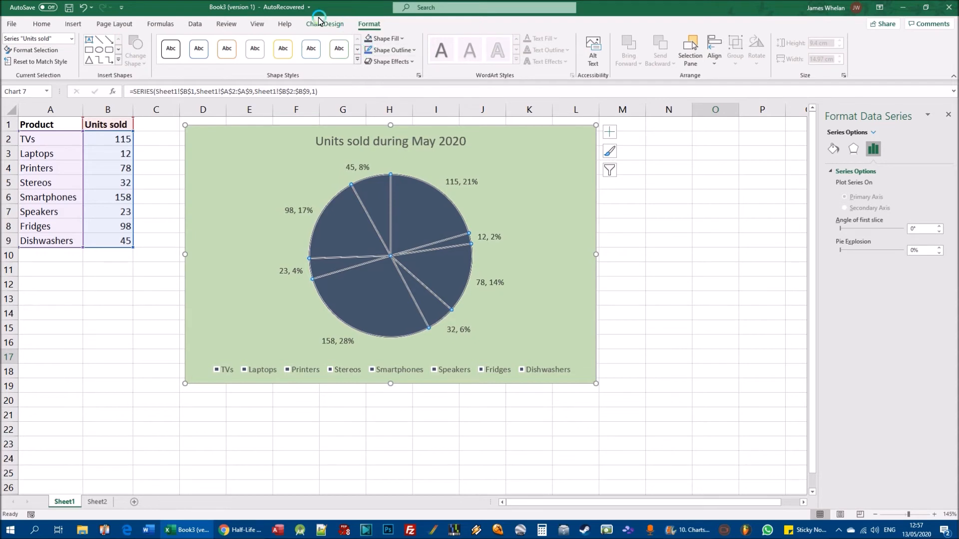
- Add the category names to the values and percentages in the pie chart's data labels
{"action": "left_click", "coordinate": [300, 26]}
{"action": "left_click", "coordinate": [16, 52]}
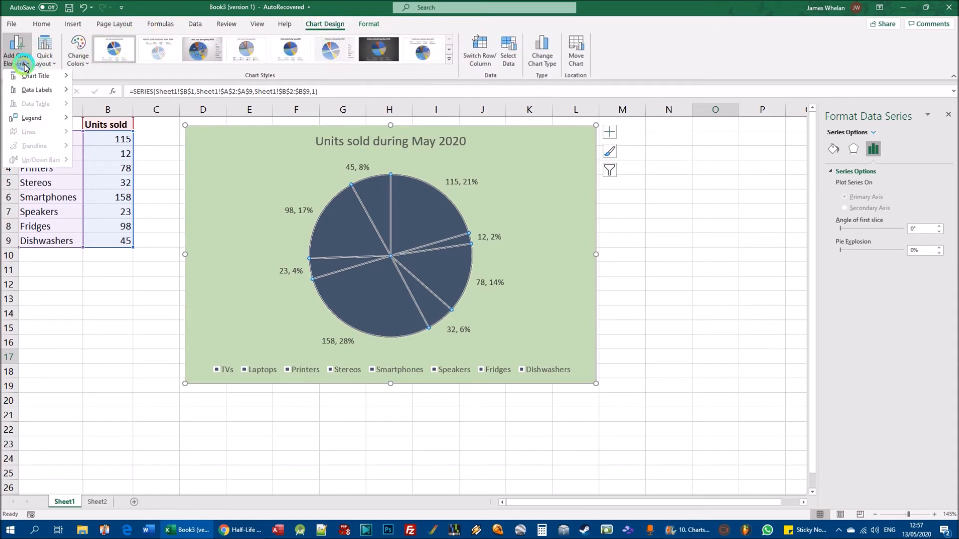
{"action": "left_click", "coordinate": [29, 95]}
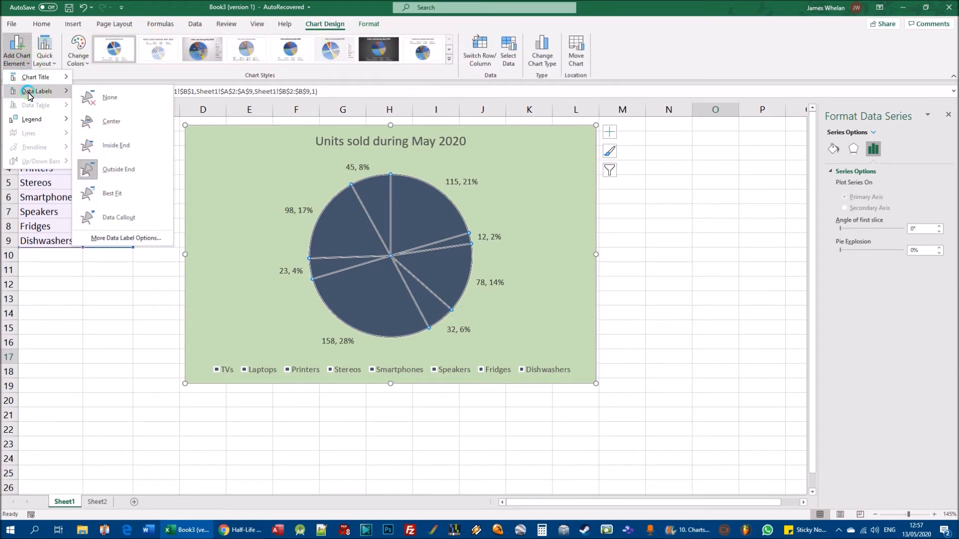
{"action": "left_click", "coordinate": [141, 238]}
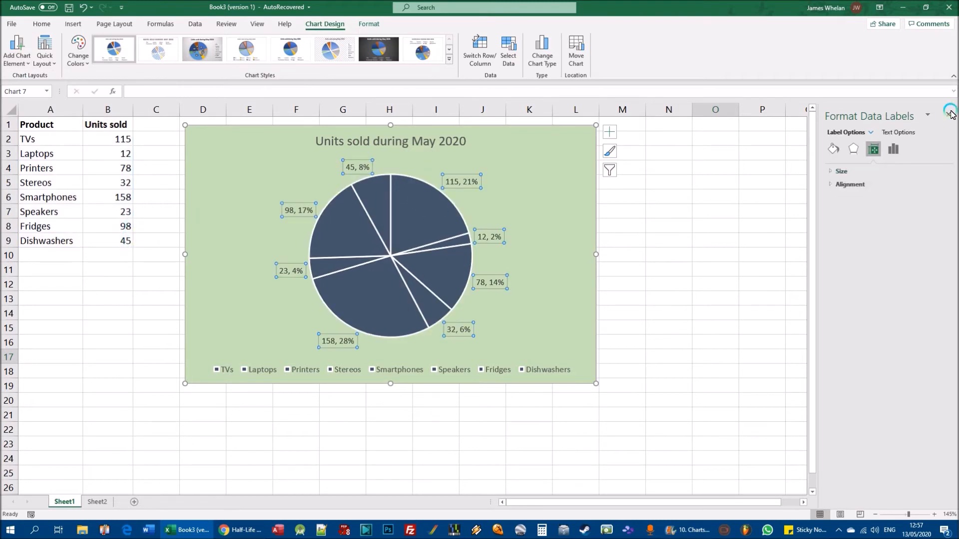
{"action": "left_click", "coordinate": [898, 132]}
{"action": "left_click", "coordinate": [851, 133]}
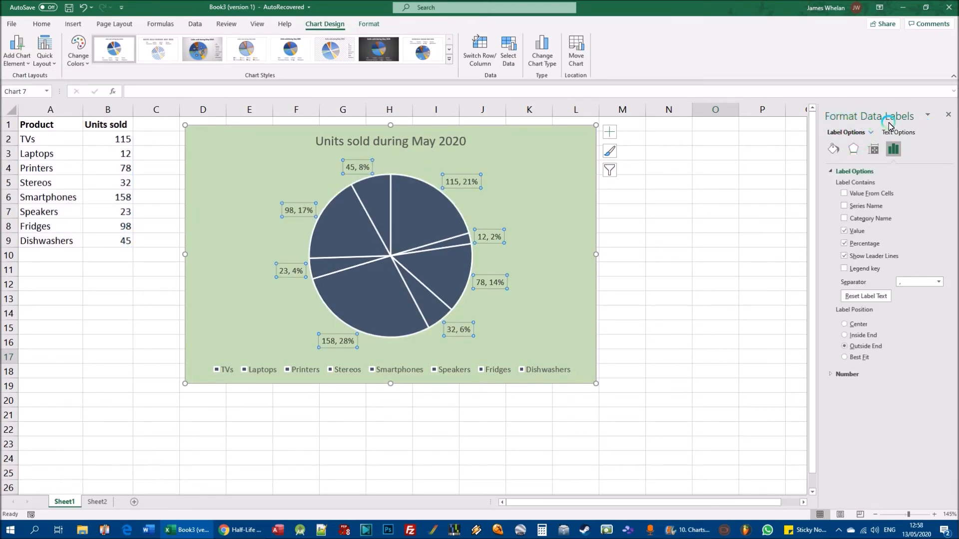
{"action": "left_click", "coordinate": [845, 218]}
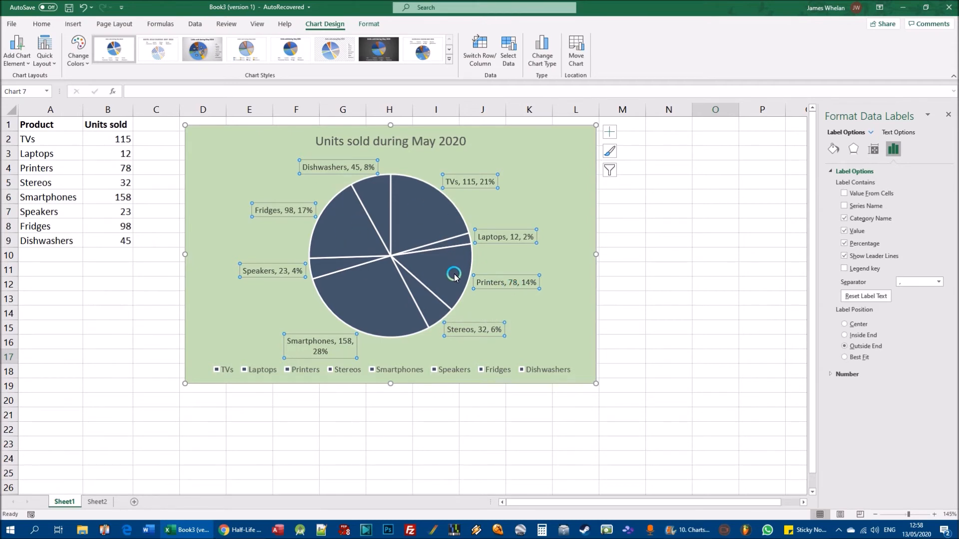
- Fill only the TVs slice of the pie chart with the standard red colour
{"action": "left_click", "coordinate": [426, 216]}
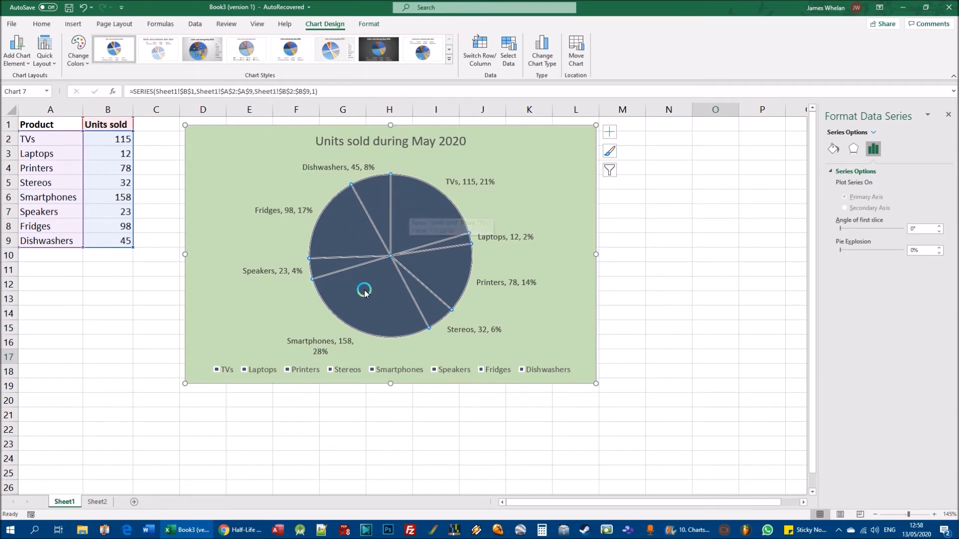
{"action": "left_click", "coordinate": [429, 215]}
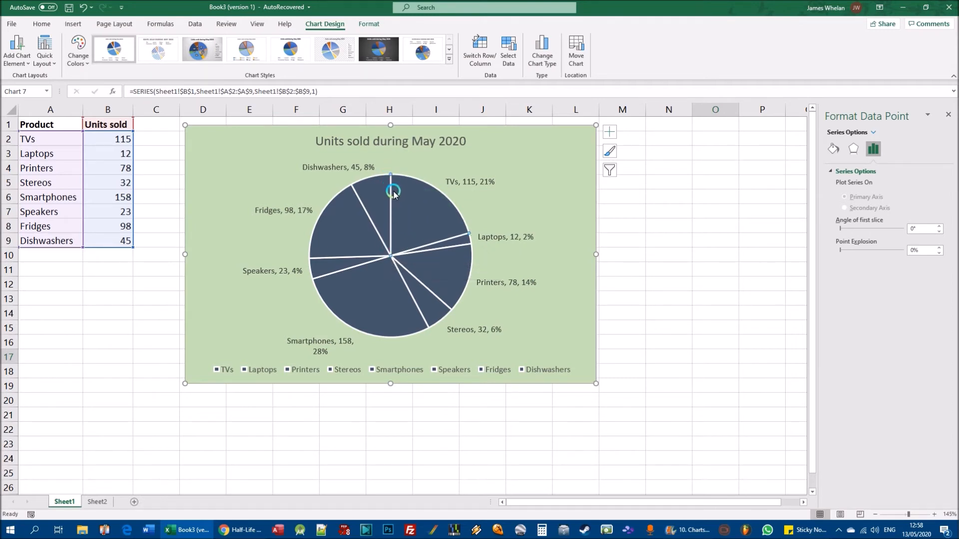
{"action": "left_click", "coordinate": [368, 23]}
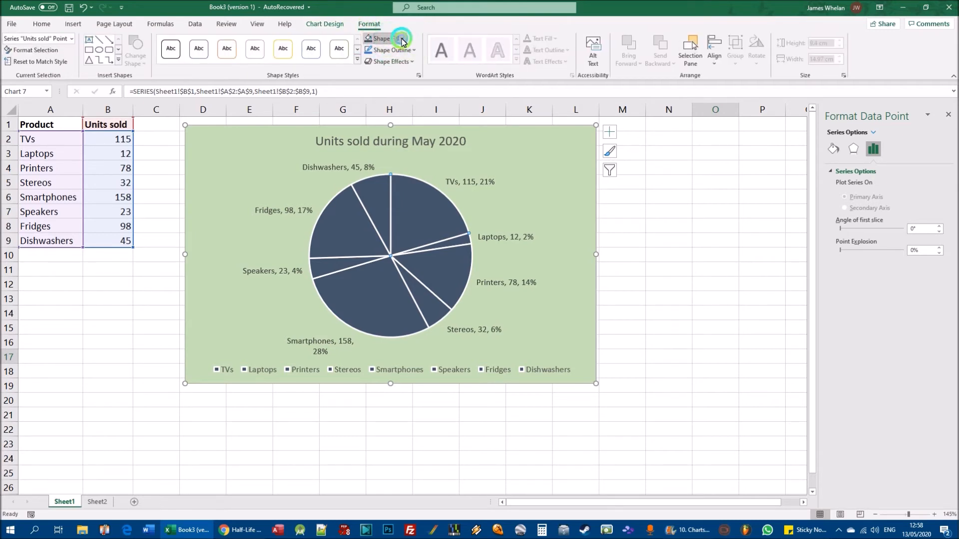
{"action": "left_click", "coordinate": [398, 40]}
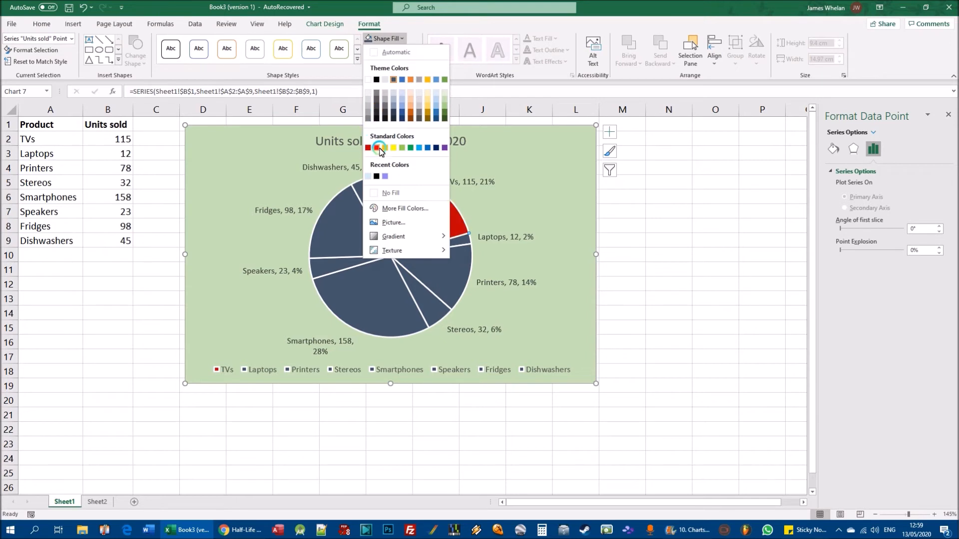
{"action": "left_click", "coordinate": [376, 147]}
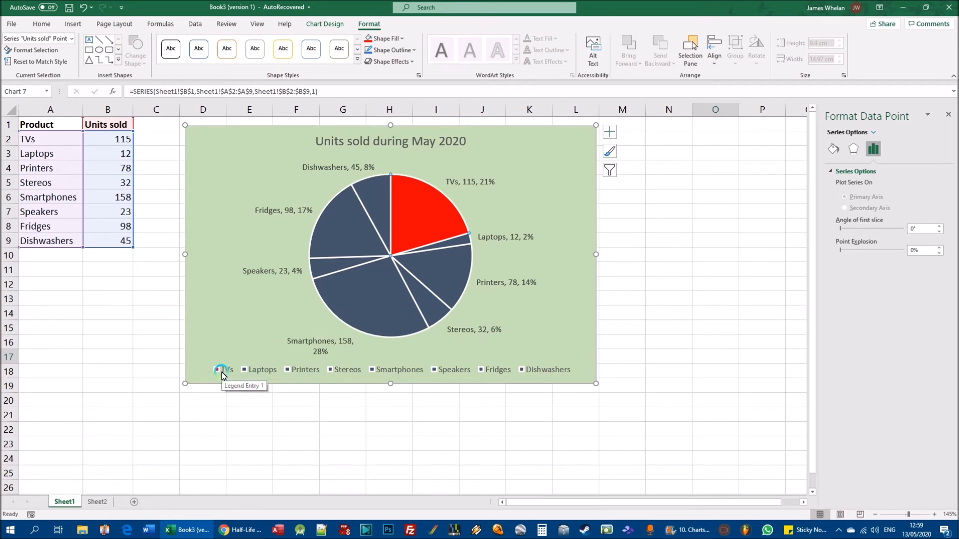
- Fill only the Smartphones slice of the pie chart with a dark gold theme colour
{"action": "left_click", "coordinate": [371, 301]}
{"action": "left_click", "coordinate": [466, 278]}
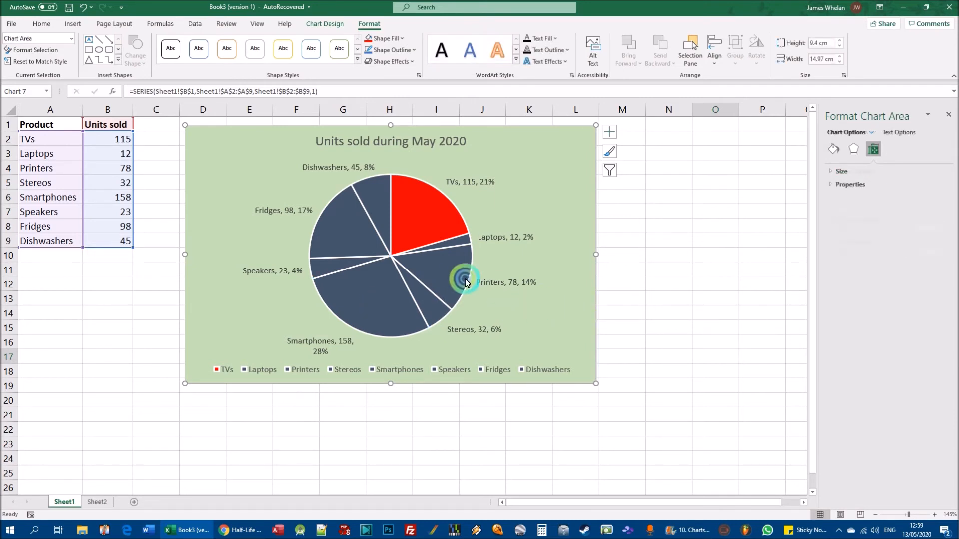
{"action": "left_click", "coordinate": [382, 281]}
{"action": "left_click", "coordinate": [363, 295]}
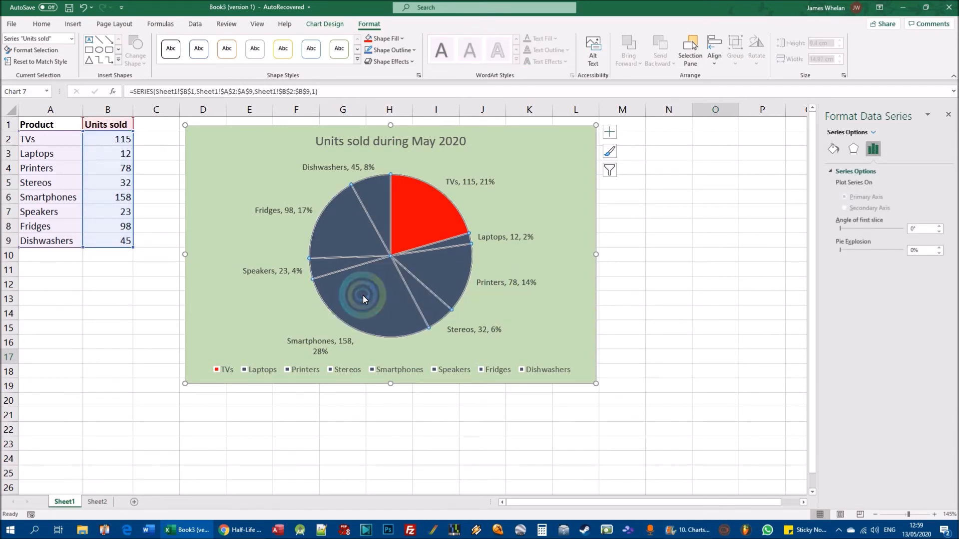
{"action": "left_click", "coordinate": [376, 296]}
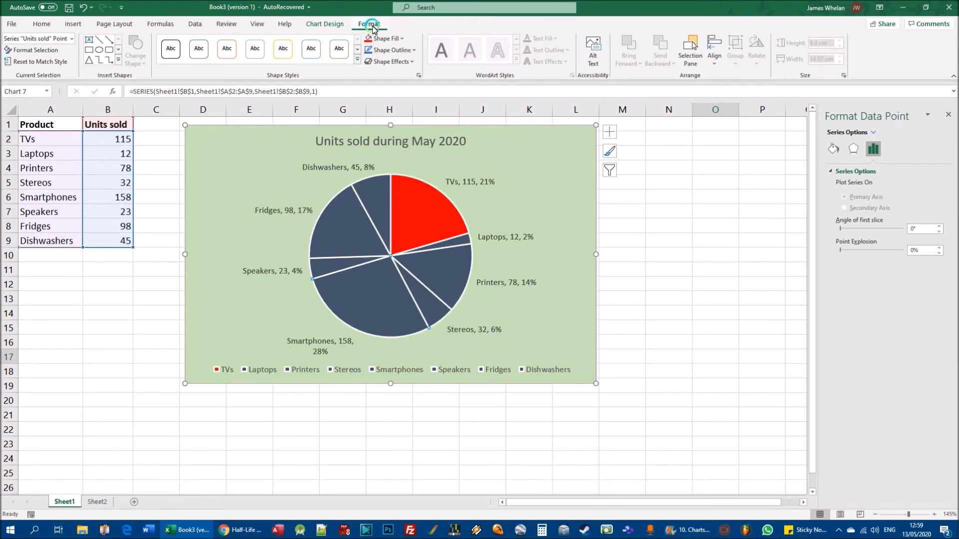
{"action": "left_click", "coordinate": [400, 37]}
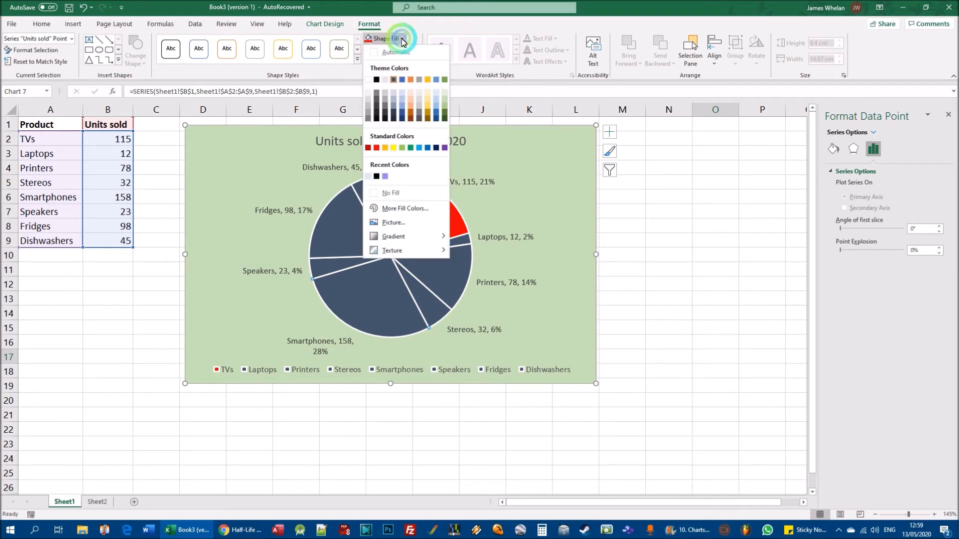
{"action": "left_click", "coordinate": [427, 114]}
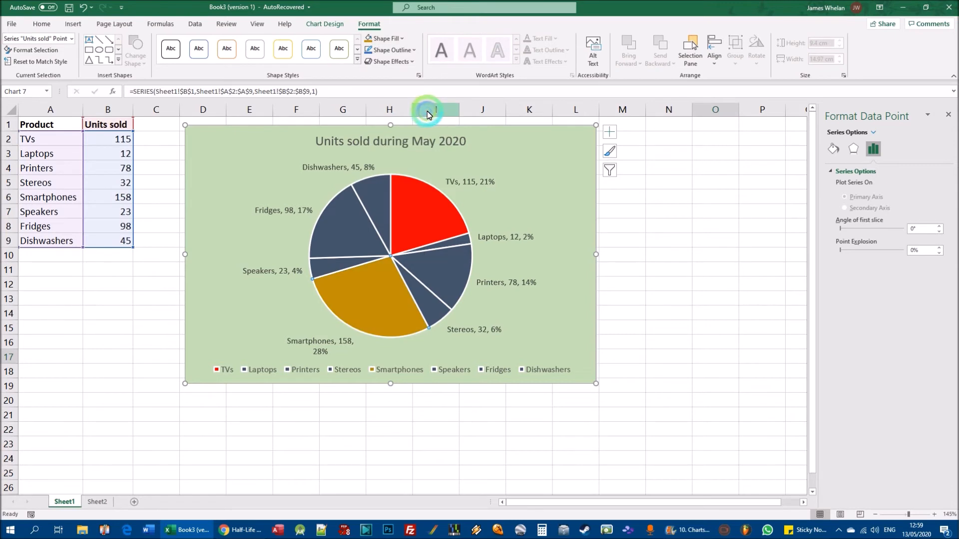
- Delete the legend from the pie chart
{"action": "left_click", "coordinate": [412, 293]}
{"action": "left_click", "coordinate": [379, 371]}
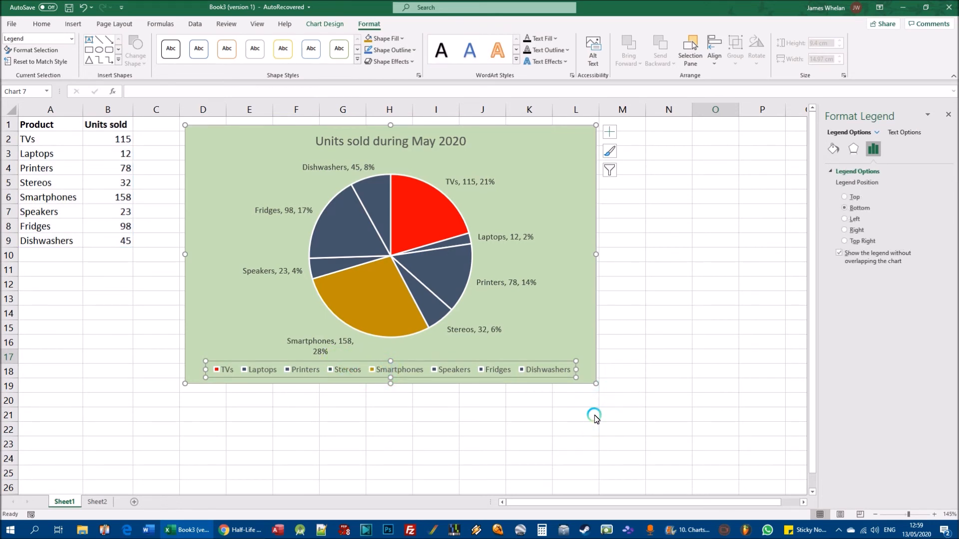
{"action": "key", "text": "Delete"}
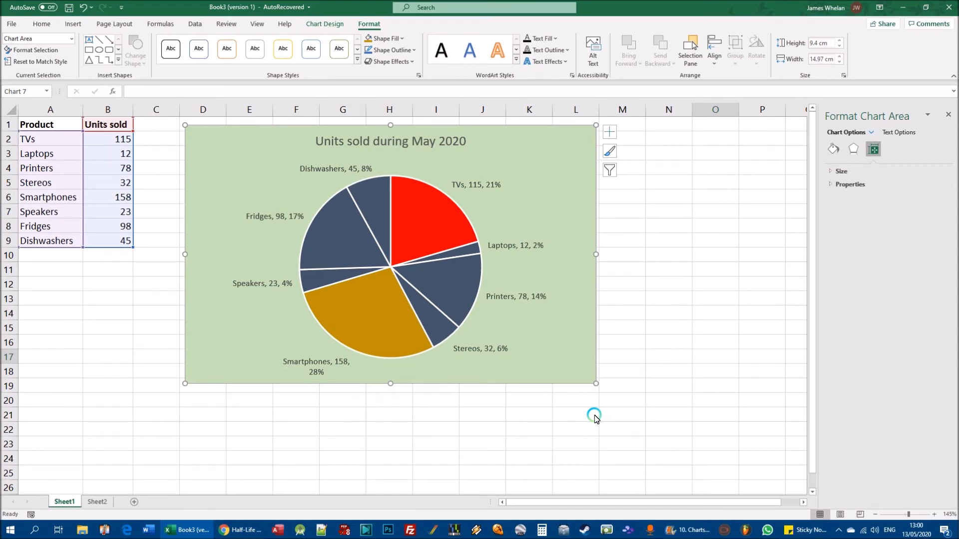
- Undo the pie chart's legend deletion and apply the dark grey gradient chart style with white text
{"action": "key", "text": "ctrl+z"}
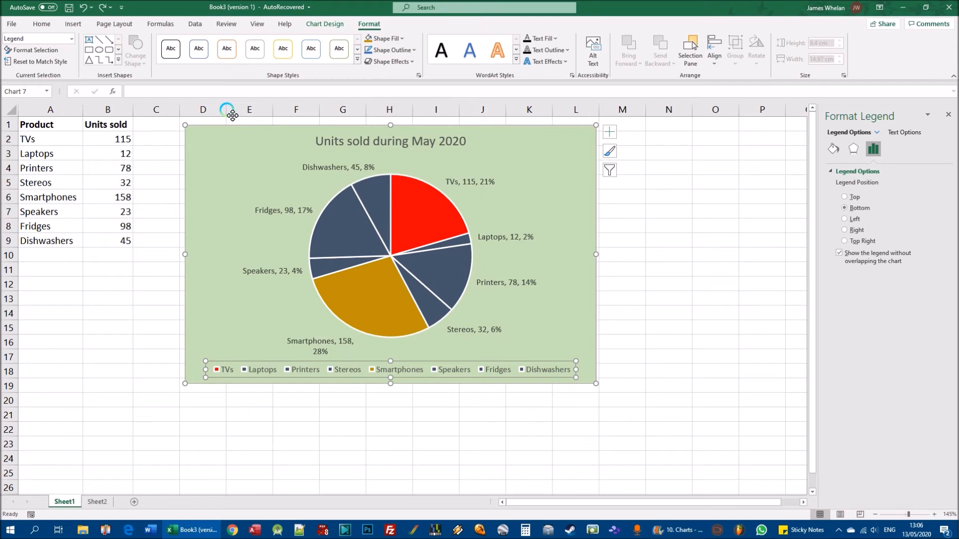
{"action": "left_click", "coordinate": [198, 134]}
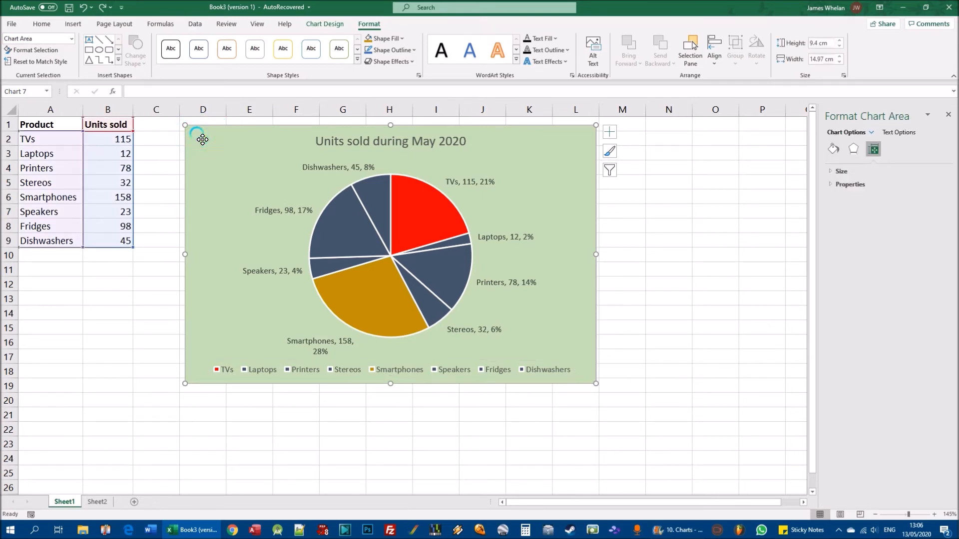
{"action": "left_click", "coordinate": [337, 24]}
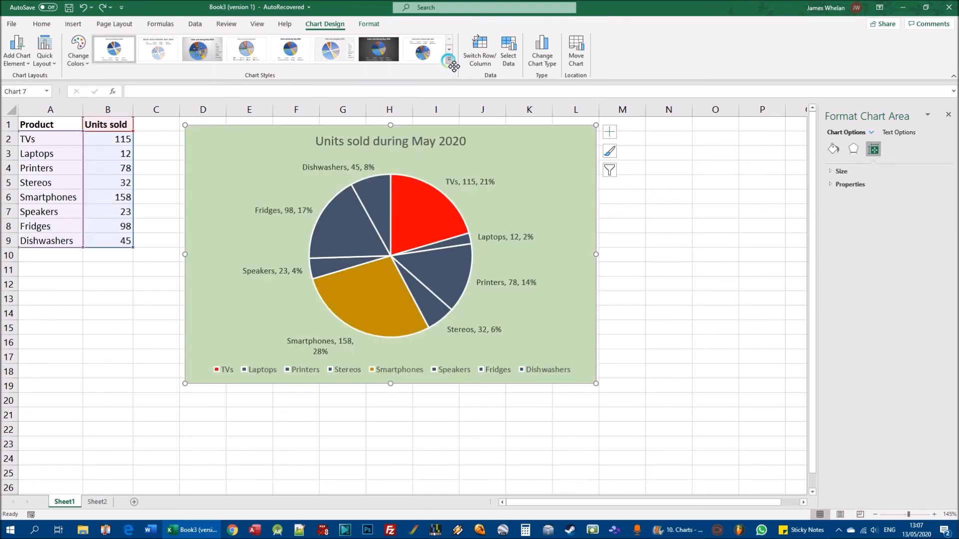
{"action": "left_click", "coordinate": [449, 59]}
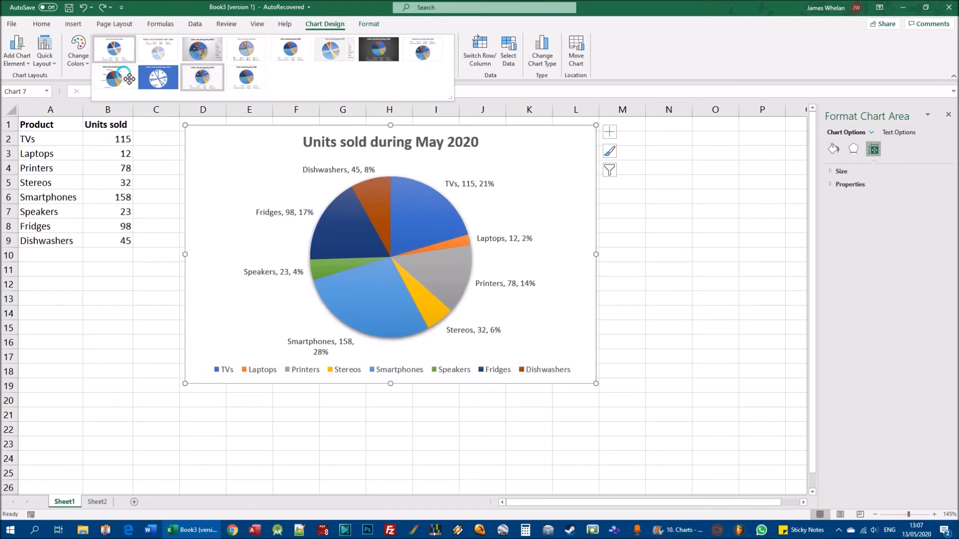
{"action": "left_click", "coordinate": [387, 57]}
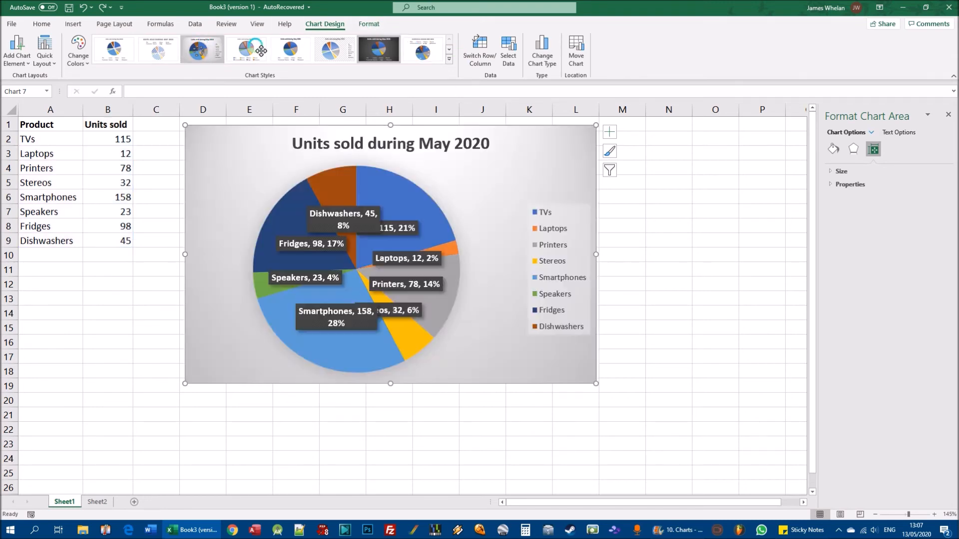
{"action": "left_click", "coordinate": [198, 49]}
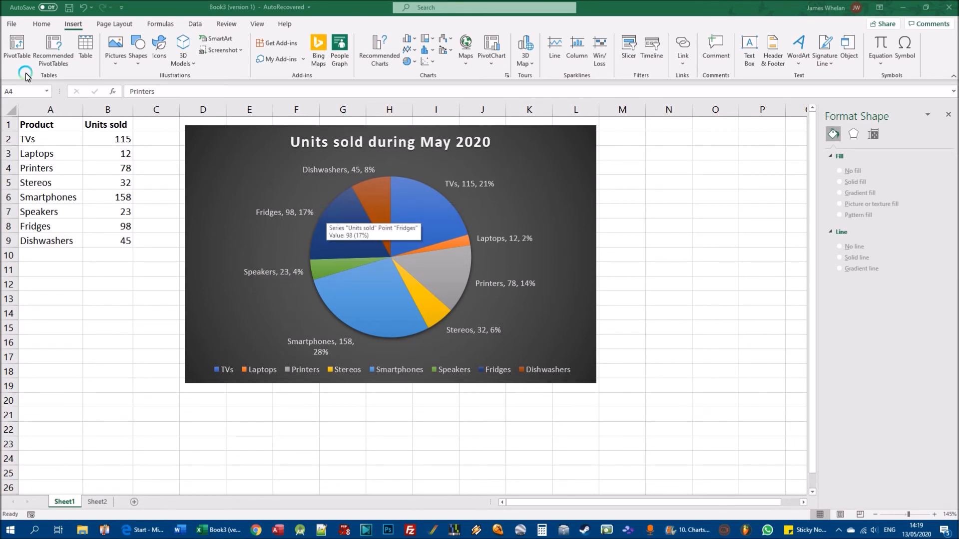
- Switch from the product table to Sheet2 and examine its Date and Sales columns
{"action": "left_click_drag", "start_coordinate": [55, 126], "coordinate": [118, 242]}
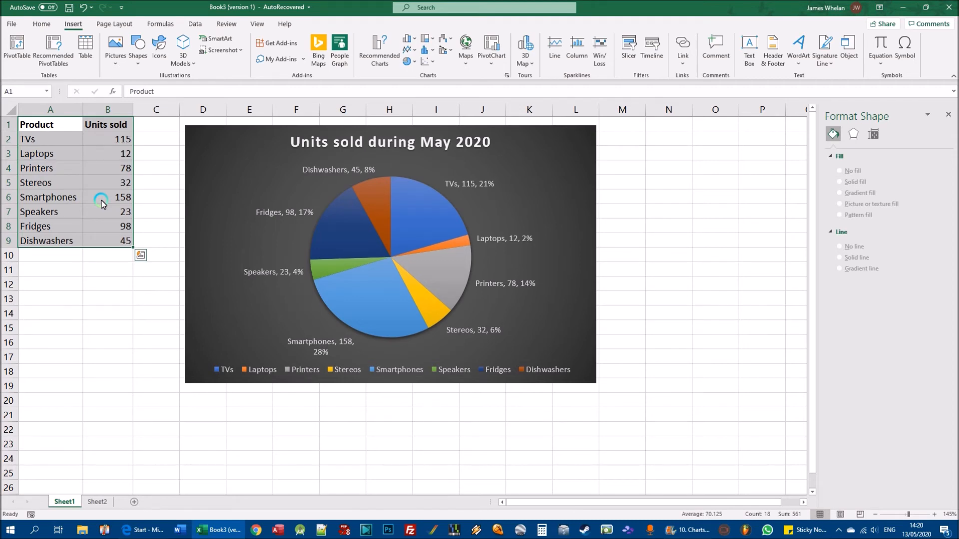
{"action": "left_click", "coordinate": [96, 503]}
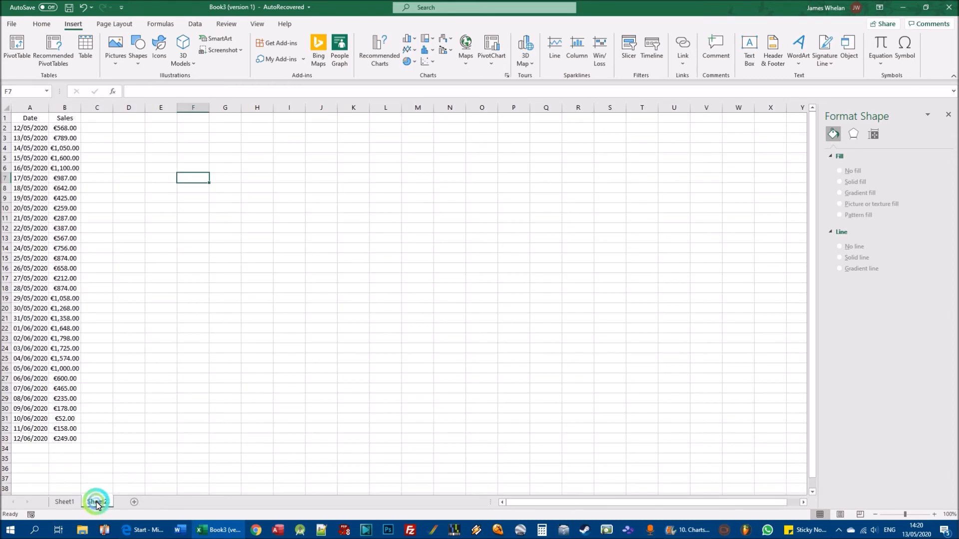
{"action": "left_click_drag", "start_coordinate": [34, 121], "coordinate": [57, 120]}
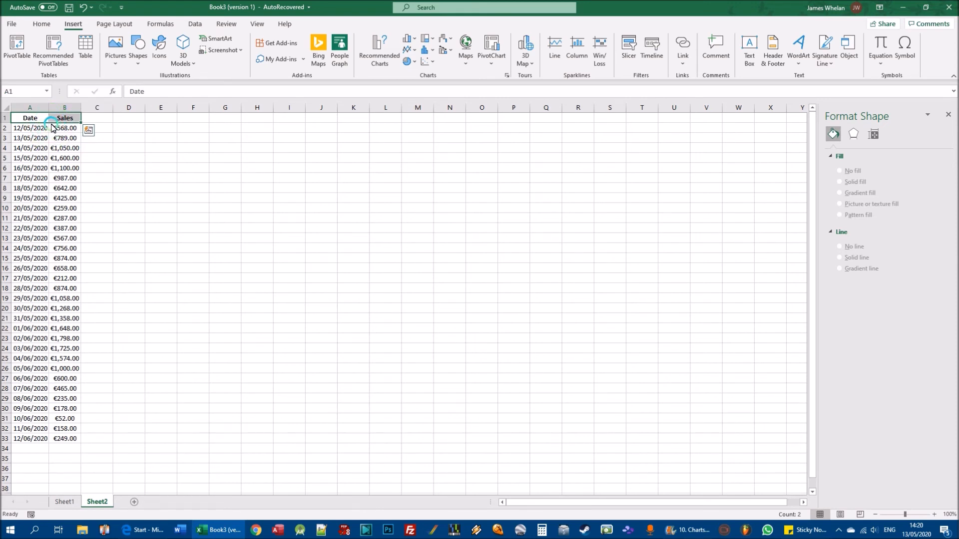
{"action": "left_click", "coordinate": [28, 119]}
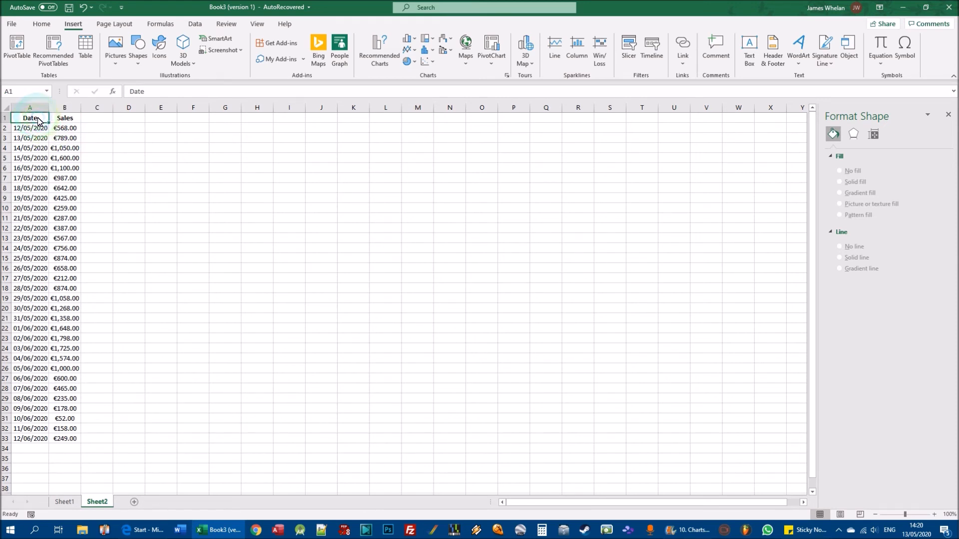
{"action": "left_click", "coordinate": [32, 128]}
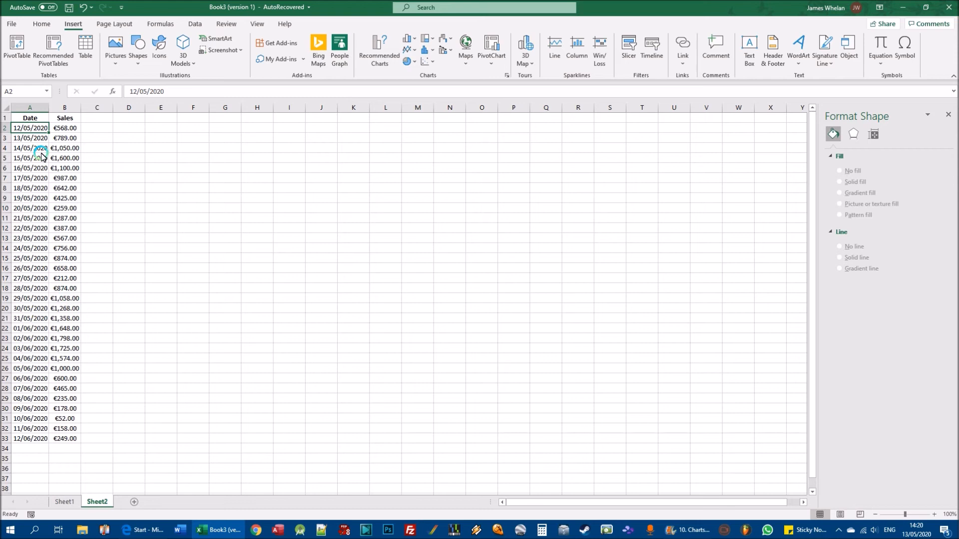
- Insert a 2-D clustered column chart from the dates and sales in A1:B33 on Sheet2
{"action": "left_click_drag", "start_coordinate": [27, 118], "coordinate": [68, 441]}
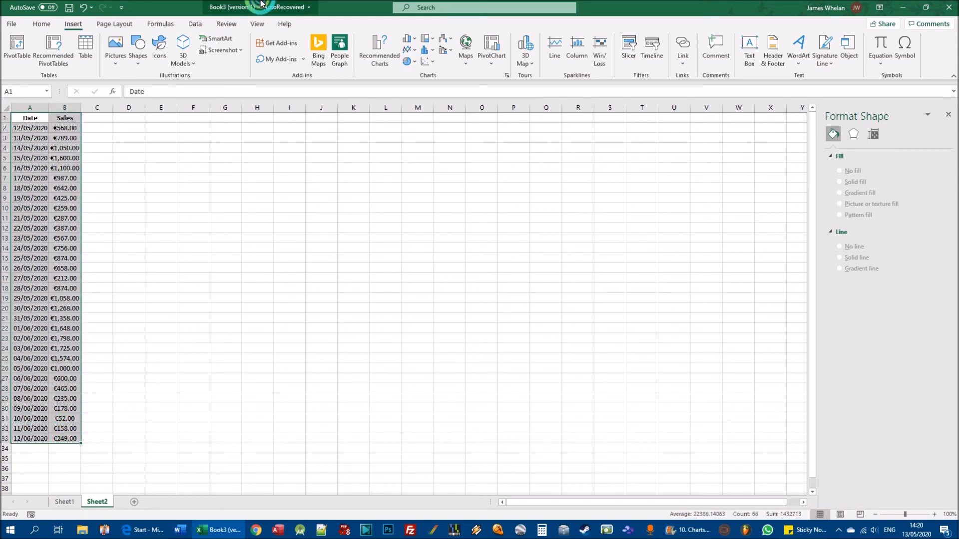
{"action": "left_click", "coordinate": [409, 39]}
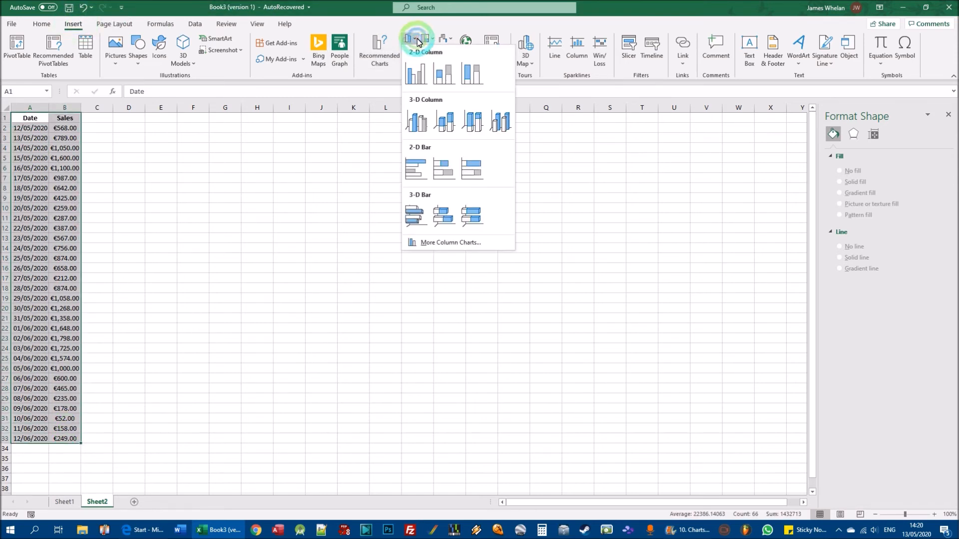
{"action": "left_click", "coordinate": [410, 75]}
- Enlarge the sales column chart and move it closer to the data, spanning about columns E to T
{"action": "left_click_drag", "start_coordinate": [528, 376], "coordinate": [719, 405]}
{"action": "left_click_drag", "start_coordinate": [436, 241], "coordinate": [284, 184]}
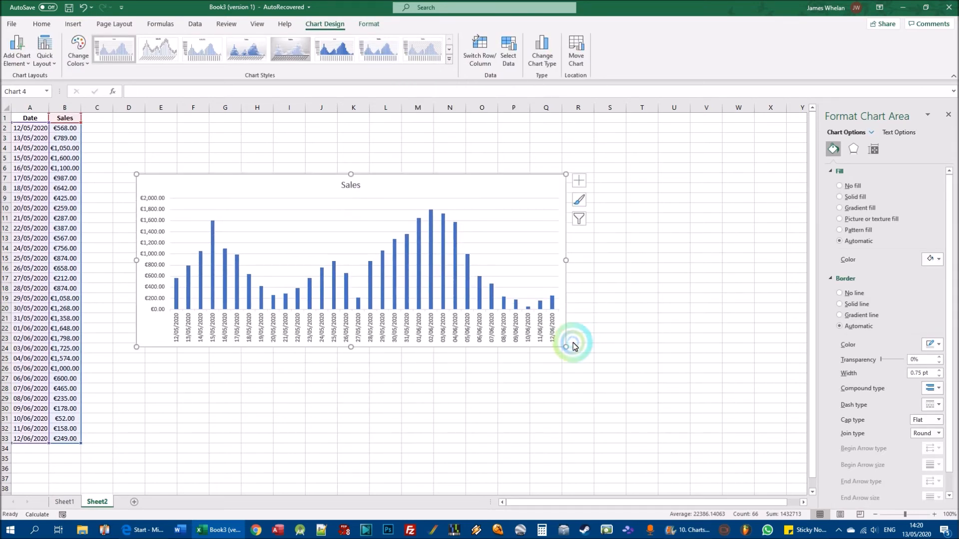
{"action": "left_click_drag", "start_coordinate": [566, 346], "coordinate": [667, 370]}
{"action": "left_click", "coordinate": [655, 358]}
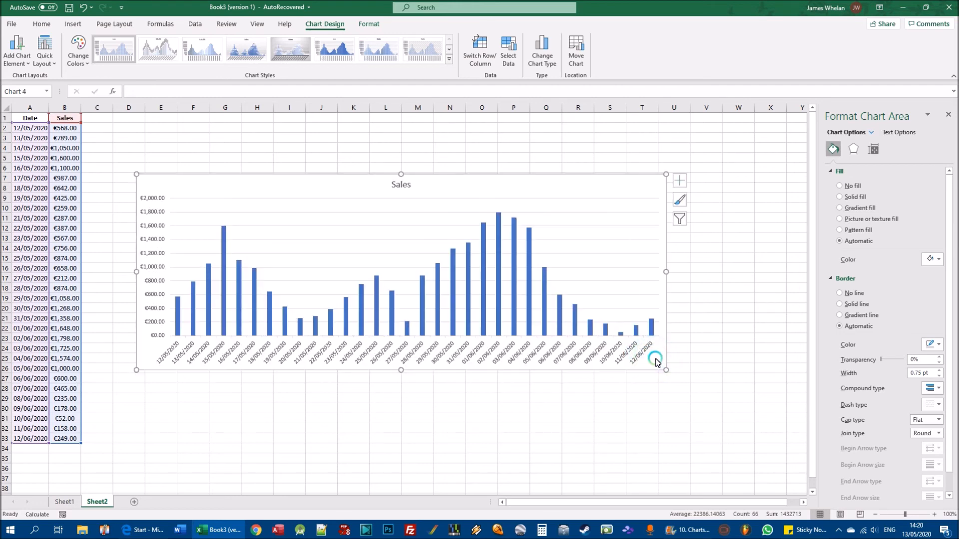
- Delete the sales column chart and insert a basic 2-D line chart from the same dates and sales
{"action": "left_click", "coordinate": [254, 188]}
{"action": "key", "text": "Delete"}
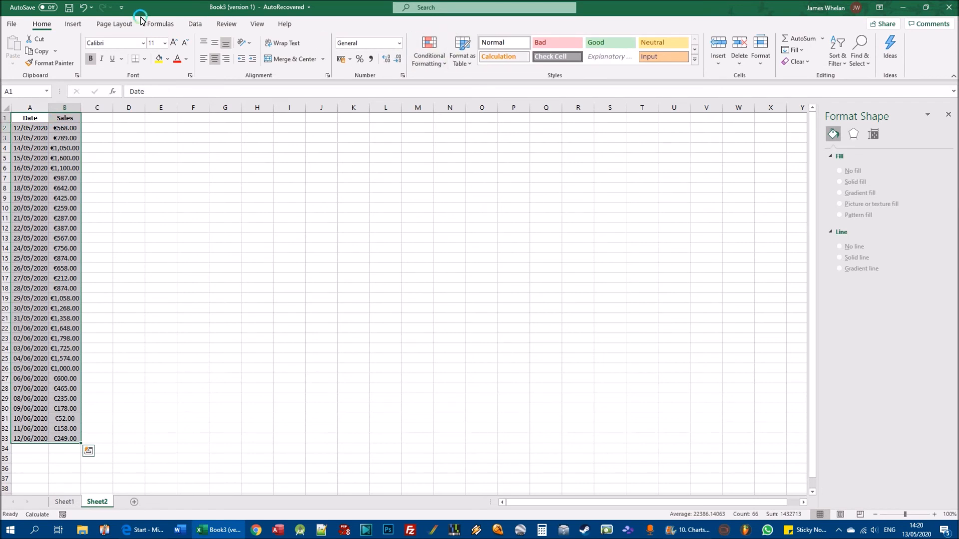
{"action": "left_click", "coordinate": [76, 25]}
{"action": "left_click", "coordinate": [409, 50]}
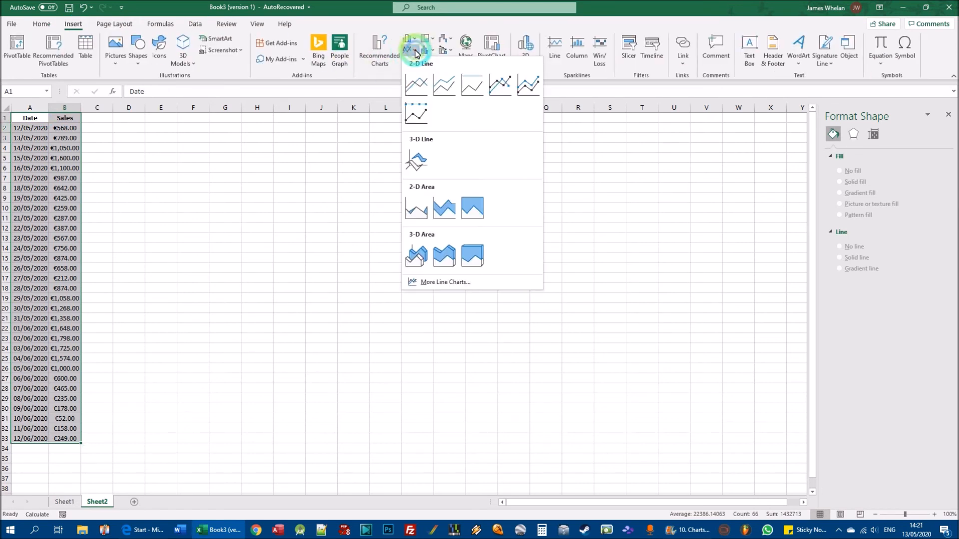
{"action": "left_click", "coordinate": [419, 83]}
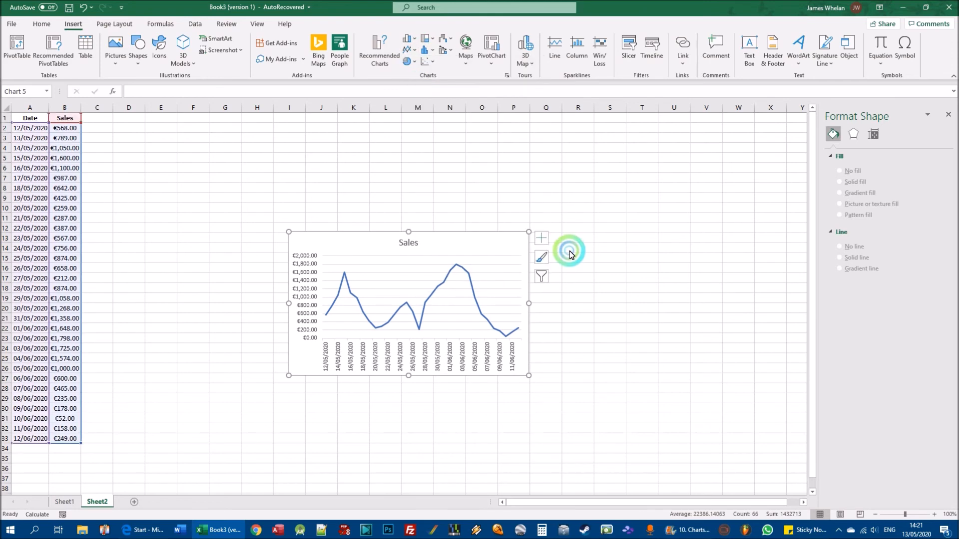
- Widen the sales line chart and move it closer to the data, spanning about columns F to T
{"action": "left_click", "coordinate": [529, 377]}
{"action": "left_click_drag", "start_coordinate": [607, 377], "coordinate": [710, 378]}
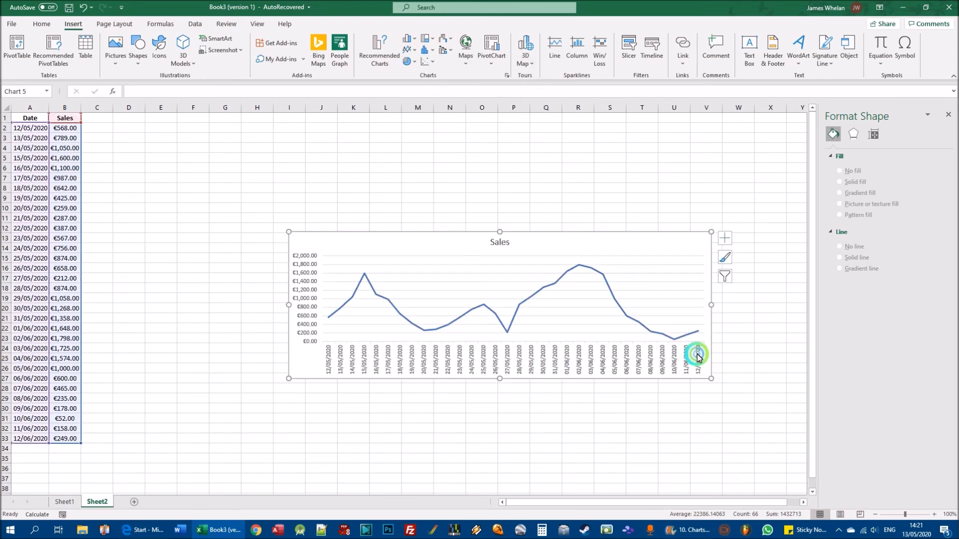
{"action": "left_click_drag", "start_coordinate": [462, 245], "coordinate": [345, 201]}
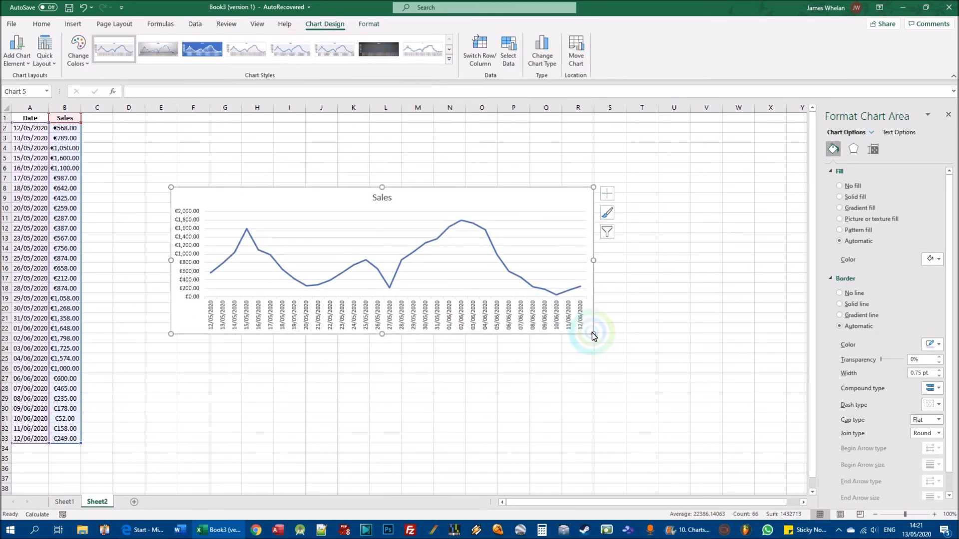
{"action": "left_click_drag", "start_coordinate": [593, 334], "coordinate": [642, 340]}
{"action": "left_click", "coordinate": [215, 276]}
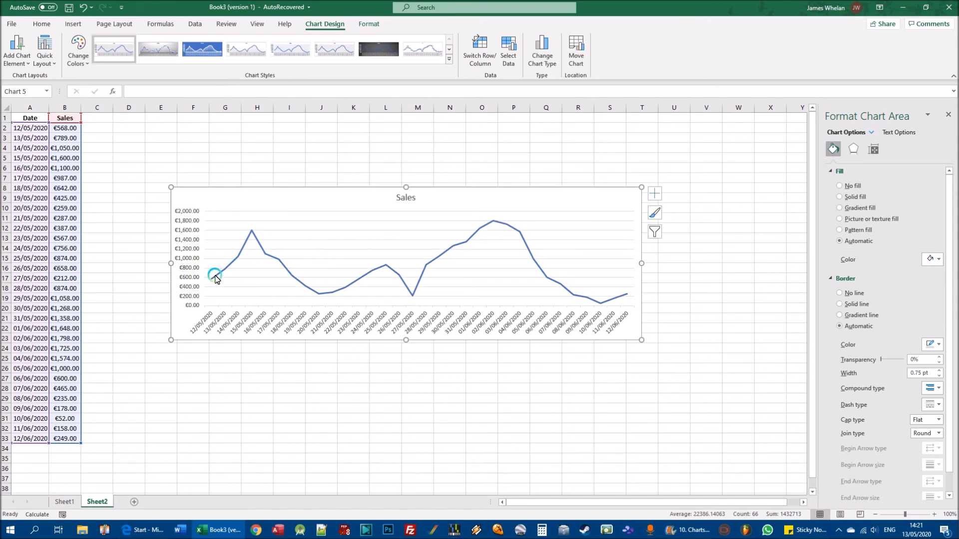
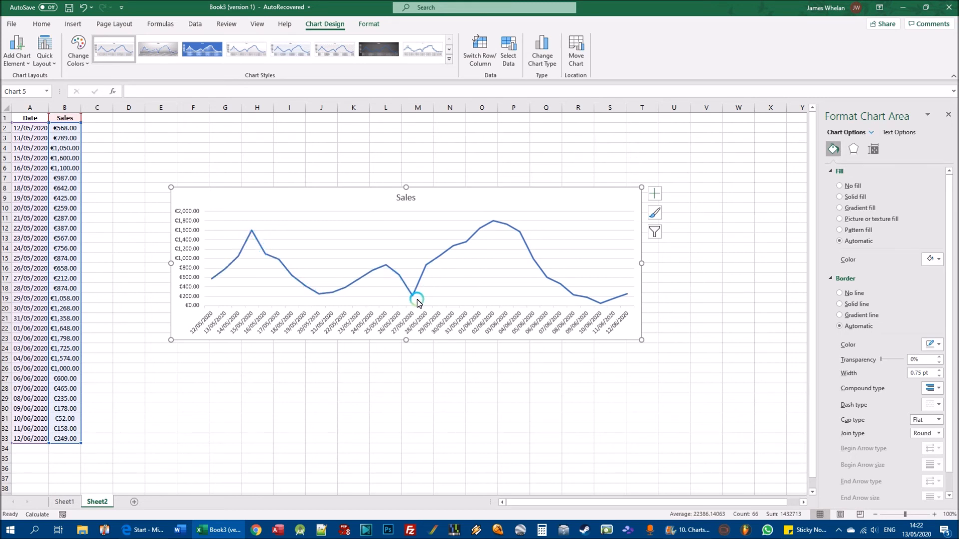
- Delete the sales line chart on Sheet2 and insert a new basic 2-D line chart from the same dates and sales
{"action": "mouse_move", "coordinate": [412, 297]}
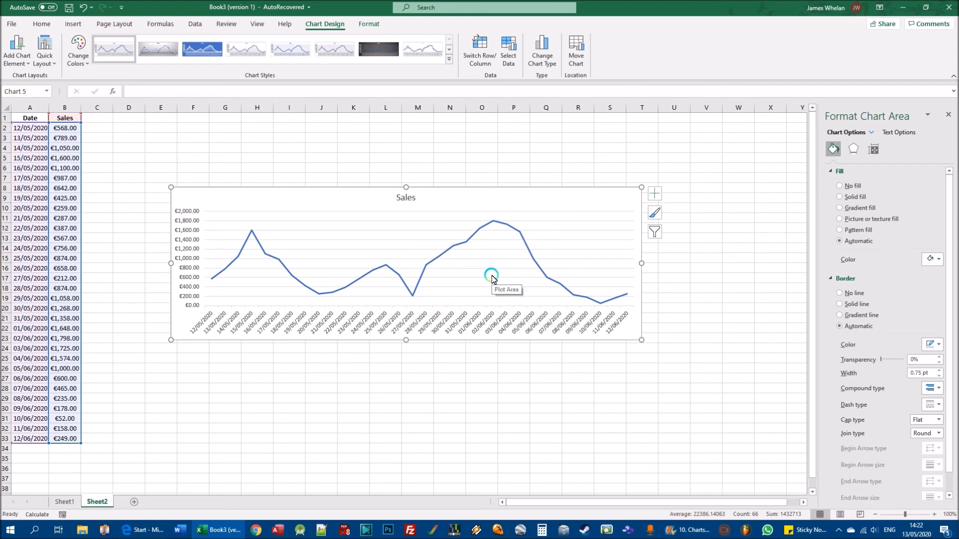
{"action": "left_click", "coordinate": [558, 219]}
{"action": "key", "text": "Delete"}
{"action": "left_click", "coordinate": [417, 41]}
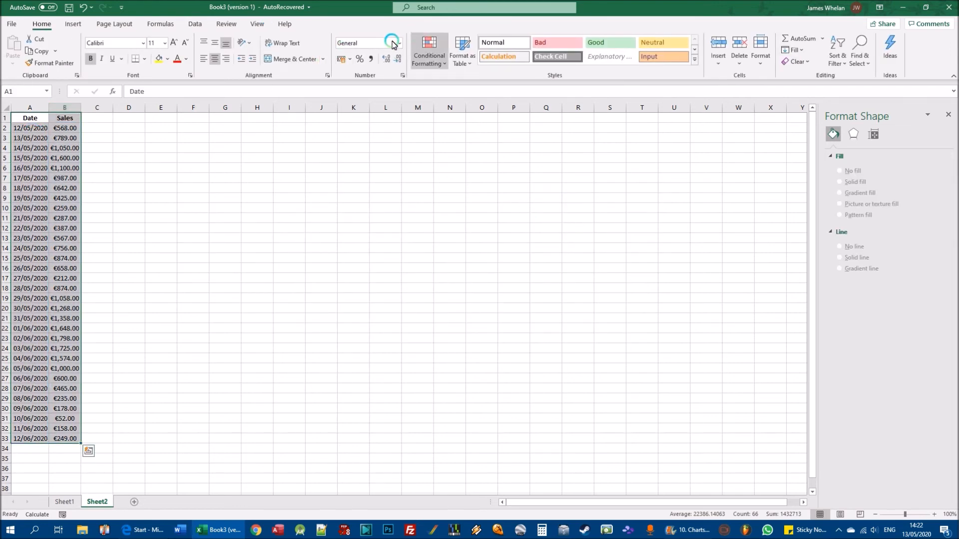
{"action": "left_click", "coordinate": [73, 24]}
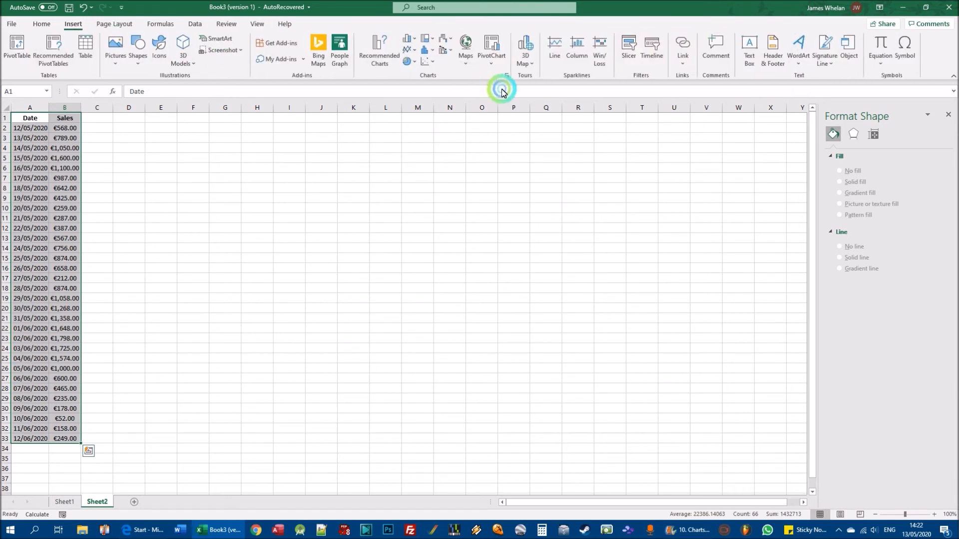
{"action": "left_click", "coordinate": [410, 50]}
{"action": "left_click", "coordinate": [413, 86]}
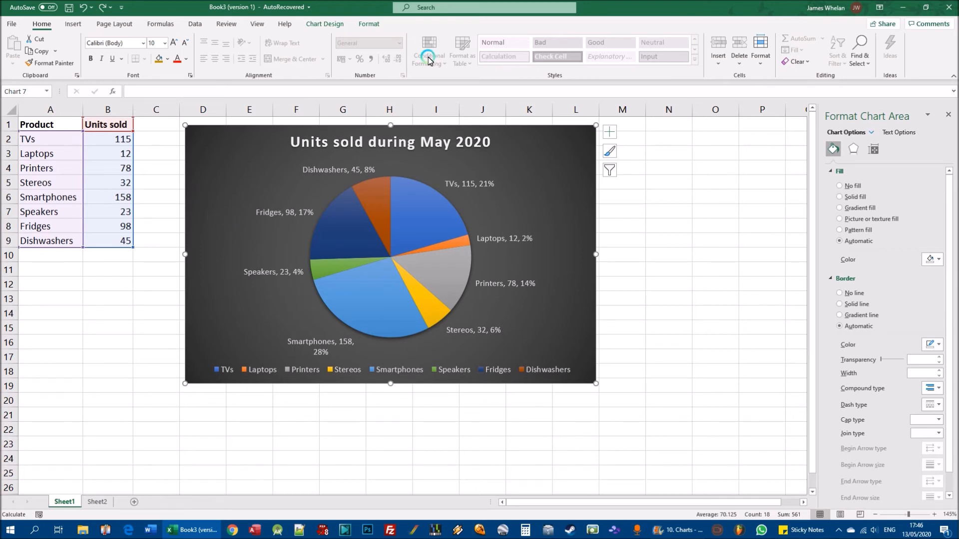
- Replace the pie chart on Sheet1 with a basic 2-D line chart of the units sold per product and move it up
{"action": "left_click", "coordinate": [537, 133]}
{"action": "key", "text": "Delete"}
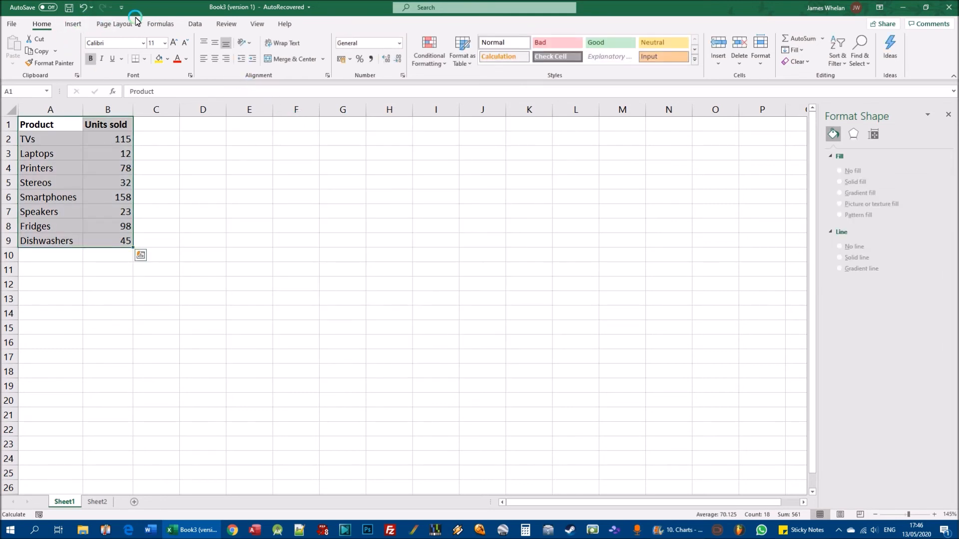
{"action": "left_click", "coordinate": [73, 23]}
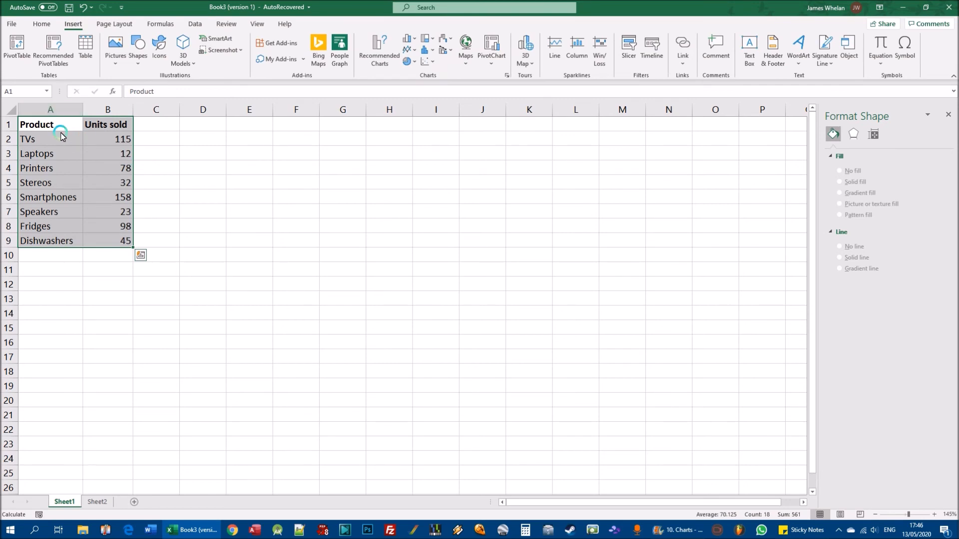
{"action": "left_click", "coordinate": [415, 53]}
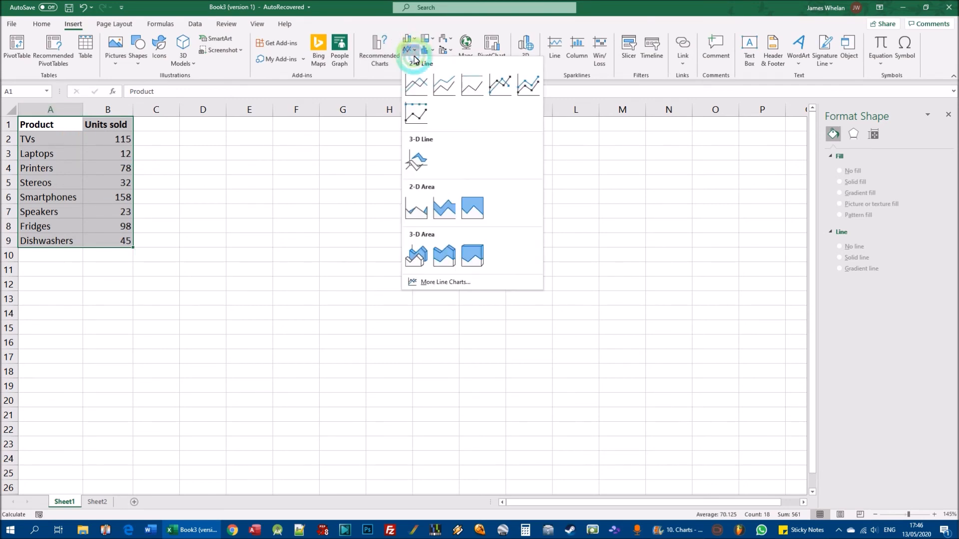
{"action": "left_click", "coordinate": [417, 85]}
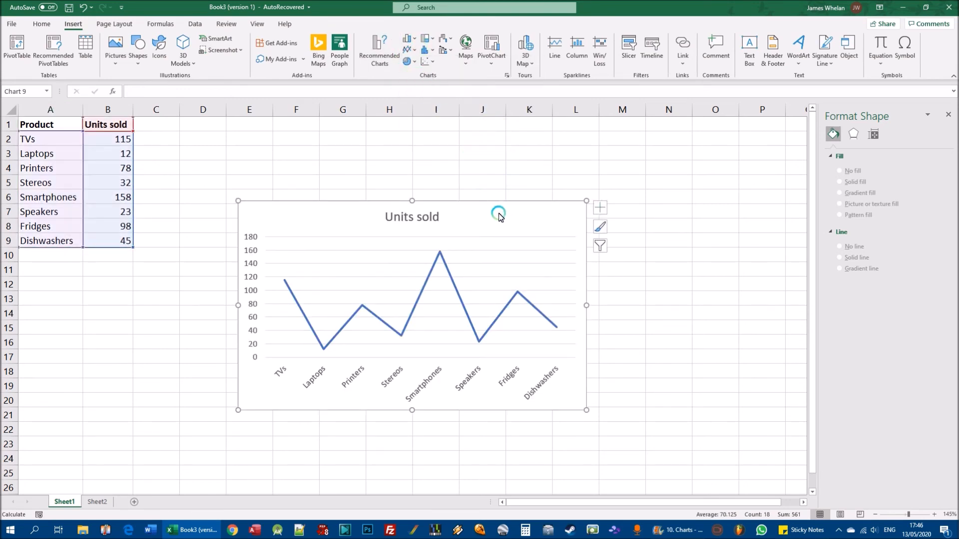
{"action": "left_click_drag", "start_coordinate": [497, 210], "coordinate": [478, 157]}
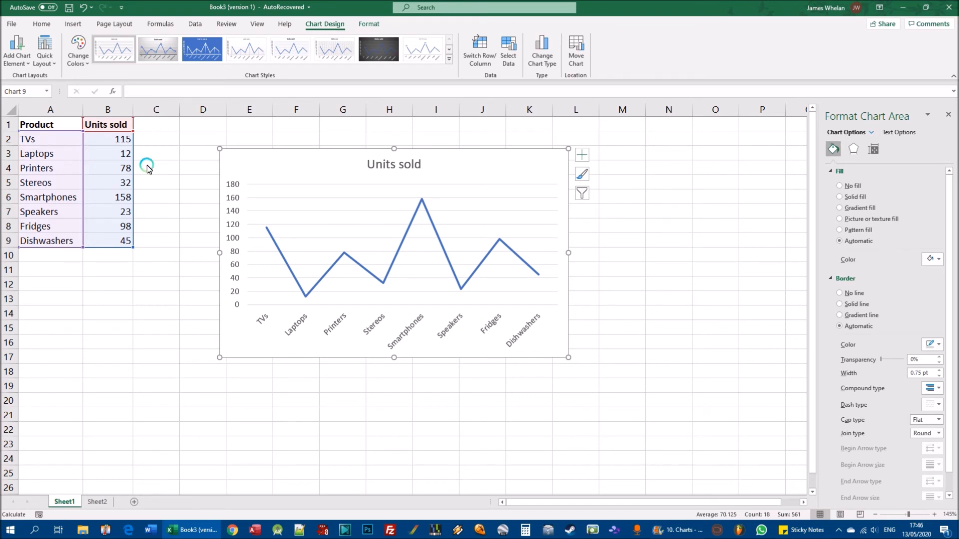
- Delete the units sold line chart on Sheet1 and the sales line chart on Sheet2
{"action": "mouse_move", "coordinate": [265, 230]}
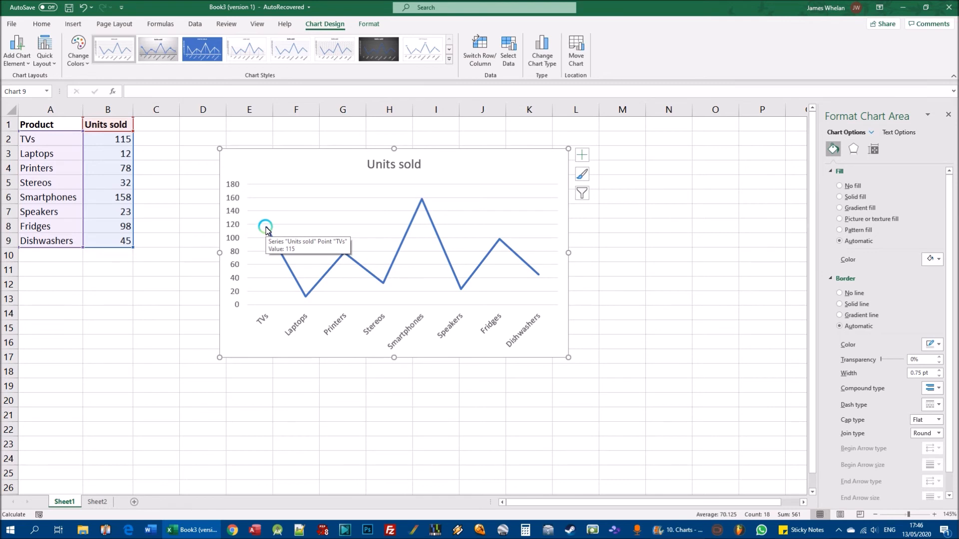
{"action": "mouse_move", "coordinate": [306, 299]}
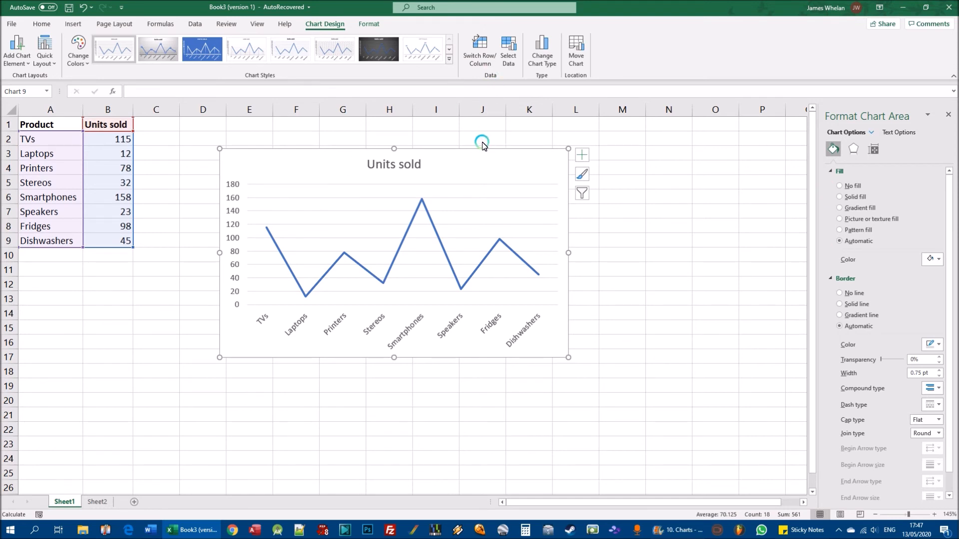
{"action": "left_click", "coordinate": [533, 167]}
{"action": "key", "text": "Delete"}
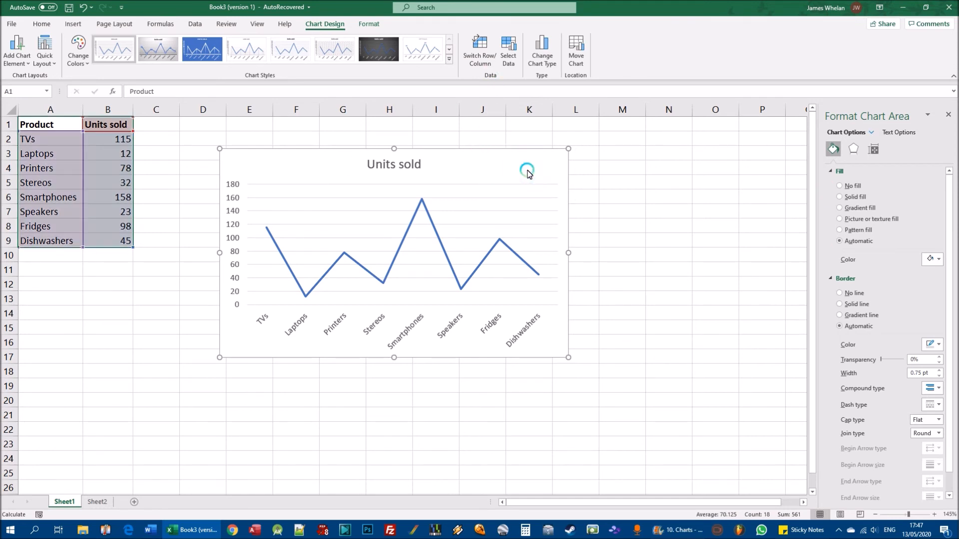
{"action": "left_click", "coordinate": [97, 504]}
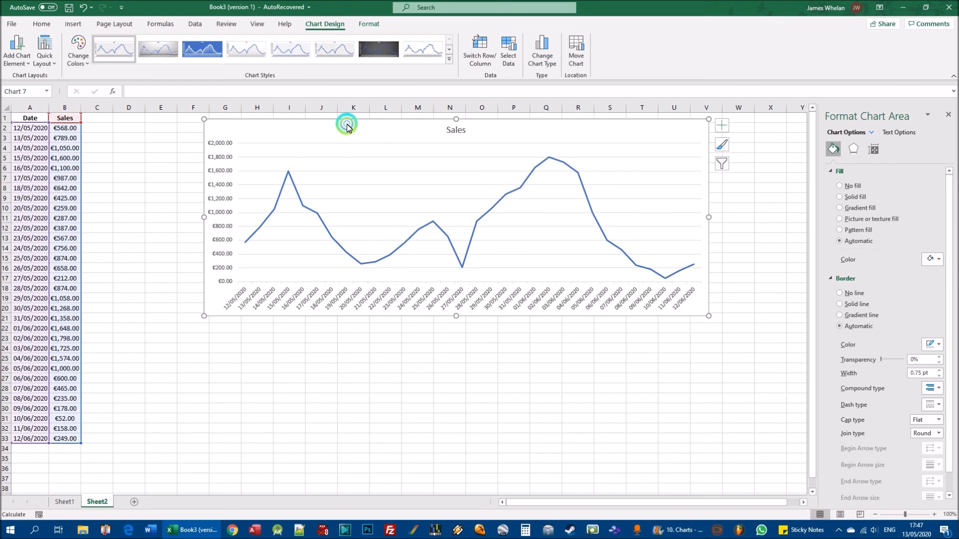
{"action": "key", "text": "Delete"}
- Insert a 2-D clustered column chart from A1:B33 and enlarge it beside the data across about columns E to Q
{"action": "left_click_drag", "start_coordinate": [12, 114], "coordinate": [65, 439]}
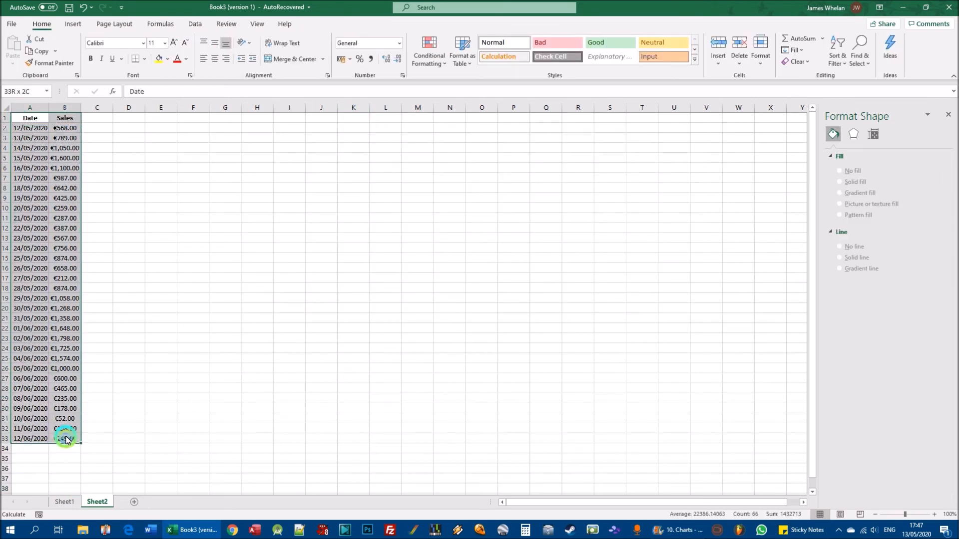
{"action": "left_click", "coordinate": [73, 24]}
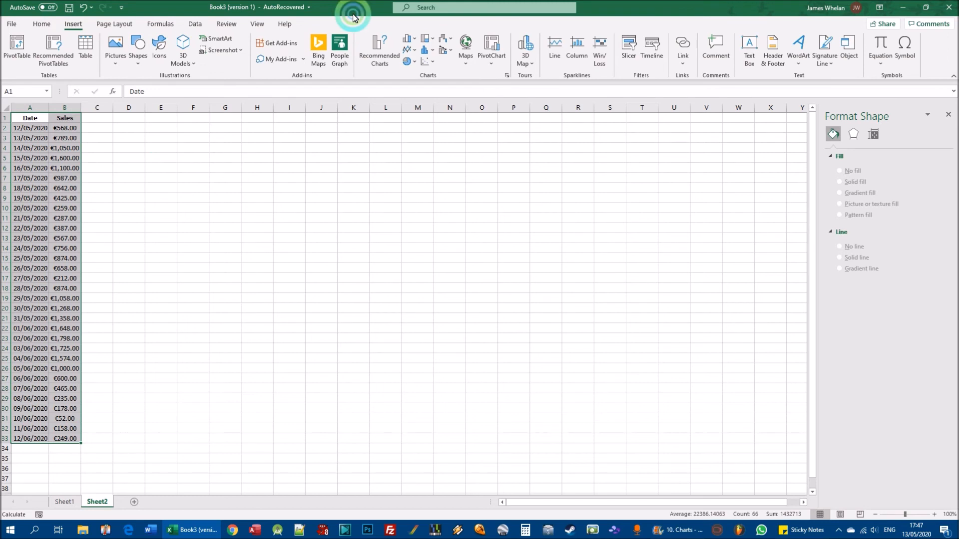
{"action": "left_click", "coordinate": [410, 39]}
{"action": "left_click", "coordinate": [414, 71]}
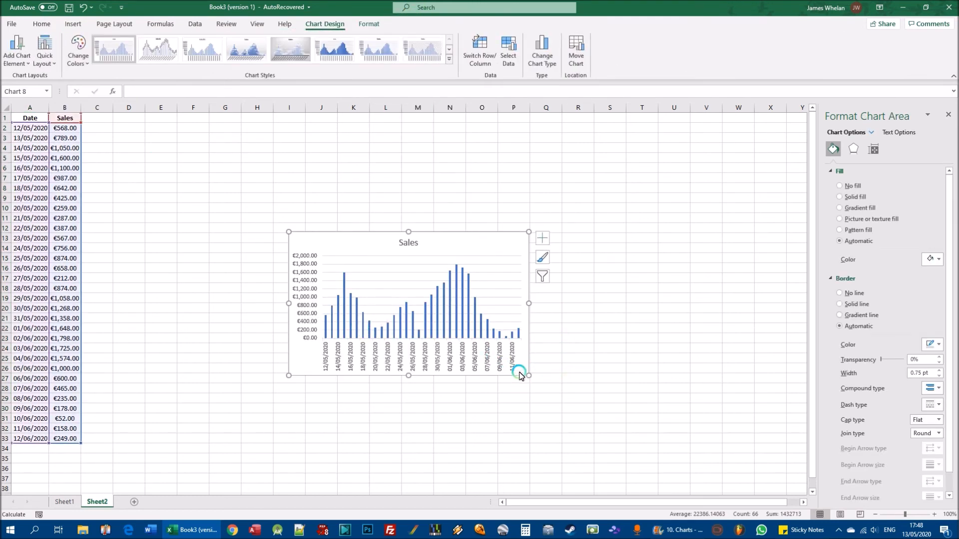
{"action": "left_click_drag", "start_coordinate": [529, 376], "coordinate": [698, 406]}
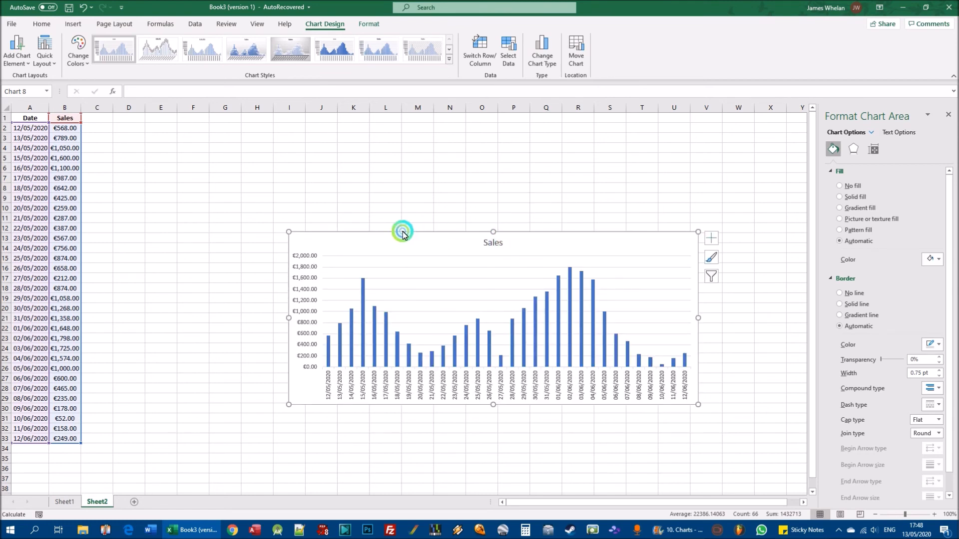
{"action": "left_click_drag", "start_coordinate": [417, 241], "coordinate": [277, 182]}
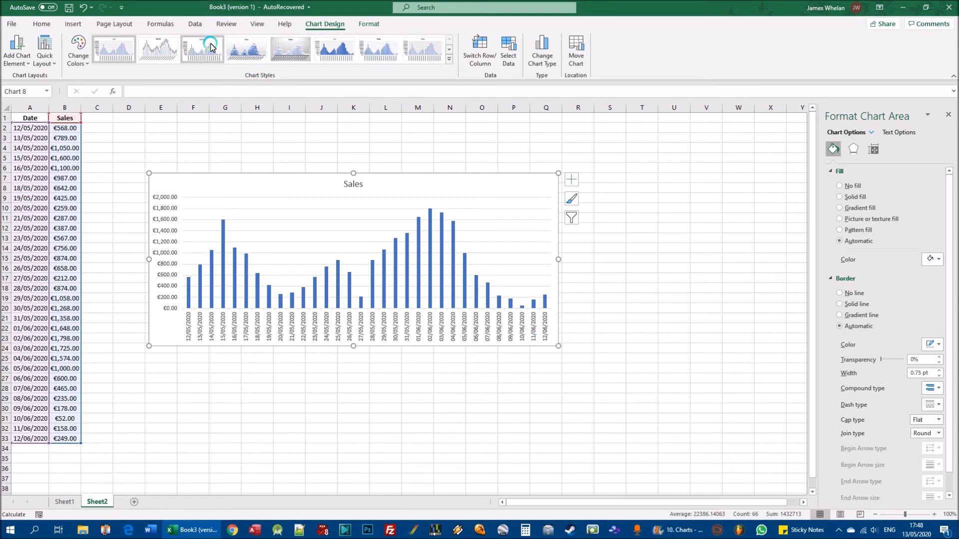
- Replace the sales column chart with a 2-D clustered bar chart and enlarge it beside the data across about columns E to T
{"action": "left_click", "coordinate": [70, 25]}
{"action": "left_click", "coordinate": [446, 187]}
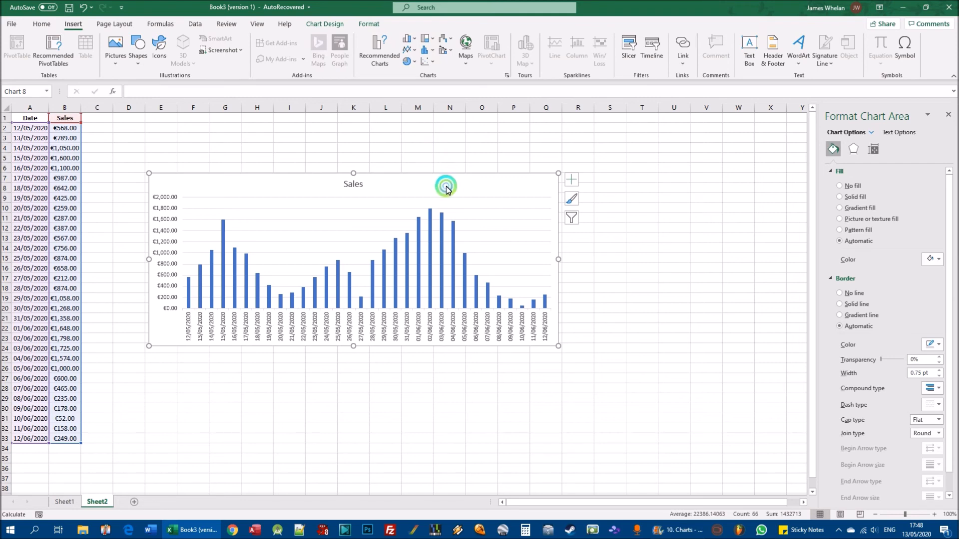
{"action": "key", "text": "Delete"}
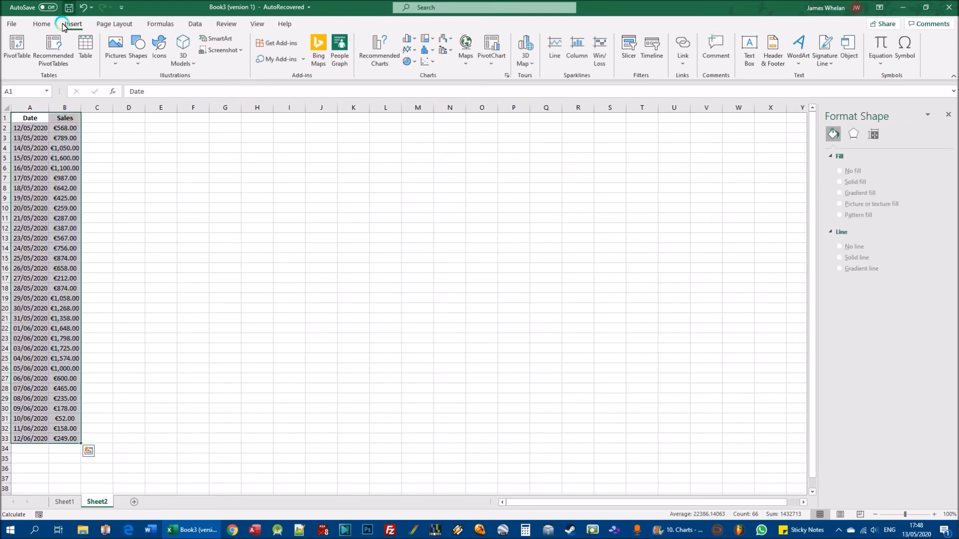
{"action": "left_click", "coordinate": [415, 40]}
{"action": "left_click", "coordinate": [432, 80]}
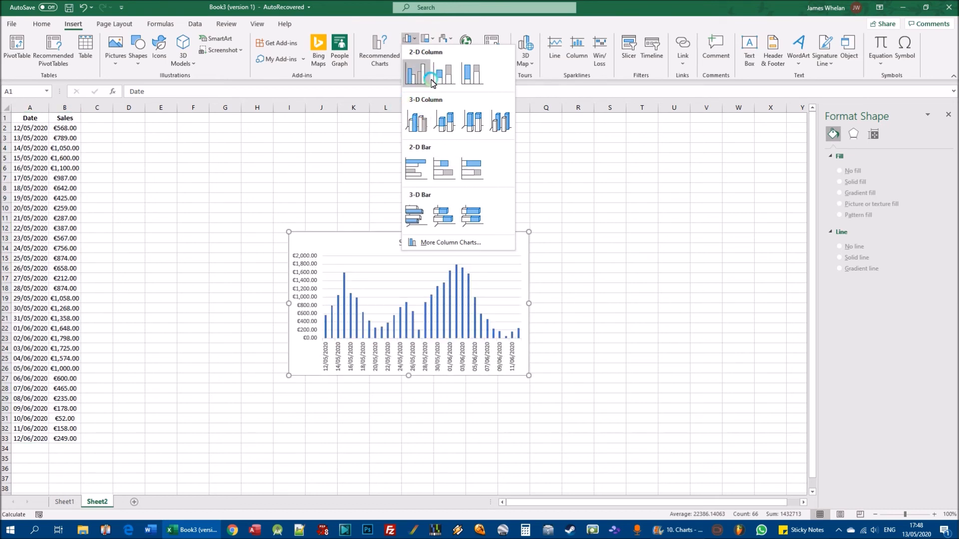
{"action": "left_click", "coordinate": [419, 168]}
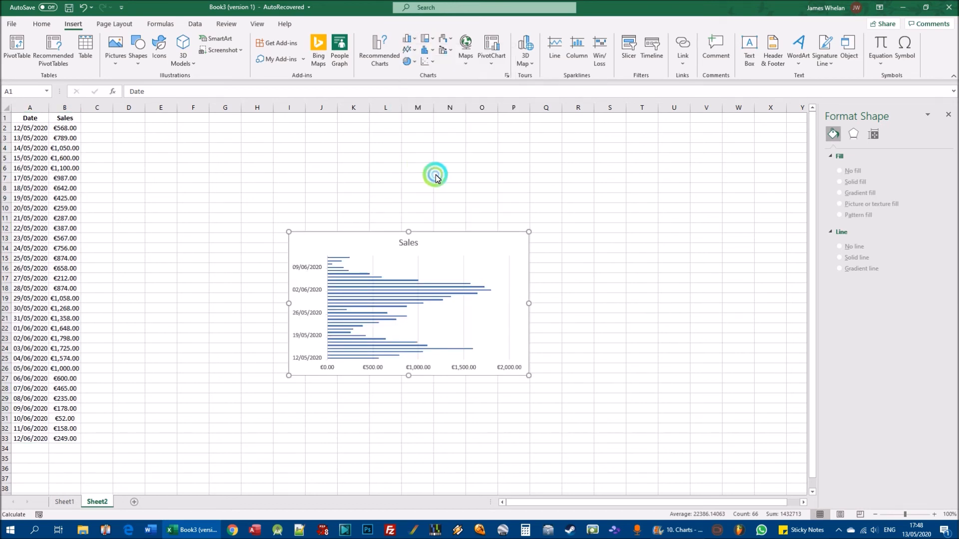
{"action": "left_click_drag", "start_coordinate": [466, 246], "coordinate": [336, 152]}
{"action": "left_click_drag", "start_coordinate": [398, 286], "coordinate": [660, 390]}
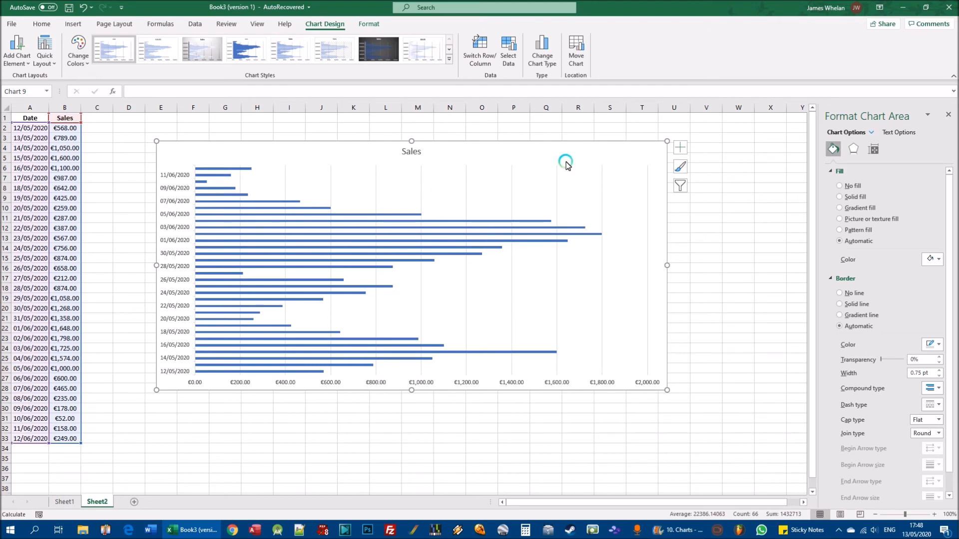
- Replace the sales bar chart with a basic 2-D line chart and enlarge it beside the data across about columns E to V
{"action": "key", "text": "Delete"}
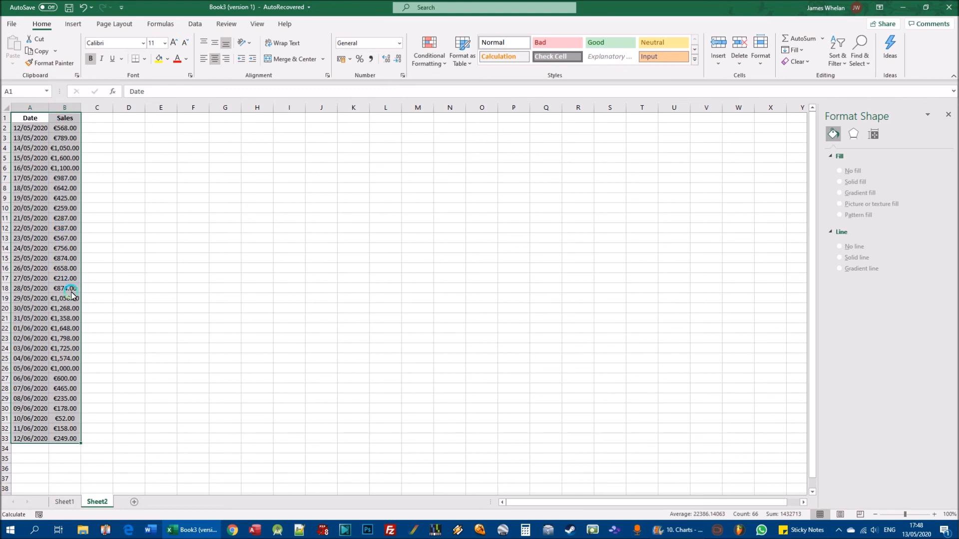
{"action": "left_click", "coordinate": [73, 23]}
{"action": "left_click", "coordinate": [413, 50]}
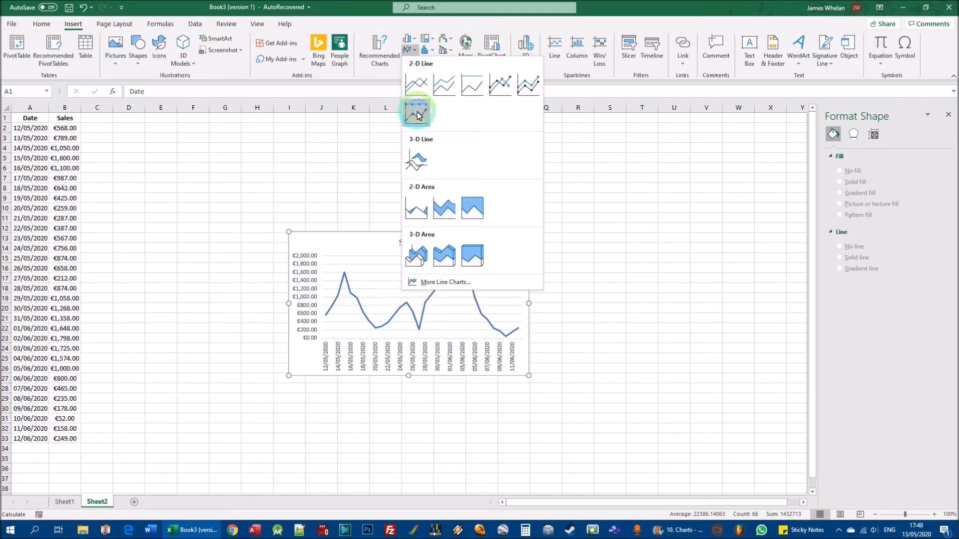
{"action": "left_click", "coordinate": [419, 87]}
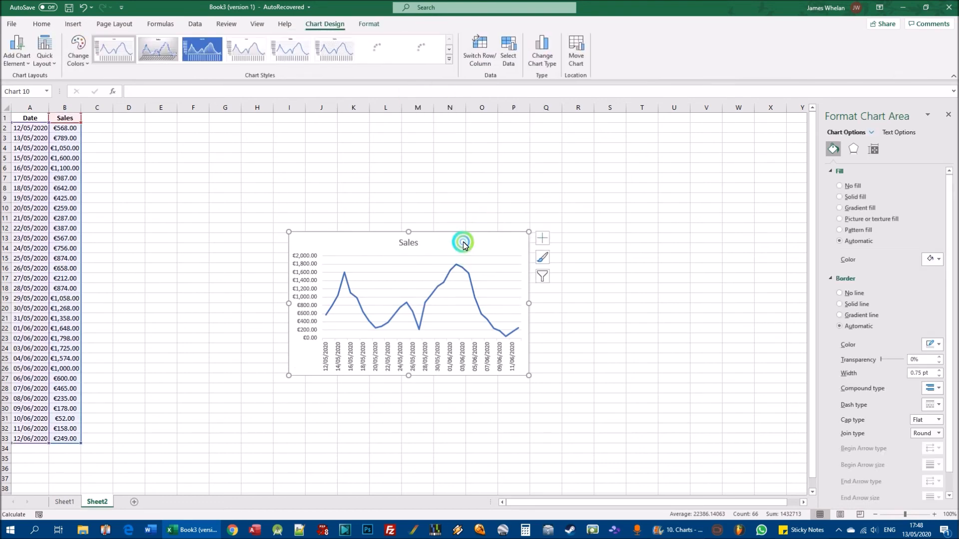
{"action": "left_click_drag", "start_coordinate": [463, 241], "coordinate": [333, 152]}
{"action": "left_click_drag", "start_coordinate": [399, 287], "coordinate": [706, 391]}
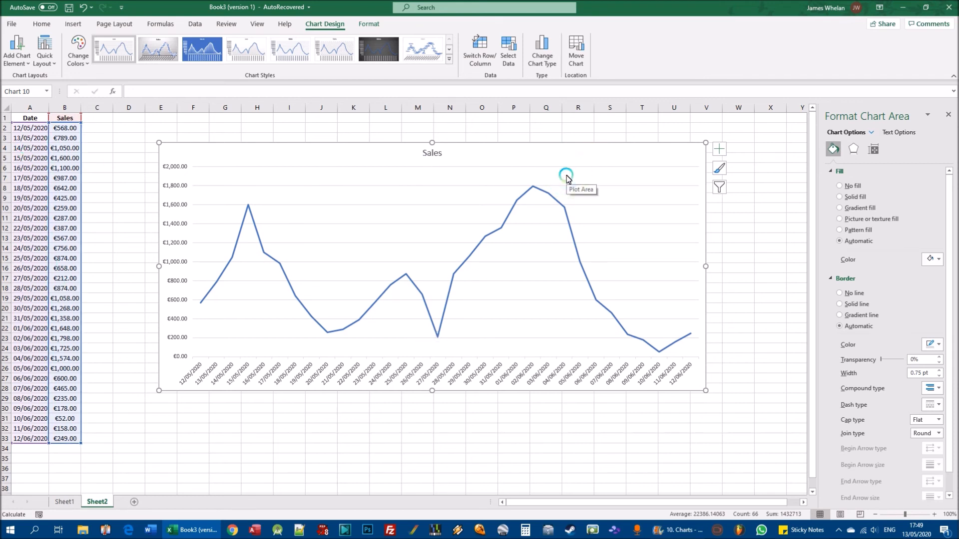
- Replace the basic sales line chart with a Line with Markers chart and enlarge it across about columns E to U
{"action": "key", "text": "Delete"}
{"action": "left_click", "coordinate": [73, 24]}
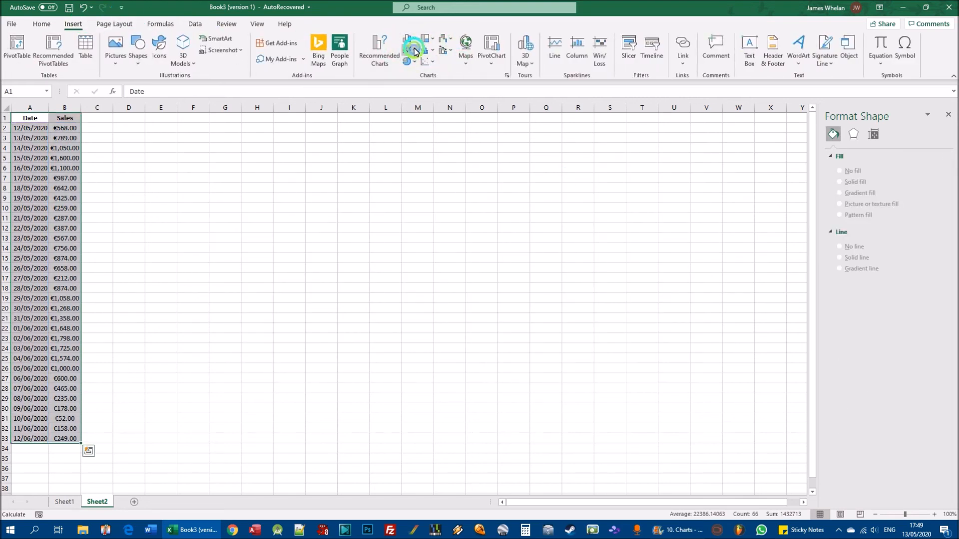
{"action": "left_click", "coordinate": [414, 52]}
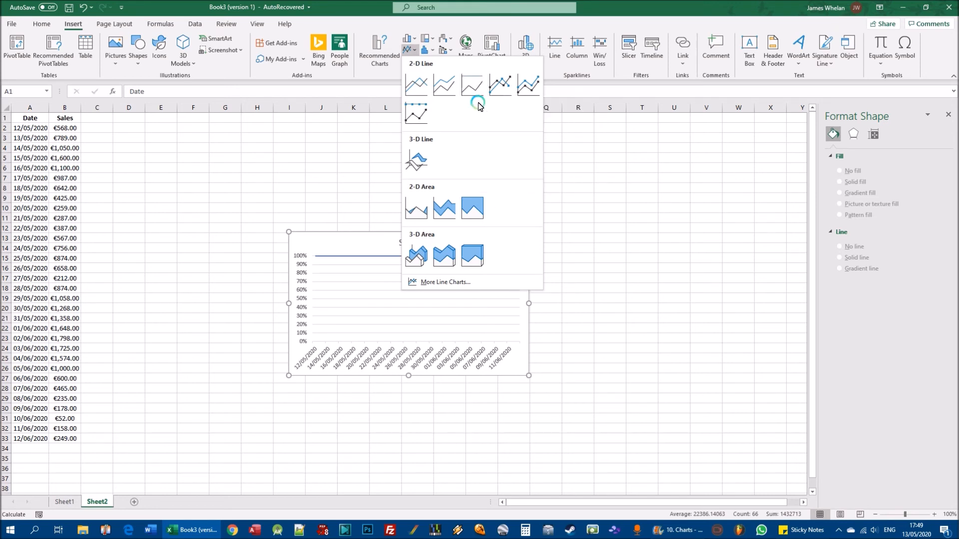
{"action": "left_click", "coordinate": [501, 87]}
{"action": "left_click_drag", "start_coordinate": [497, 241], "coordinate": [364, 150]}
{"action": "left_click_drag", "start_coordinate": [402, 283], "coordinate": [690, 346]}
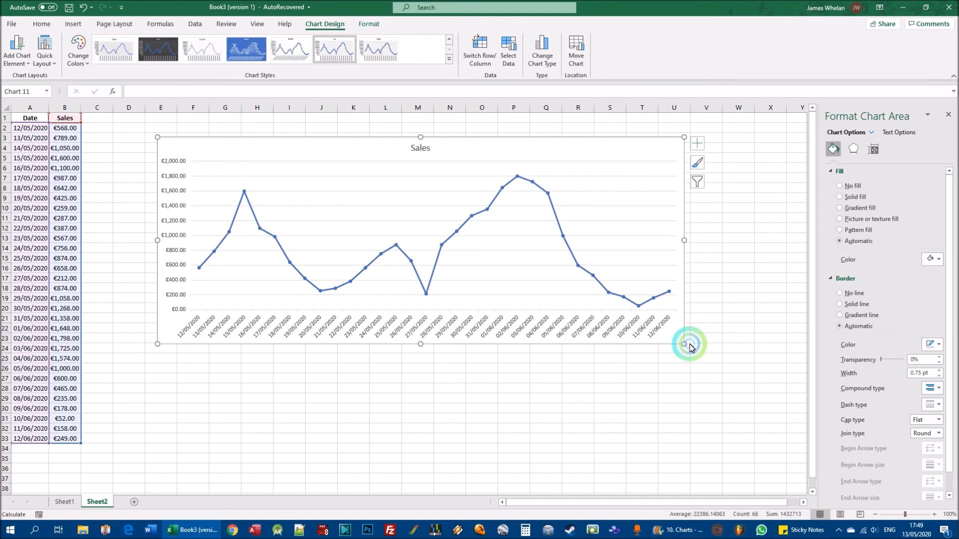
{"action": "mouse_move", "coordinate": [199, 270]}
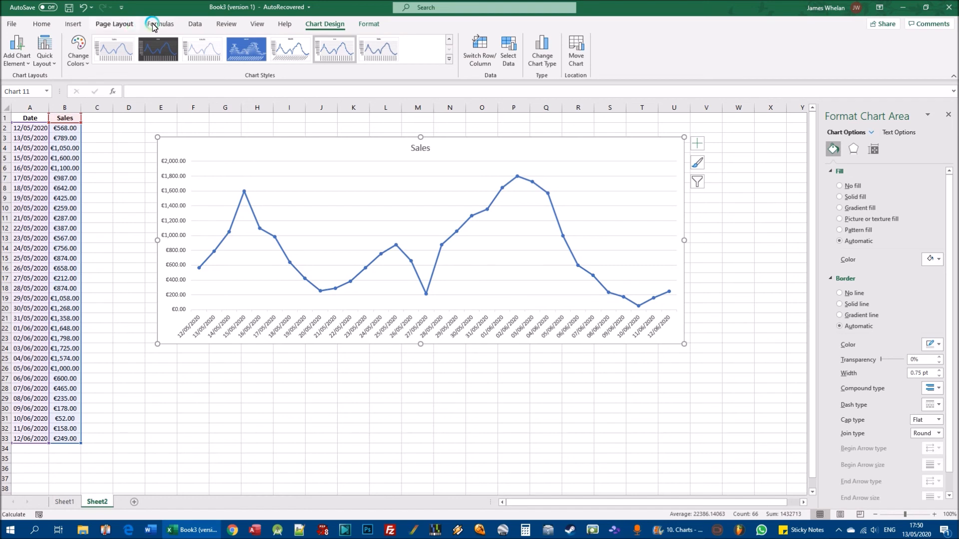
{"action": "left_click", "coordinate": [73, 23]}
{"action": "left_click", "coordinate": [417, 51]}
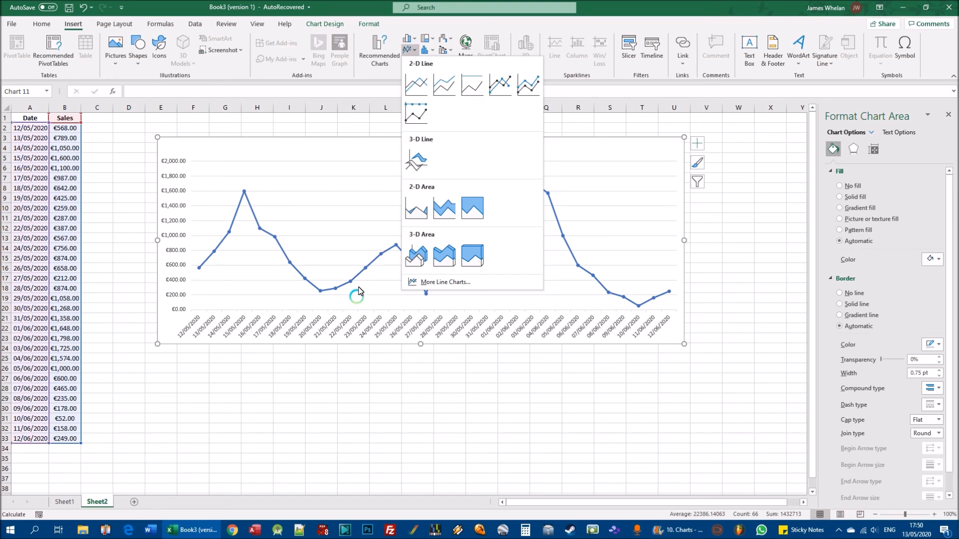
{"action": "left_click", "coordinate": [359, 154]}
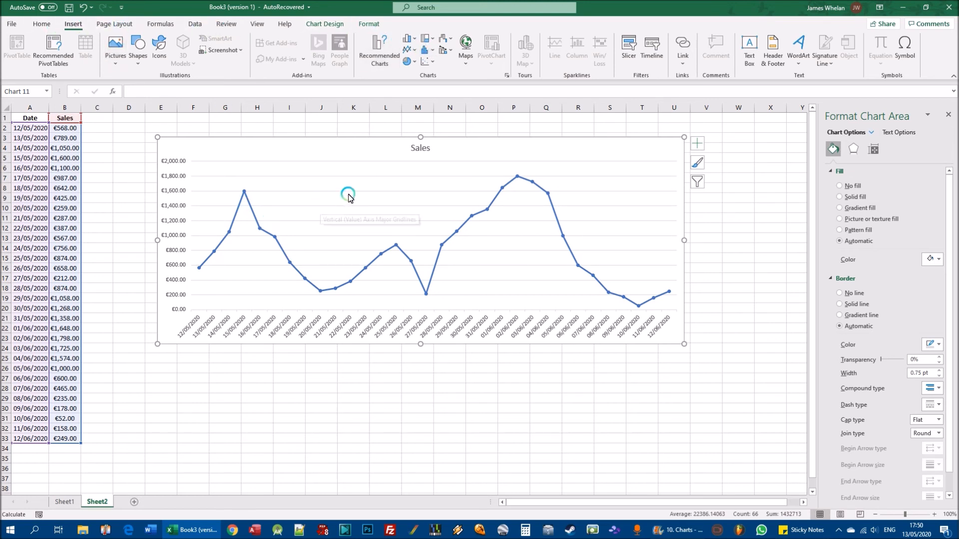
- Replace the Line with Markers chart with a basic 2-D line chart and enlarge it across about columns E to U
{"action": "key", "text": "ctrl+z"}
{"action": "key", "text": "ctrl+z"}
{"action": "key", "text": "ctrl+z"}
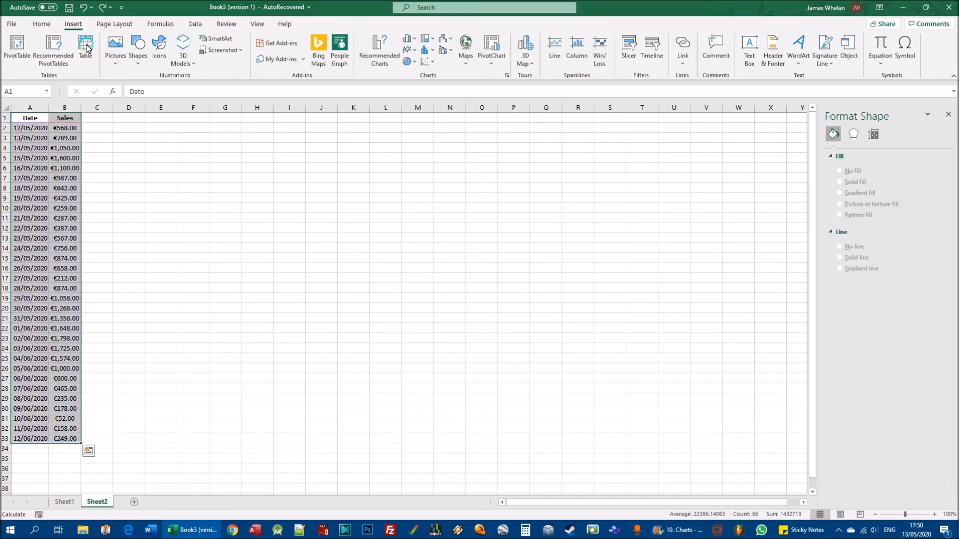
{"action": "left_click", "coordinate": [420, 49]}
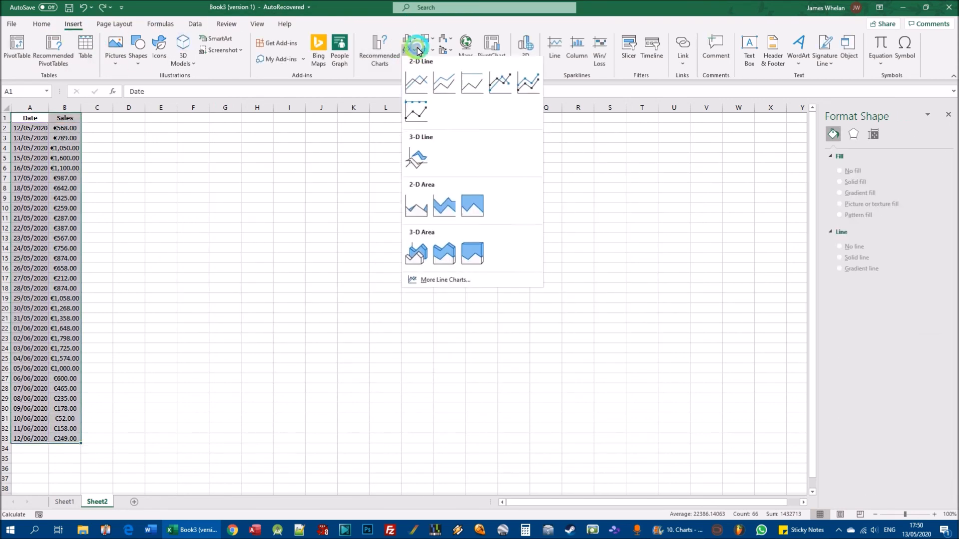
{"action": "left_click", "coordinate": [413, 81]}
{"action": "left_click_drag", "start_coordinate": [439, 225], "coordinate": [342, 178]}
{"action": "left_click_drag", "start_coordinate": [386, 302], "coordinate": [676, 355]}
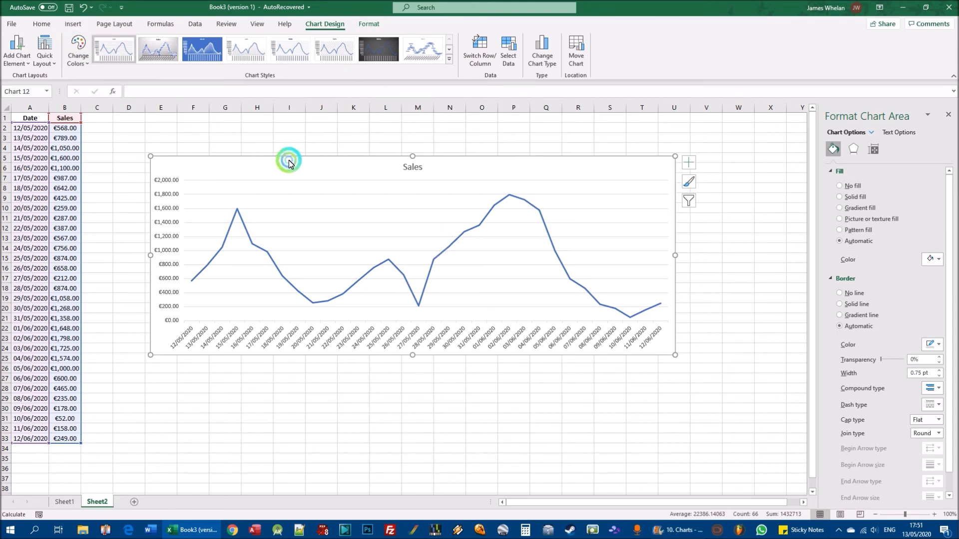
- Delete the basic line chart and insert a Line with Markers chart, enlarged across about columns E to U and rows 4 to 24
{"action": "key", "text": "Delete"}
{"action": "left_click", "coordinate": [74, 23]}
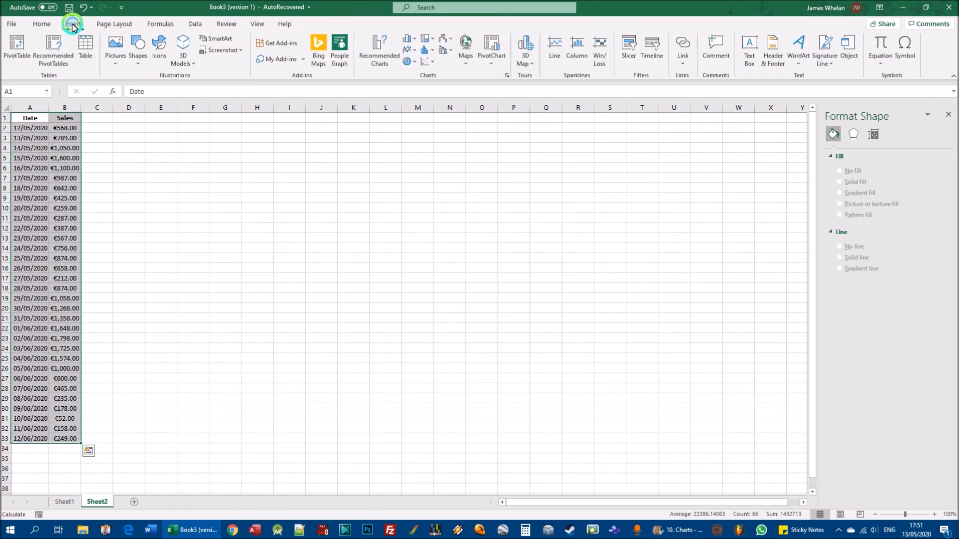
{"action": "left_click", "coordinate": [415, 50]}
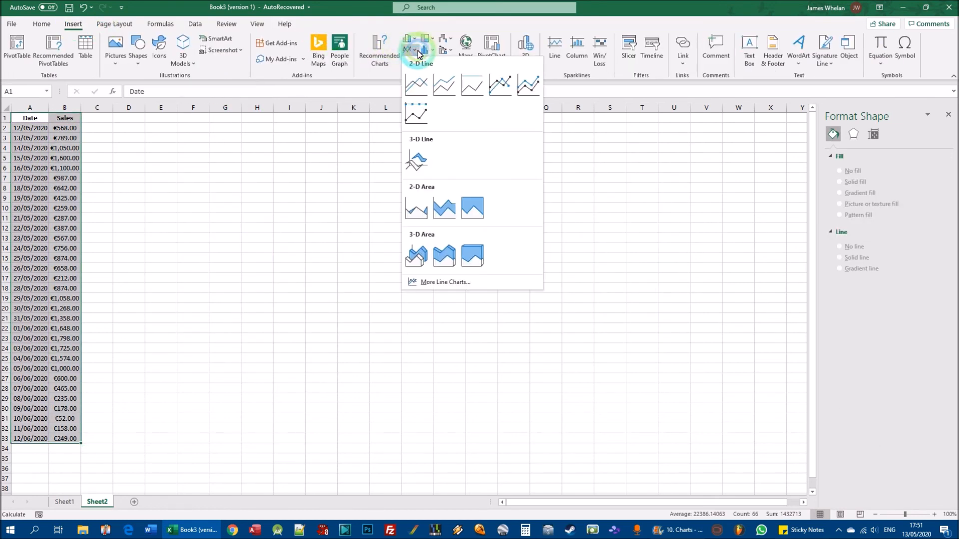
{"action": "left_click", "coordinate": [417, 40]}
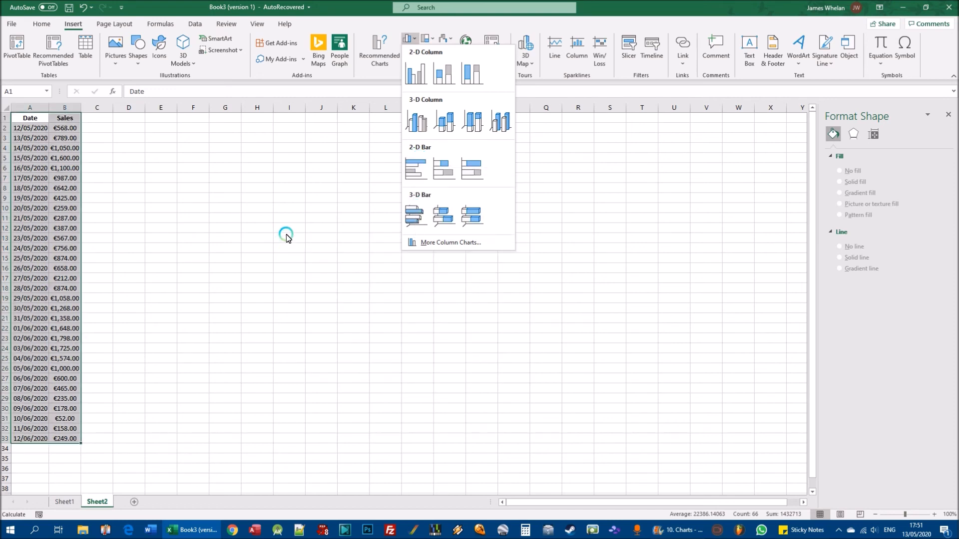
{"action": "left_click", "coordinate": [414, 40]}
{"action": "left_click", "coordinate": [414, 49]}
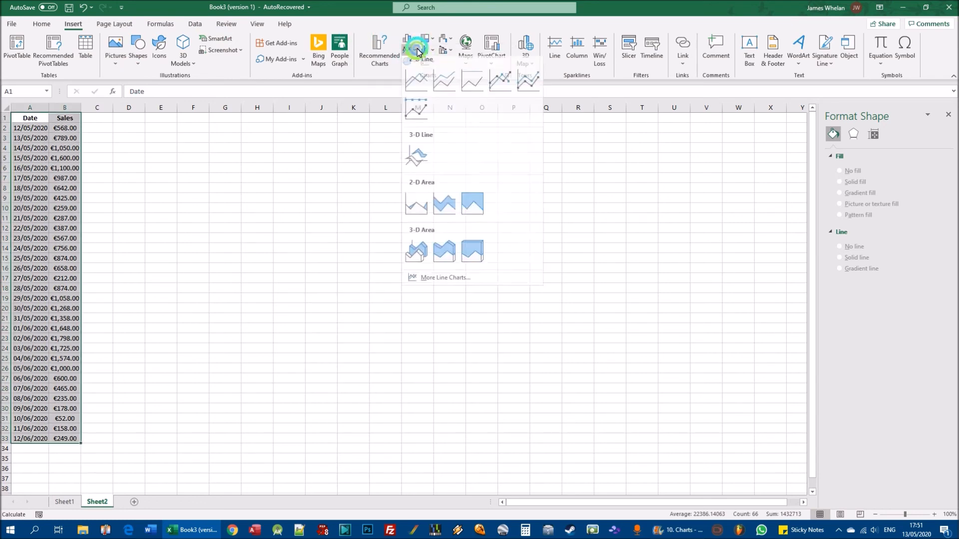
{"action": "left_click", "coordinate": [508, 96]}
{"action": "left_click_drag", "start_coordinate": [455, 246], "coordinate": [327, 138]}
{"action": "left_click_drag", "start_coordinate": [405, 286], "coordinate": [687, 351]}
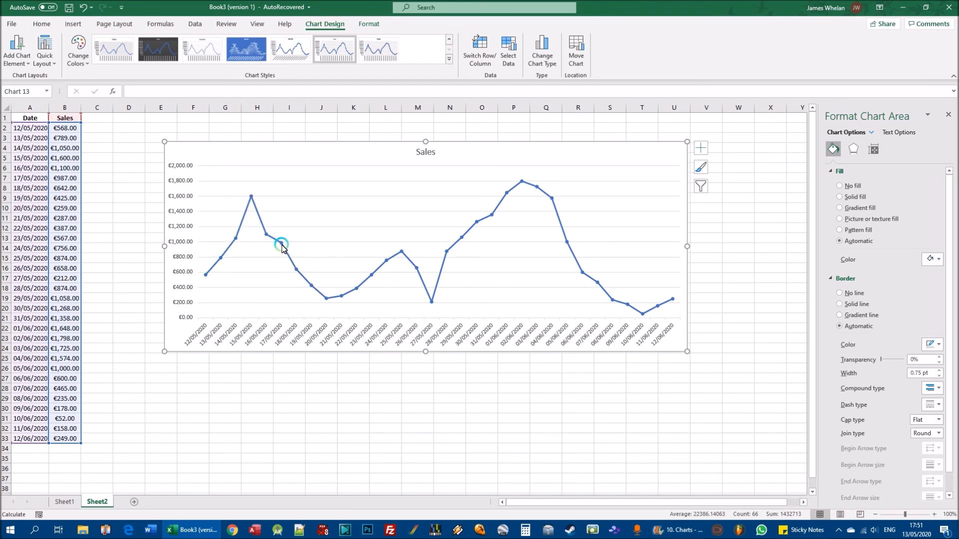
- Add axis titles to both axes of the sales line chart
{"action": "mouse_move", "coordinate": [282, 246]}
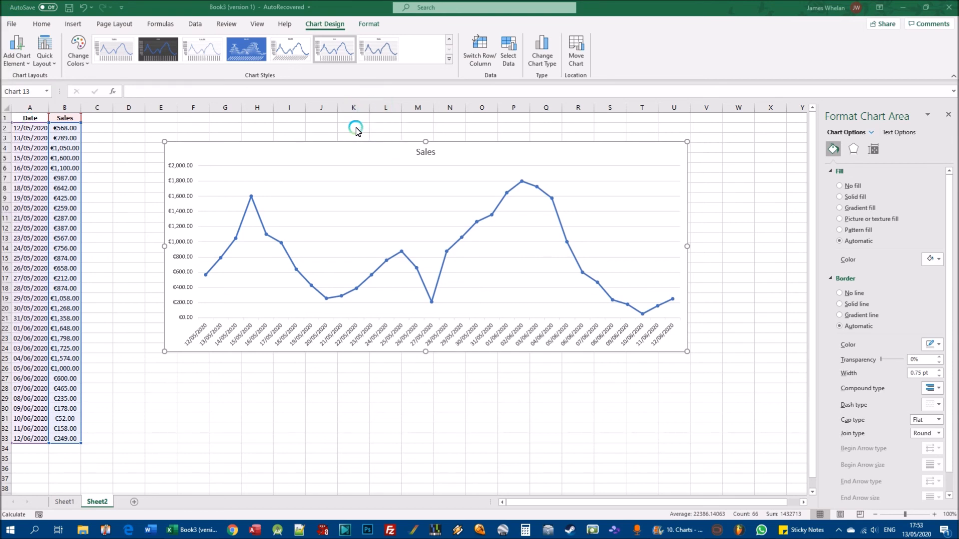
{"action": "left_click", "coordinate": [210, 146]}
{"action": "left_click", "coordinate": [322, 251]}
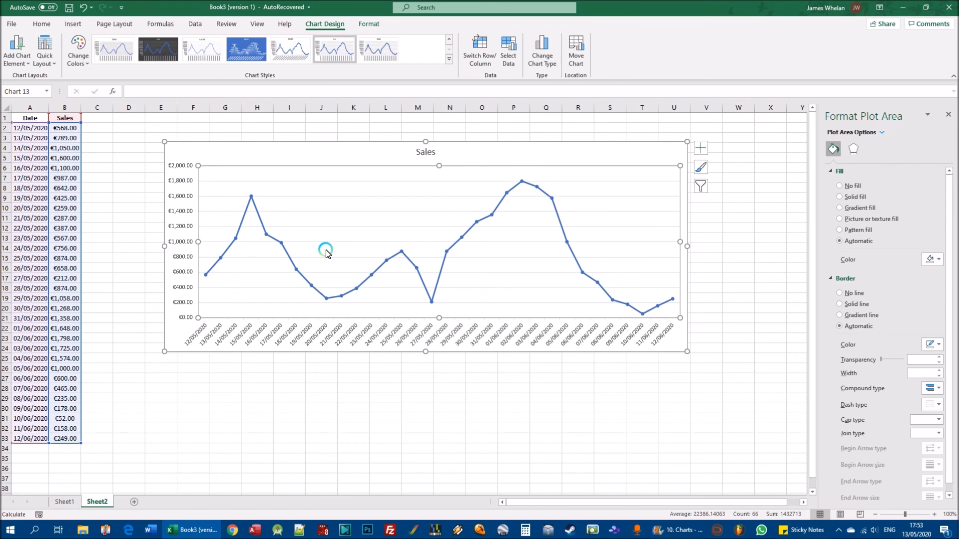
{"action": "left_click", "coordinate": [237, 148]}
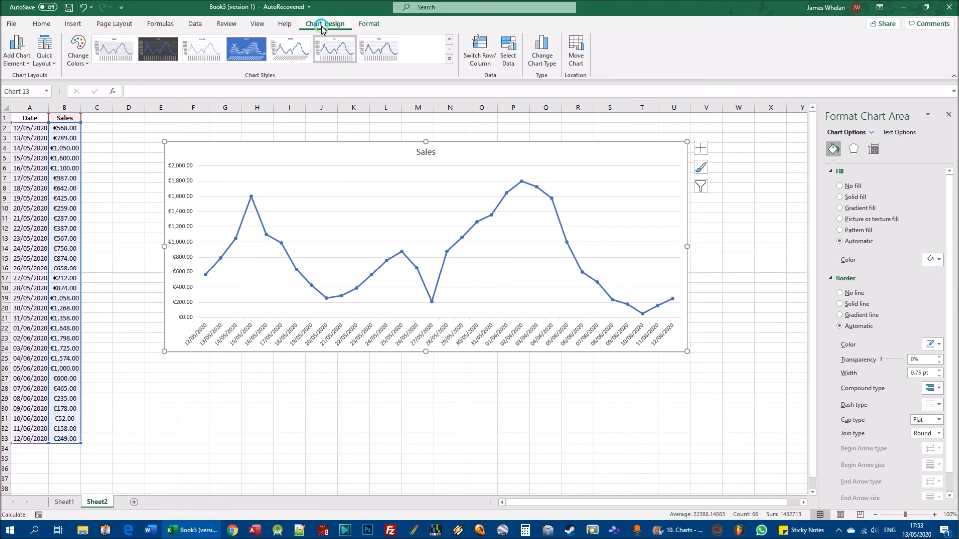
{"action": "left_click", "coordinate": [19, 59]}
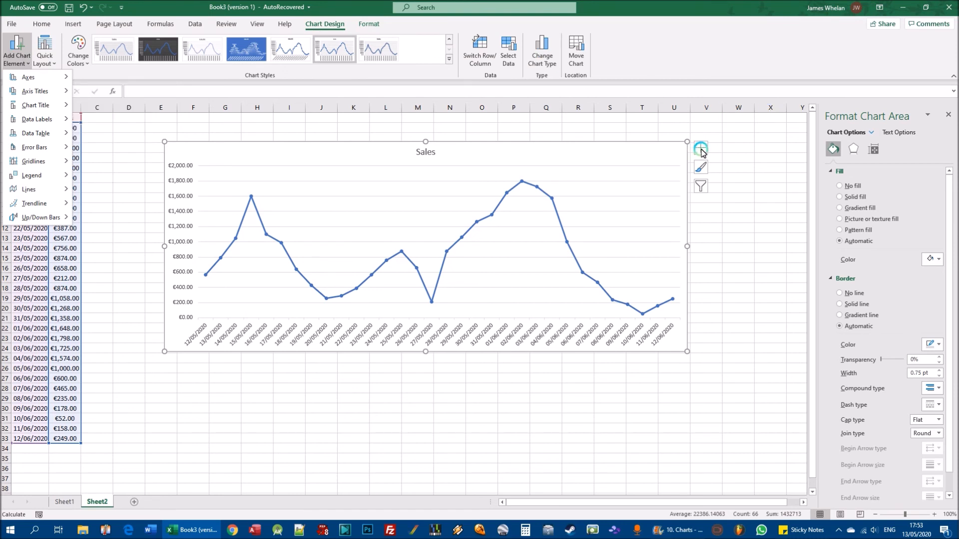
{"action": "left_click", "coordinate": [701, 150]}
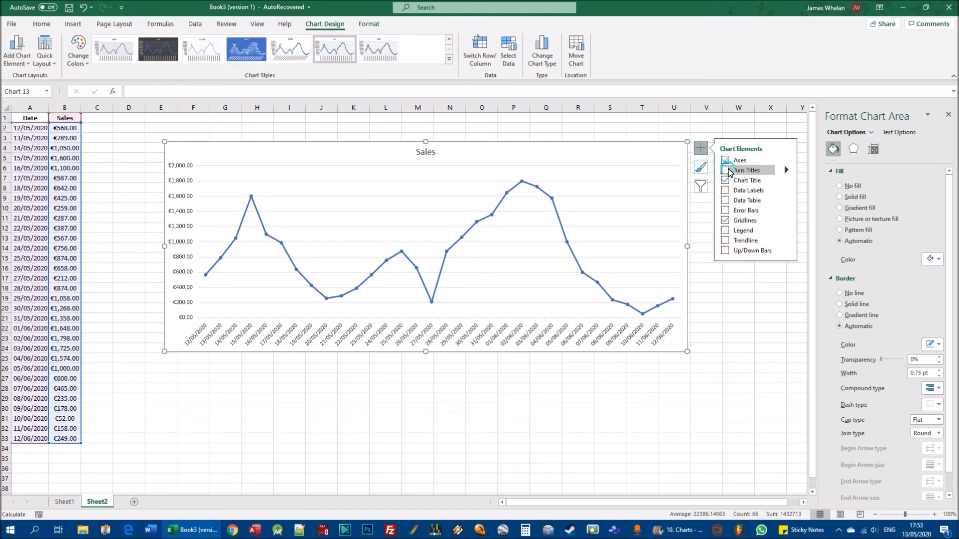
{"action": "left_click", "coordinate": [725, 171]}
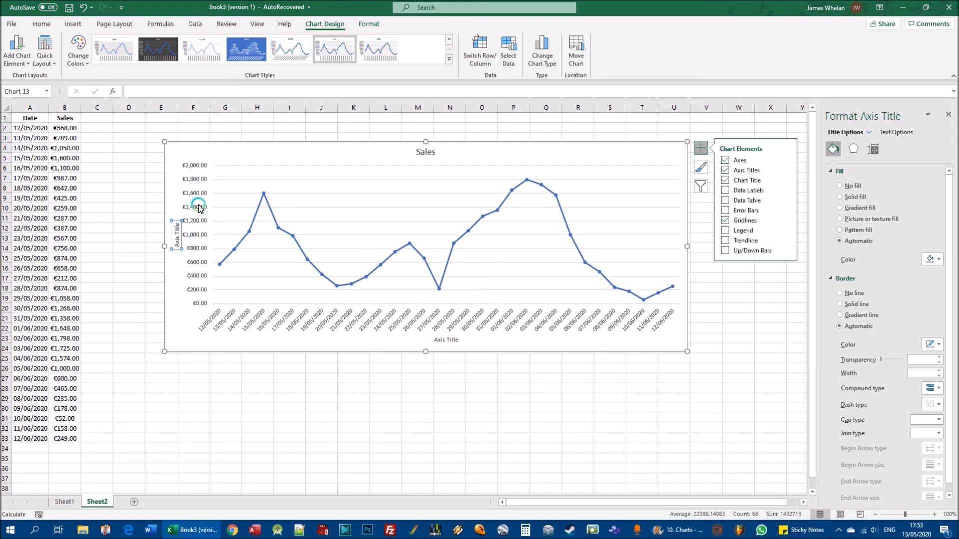
- Rename the horizontal axis title as "Day" and the vertical axis title as "Sales amount"
{"action": "left_click", "coordinate": [446, 340]}
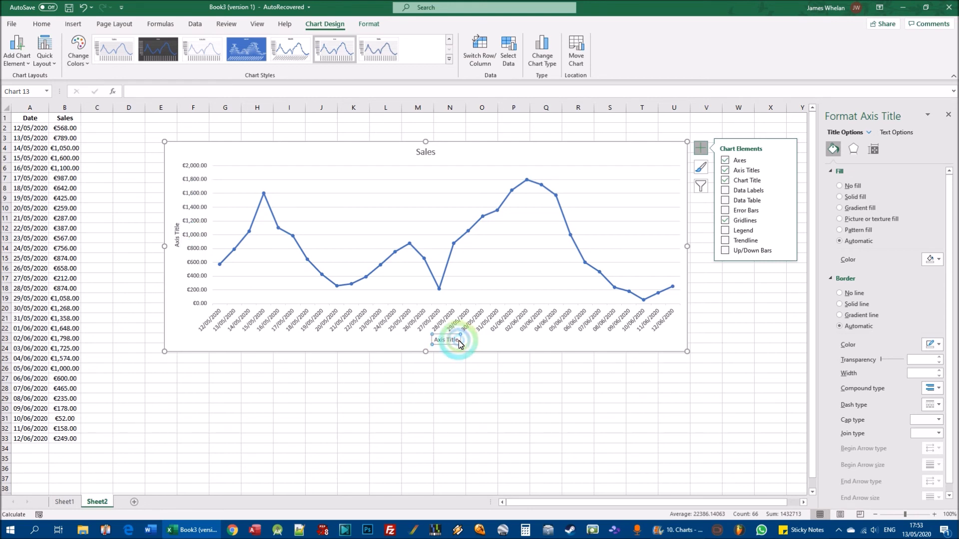
{"action": "left_click_drag", "start_coordinate": [460, 345], "coordinate": [402, 338]}
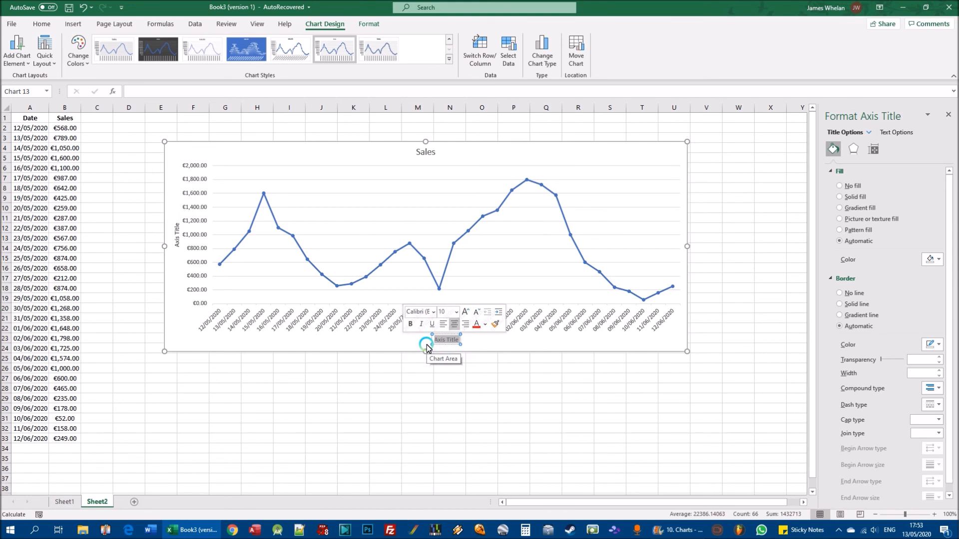
{"action": "type", "text": "Day"}
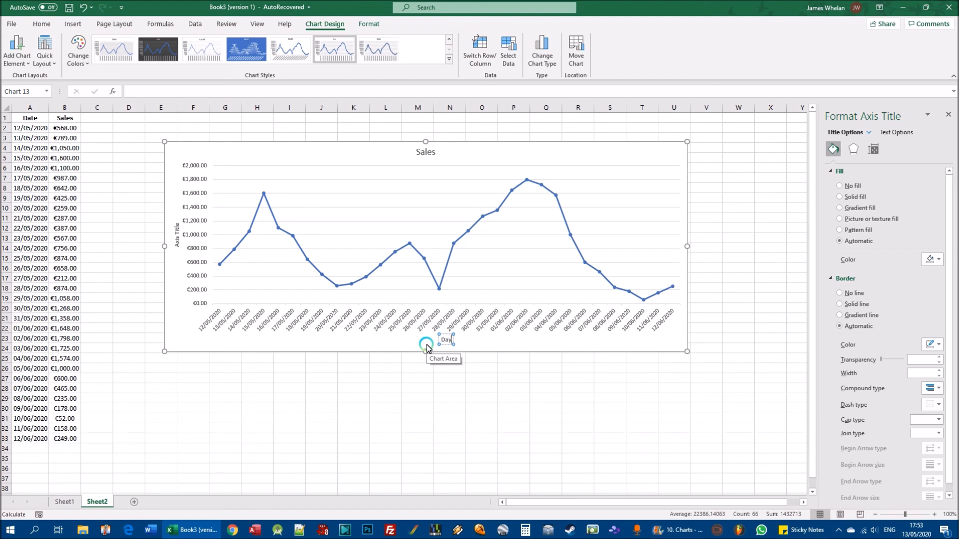
{"action": "left_click", "coordinate": [176, 227]}
{"action": "left_click_drag", "start_coordinate": [176, 227], "coordinate": [175, 250]}
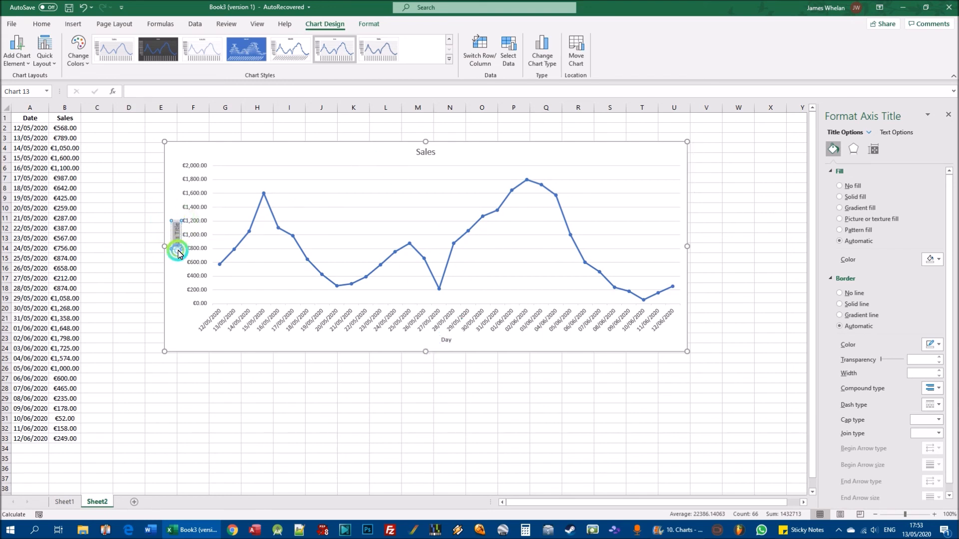
{"action": "key", "text": "BackSpace"}
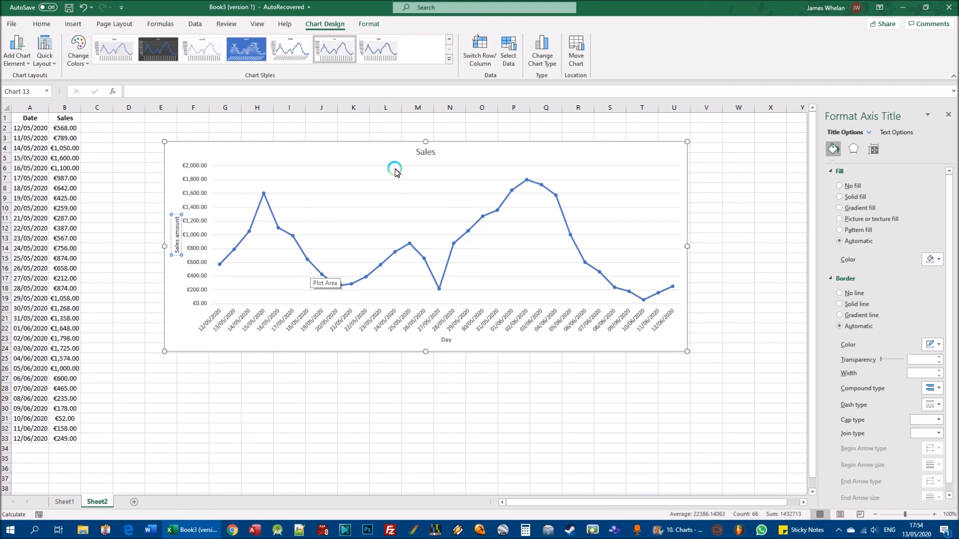
- Make the vertical axis title "Sales amount" bold and set its font size to 12
{"action": "left_click", "coordinate": [178, 223]}
{"action": "left_click", "coordinate": [178, 222]}
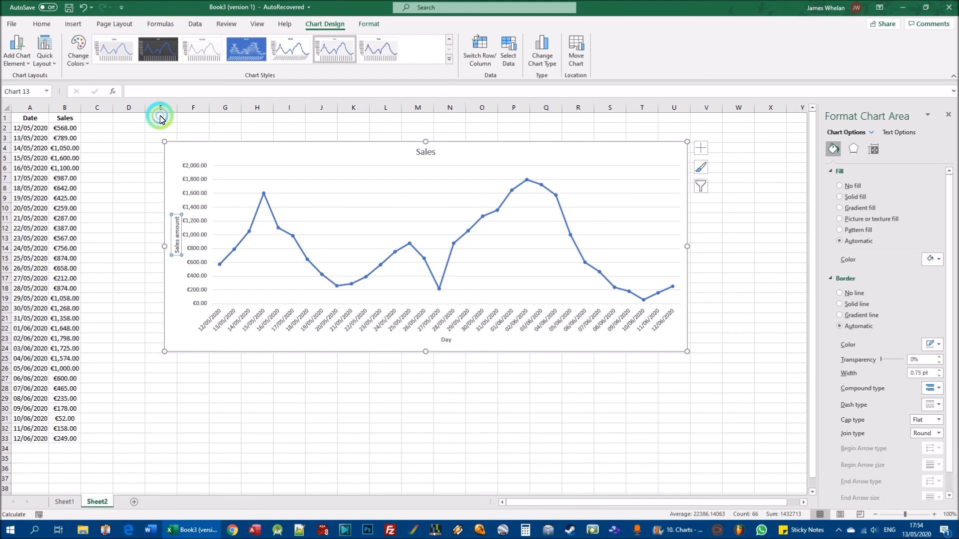
{"action": "left_click", "coordinate": [44, 24]}
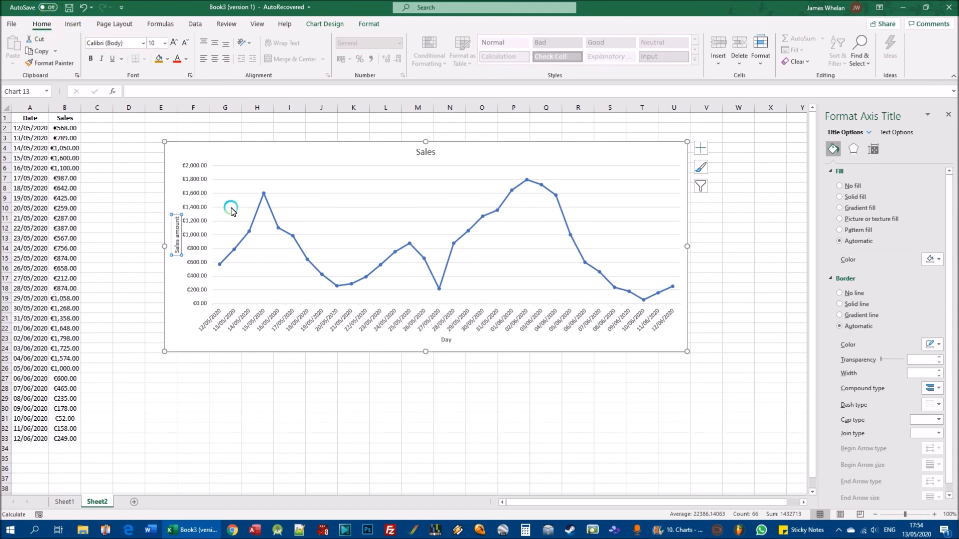
{"action": "left_click", "coordinate": [92, 58]}
{"action": "left_click", "coordinate": [165, 44]}
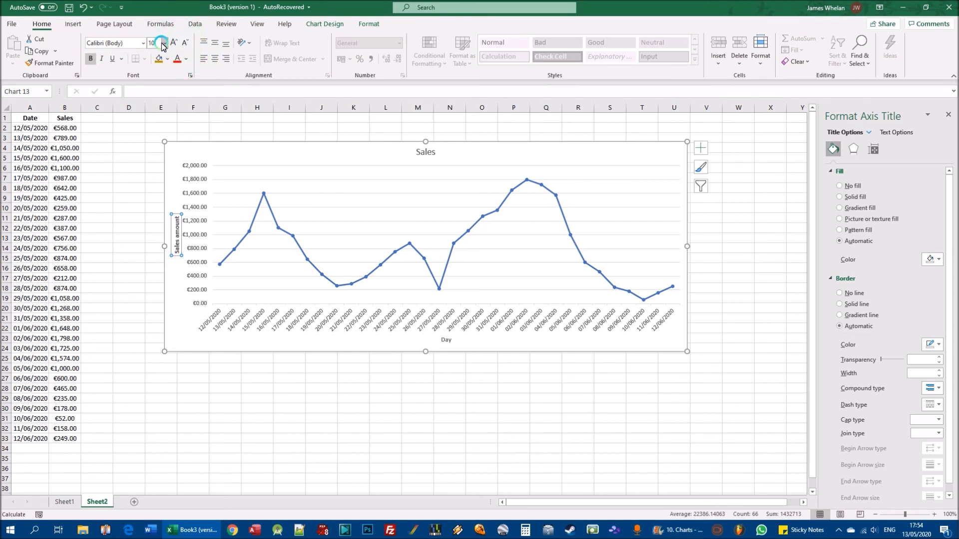
{"action": "left_click", "coordinate": [157, 114]}
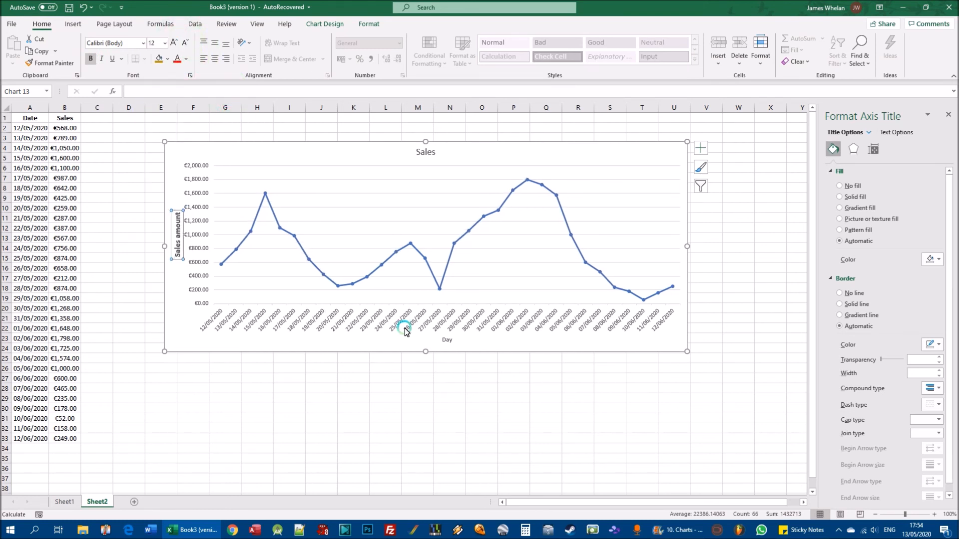
- Set the horizontal axis title "Day" to font size 12 and make it bold
{"action": "left_click", "coordinate": [455, 341]}
{"action": "left_click", "coordinate": [165, 44]}
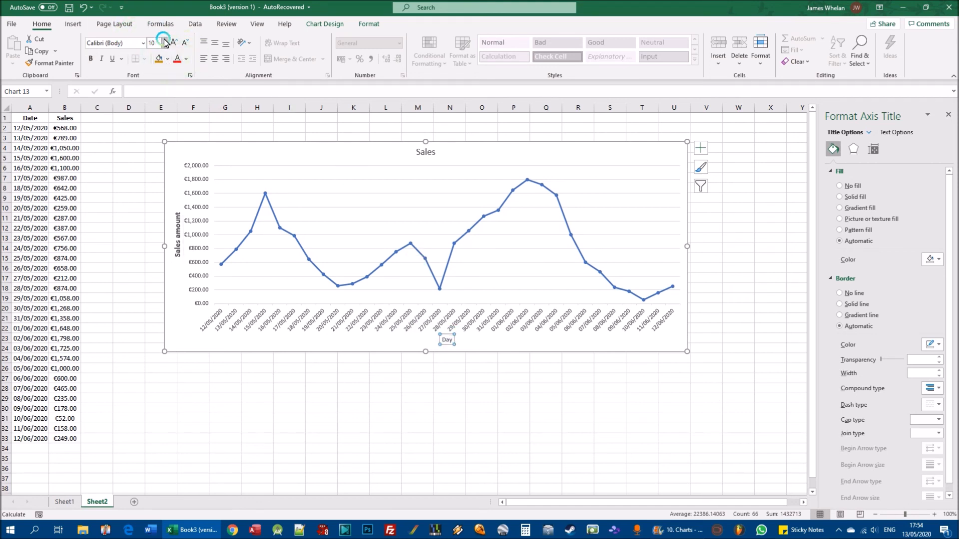
{"action": "left_click", "coordinate": [161, 111]}
{"action": "left_click", "coordinate": [91, 59]}
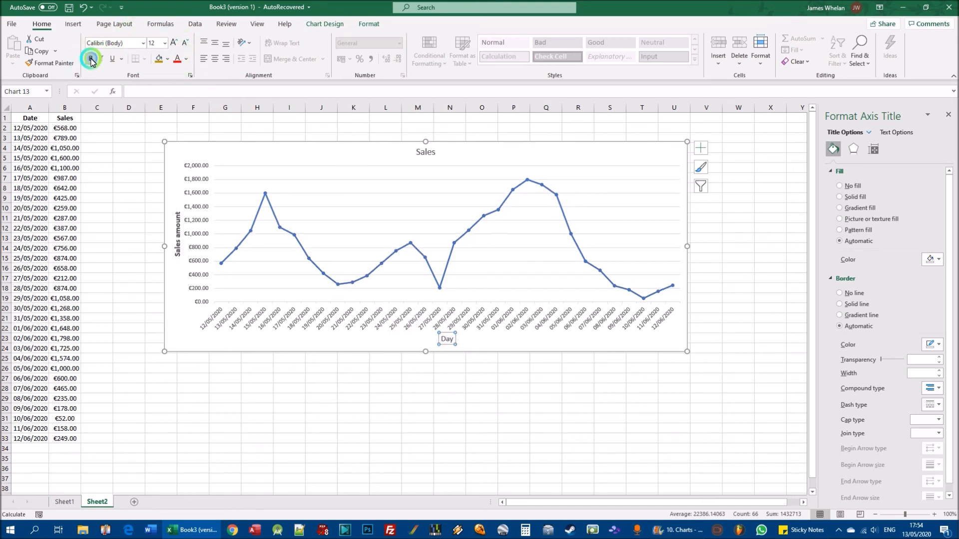
- Change the chart title to "Sales figures from 12-05-2020 to 12-06-2020"
{"action": "left_click", "coordinate": [425, 151]}
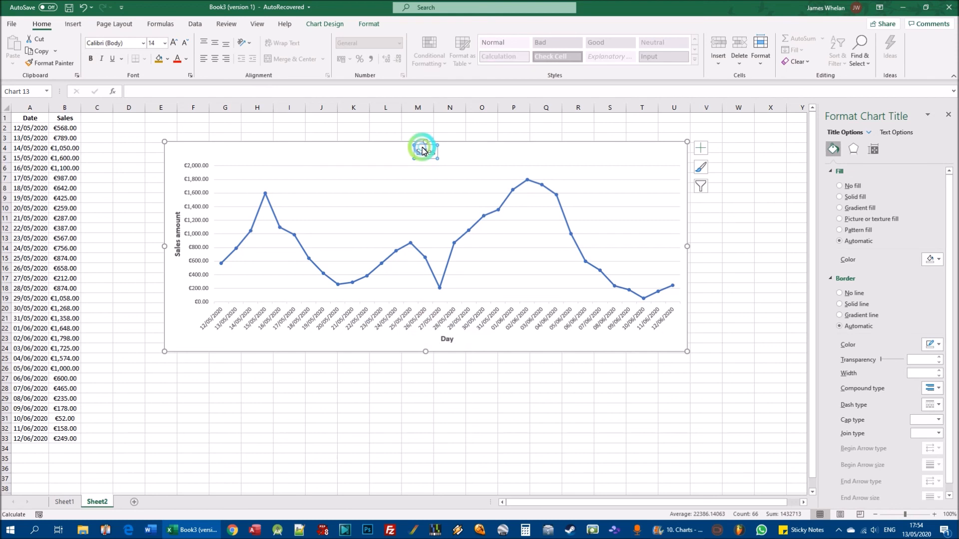
{"action": "left_click", "coordinate": [431, 153]}
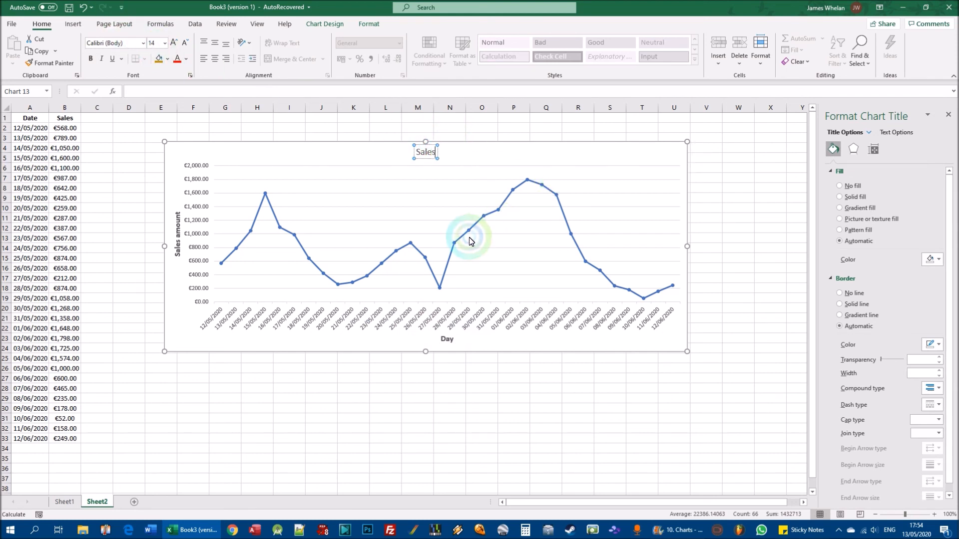
{"action": "type", "text": "gifures"}
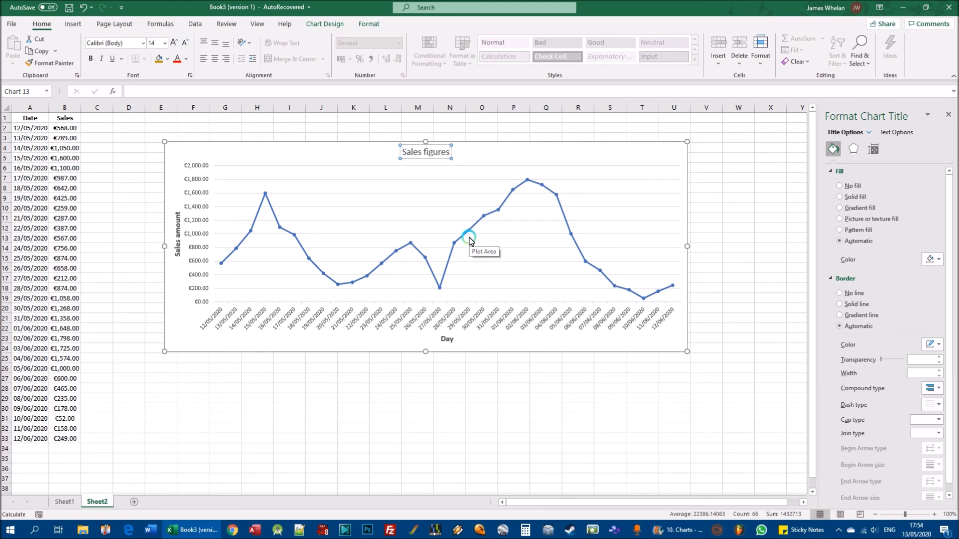
{"action": "type", "text": "from"}
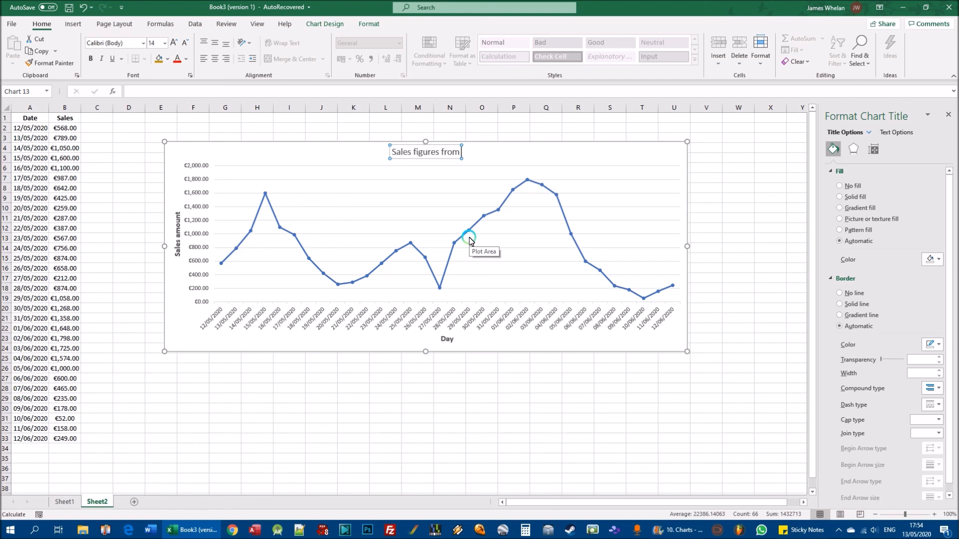
{"action": "type", "text": " 12-05"}
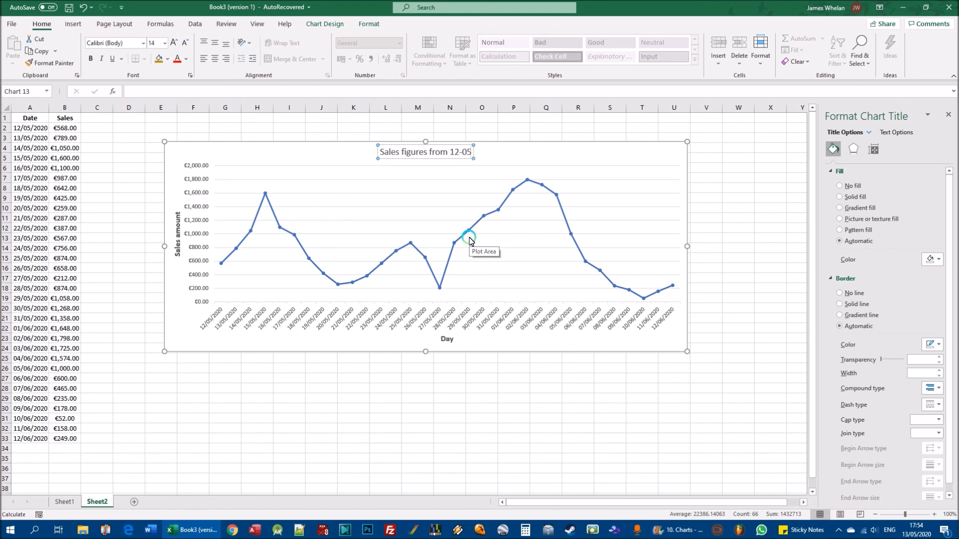
{"action": "type", "text": "-2020 to 12-06-2020"}
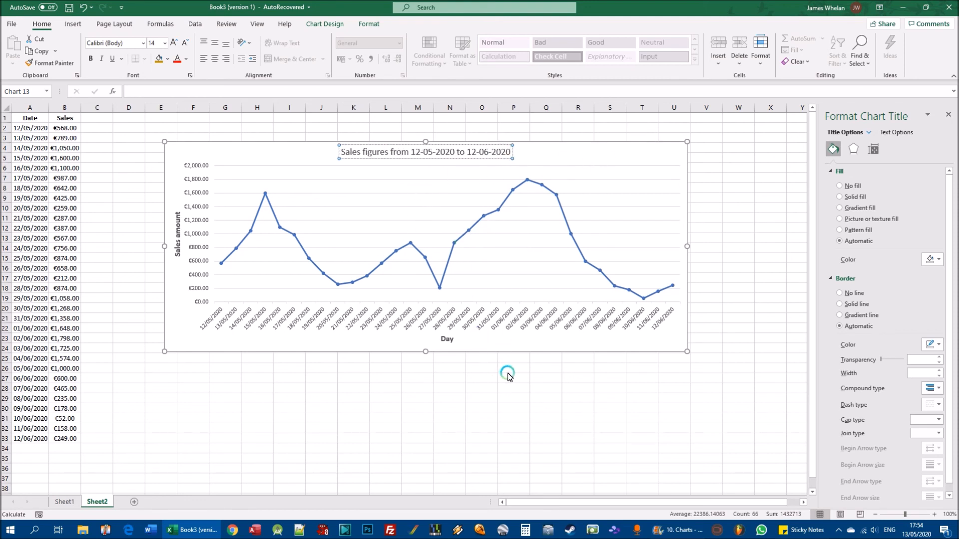
{"action": "left_click", "coordinate": [619, 156]}
- Make the chart title bold and colour its text dark blue from the theme colours
{"action": "left_click", "coordinate": [441, 151]}
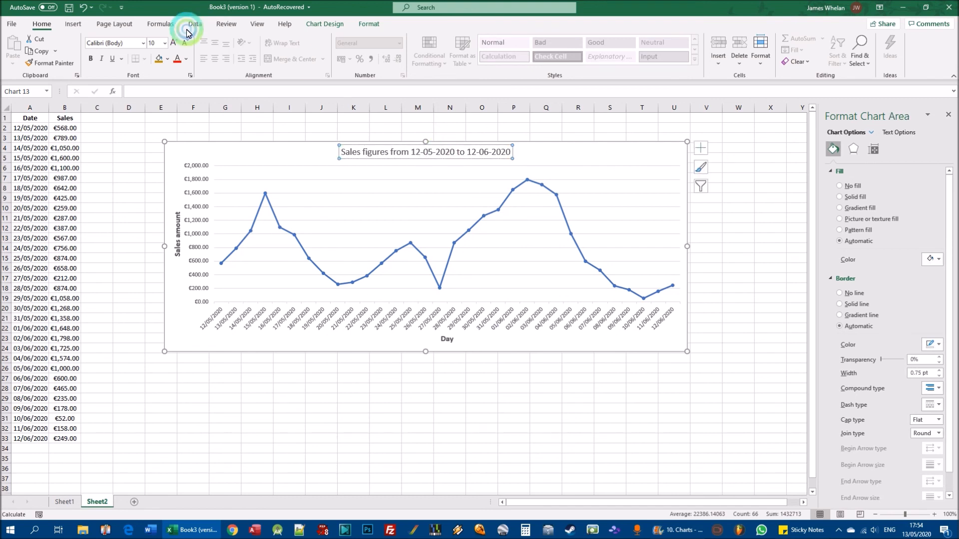
{"action": "left_click", "coordinate": [91, 58]}
{"action": "left_click", "coordinate": [177, 59]}
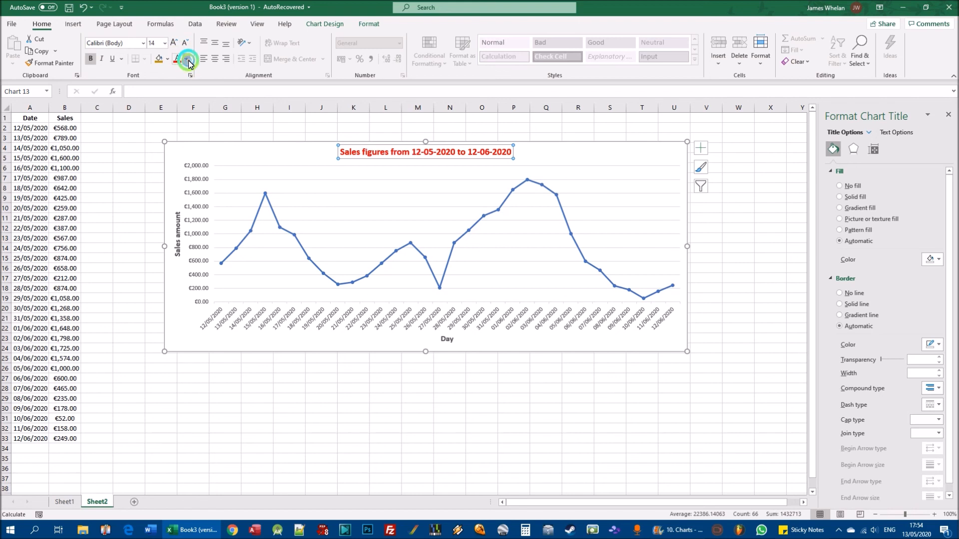
{"action": "left_click", "coordinate": [186, 59]}
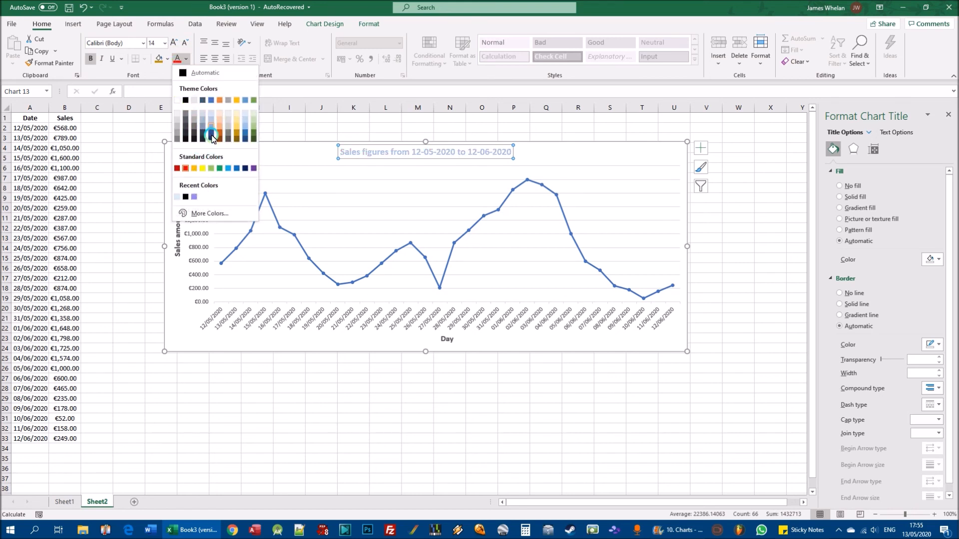
{"action": "left_click", "coordinate": [211, 136]}
{"action": "left_click", "coordinate": [522, 360]}
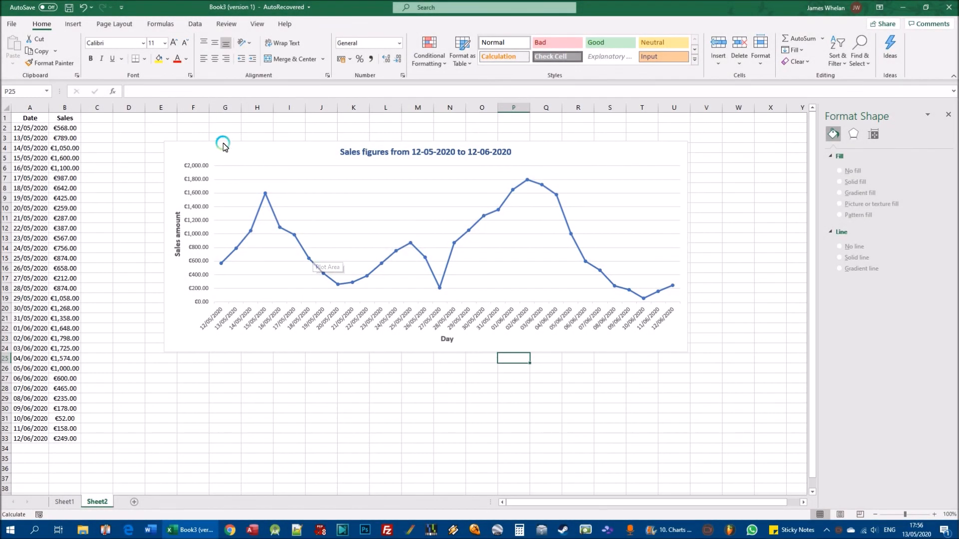
- Fill the sales chart's chart area with Blue, Accent 1, Lighter 60%
{"action": "left_click", "coordinate": [178, 148]}
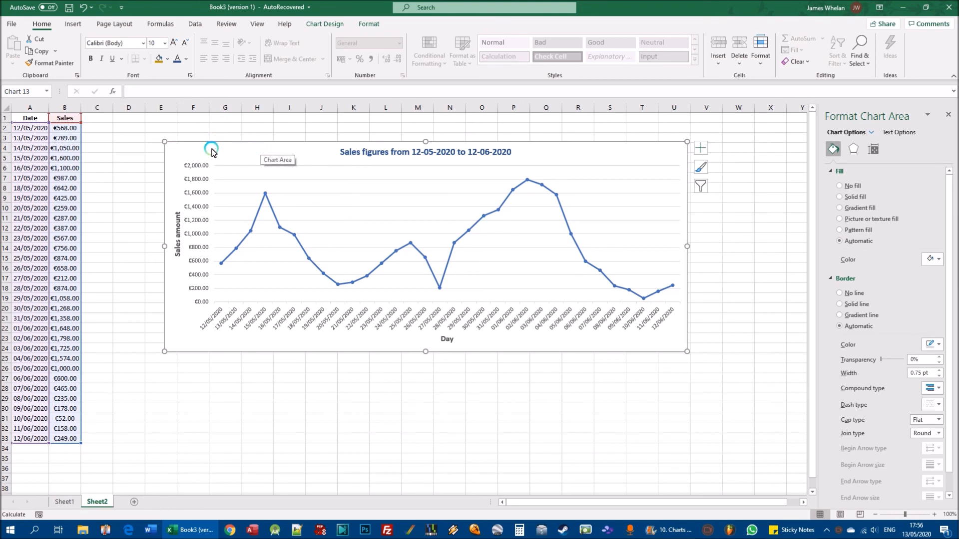
{"action": "left_click", "coordinate": [365, 25]}
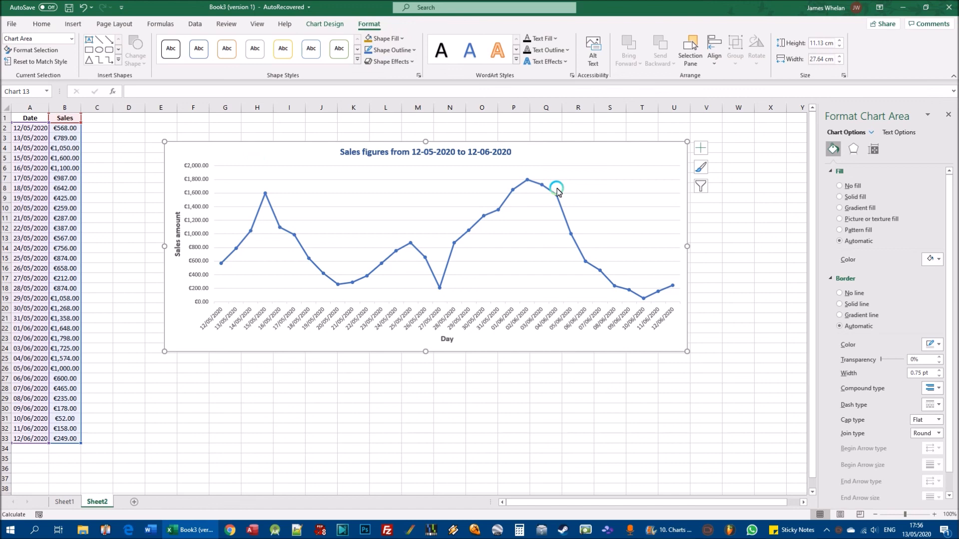
{"action": "left_click", "coordinate": [402, 39]}
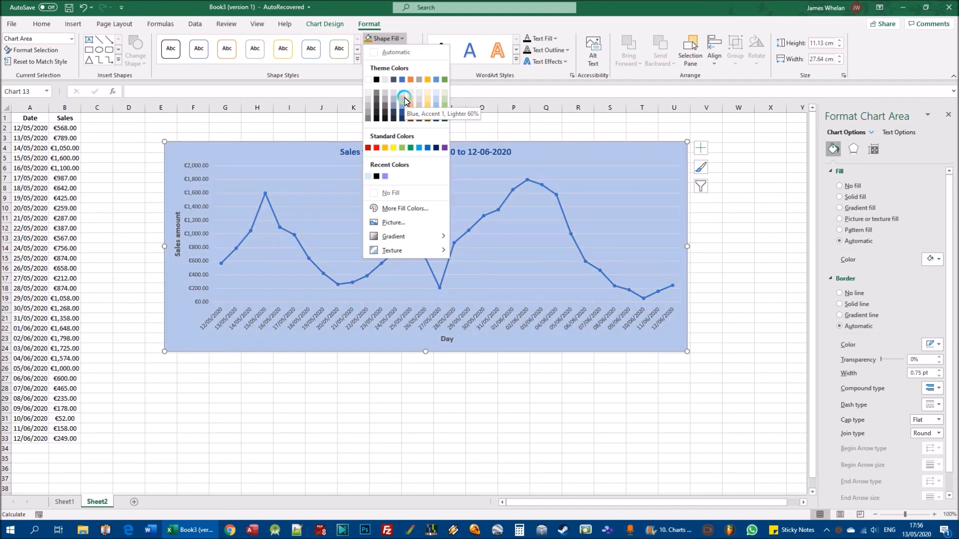
{"action": "left_click", "coordinate": [404, 99]}
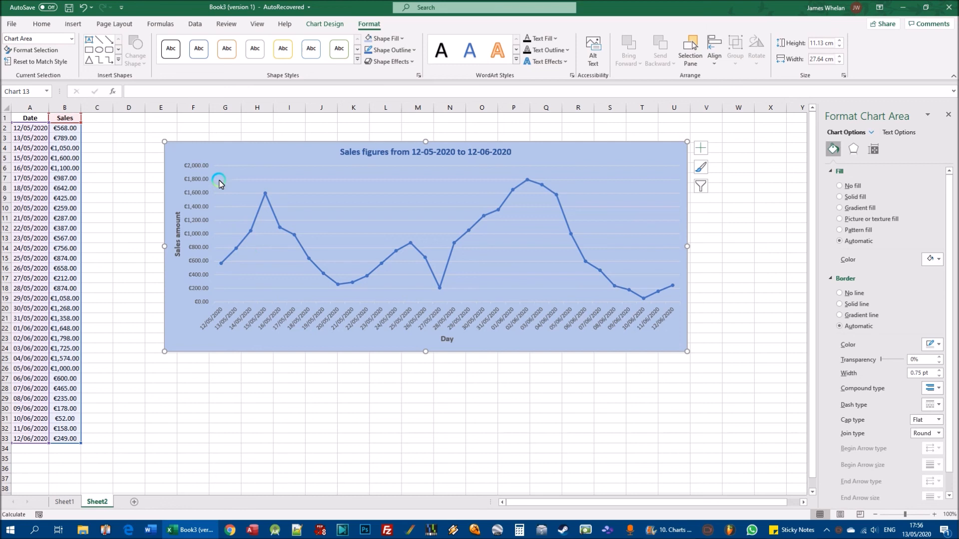
- Fill the chart's plot area with a medium grey from the theme colours and deselect the chart
{"action": "left_click", "coordinate": [393, 216]}
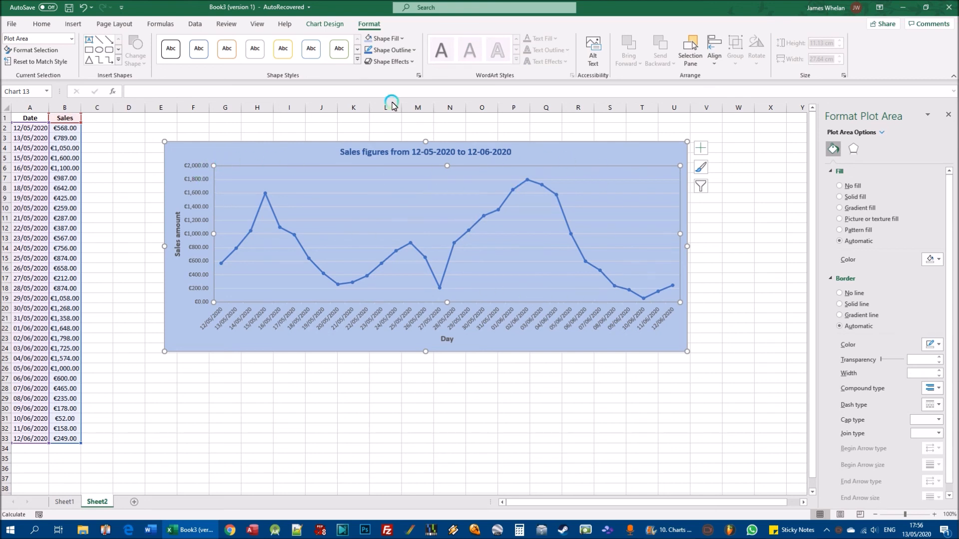
{"action": "left_click", "coordinate": [395, 38]}
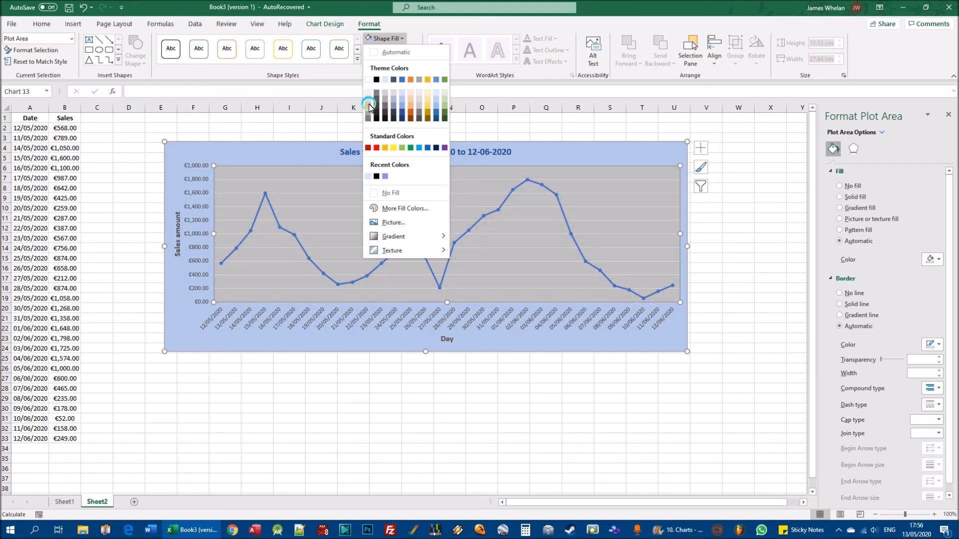
{"action": "left_click", "coordinate": [369, 107]}
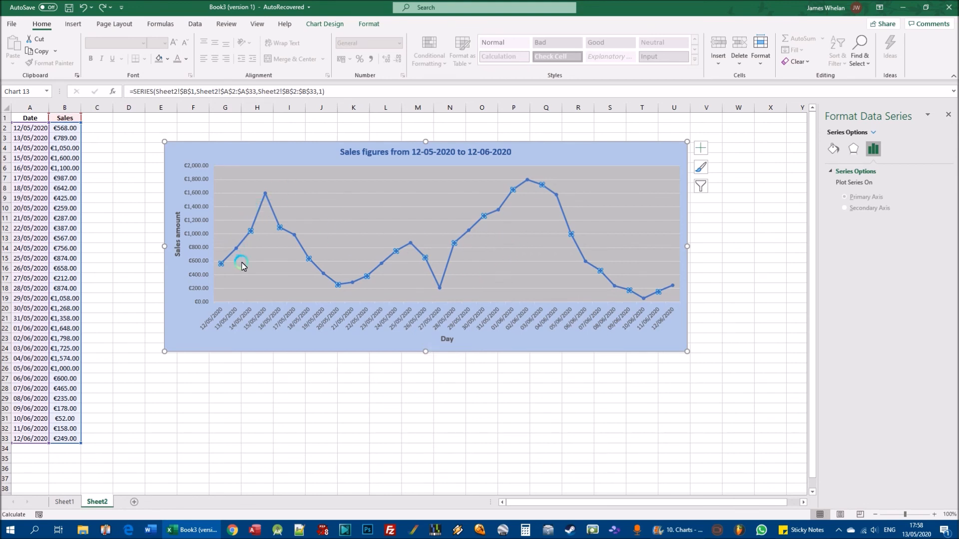
{"action": "left_click", "coordinate": [588, 447]}
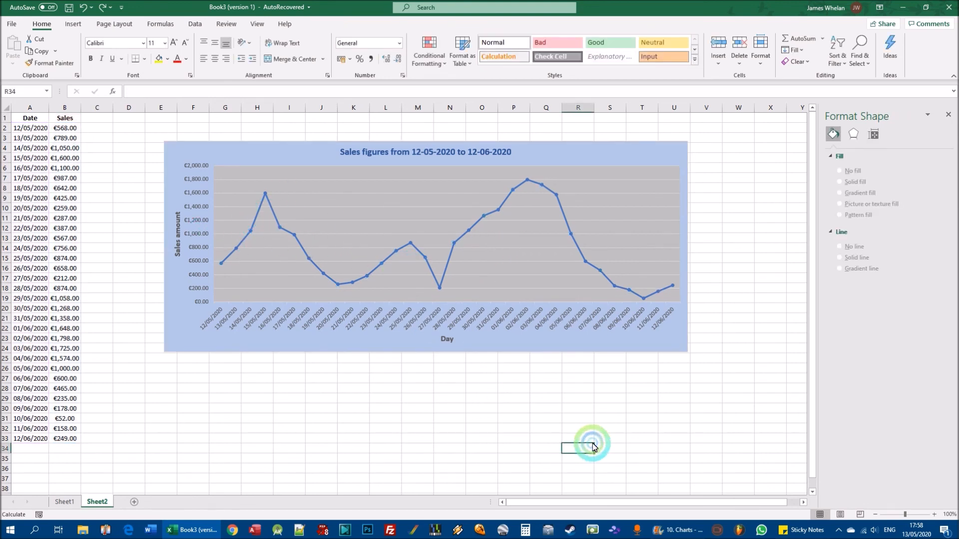
- Examine the dates and values of individual points on the Sales line, including 12/05/2020 and 15/05/2020
{"action": "left_click", "coordinate": [449, 255]}
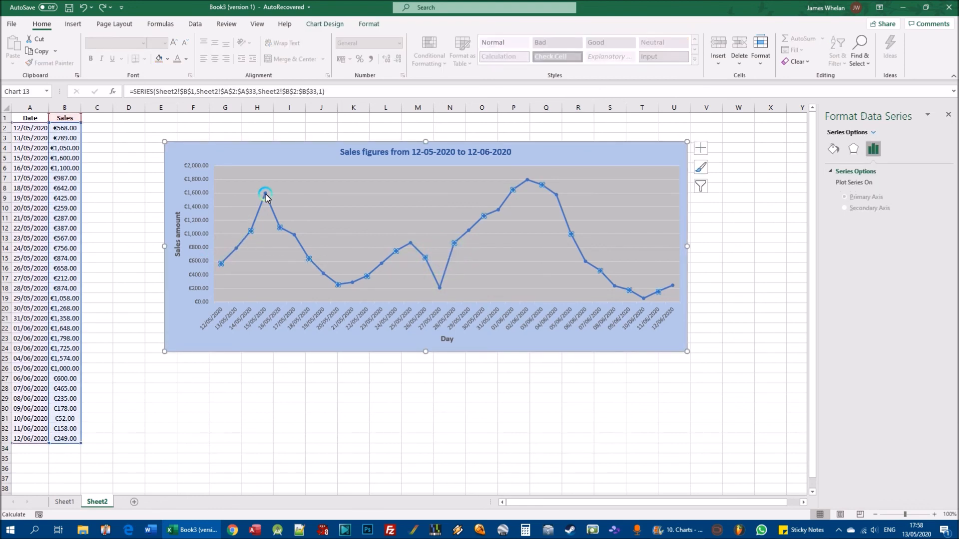
{"action": "mouse_move", "coordinate": [266, 196]}
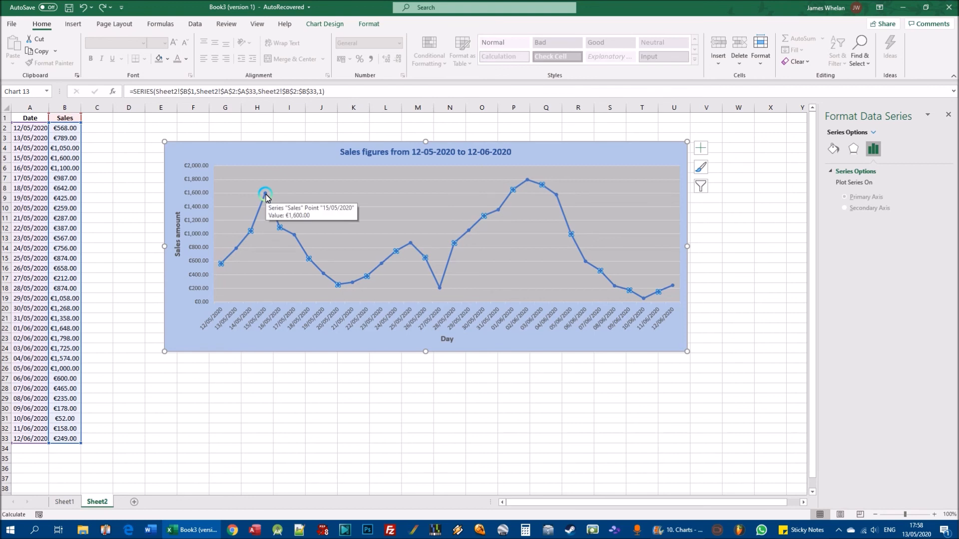
{"action": "mouse_move", "coordinate": [223, 270]}
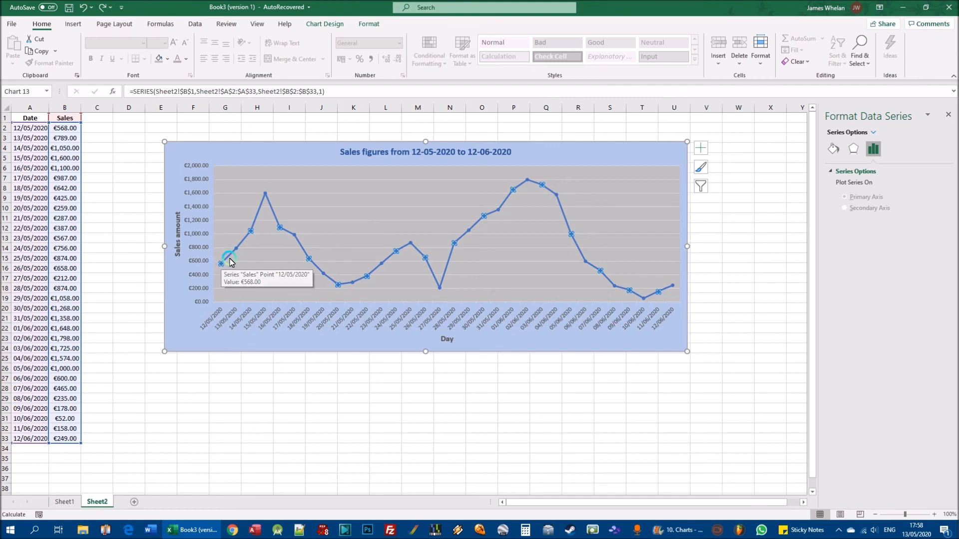
{"action": "mouse_move", "coordinate": [237, 252]}
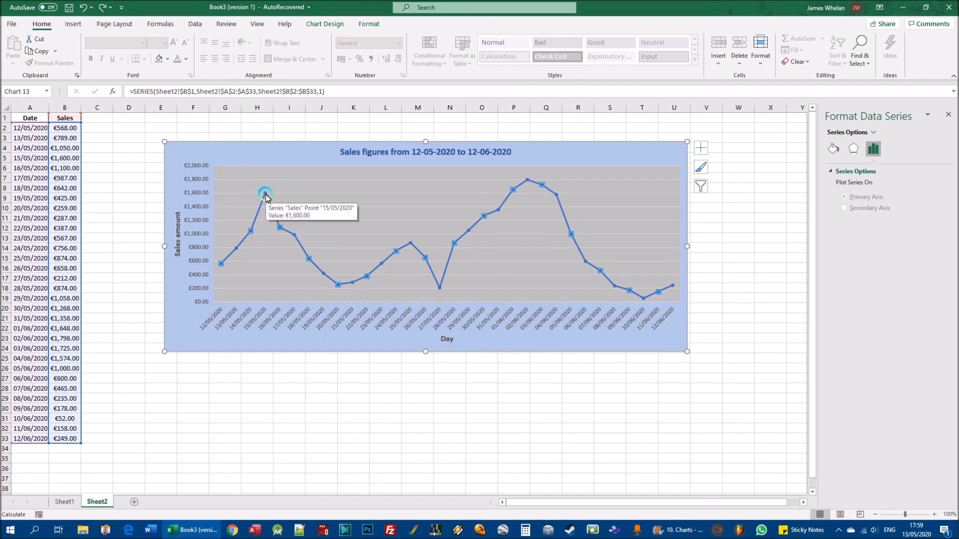
{"action": "mouse_move", "coordinate": [280, 231]}
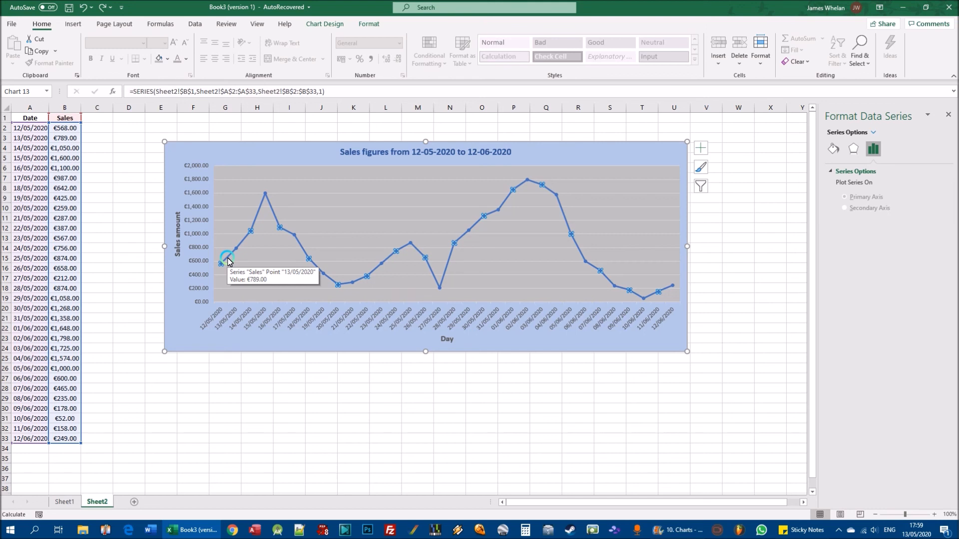
{"action": "left_click", "coordinate": [582, 467]}
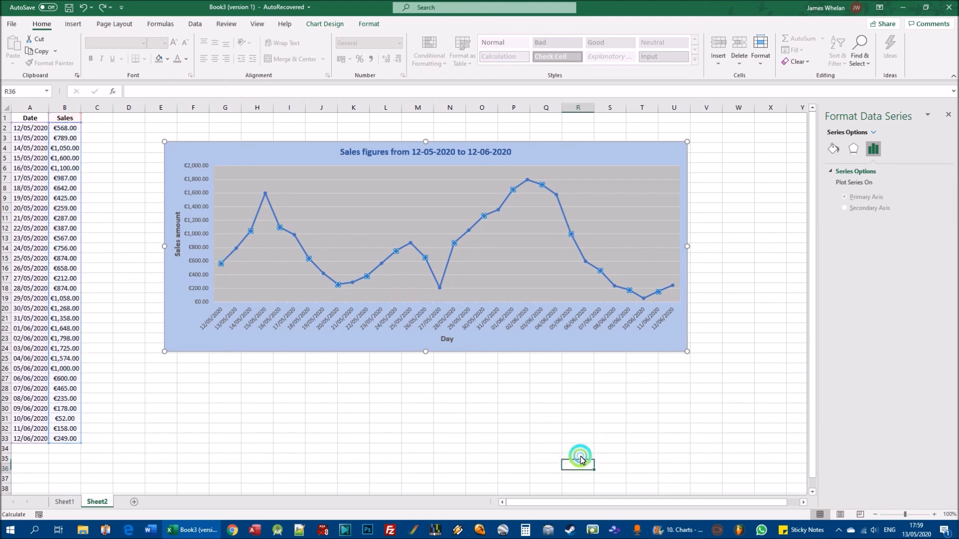
- Recolour the Sales data series line with the standard Red outline and deselect the chart
{"action": "left_click", "coordinate": [450, 260]}
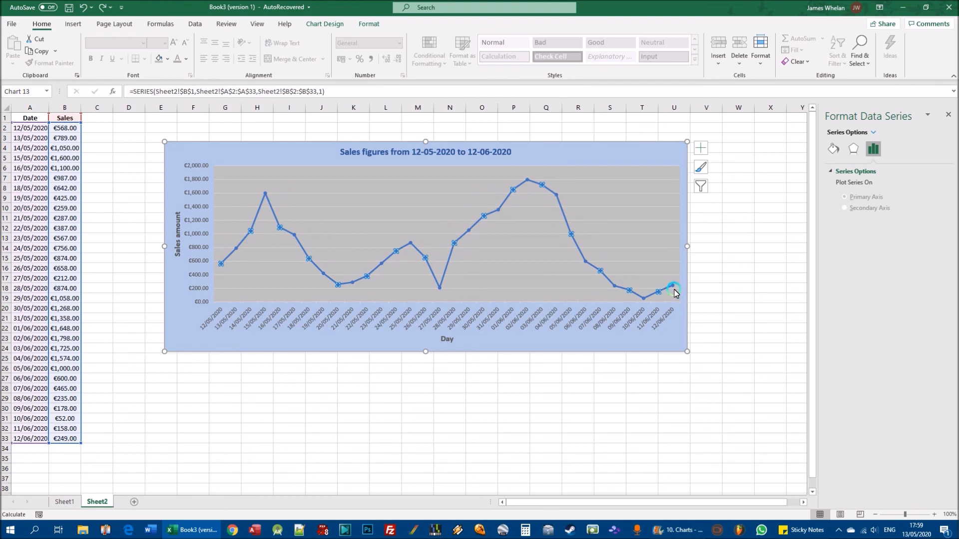
{"action": "left_click", "coordinate": [370, 23]}
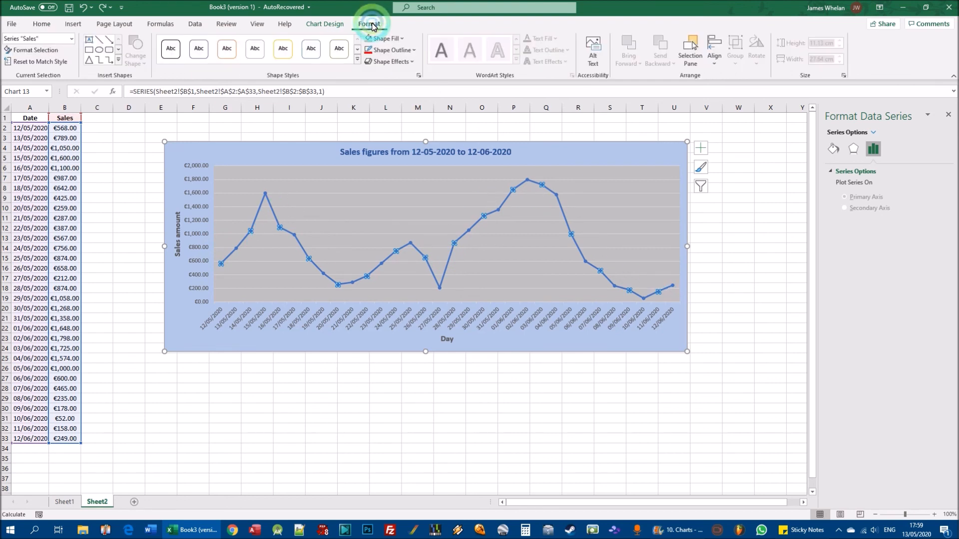
{"action": "left_click", "coordinate": [415, 50]}
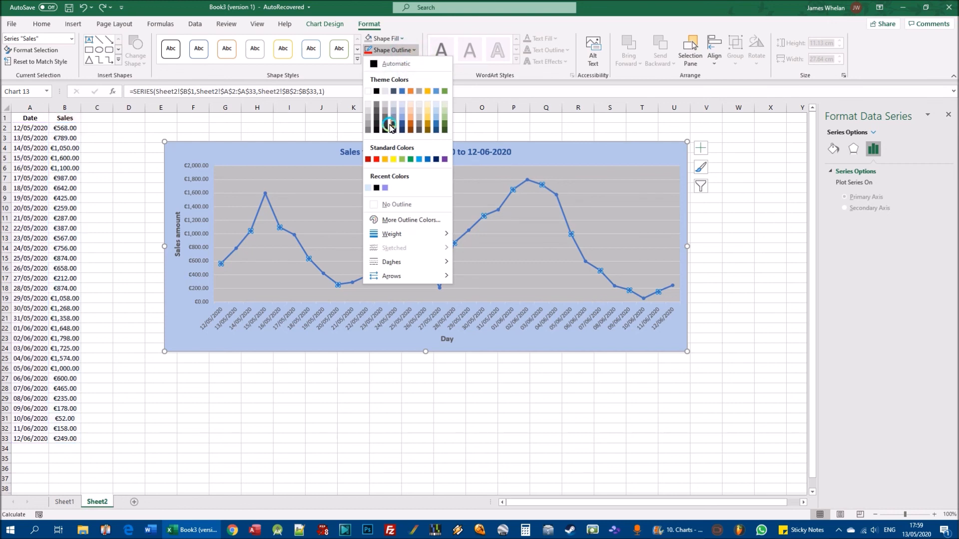
{"action": "left_click", "coordinate": [378, 159]}
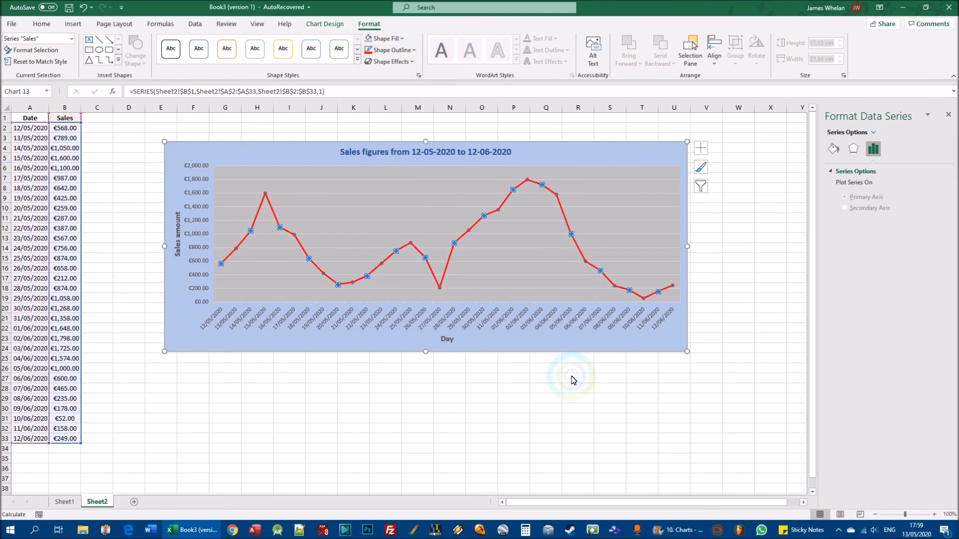
{"action": "left_click", "coordinate": [535, 420]}
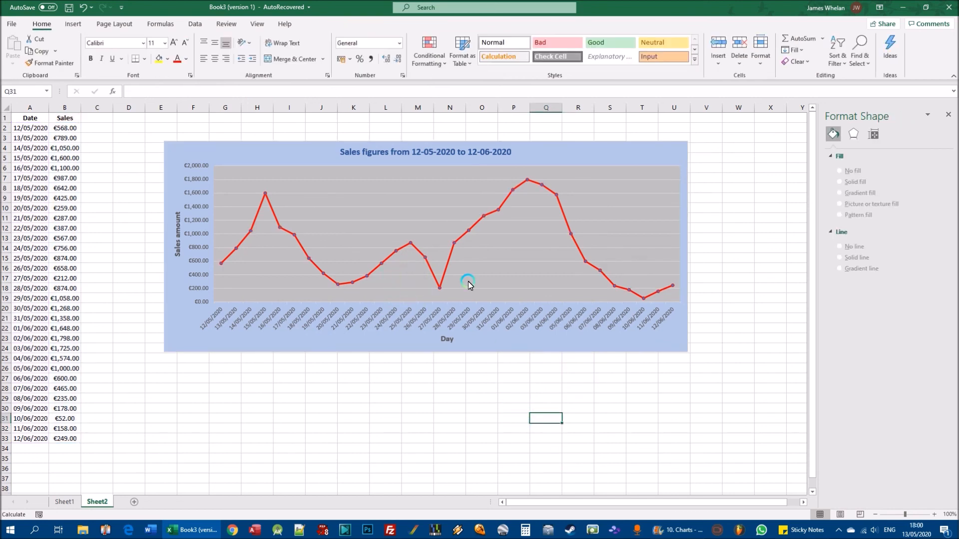
- Select only the 05/06/2020 data point on the Sales line and preview a Blue, Accent 1 outline for its segment
{"action": "left_click", "coordinate": [562, 213]}
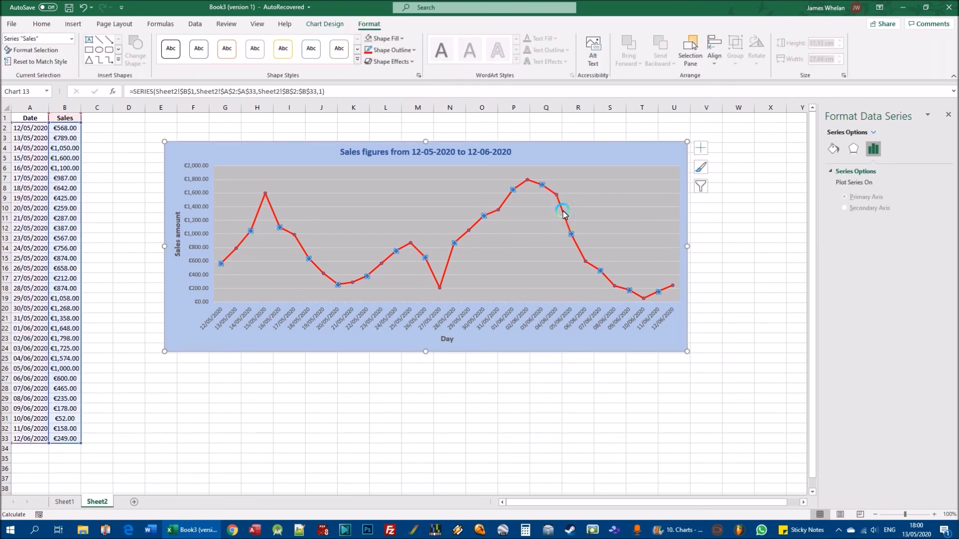
{"action": "left_click", "coordinate": [566, 221]}
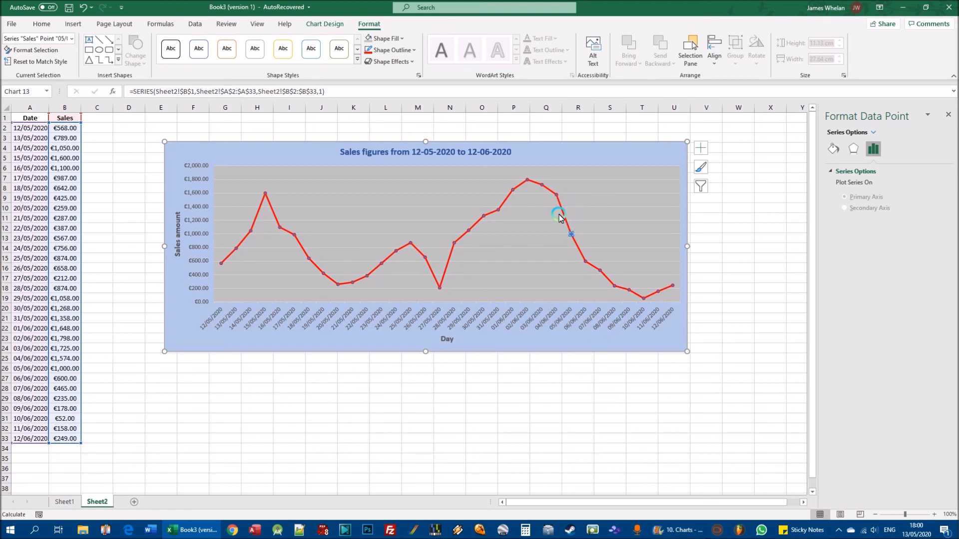
{"action": "left_click", "coordinate": [406, 50]}
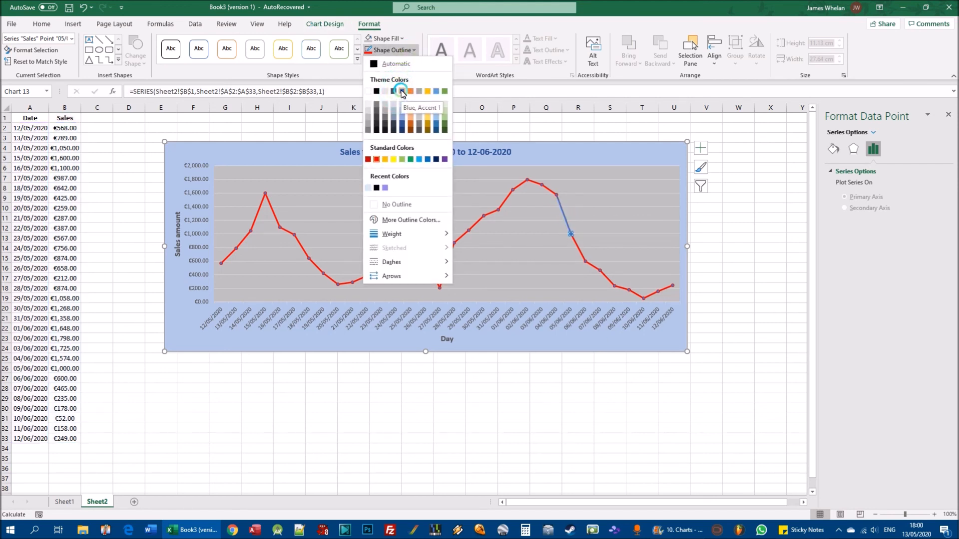
{"action": "left_click", "coordinate": [582, 406]}
{"action": "left_click", "coordinate": [755, 296]}
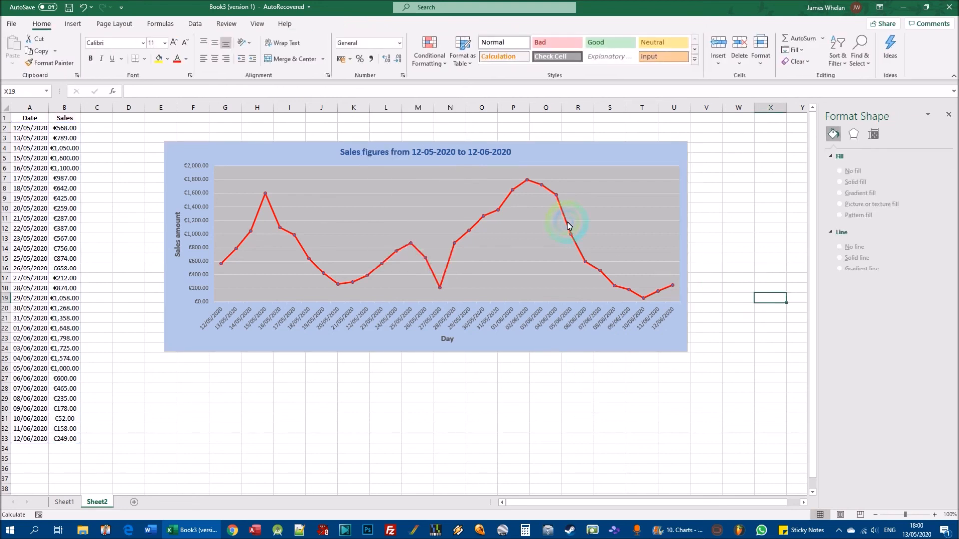
- Select the single 05/06/2020 data point again and review the outline colours and dash styles available for it
{"action": "left_click", "coordinate": [568, 222]}
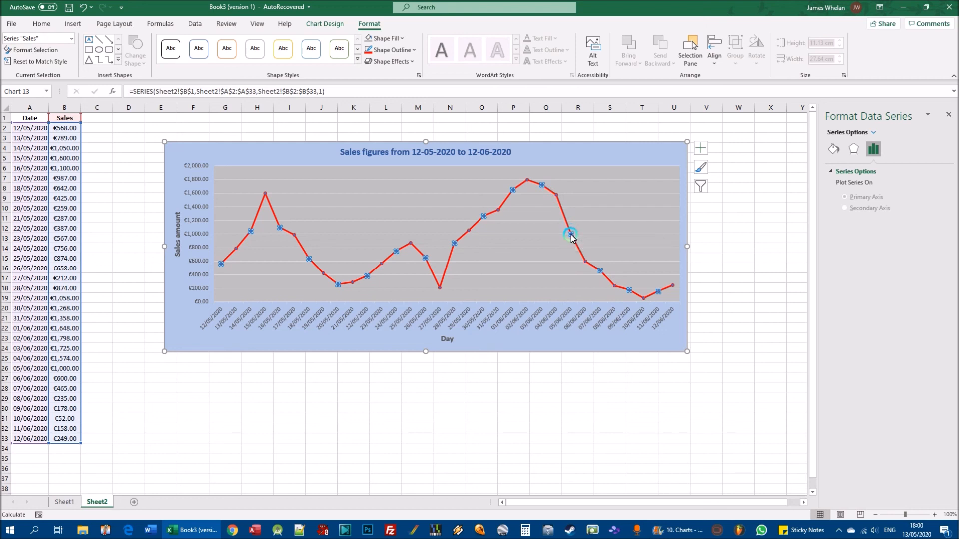
{"action": "left_click", "coordinate": [564, 214]}
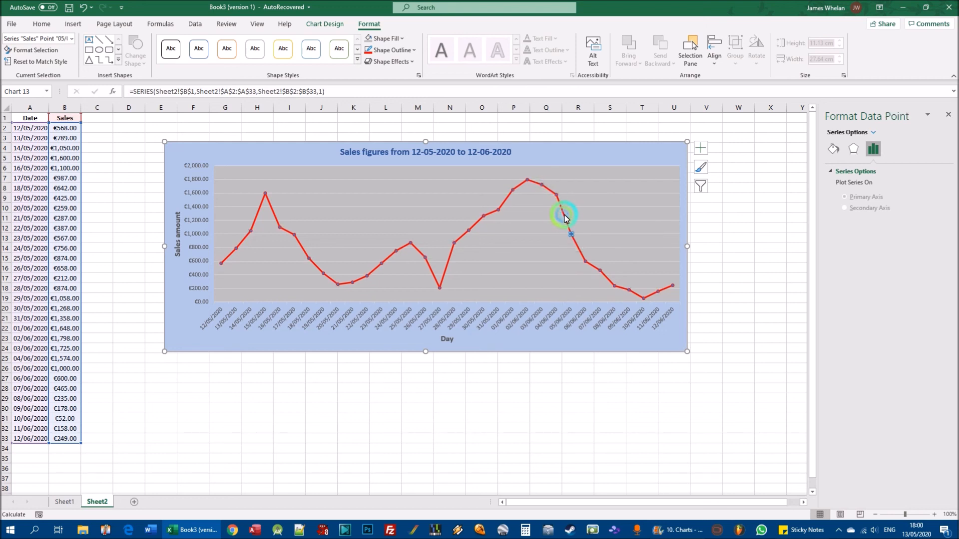
{"action": "left_click", "coordinate": [770, 422]}
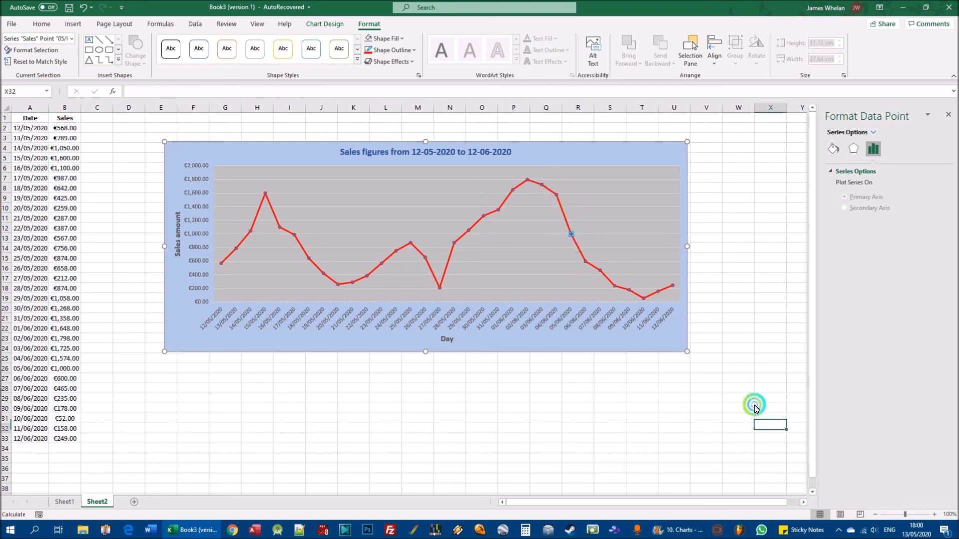
{"action": "left_click", "coordinate": [568, 223]}
{"action": "left_click", "coordinate": [564, 219]}
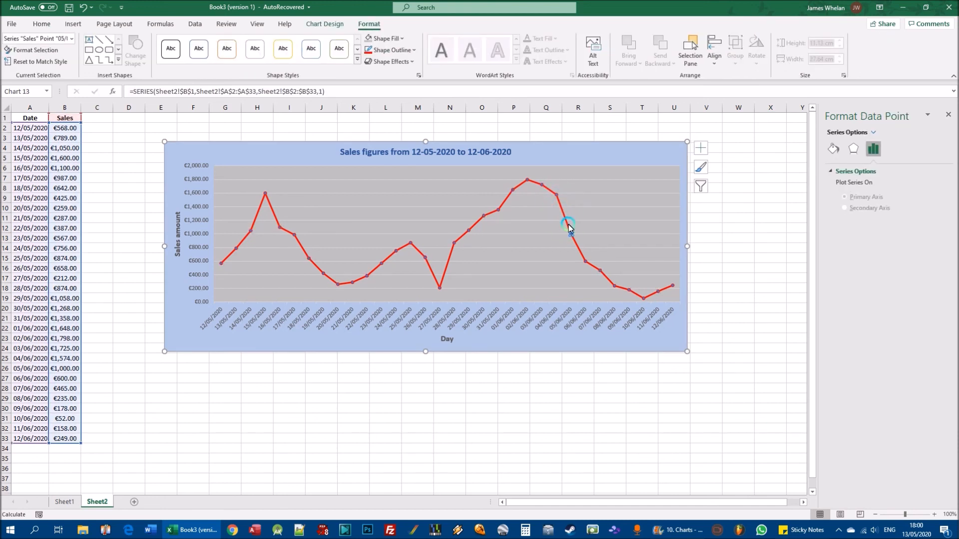
{"action": "left_click", "coordinate": [406, 50]}
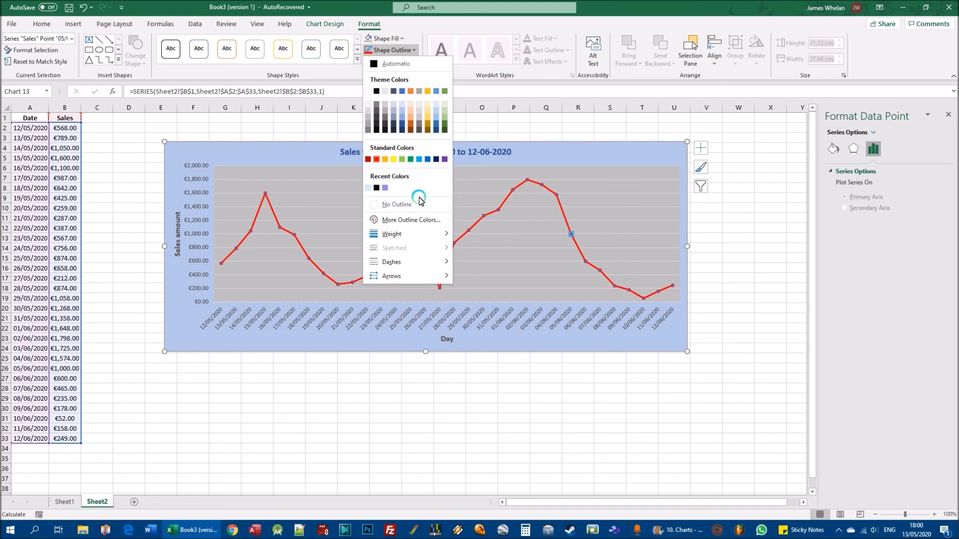
{"action": "mouse_move", "coordinate": [444, 261]}
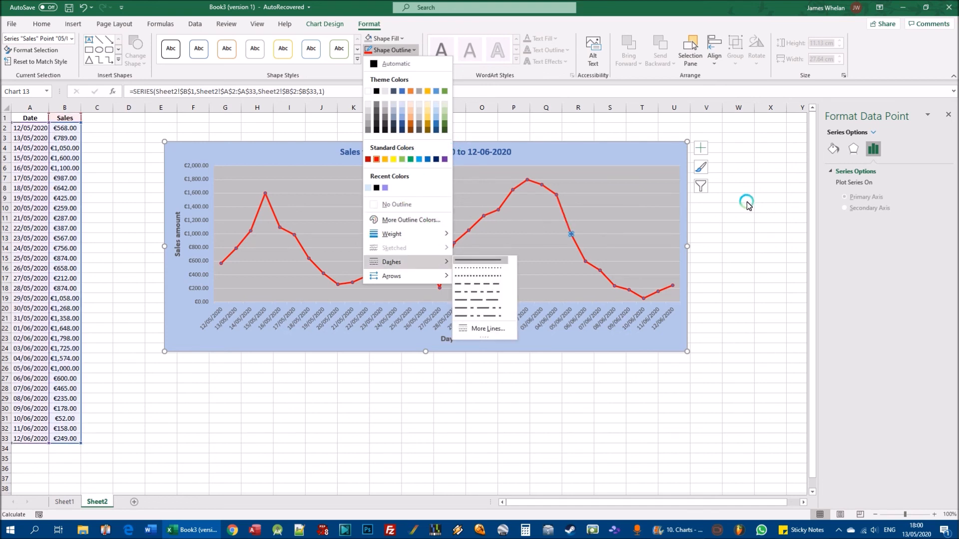
{"action": "left_click", "coordinate": [737, 206]}
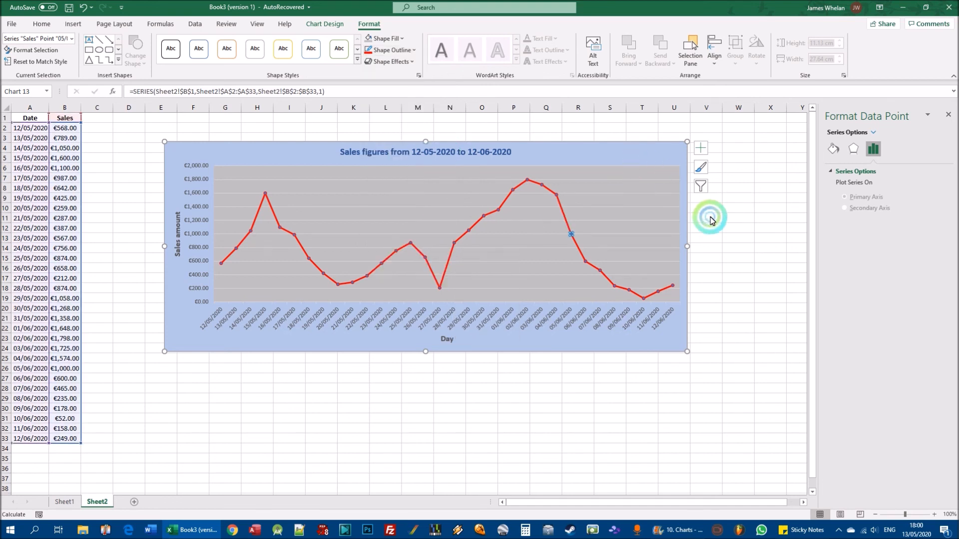
{"action": "left_click", "coordinate": [838, 531]}
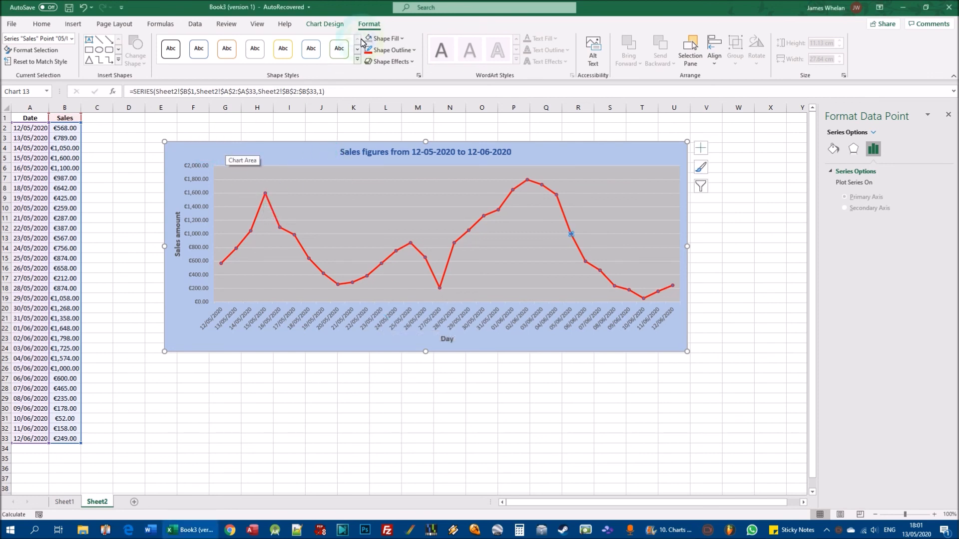
- Apply the preset chart style with a white background, double blue line and uppercase titles
{"action": "left_click", "coordinate": [325, 24]}
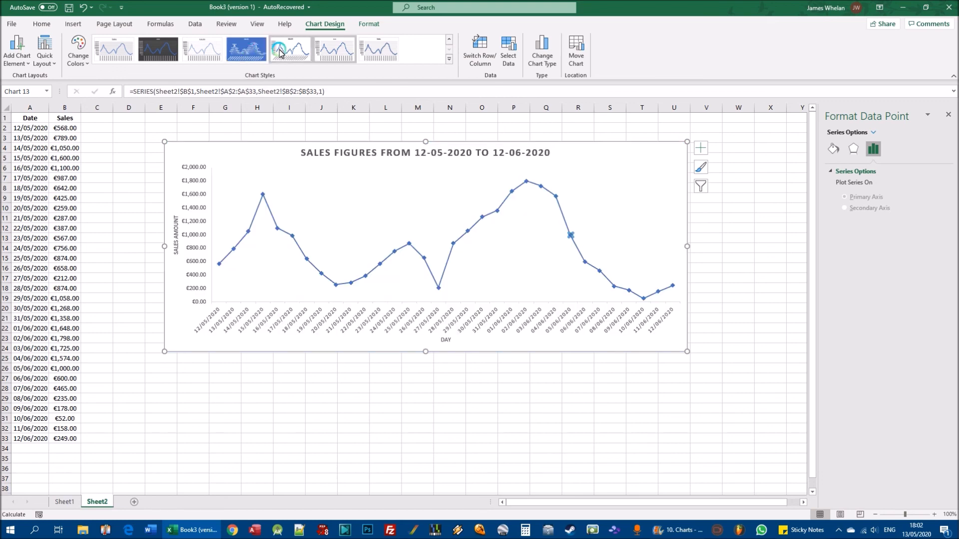
{"action": "left_click", "coordinate": [449, 60]}
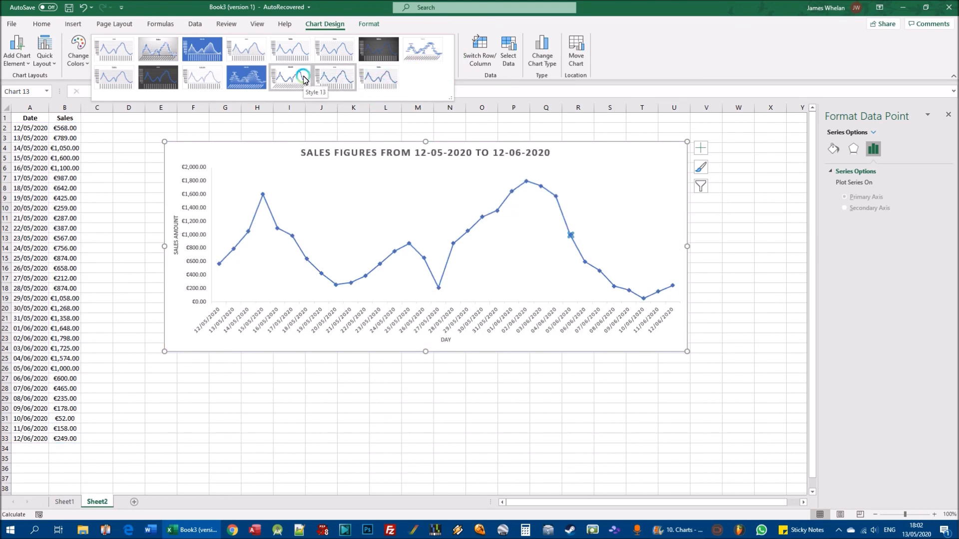
{"action": "left_click", "coordinate": [198, 77]}
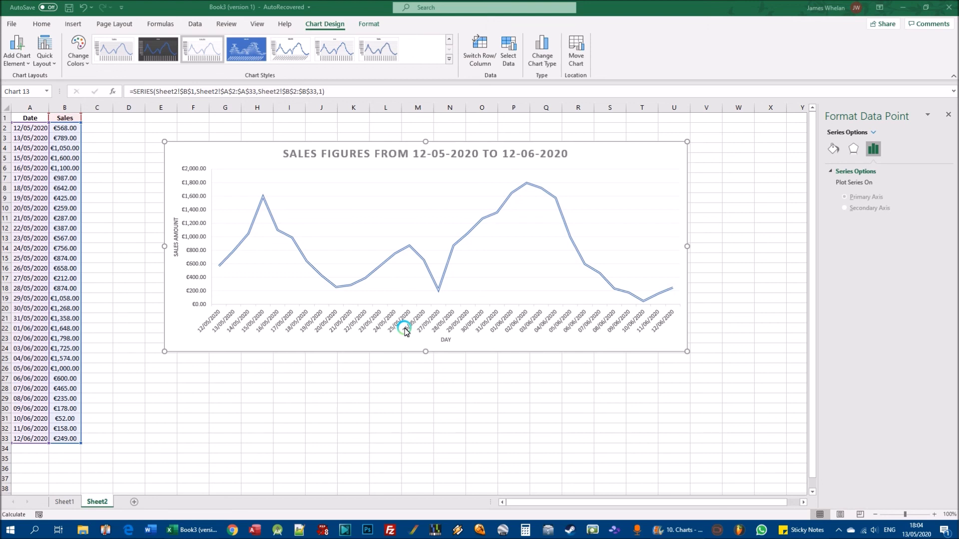
- Change the daily sales line chart to a Clustered Column chart, using the single-colour version
{"action": "left_click", "coordinate": [203, 155]}
{"action": "left_click", "coordinate": [325, 25]}
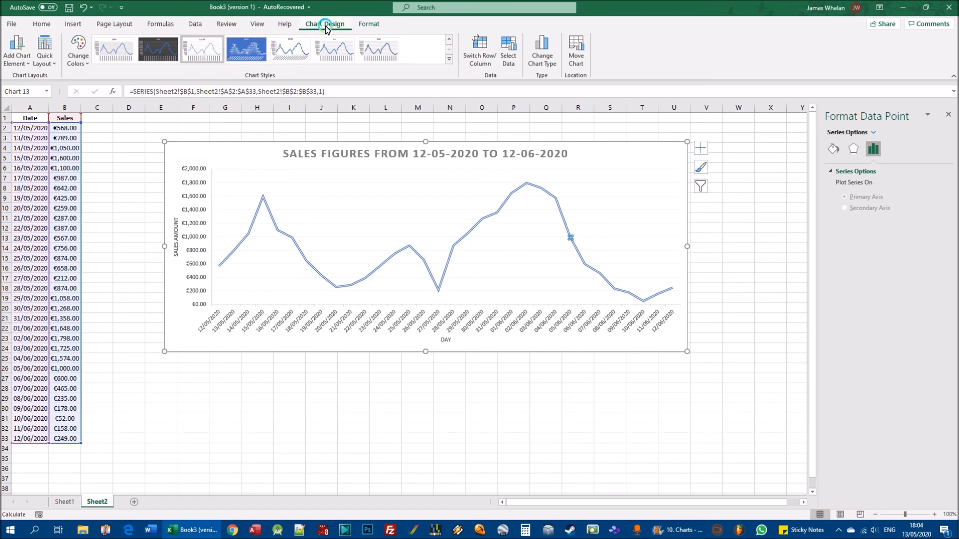
{"action": "left_click", "coordinate": [547, 63]}
{"action": "left_click", "coordinate": [544, 48]}
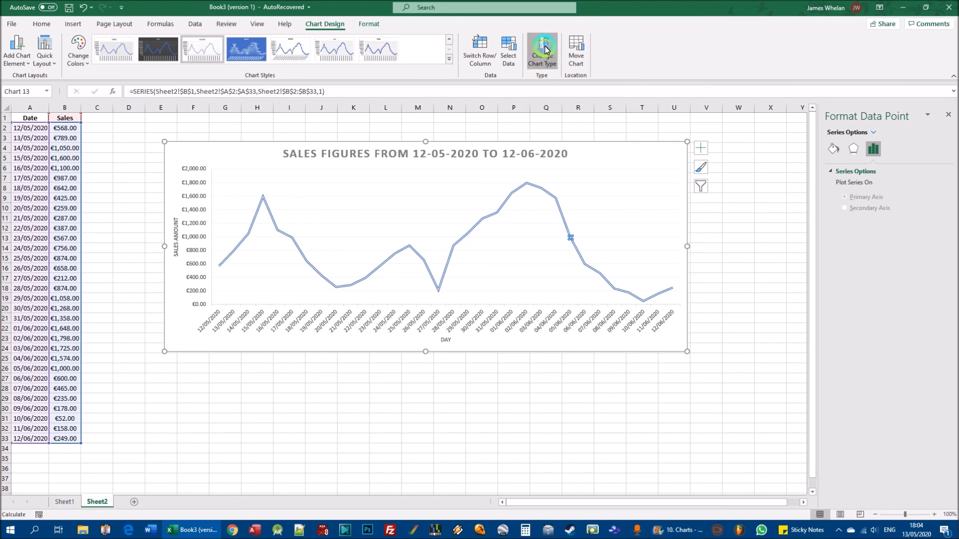
{"action": "left_click_drag", "start_coordinate": [415, 119], "coordinate": [328, 109]}
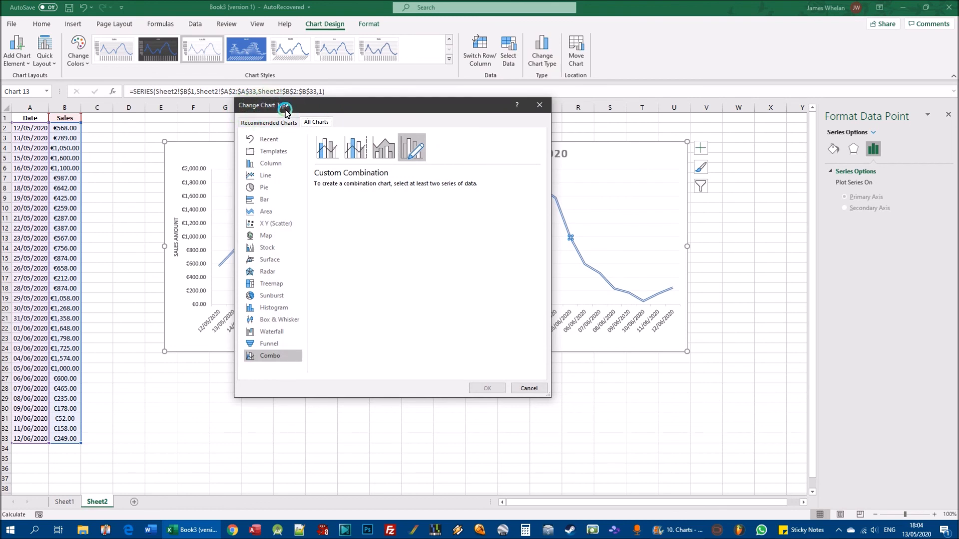
{"action": "left_click_drag", "start_coordinate": [286, 109], "coordinate": [589, 141]}
{"action": "left_click", "coordinate": [542, 198]}
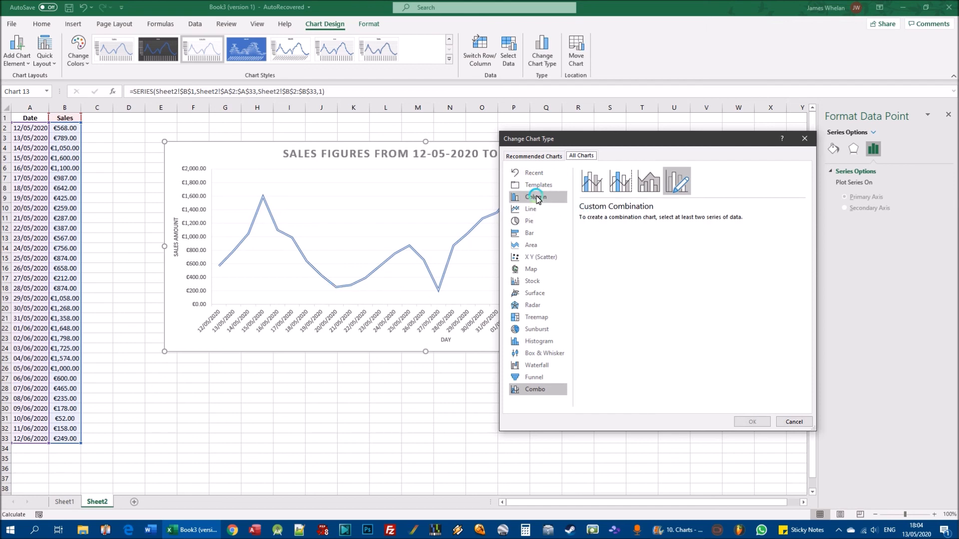
{"action": "left_click", "coordinate": [535, 198]}
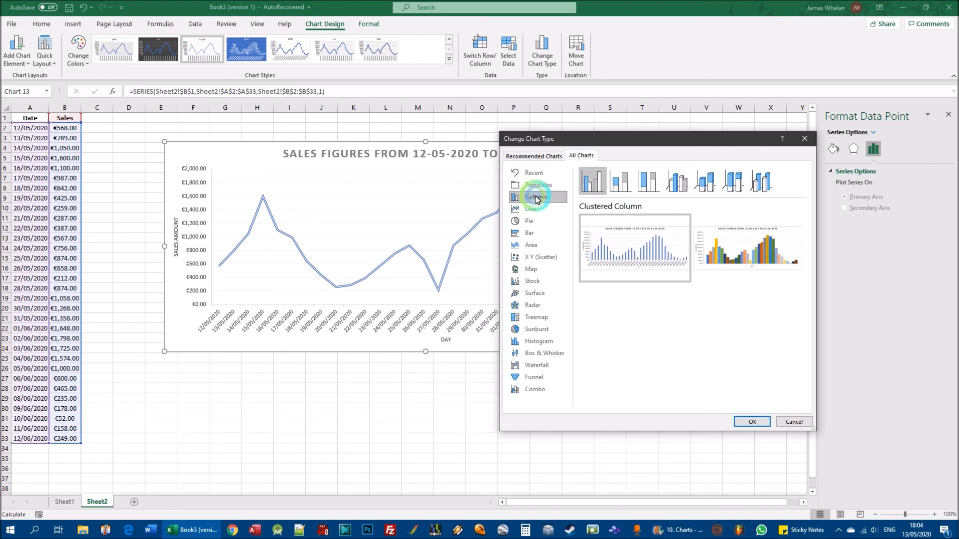
{"action": "left_click", "coordinate": [604, 196]}
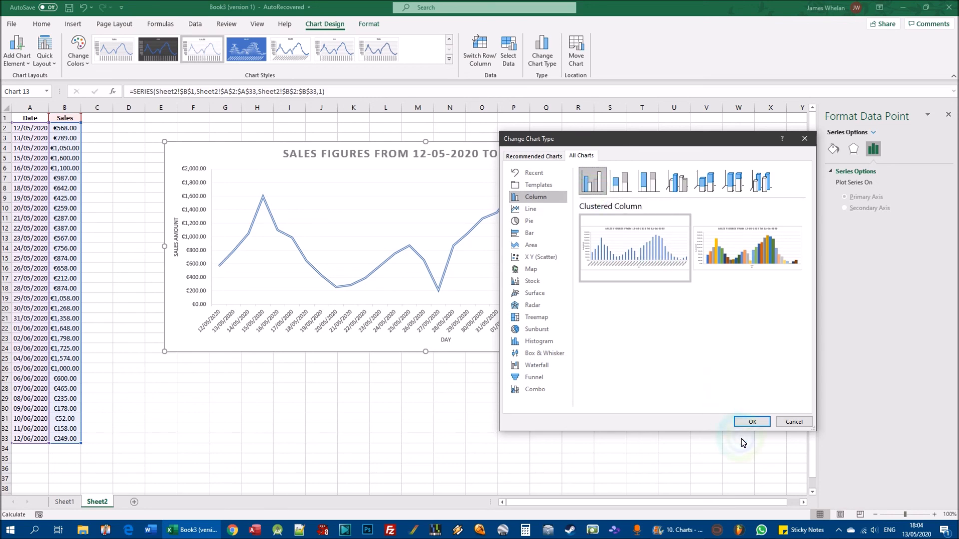
{"action": "left_click", "coordinate": [743, 422]}
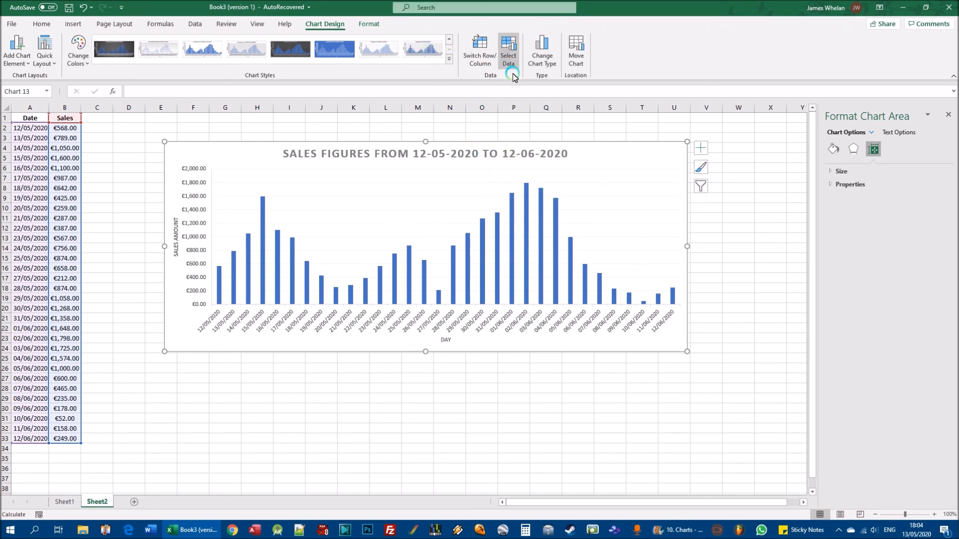
- Change the daily sales column chart to a standard two-dimensional Pie chart
{"action": "left_click", "coordinate": [544, 51]}
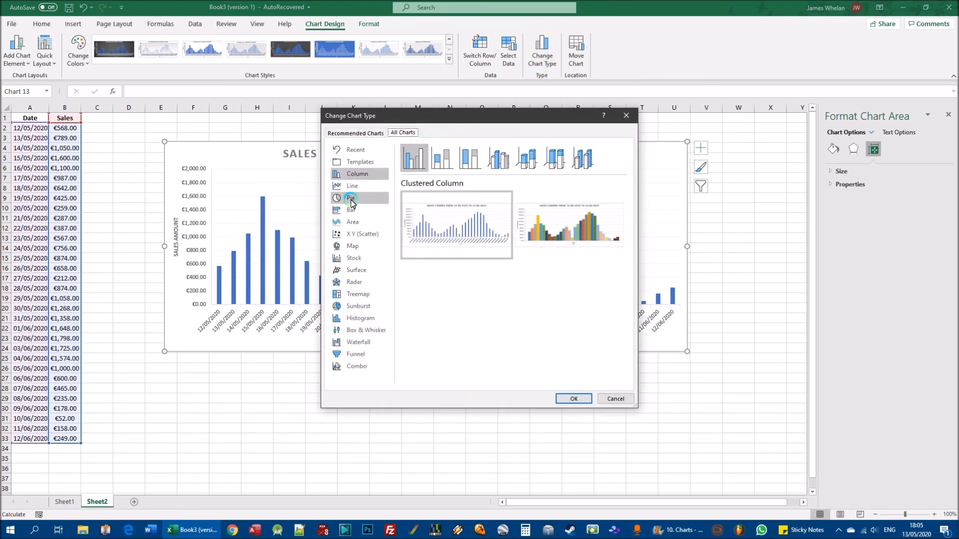
{"action": "left_click", "coordinate": [349, 198]}
{"action": "left_click", "coordinate": [414, 166]}
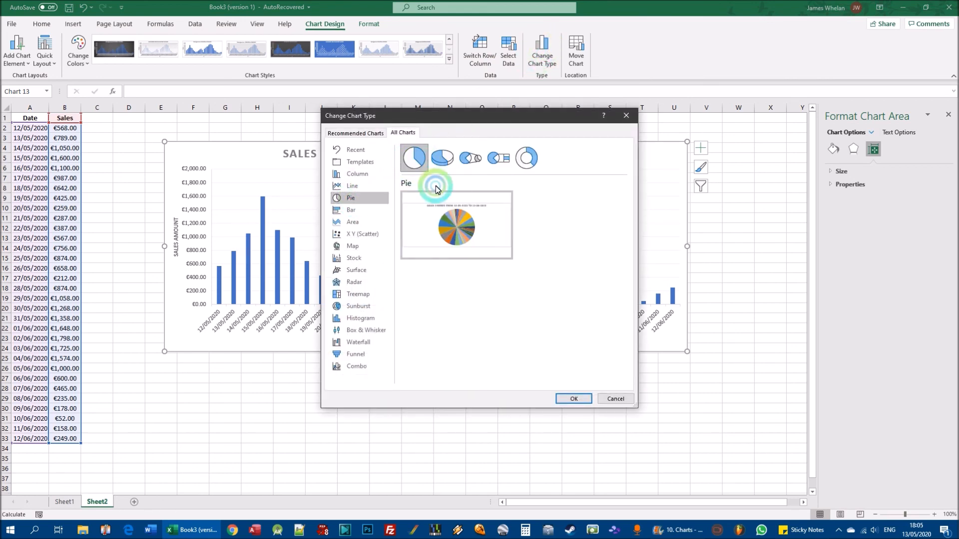
{"action": "left_click", "coordinate": [574, 399]}
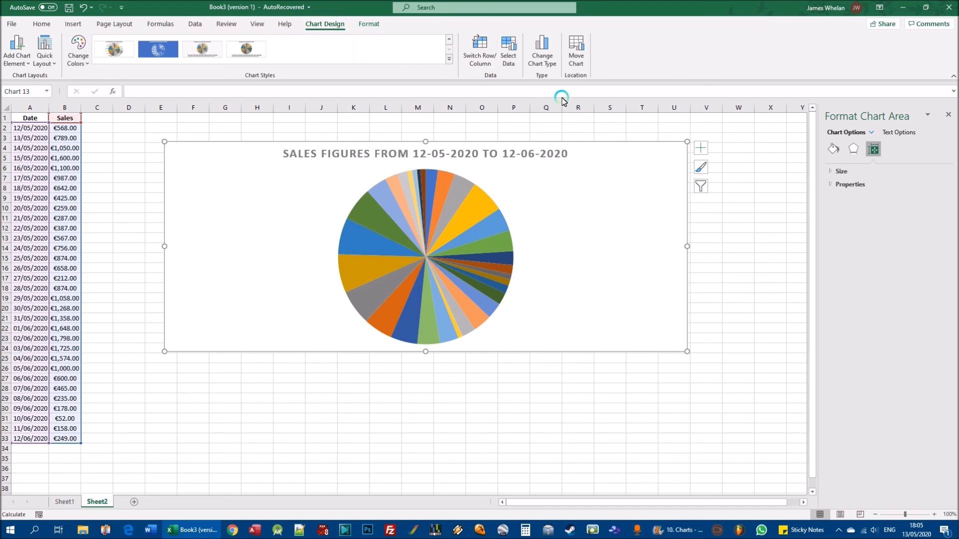
- Change the daily sales pie chart back to a plain Line chart without markers
{"action": "left_click", "coordinate": [548, 57]}
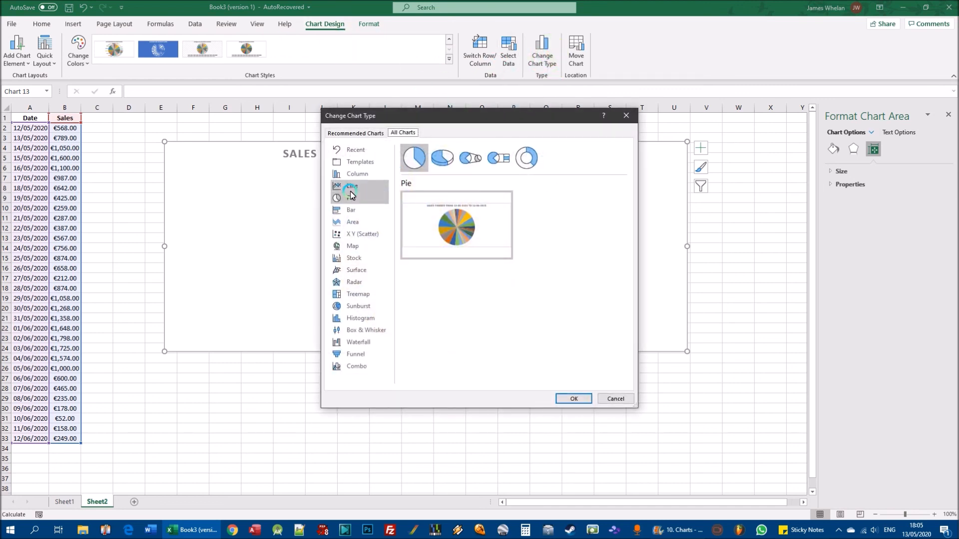
{"action": "left_click", "coordinate": [356, 185]}
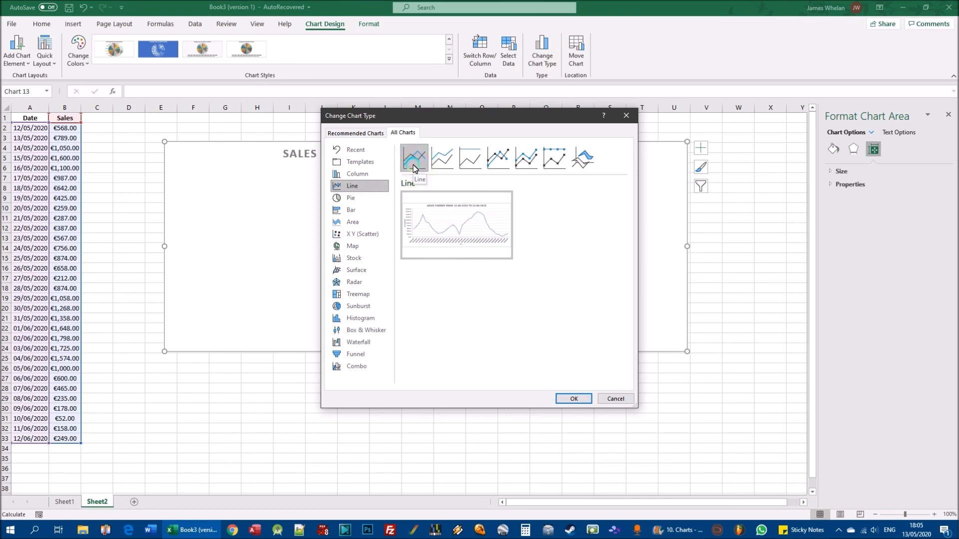
{"action": "left_click", "coordinate": [574, 398]}
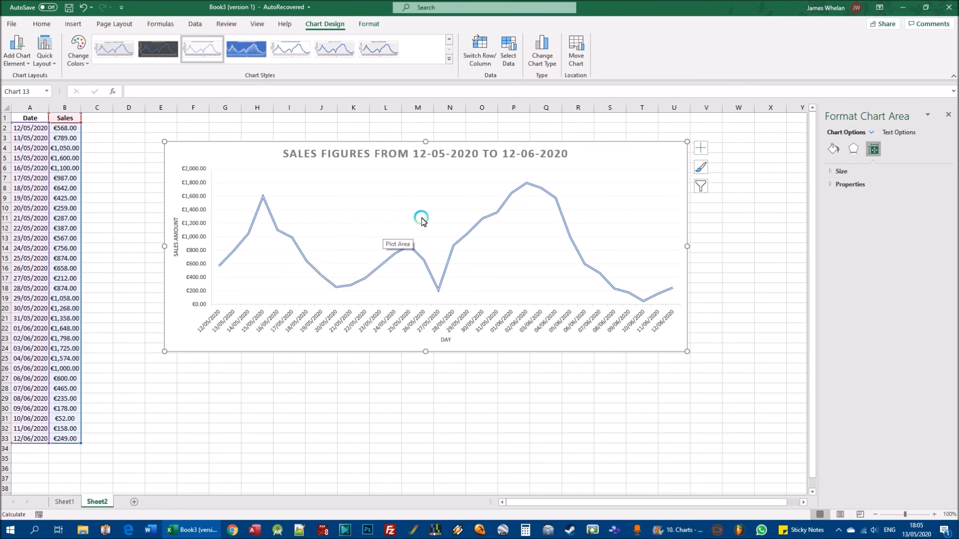
- Switch the daily sales chart to the Line with Markers subtype
{"action": "left_click", "coordinate": [543, 52]}
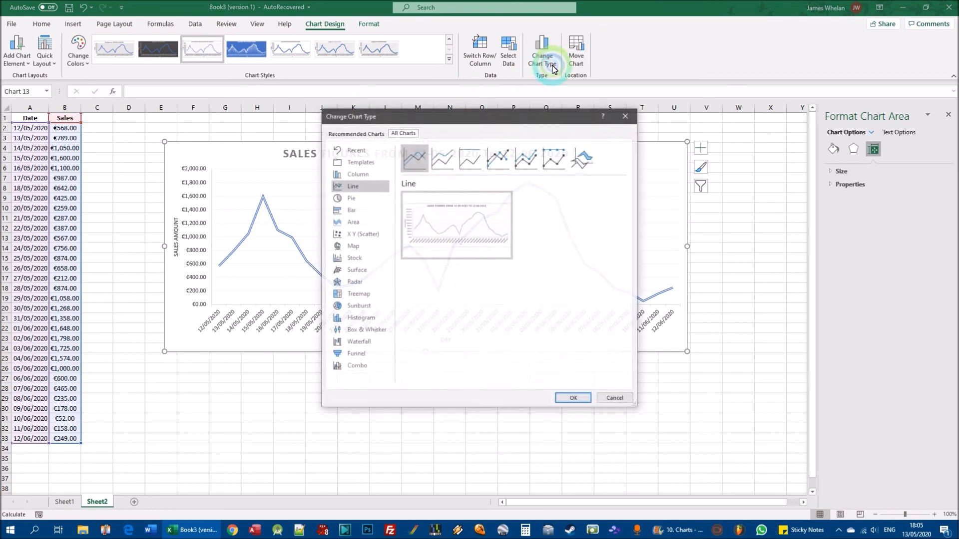
{"action": "left_click", "coordinate": [496, 160]}
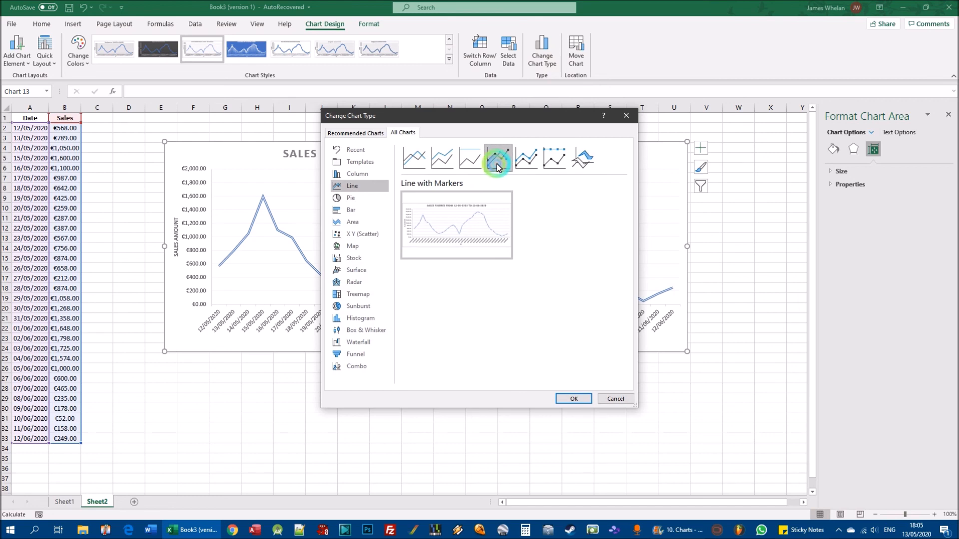
{"action": "left_click", "coordinate": [574, 398]}
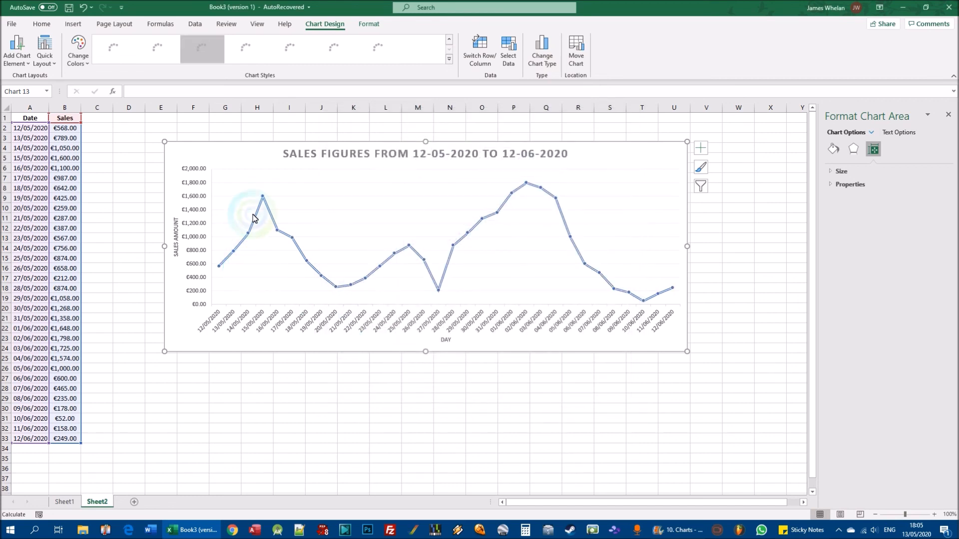